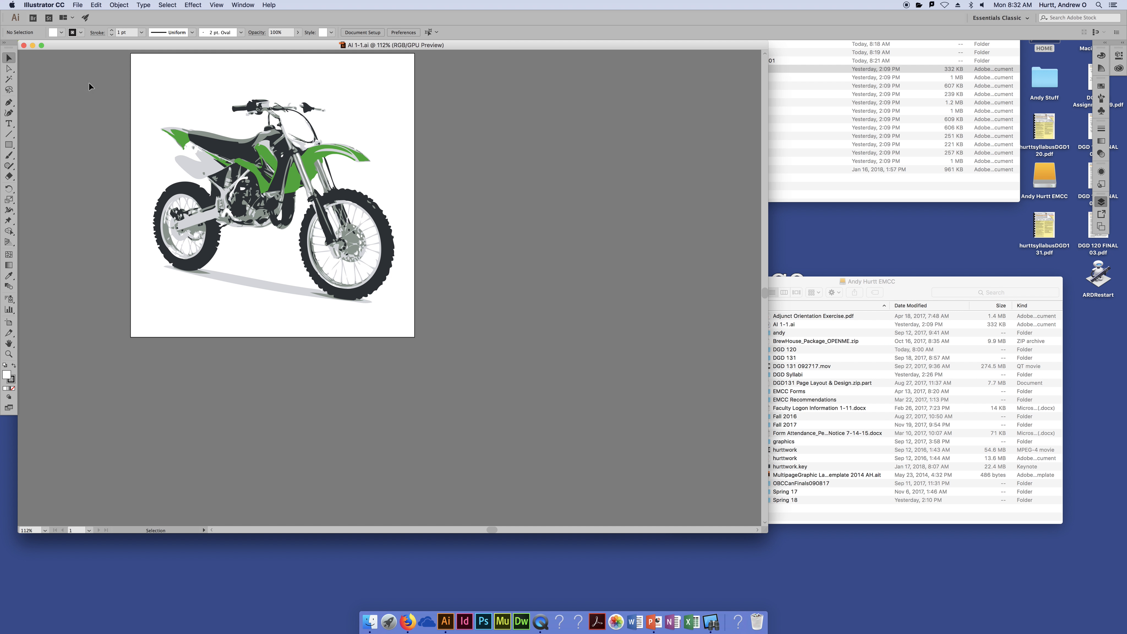
Close the AI 1-1.ai motorcycle artwork document
left_click(24, 45)
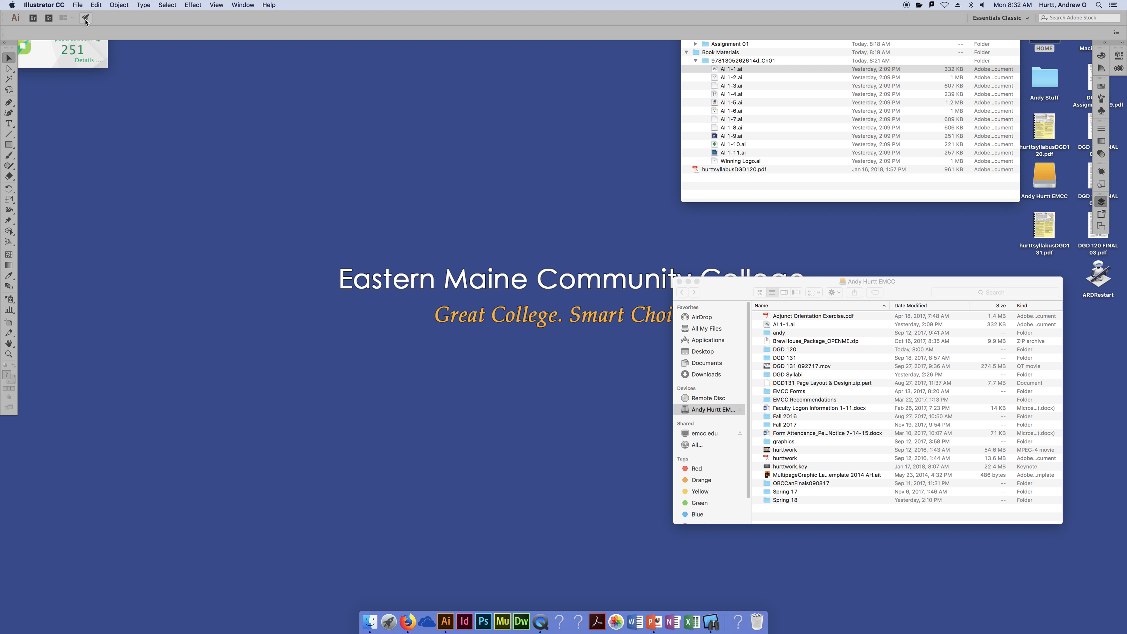
Bring up the New Document window for Untitled-2 with Cmd+N and move it higher on screen
key("super+n")
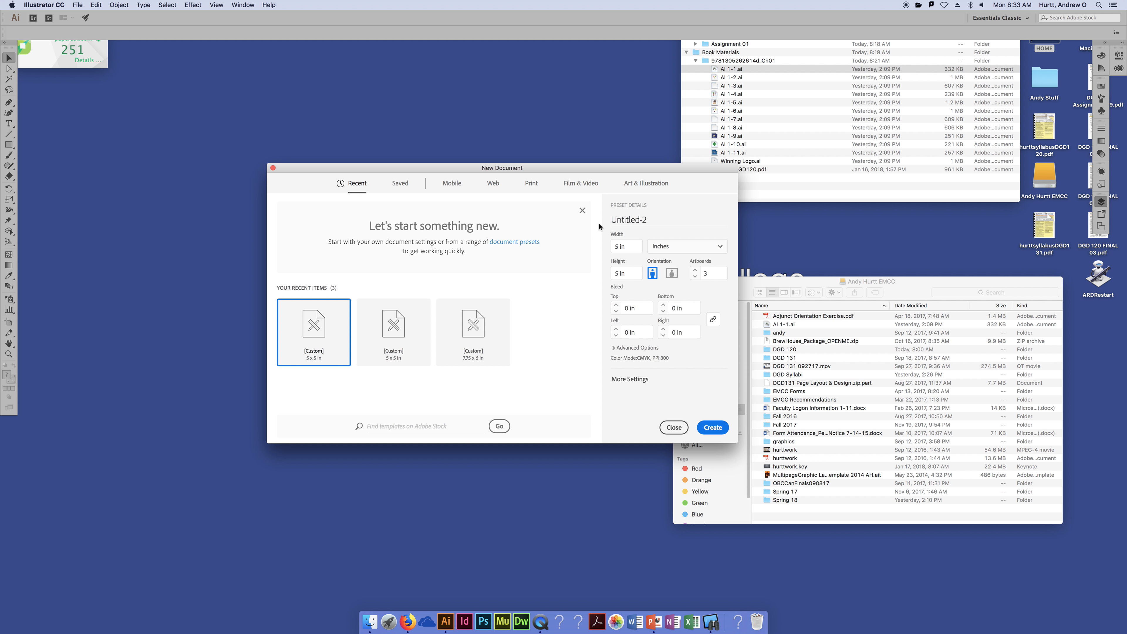
left_click_drag(580, 169, 543, 98)
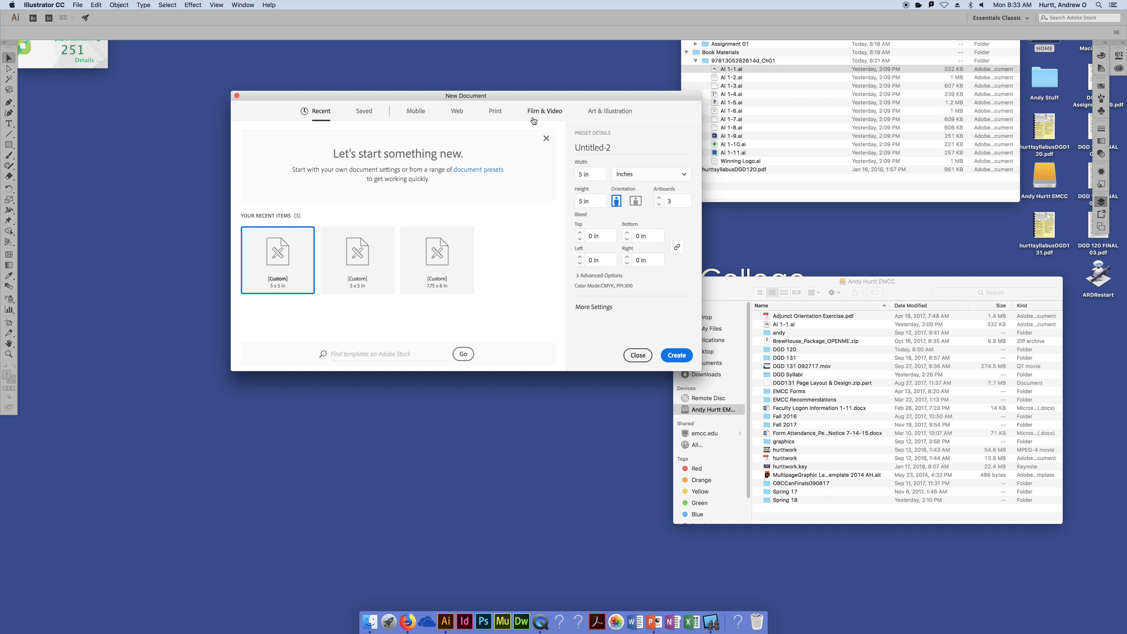
left_click_drag(550, 99, 567, 89)
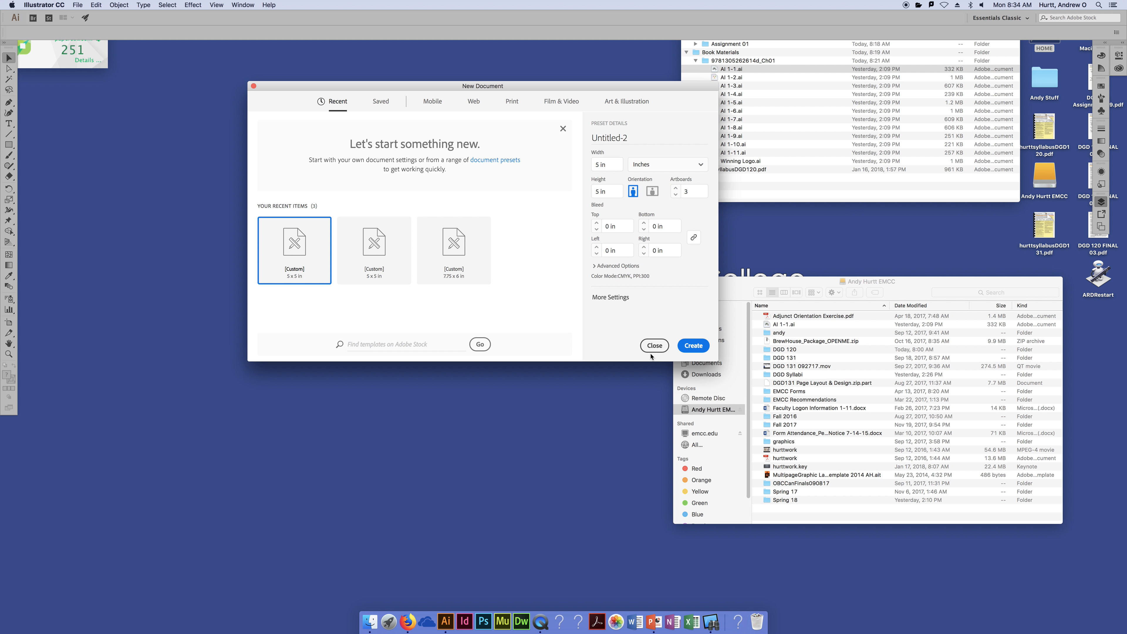
left_click(78, 4)
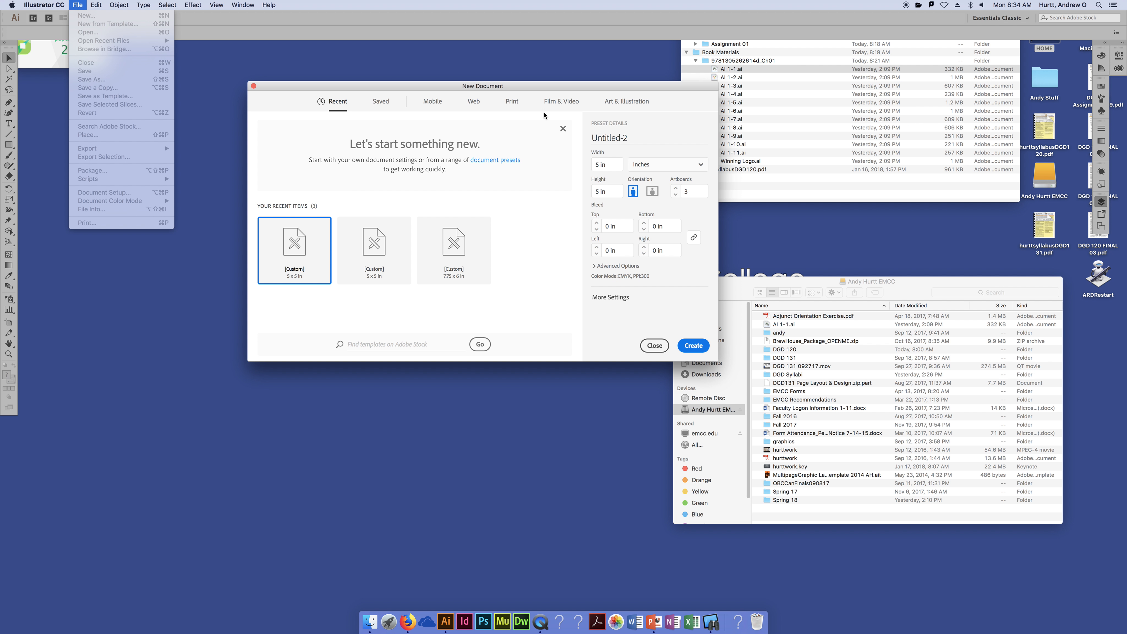
left_click(584, 84)
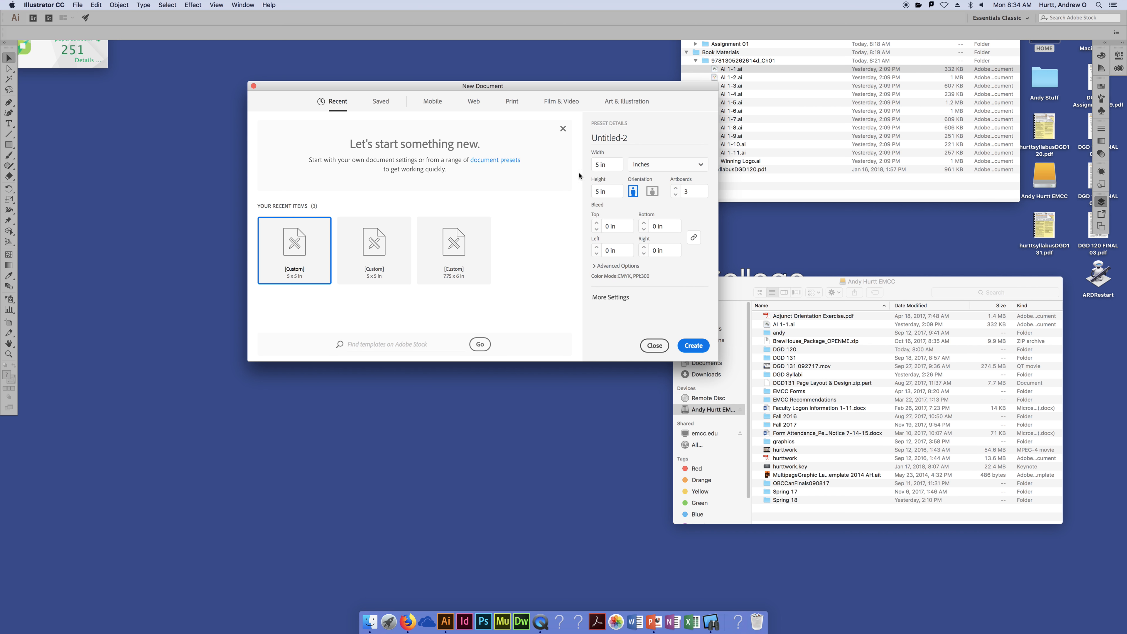
left_click_drag(646, 85, 667, 75)
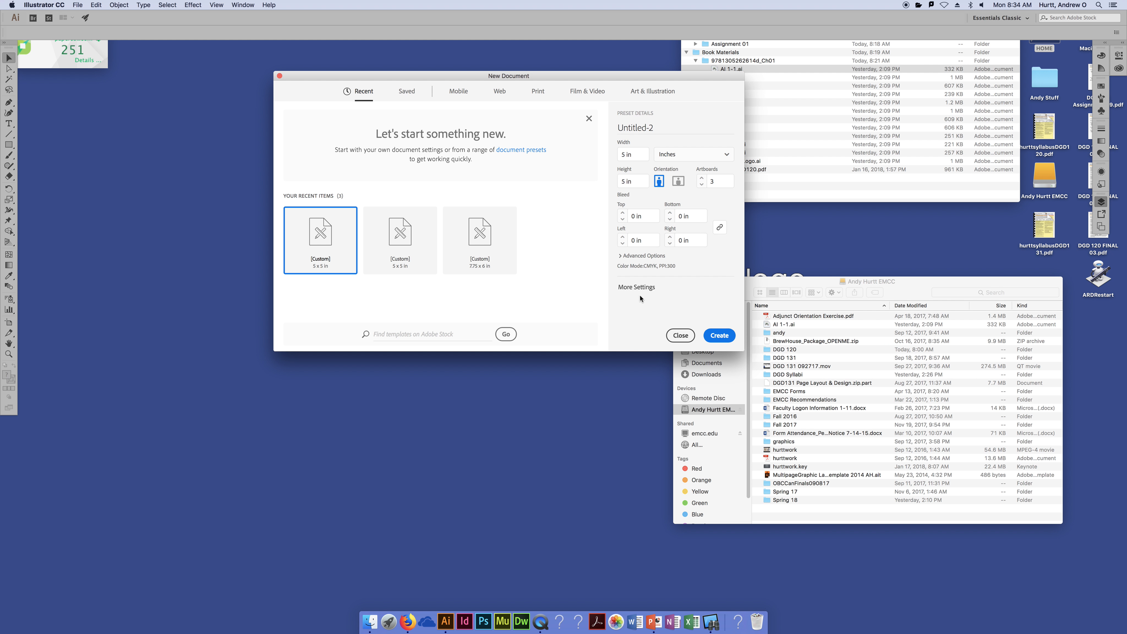
Open More Settings for Untitled-2 and position it back over the New Document panel
left_click(652, 293)
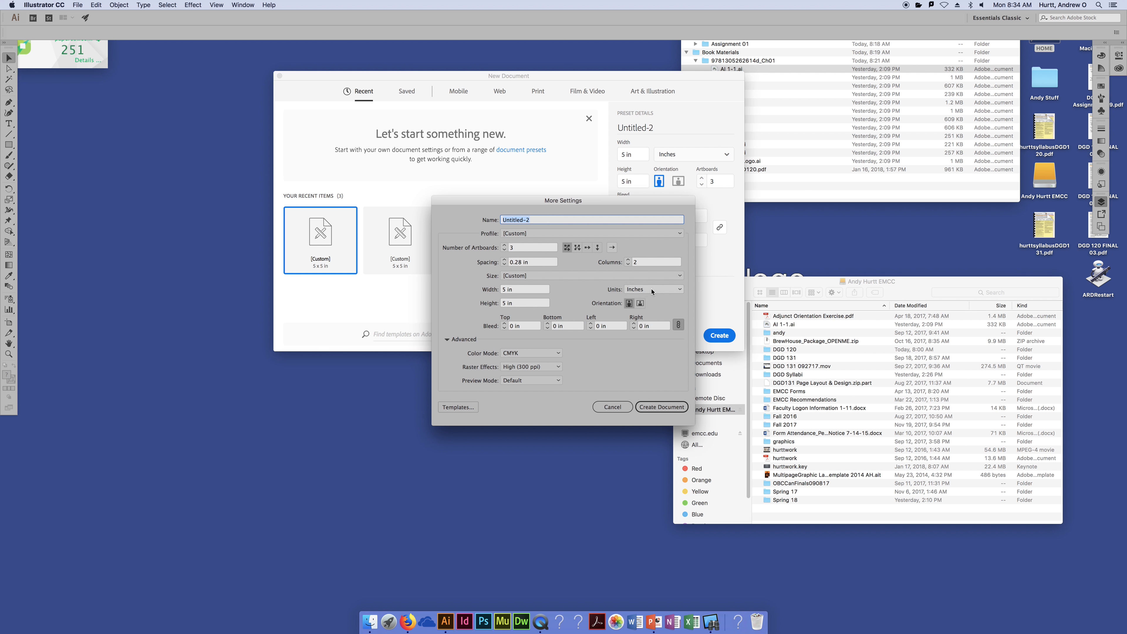
left_click_drag(522, 201, 435, 113)
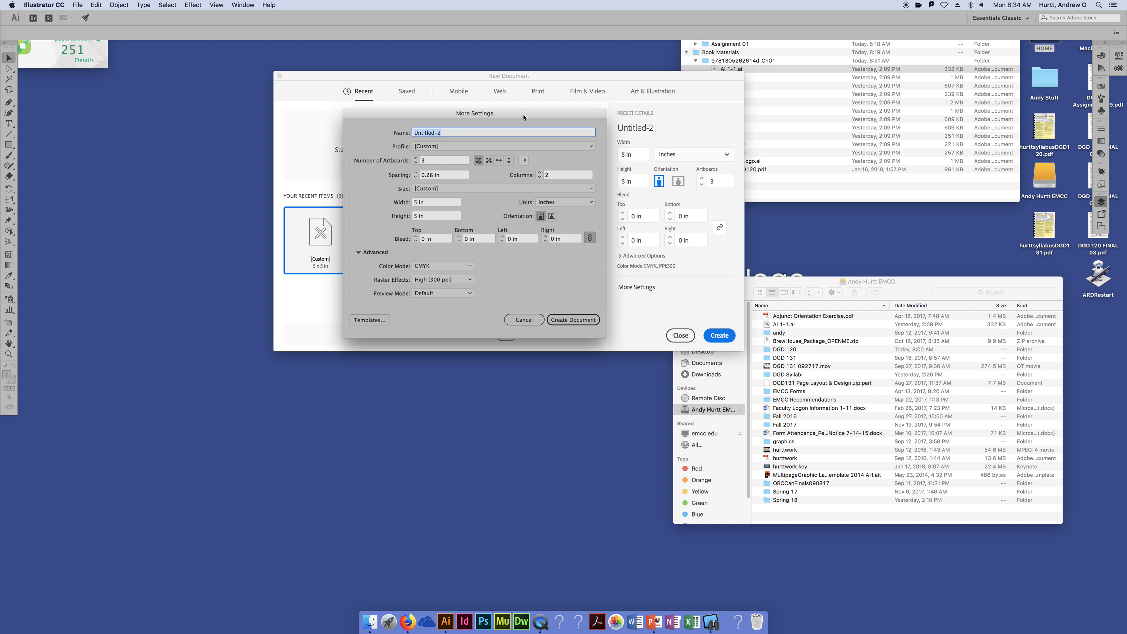
left_click_drag(524, 117, 509, 153)
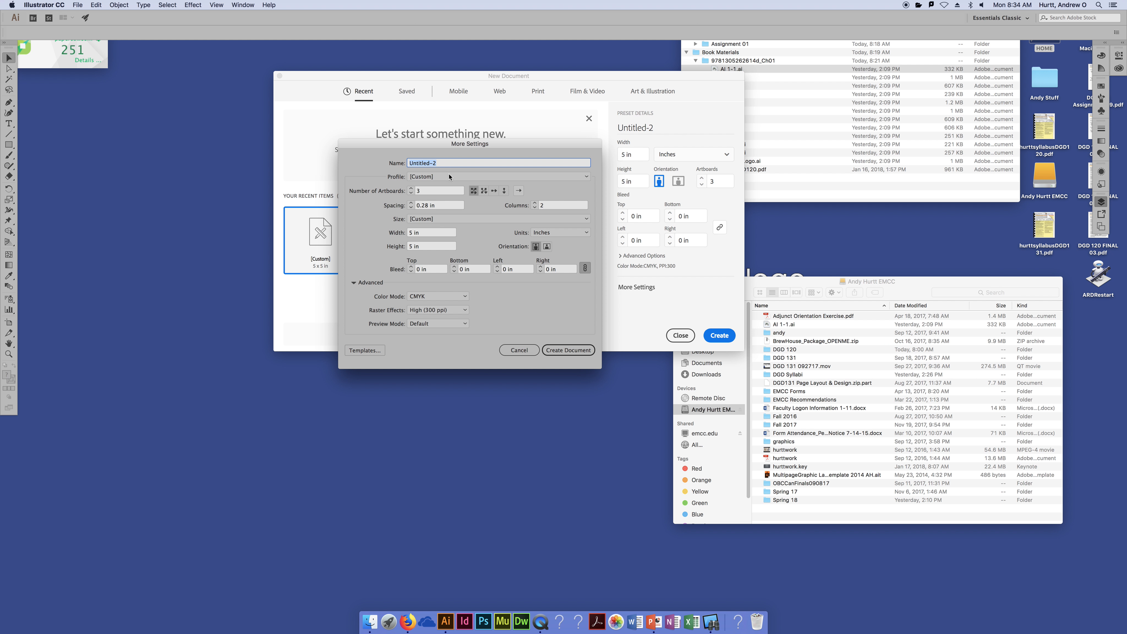
left_click_drag(439, 145, 465, 360)
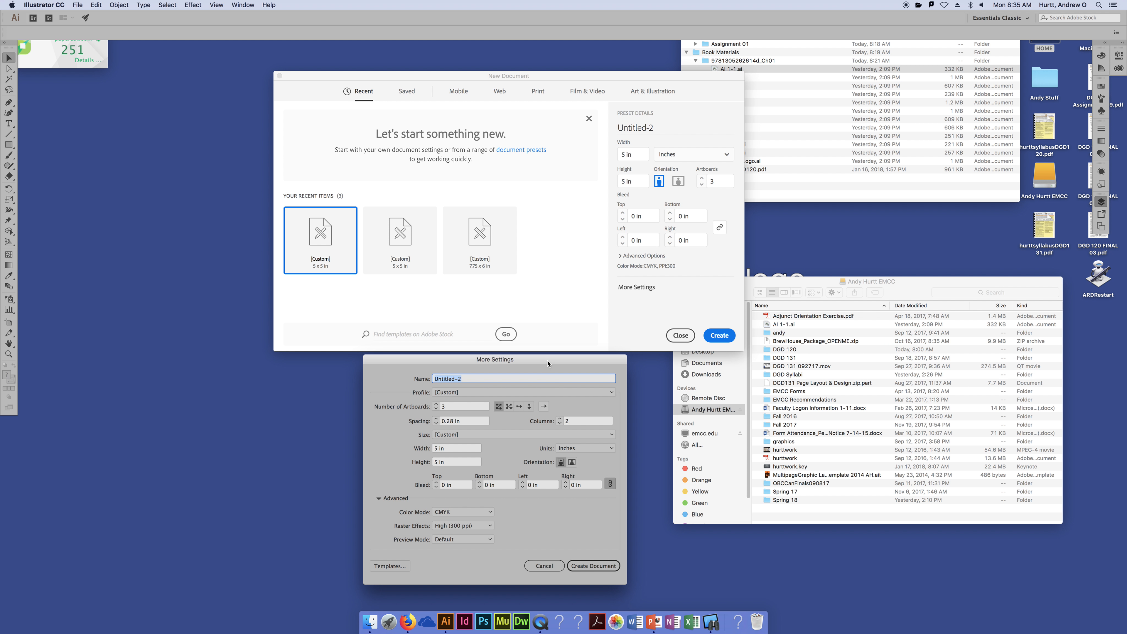
left_click_drag(548, 363, 522, 161)
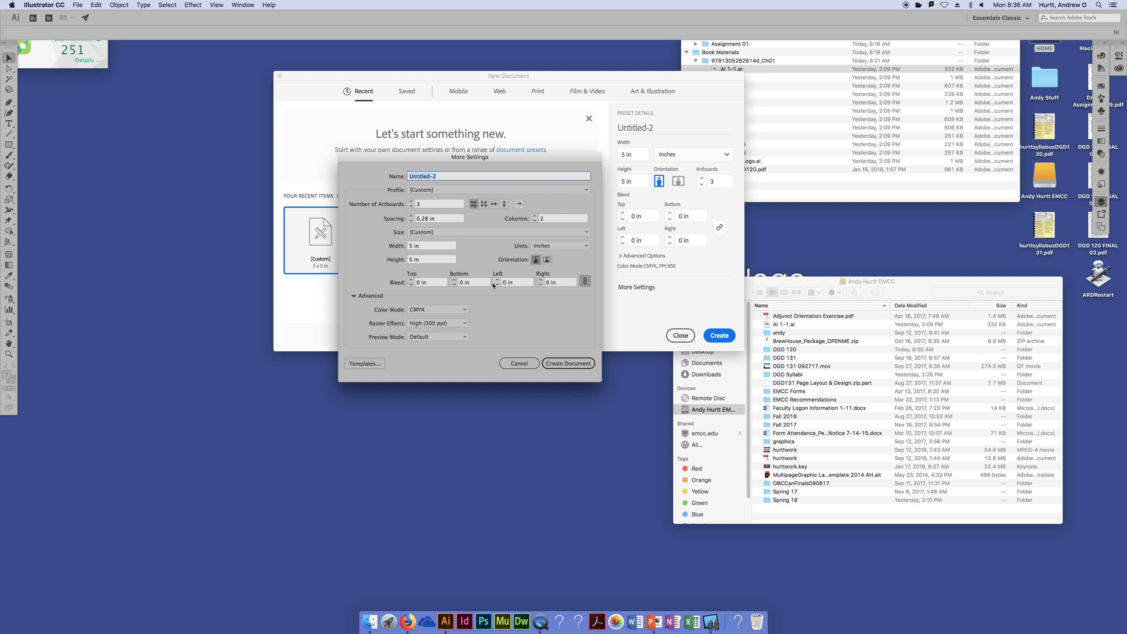
left_click(434, 311)
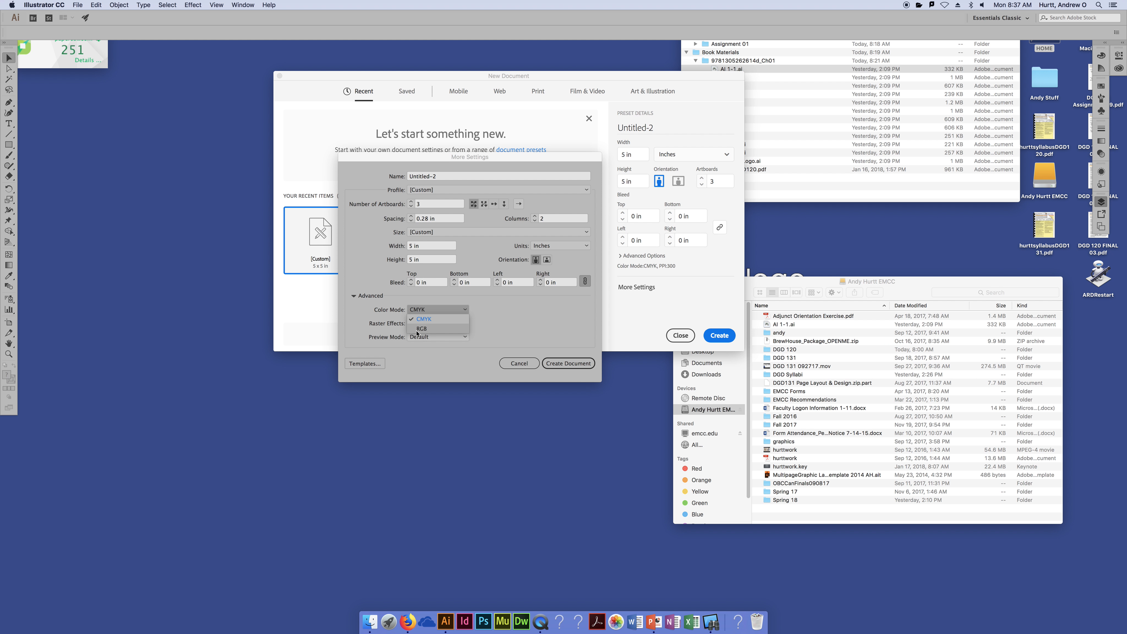
left_click(505, 315)
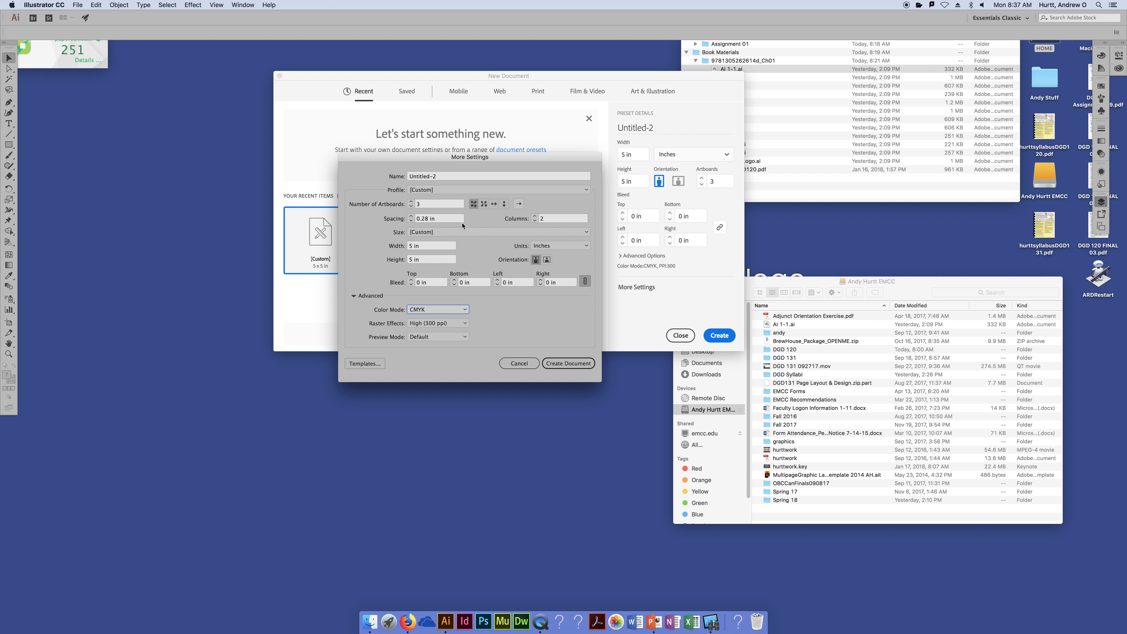
Reduce the artboards from 3 to 1 and choose the Letter (8.5 x 11 in) size
left_click(412, 206)
left_click(411, 207)
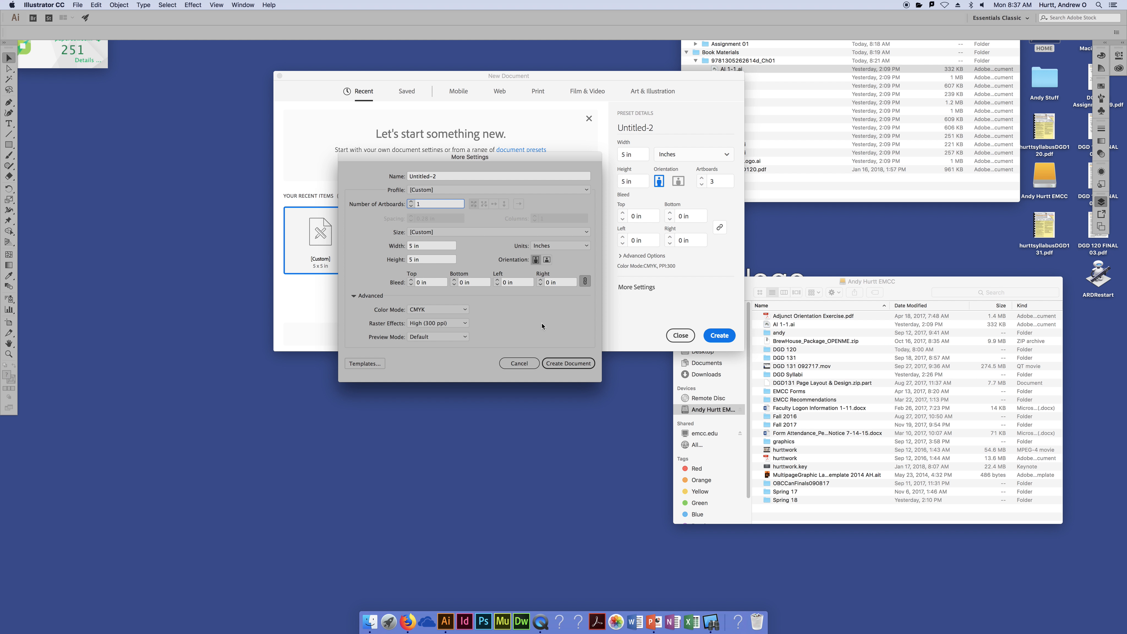
left_click(445, 231)
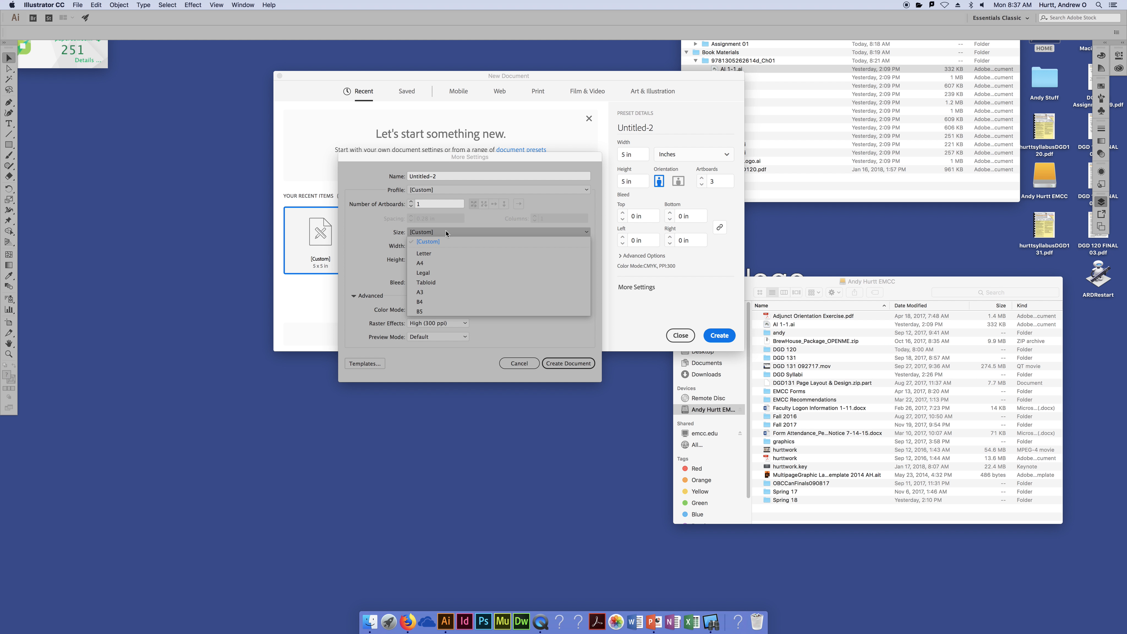
left_click(360, 230)
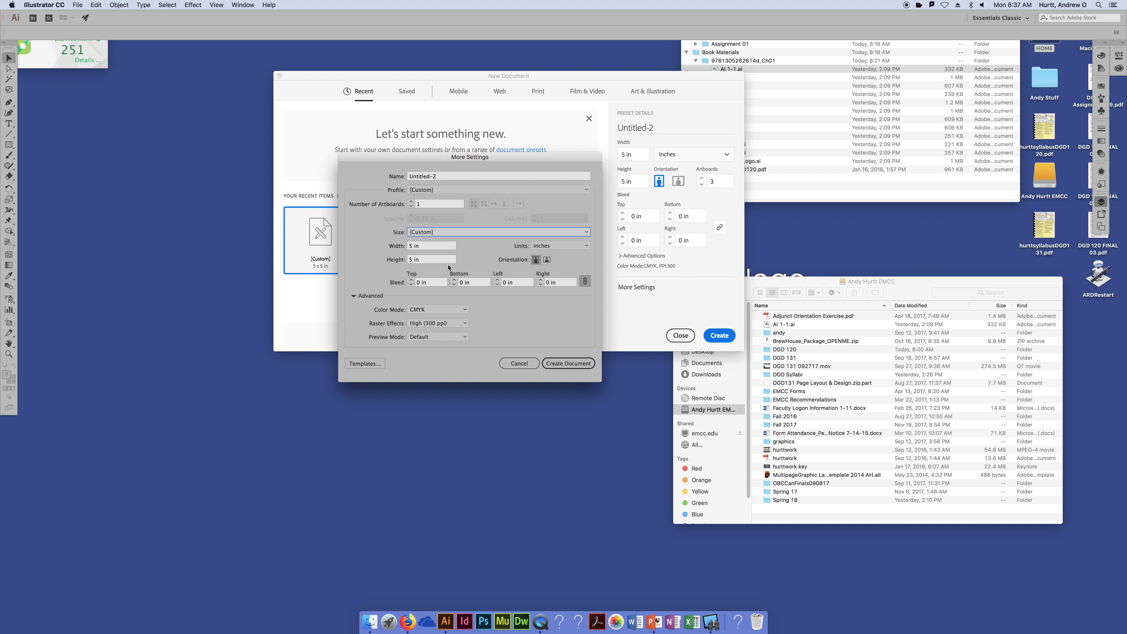
left_click(459, 232)
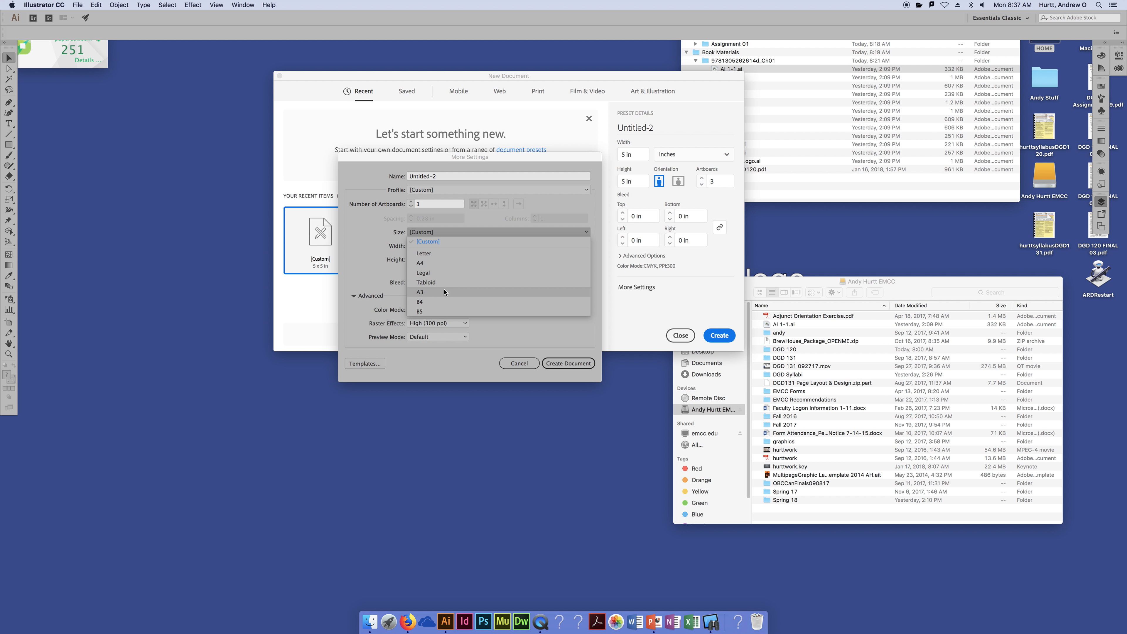
left_click(439, 254)
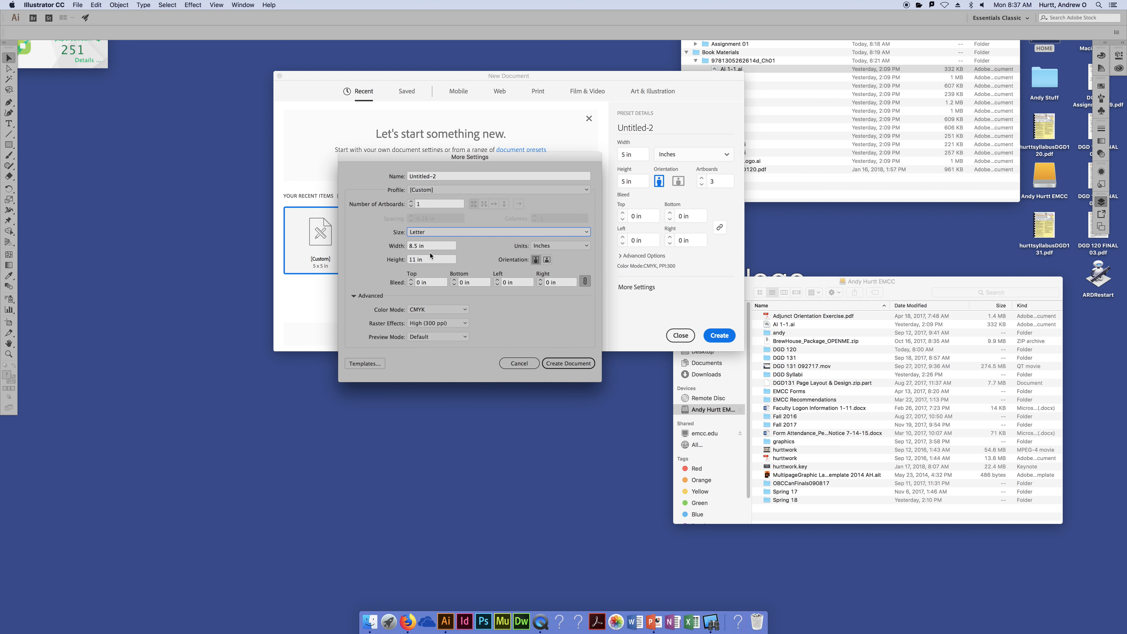
left_click(536, 259)
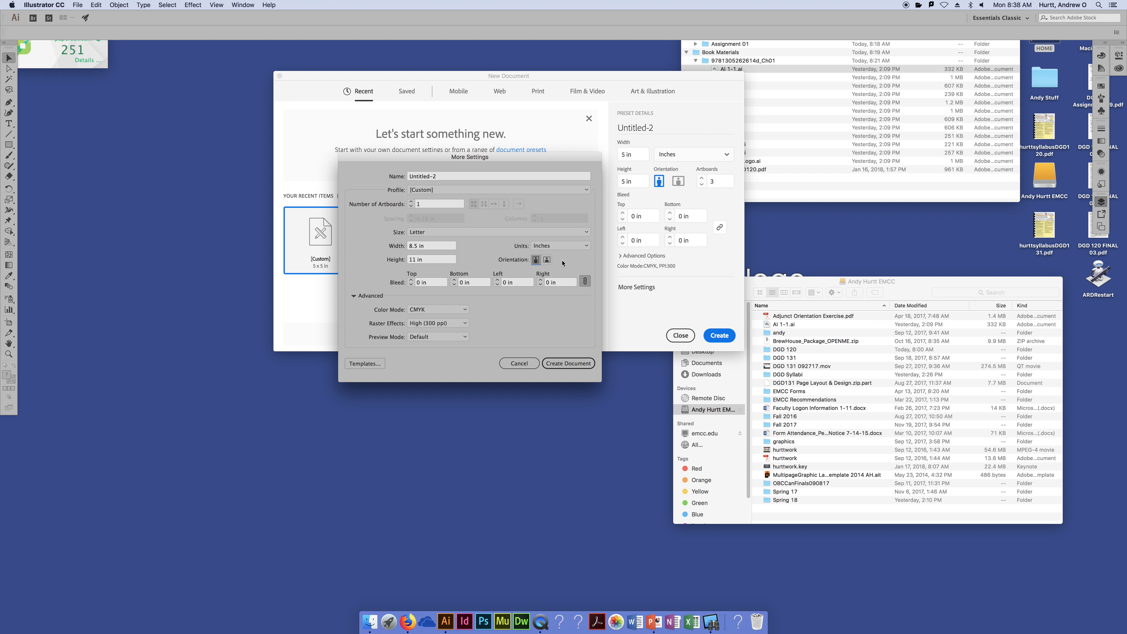
Create the Untitled-2 document with its single Letter-size CMYK artboard
left_click(588, 366)
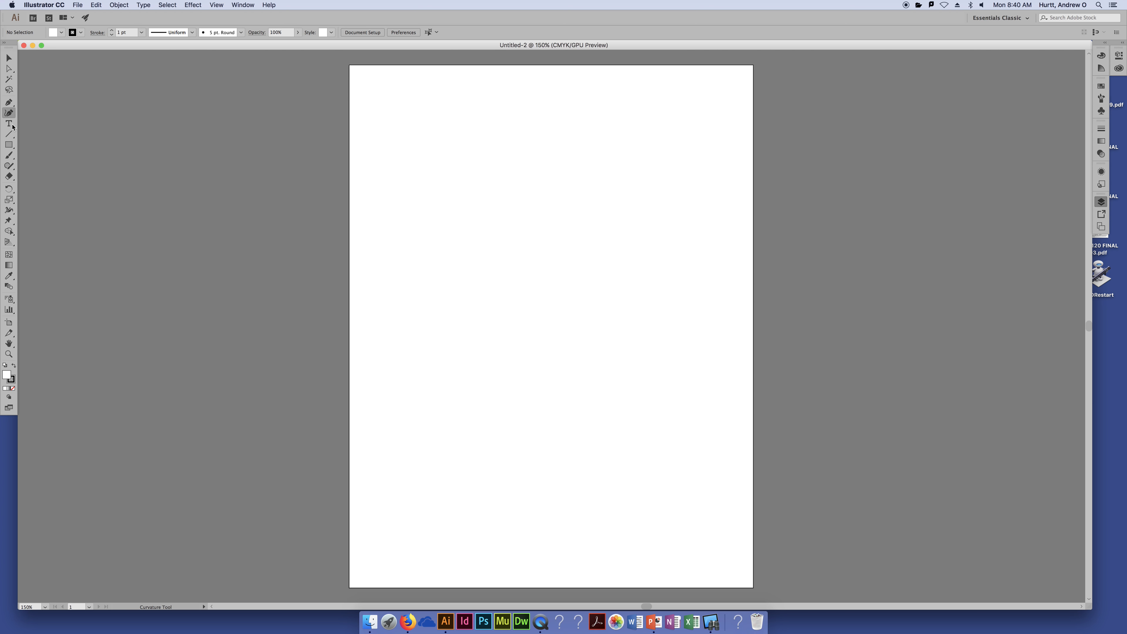
Look through the Type, Rectangle, Rotate and Scale tool flyouts, keeping the Rectangle tool
left_click(10, 124)
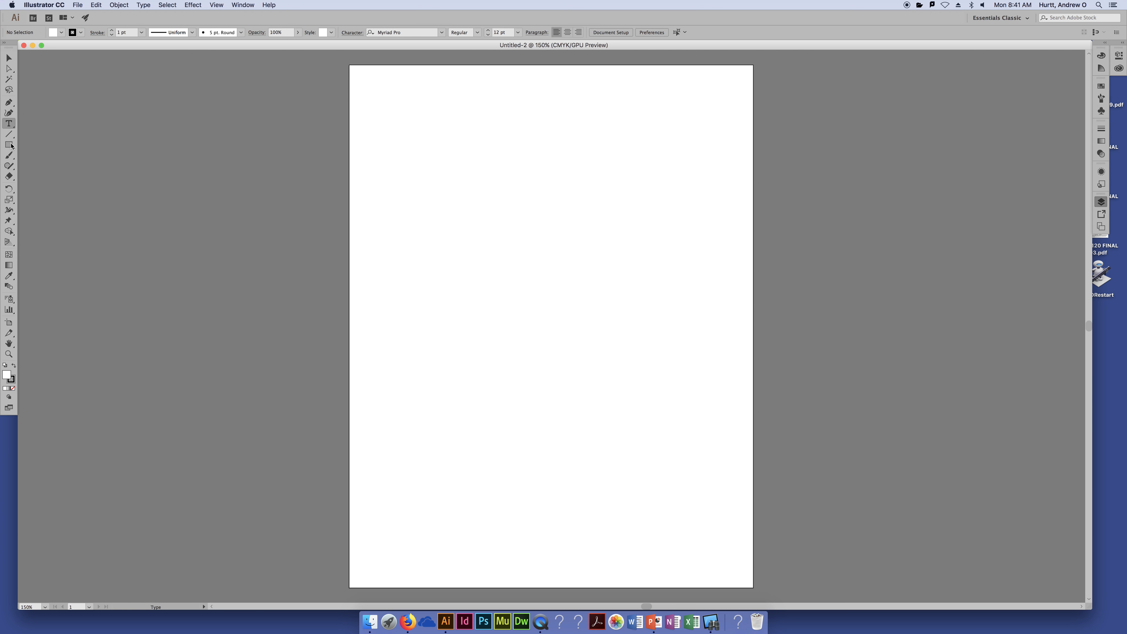
left_click_drag(11, 145, 47, 147)
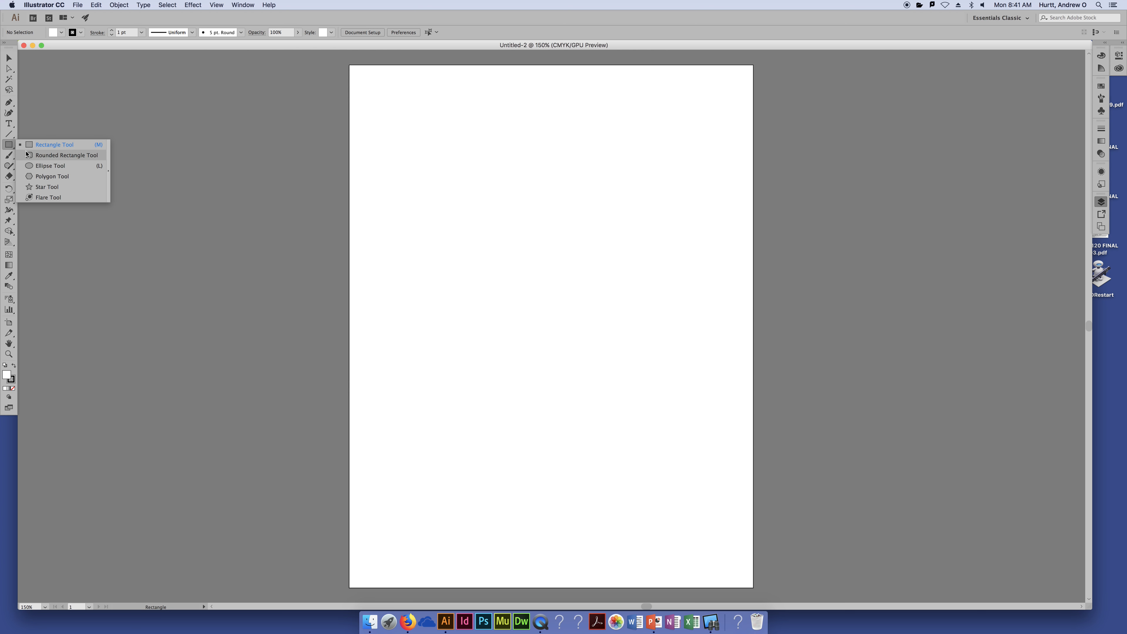
left_click(9, 144)
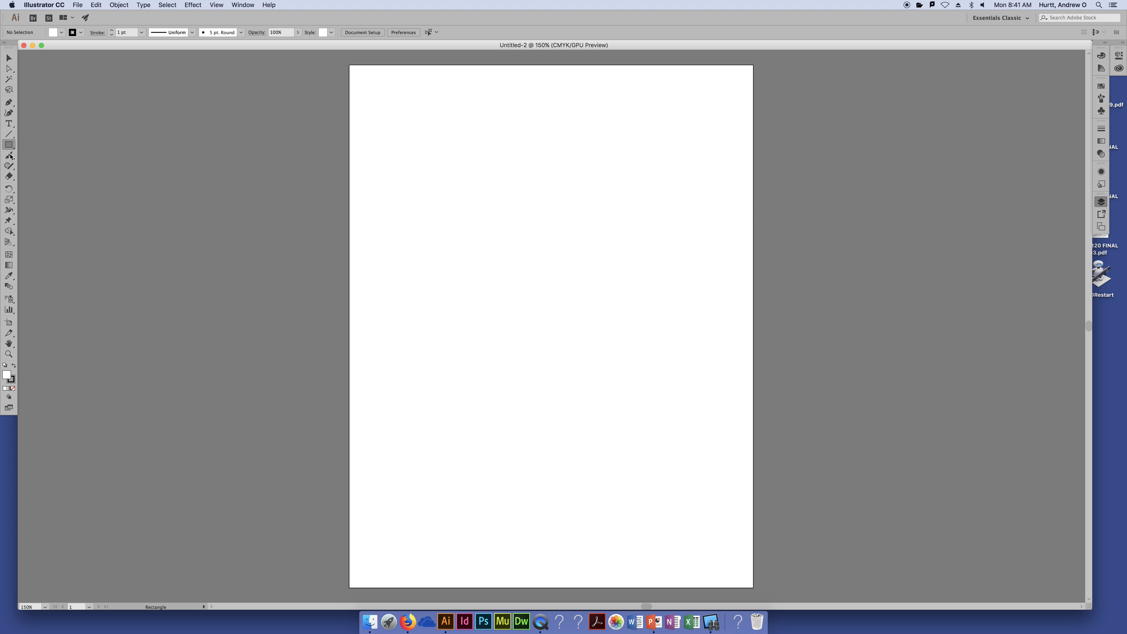
left_click(8, 191)
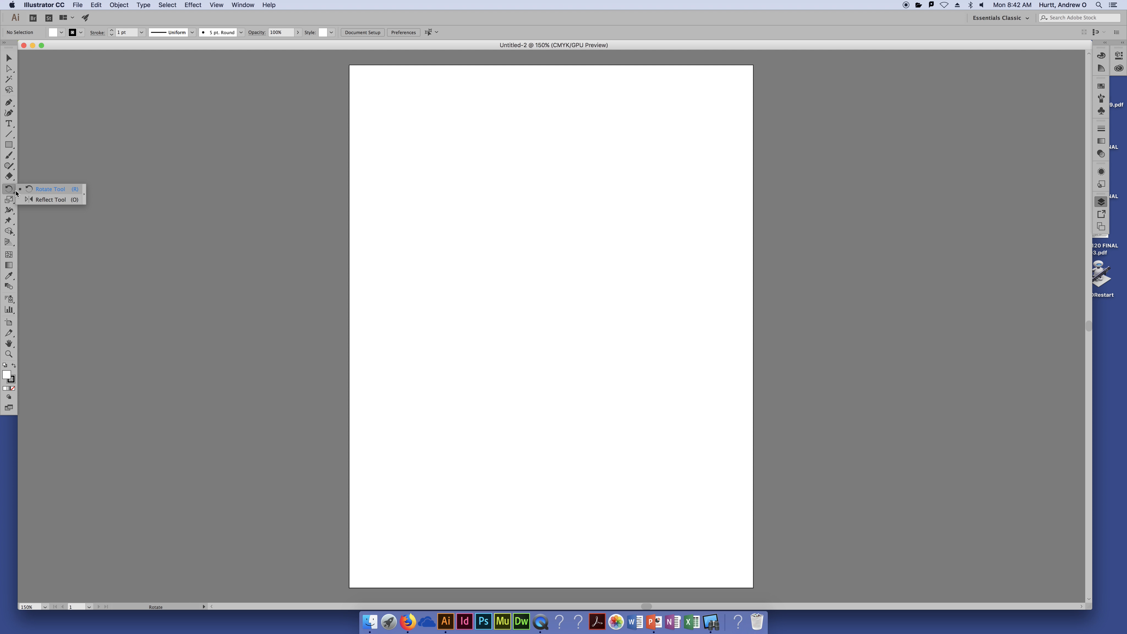
left_click(9, 200)
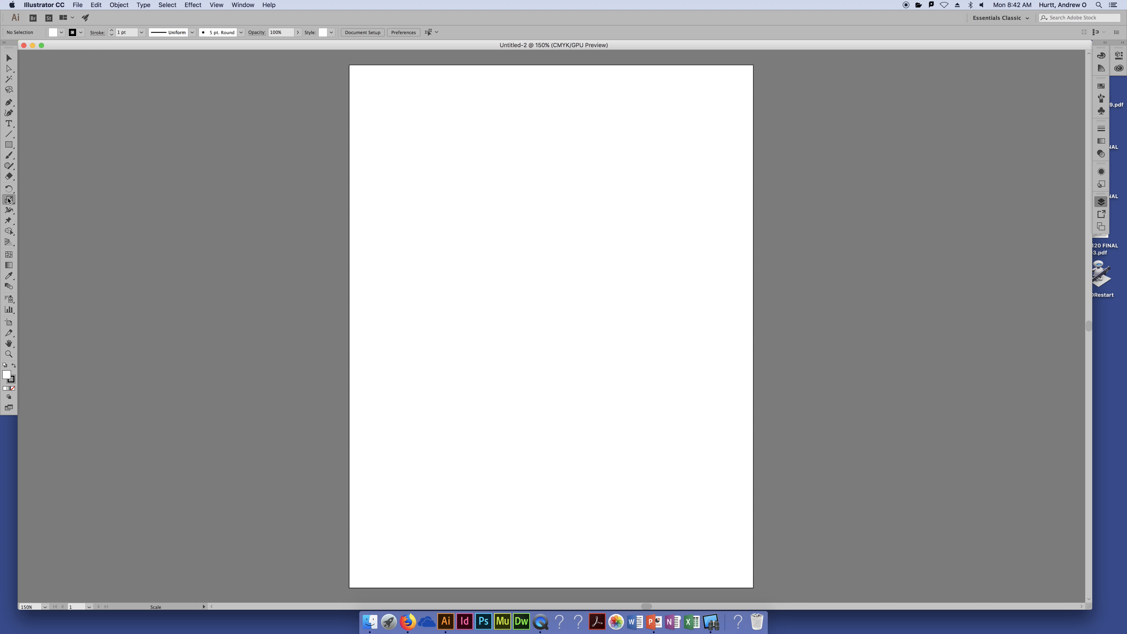
left_click(8, 200)
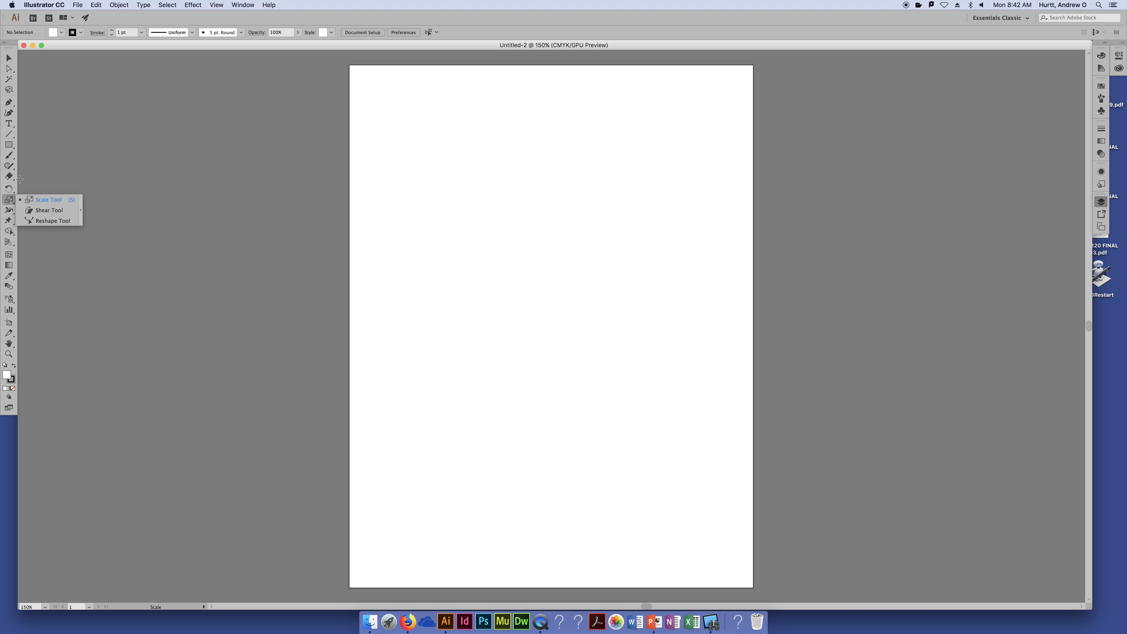
left_click(9, 201)
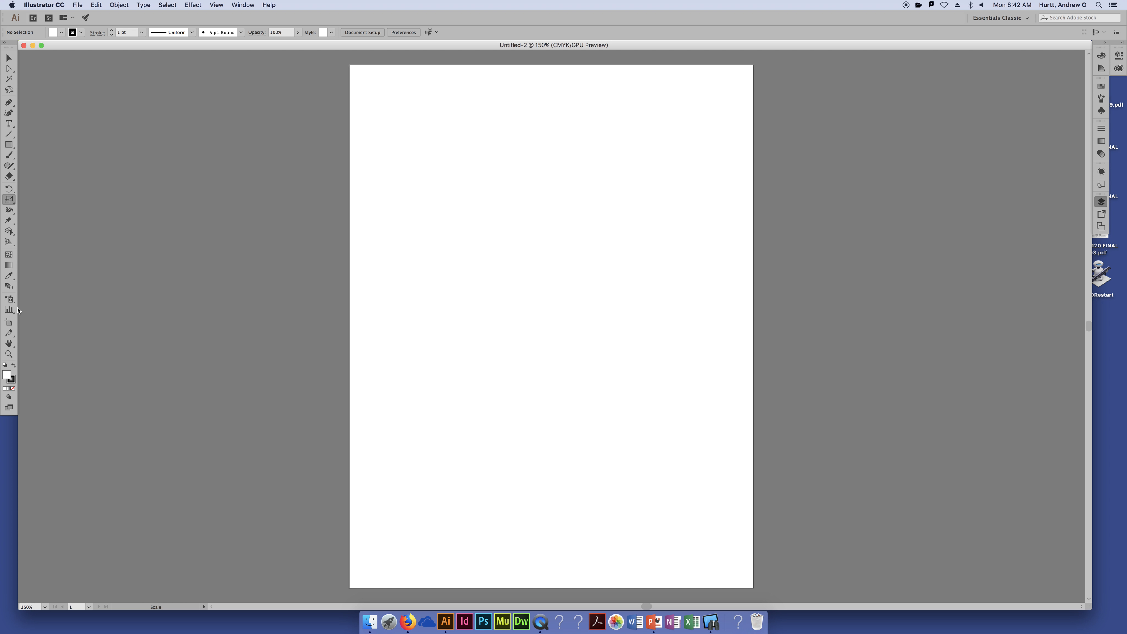
Tour the Zoom, Selection, Direct Selection, Pen, Rectangle and Paintbrush tools, ending on the Type tool
left_click(9, 354)
key("super+Tab")
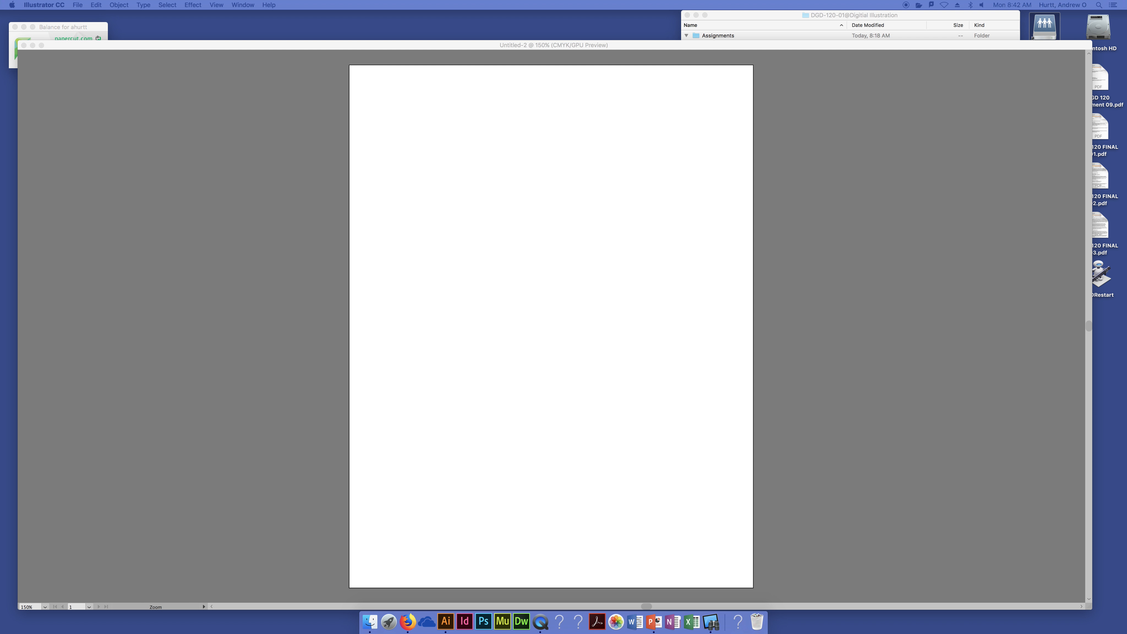
left_click(414, 167)
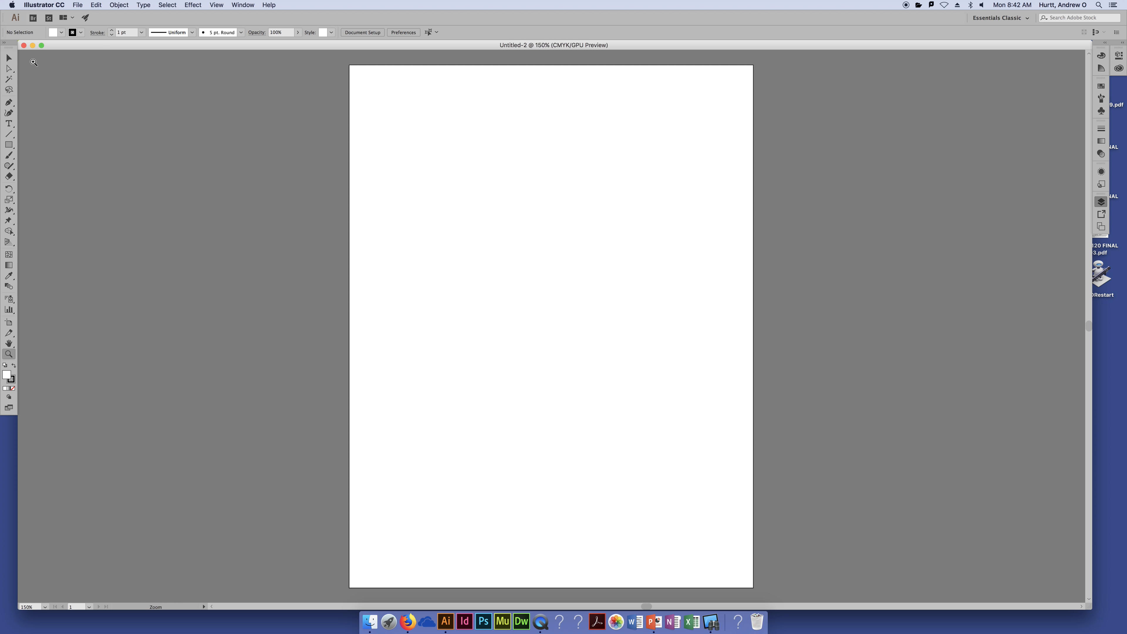
left_click(9, 58)
left_click(9, 122)
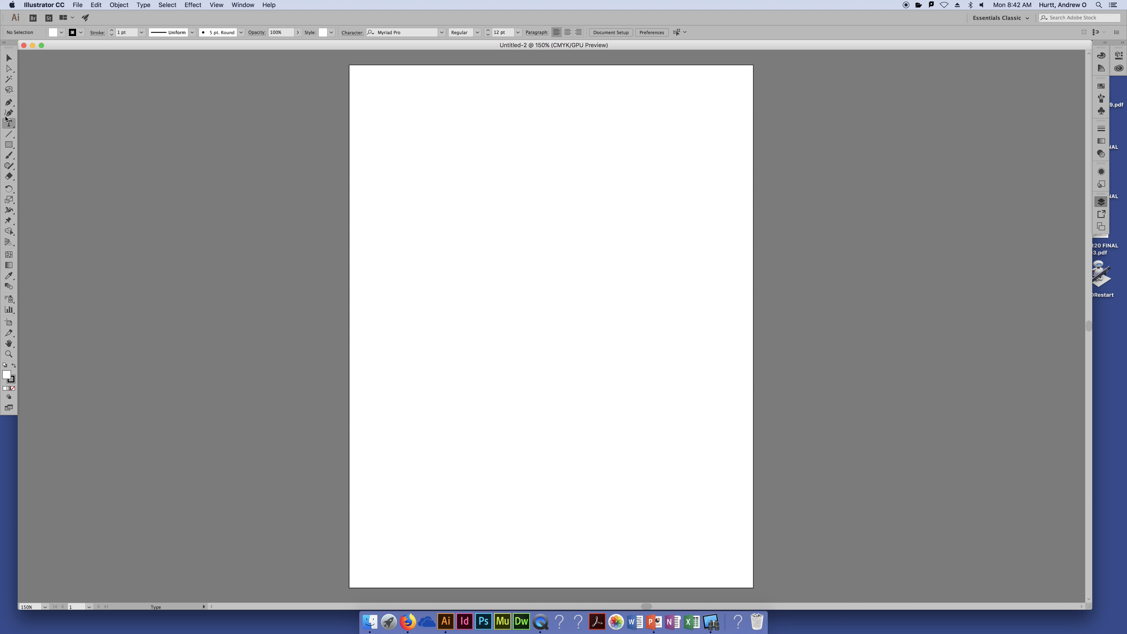
left_click(8, 144)
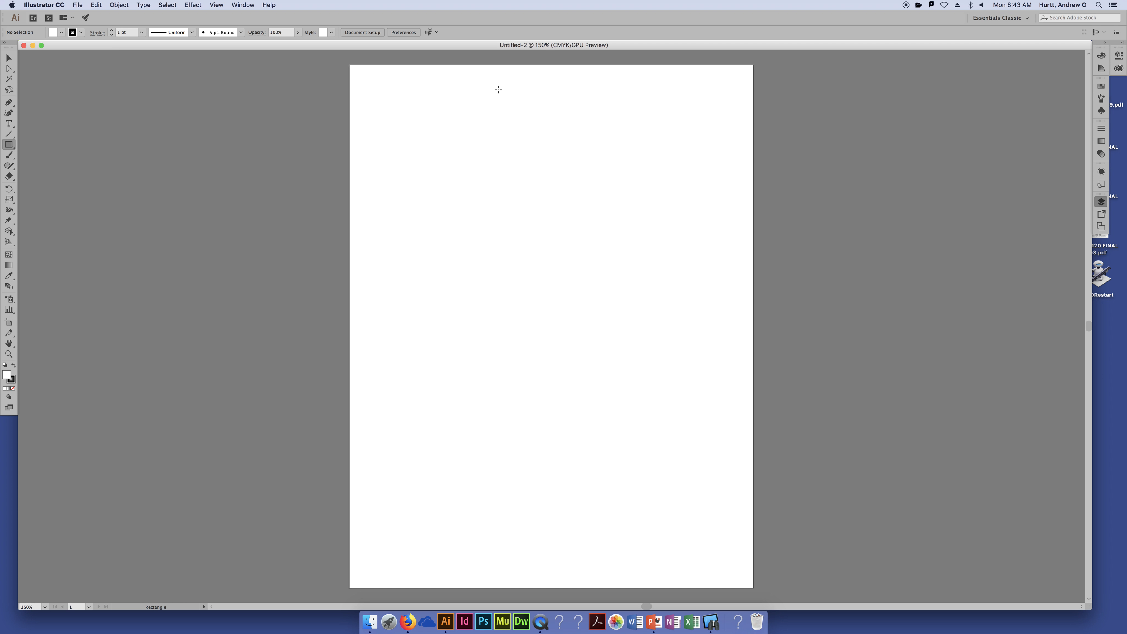
left_click(9, 155)
left_click(10, 167)
left_click(10, 57)
left_click(10, 69)
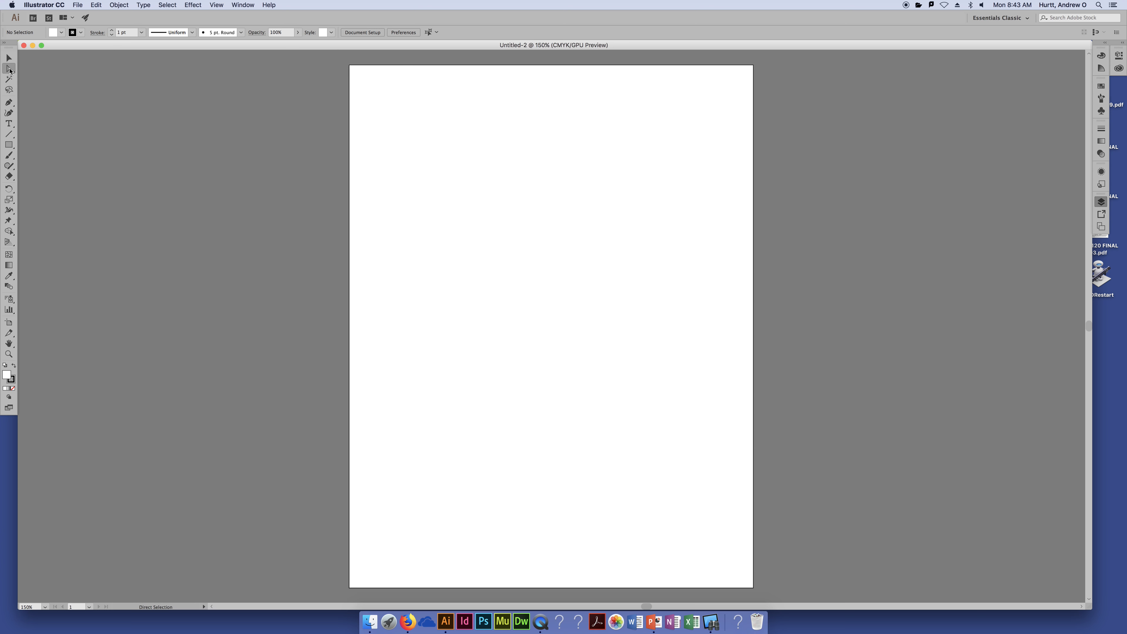
left_click(8, 102)
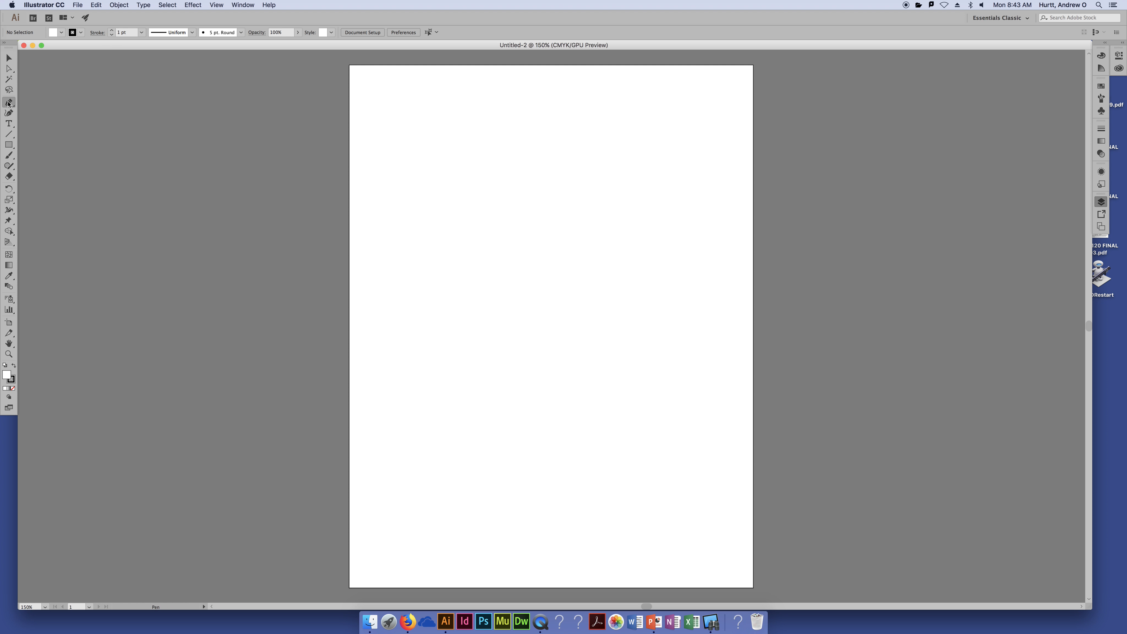
left_click(9, 125)
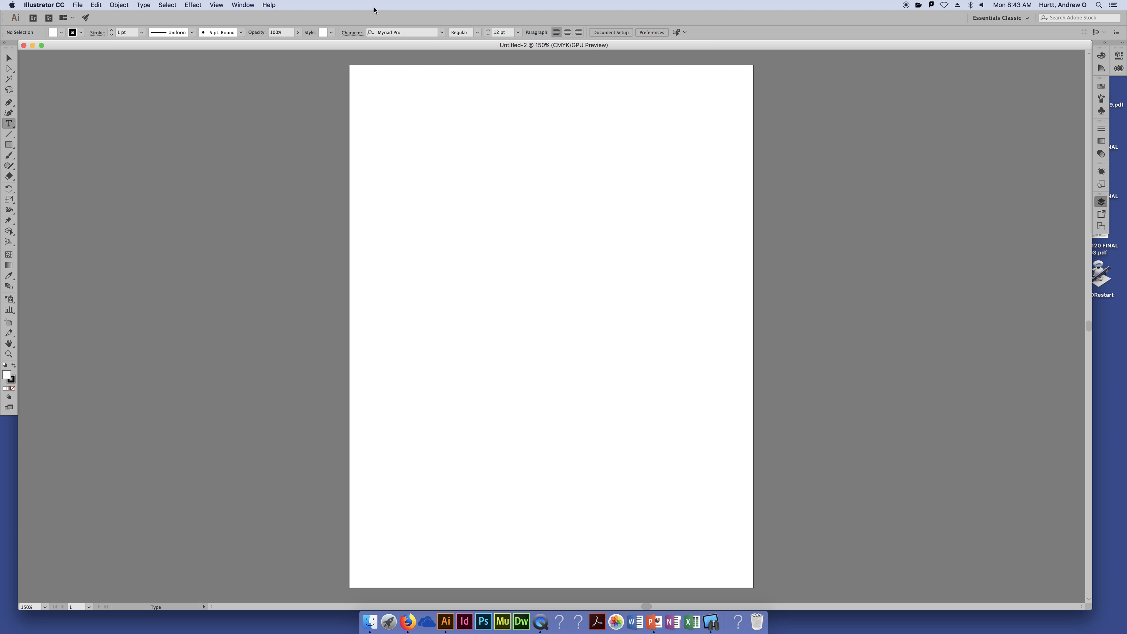
Keep Myriad Pro Regular and place 'Lorem ipsum' point text near the top of the artboard
left_click(443, 33)
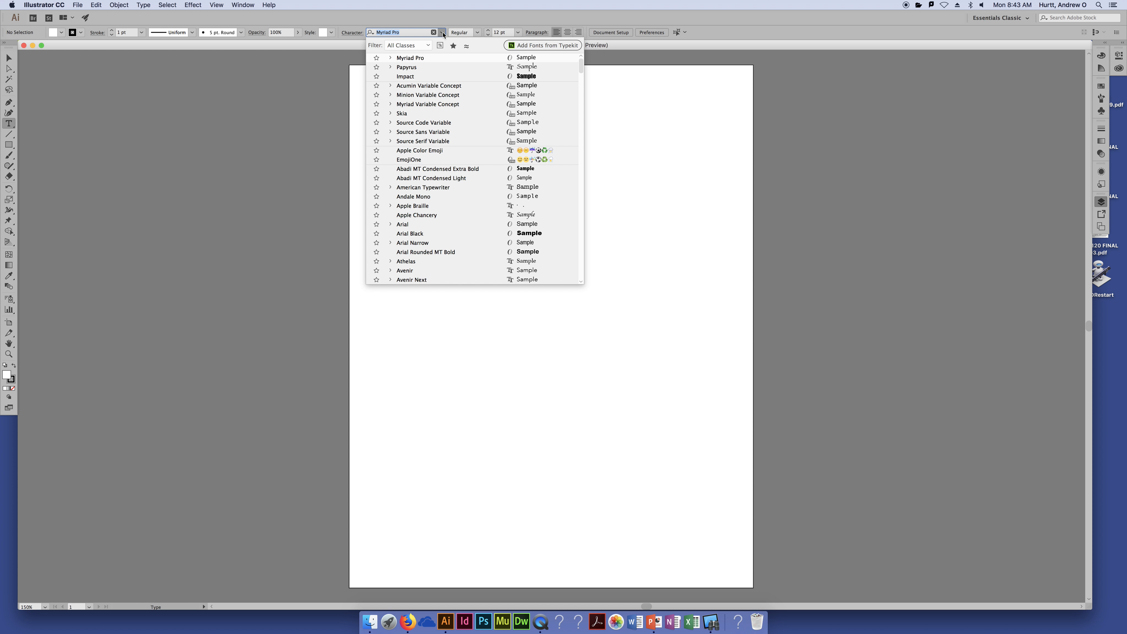
left_click(477, 32)
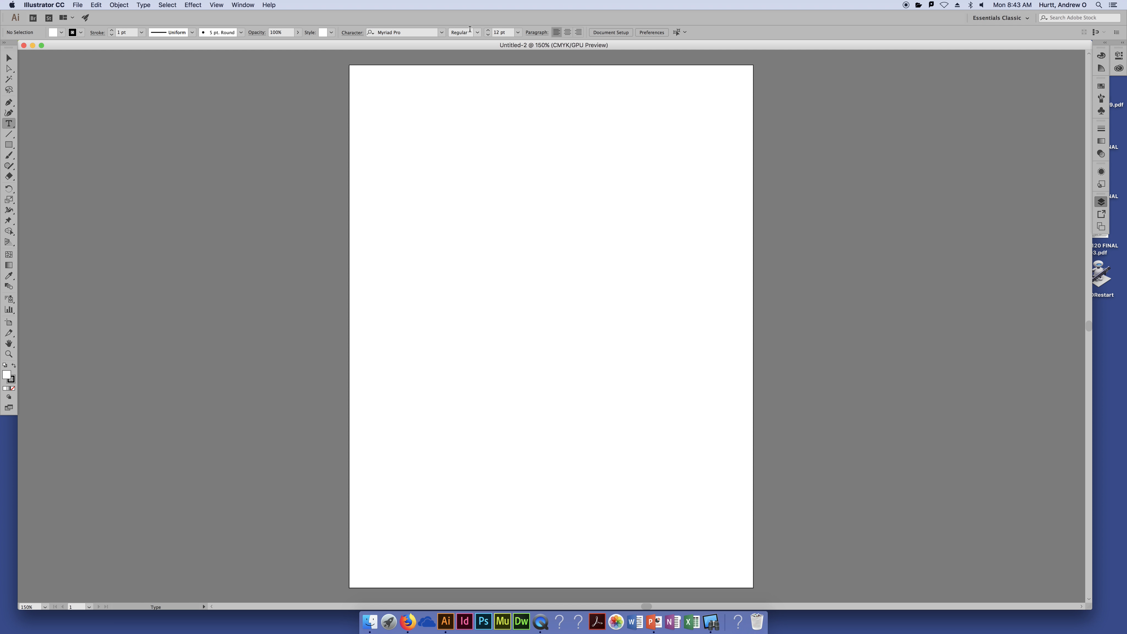
left_click(478, 34)
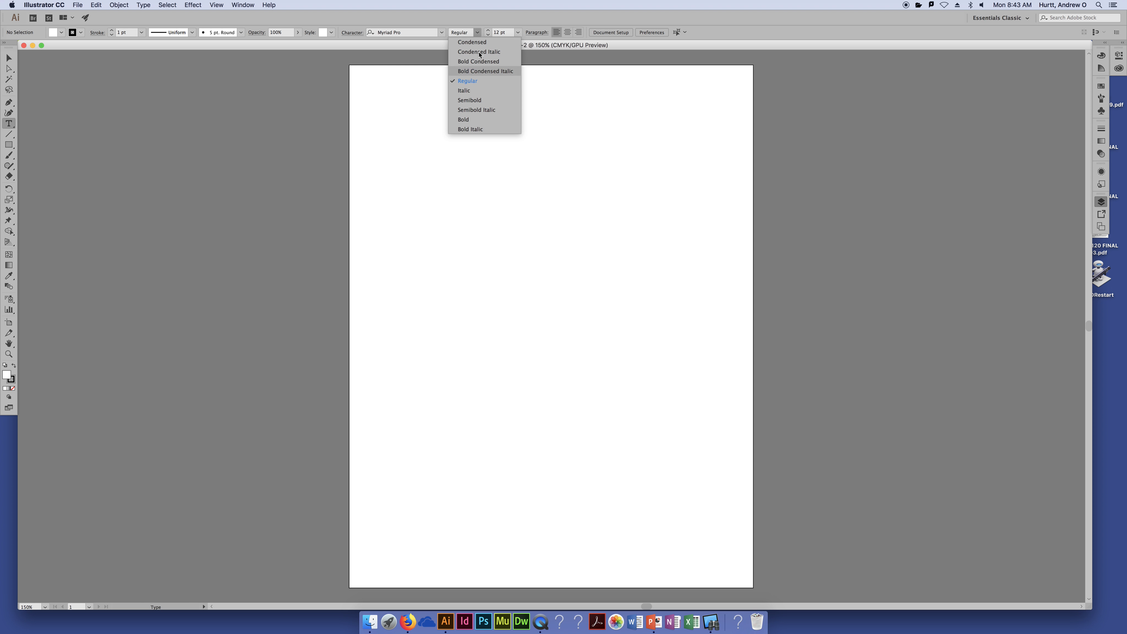
left_click(497, 18)
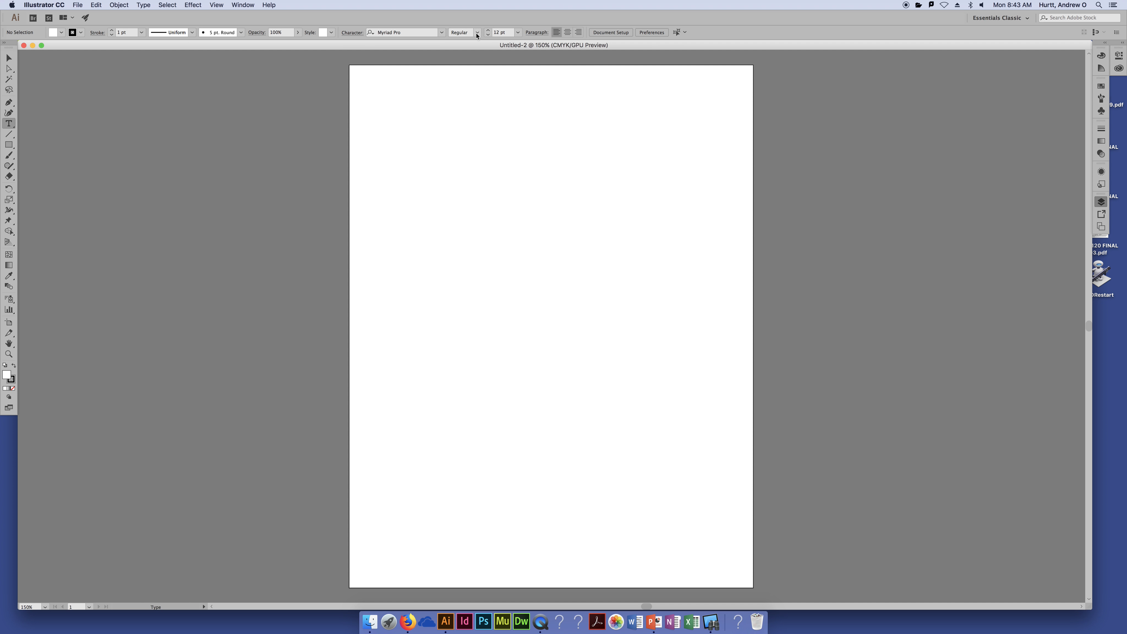
left_click(452, 139)
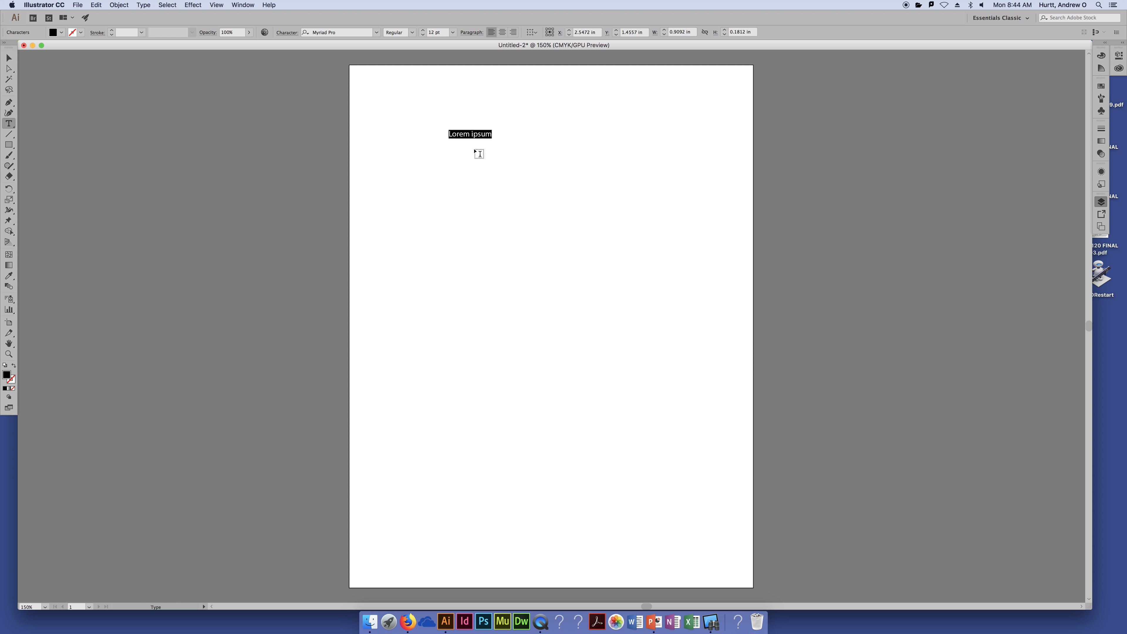
Select the name text and drag it toward the upper middle of the artboard
left_click(8, 58)
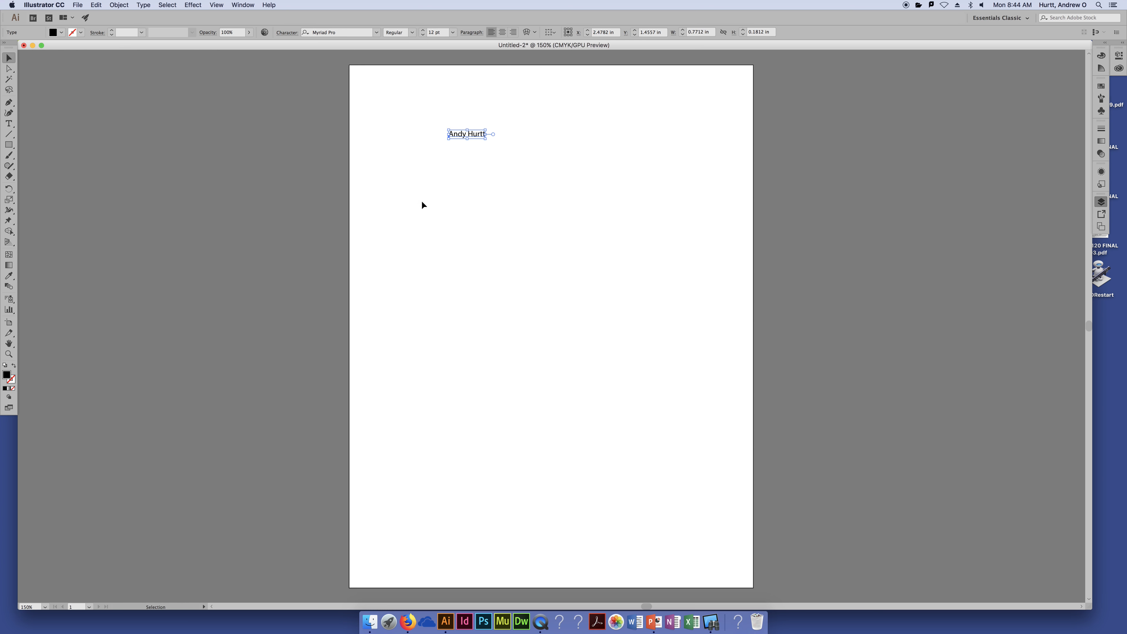
left_click_drag(477, 135, 394, 88)
left_click_drag(393, 85, 503, 137)
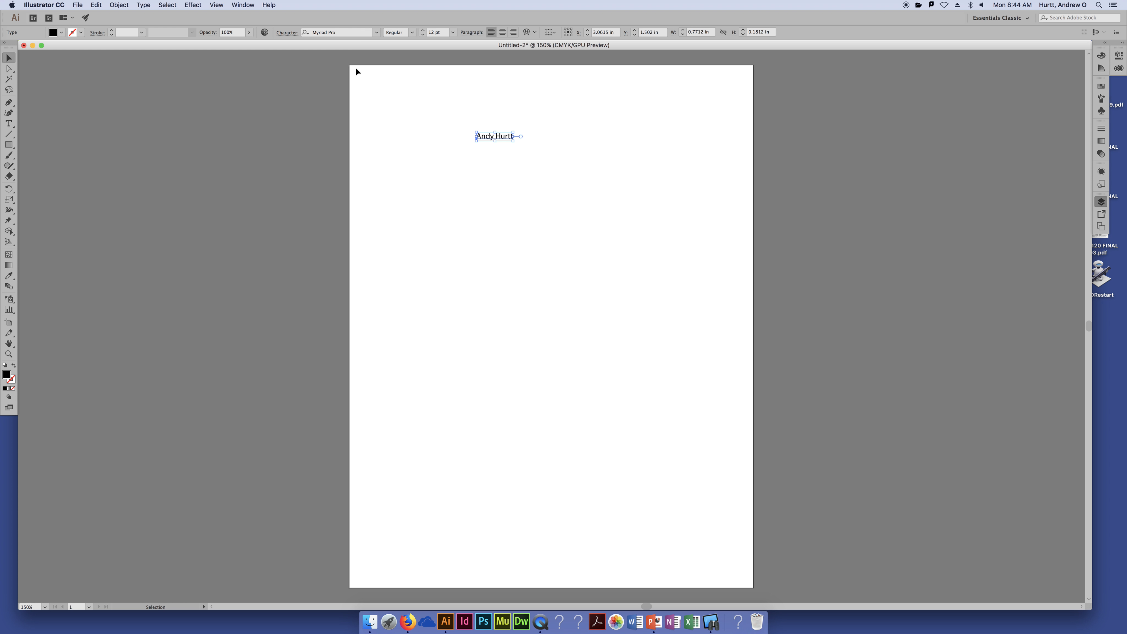
Set the reference point to top-left and position the name at X 0 in, Y 0 in
left_click(566, 29)
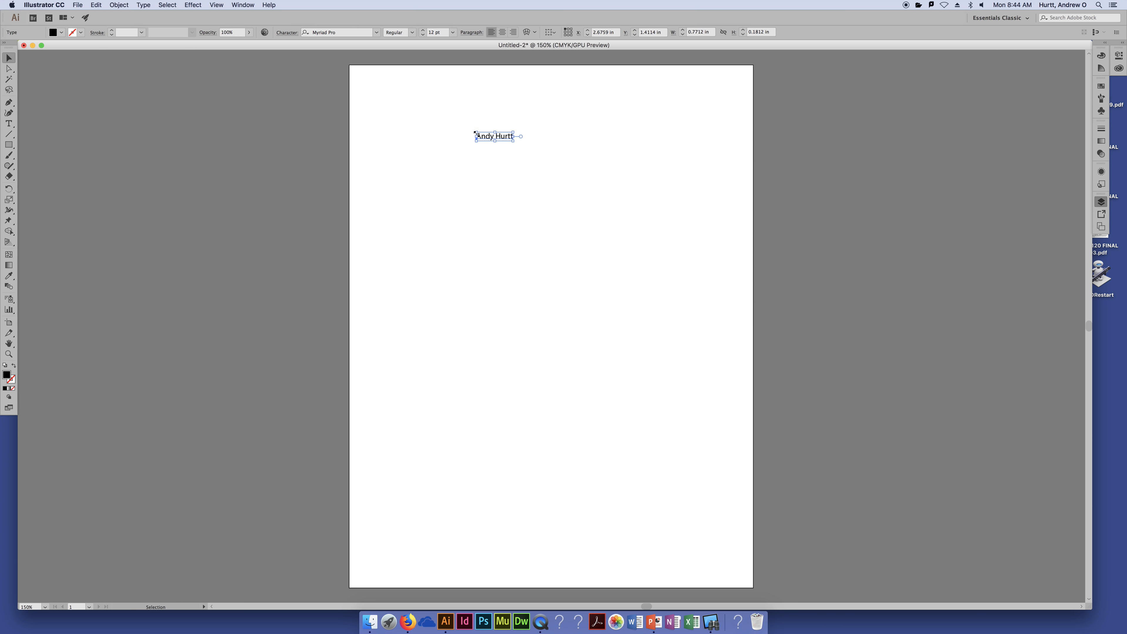
left_click(614, 32)
type("0")
key("Tab")
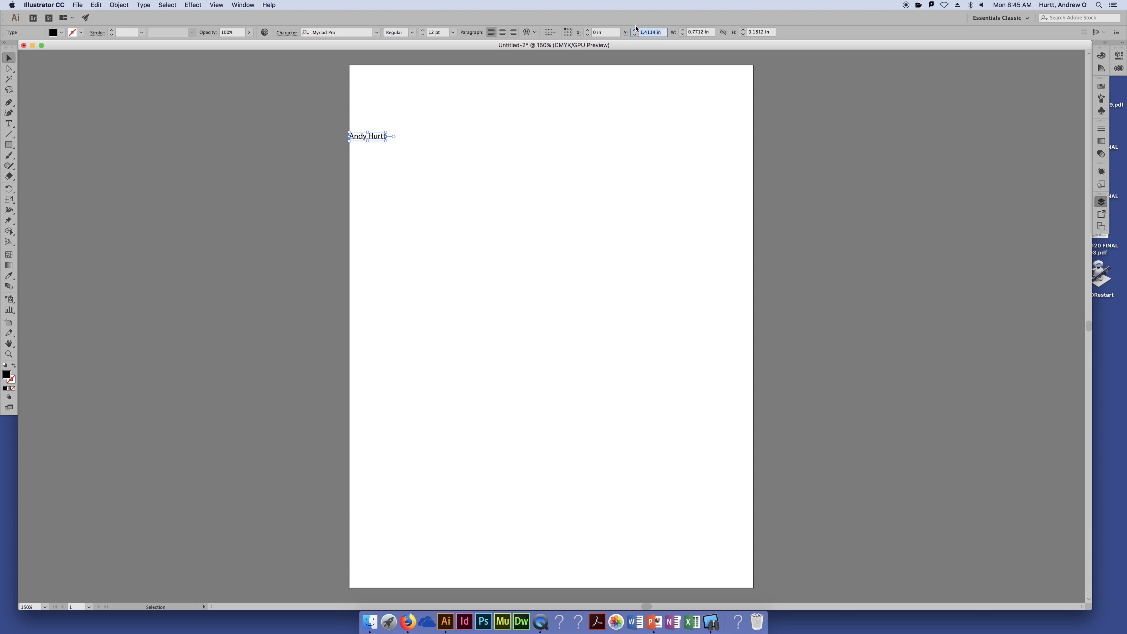
type("0")
key("Tab")
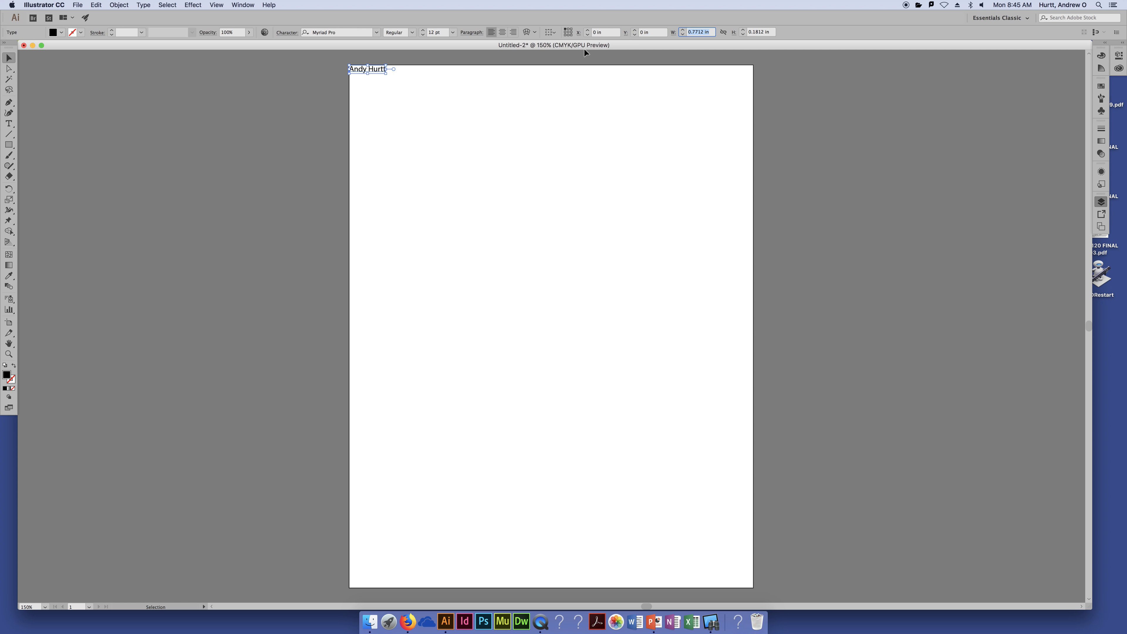
Position the name at X 2 in, Y 5 in, then drag it up and right
left_click(600, 32)
type("2")
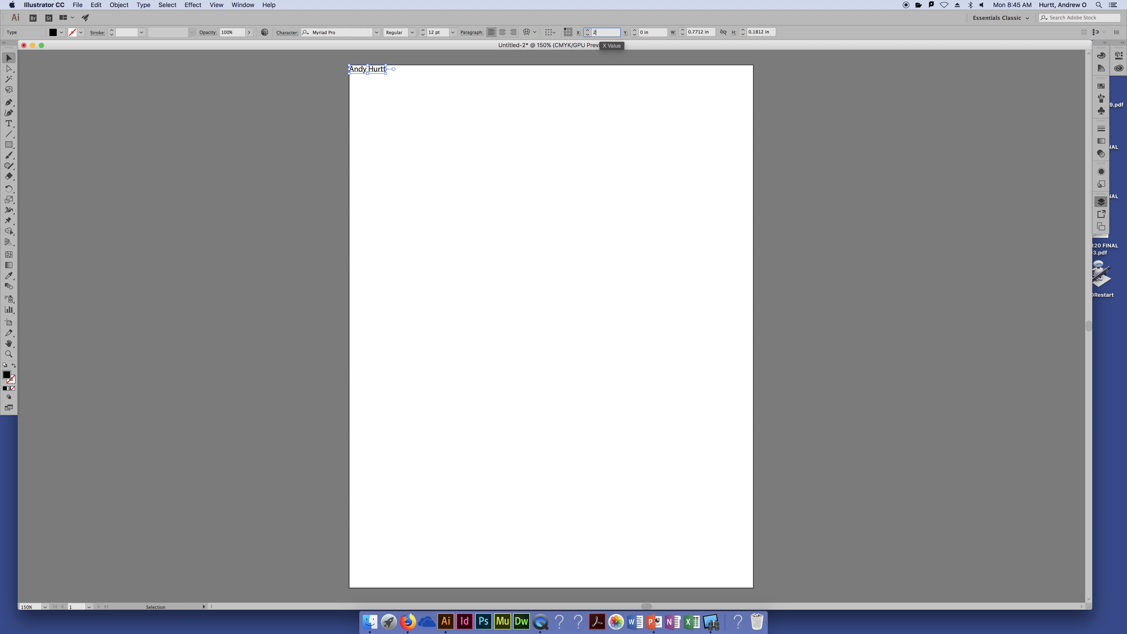
key("Tab")
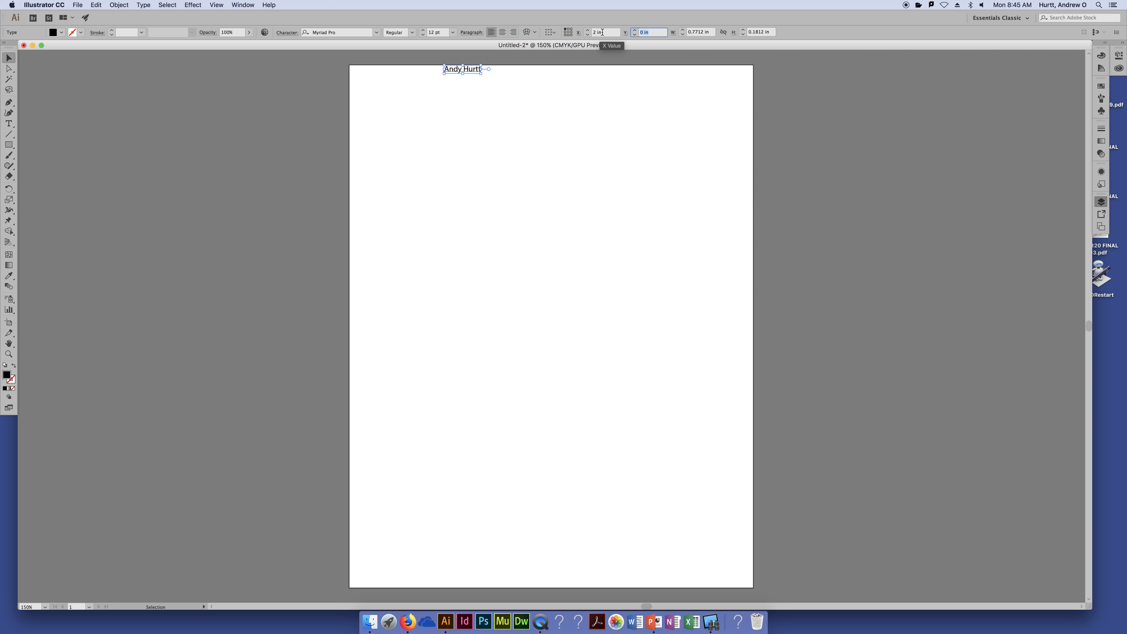
type("5")
key("Tab")
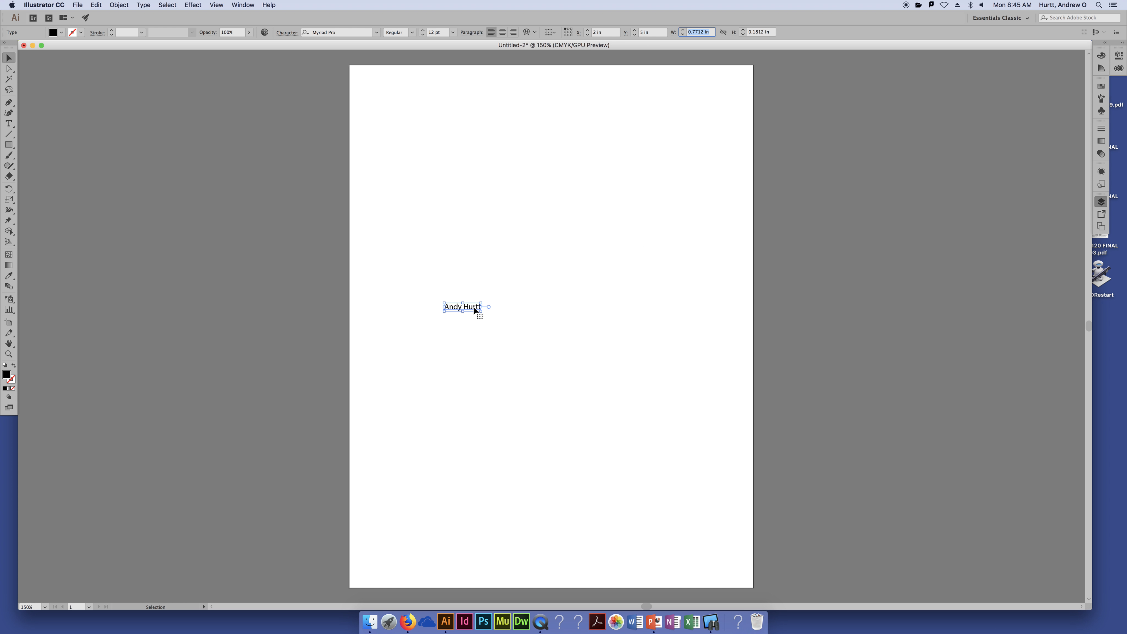
left_click_drag(473, 306, 522, 176)
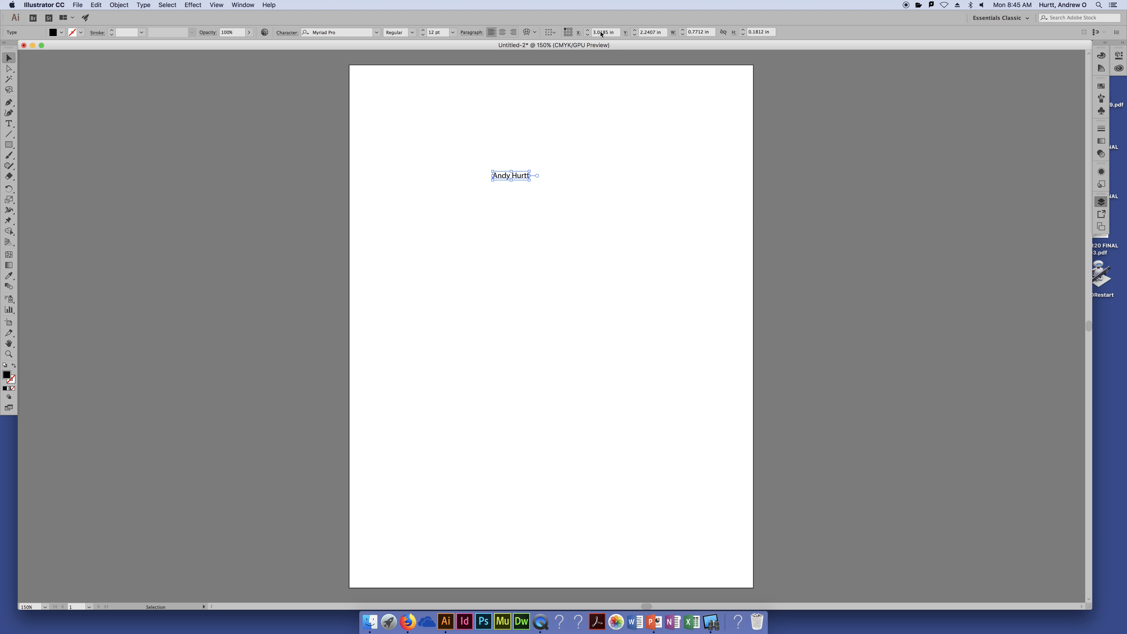
mouse_move(540, 165)
left_mouse_down()
mouse_move(596, 128)
mouse_move(544, 153)
mouse_move(541, 170)
mouse_move(511, 173)
mouse_move(546, 192)
mouse_move(562, 185)
mouse_move(560, 173)
left_mouse_up()
Stretch the name's width a few steps, then undo the stretch
left_click(683, 31)
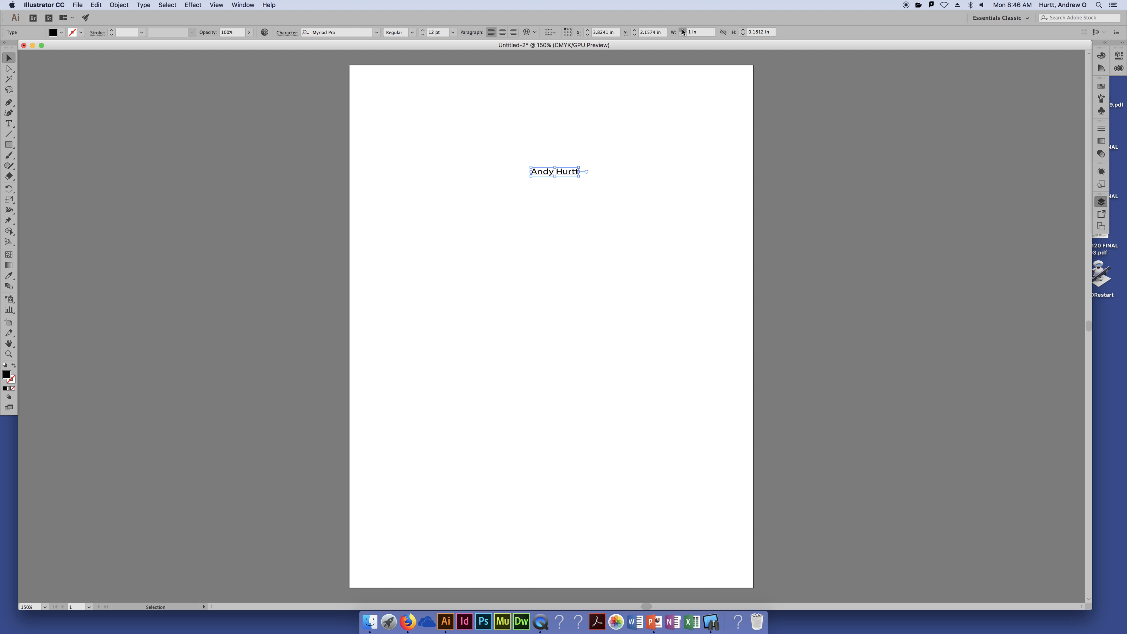
left_click(683, 30)
left_click(683, 30)
key("super+z")
key("super+z")
key("super+z")
key("super+z")
key("super+z")
key("super+z")
key("super+z")
Lock width and height proportions, enlarge the name to about 40 pt, and move it up-left
left_click(723, 32)
left_click(683, 30)
left_click(683, 30)
left_click(683, 30)
left_click(683, 31)
left_click(683, 30)
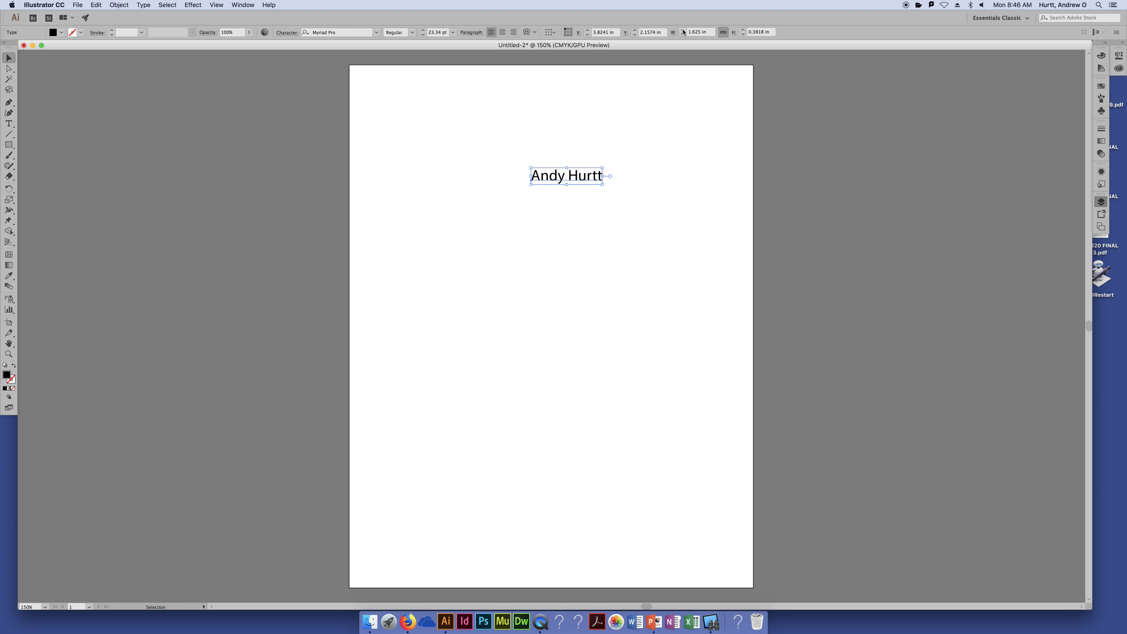
left_click(682, 30)
left_click(683, 30)
left_click(683, 30)
left_click(682, 30)
left_click(683, 30)
left_click(683, 30)
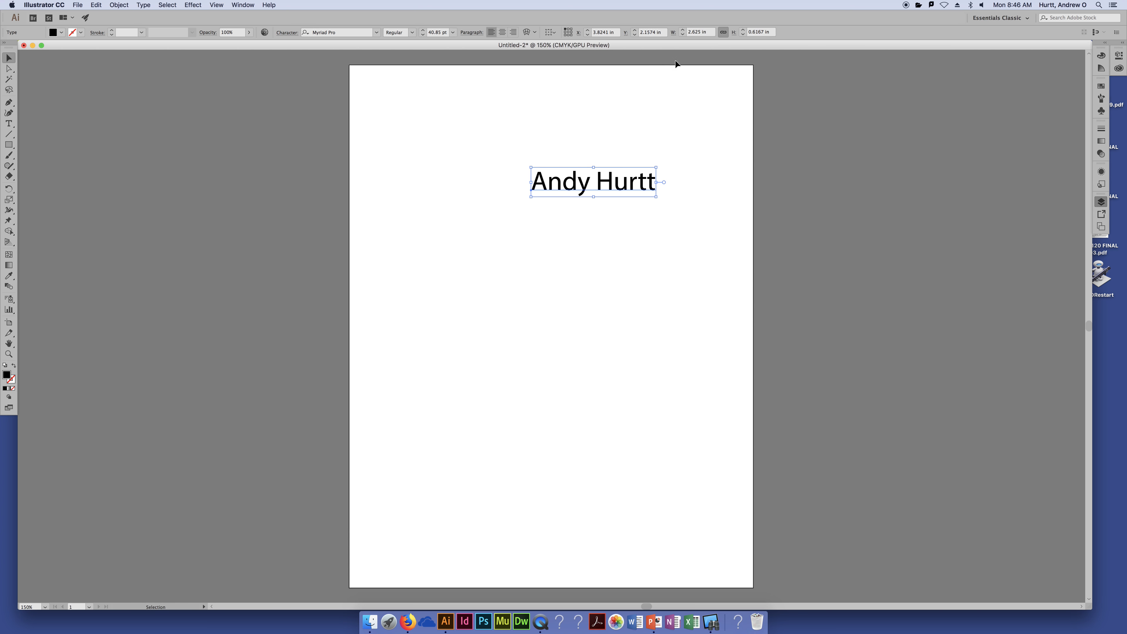
left_click_drag(620, 186, 531, 145)
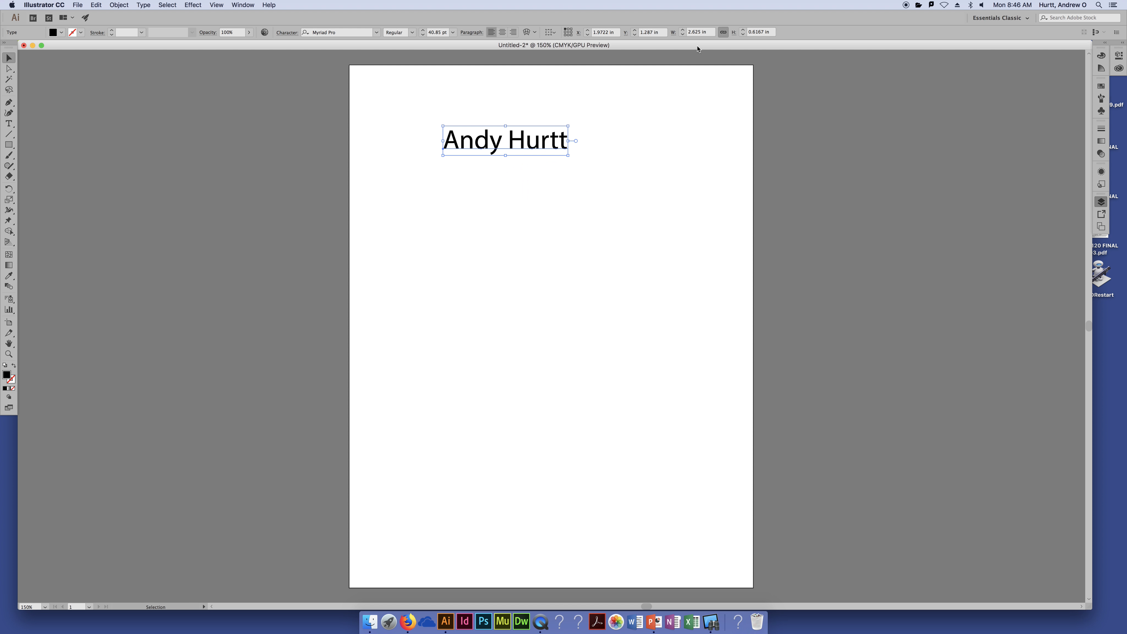
Set the name's width to 4 in (62.24 pt) and nudge it down and right
left_click(701, 32)
type("4")
key("Tab")
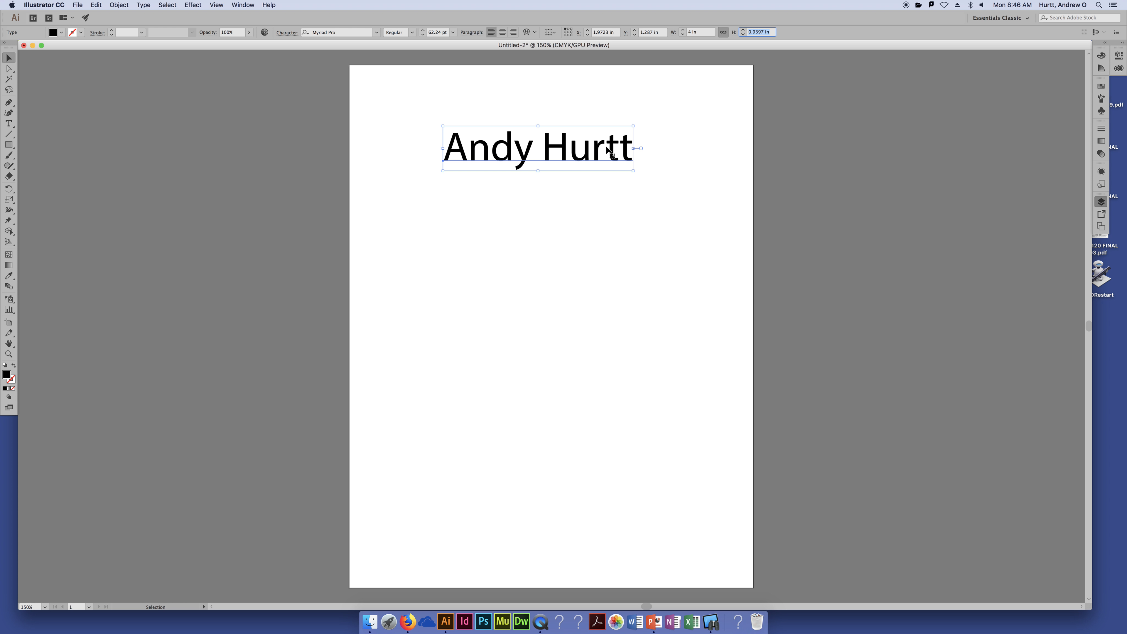
left_click_drag(613, 146, 619, 162)
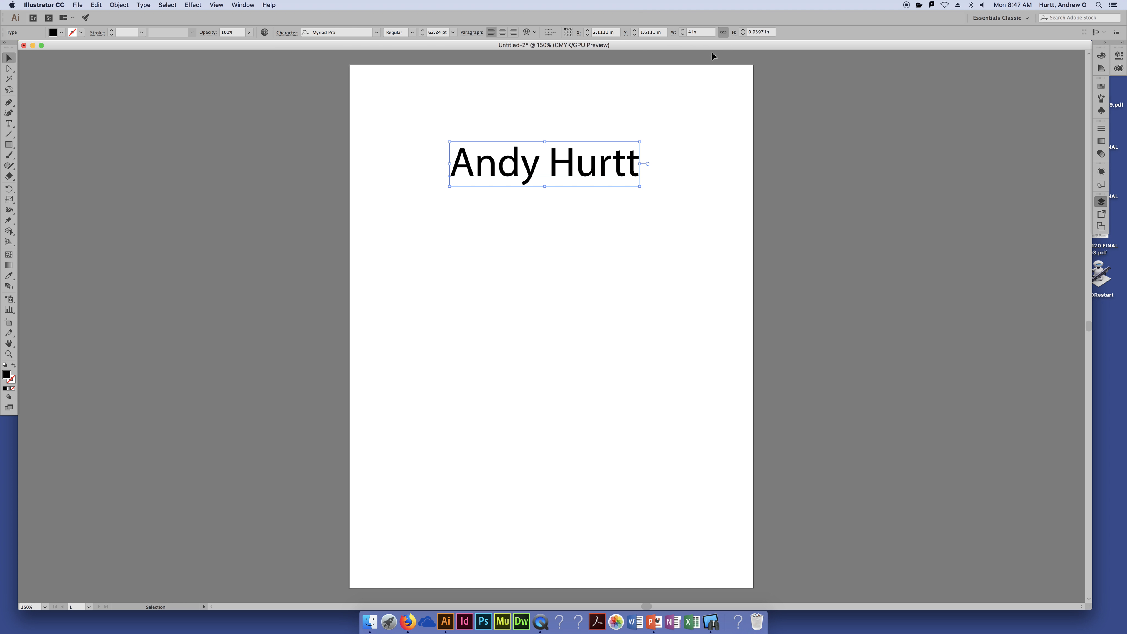
left_click(9, 70)
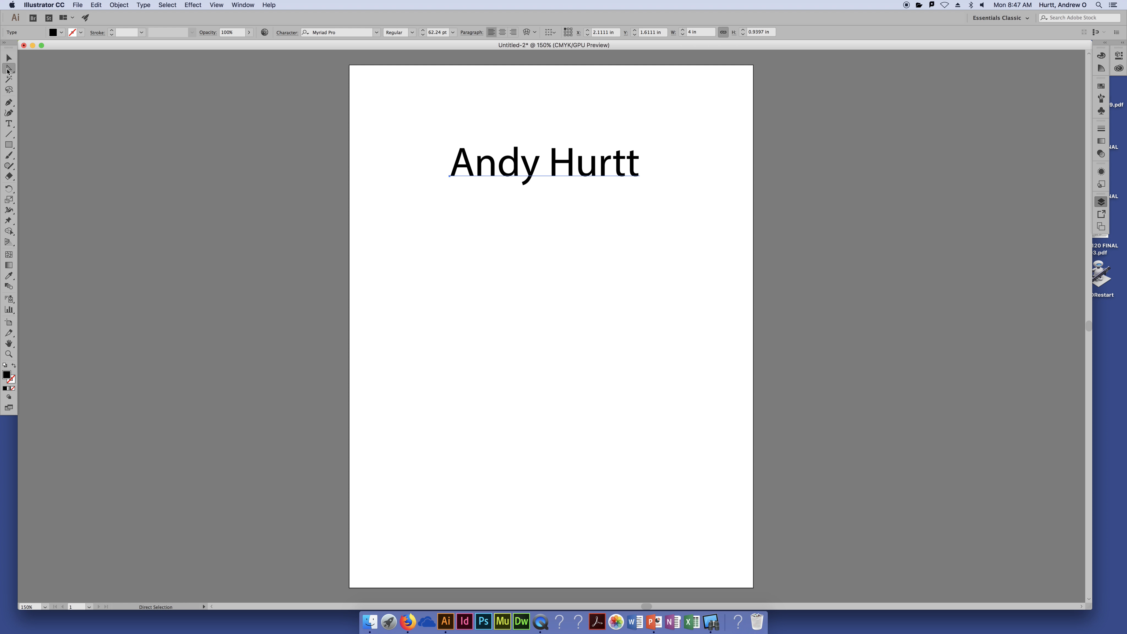
left_click(9, 127)
left_click(9, 145)
left_click(8, 166)
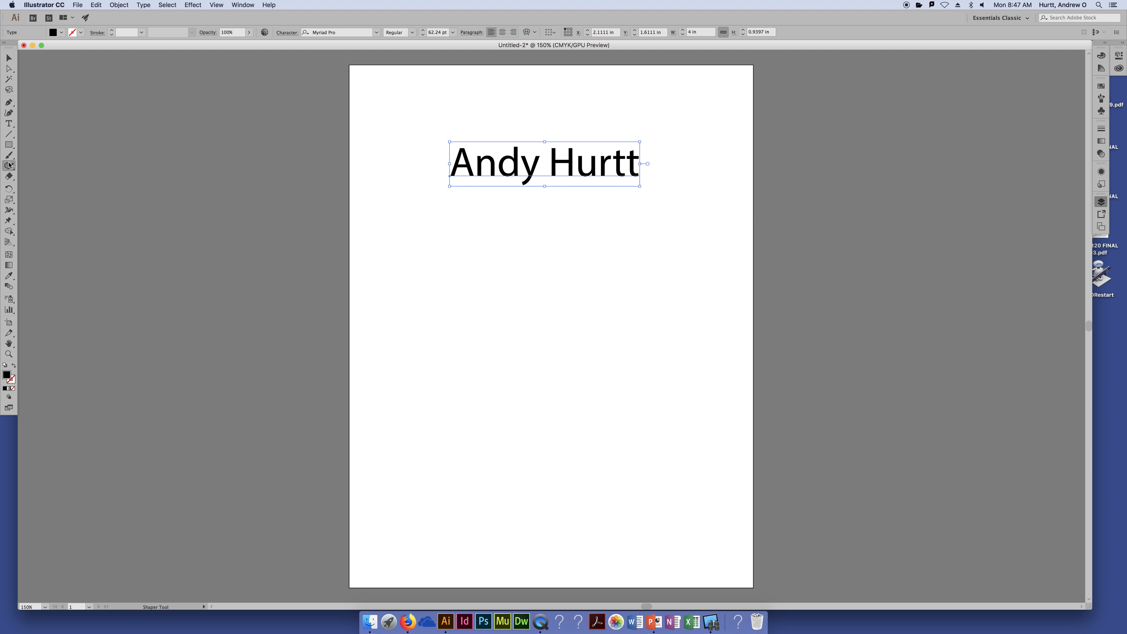
left_click(12, 190)
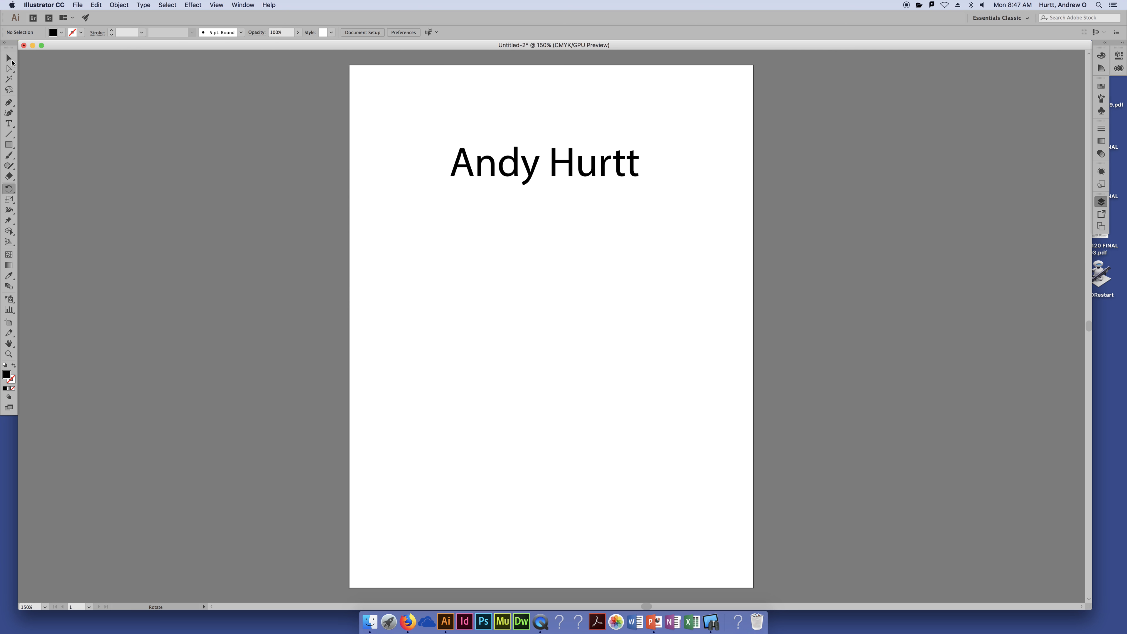
left_click(8, 59)
left_click(557, 175)
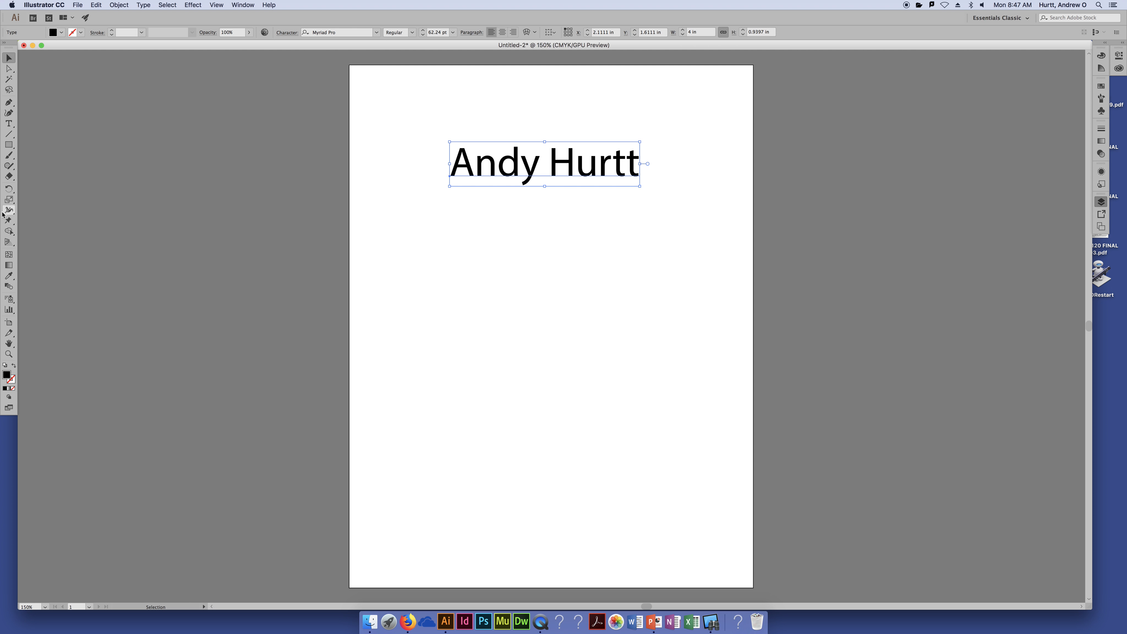
Draw a black rectangle about 2.57 × 1.81 in below the name, then return to the Selection tool
left_click(13, 149)
left_click_drag(475, 227, 599, 313)
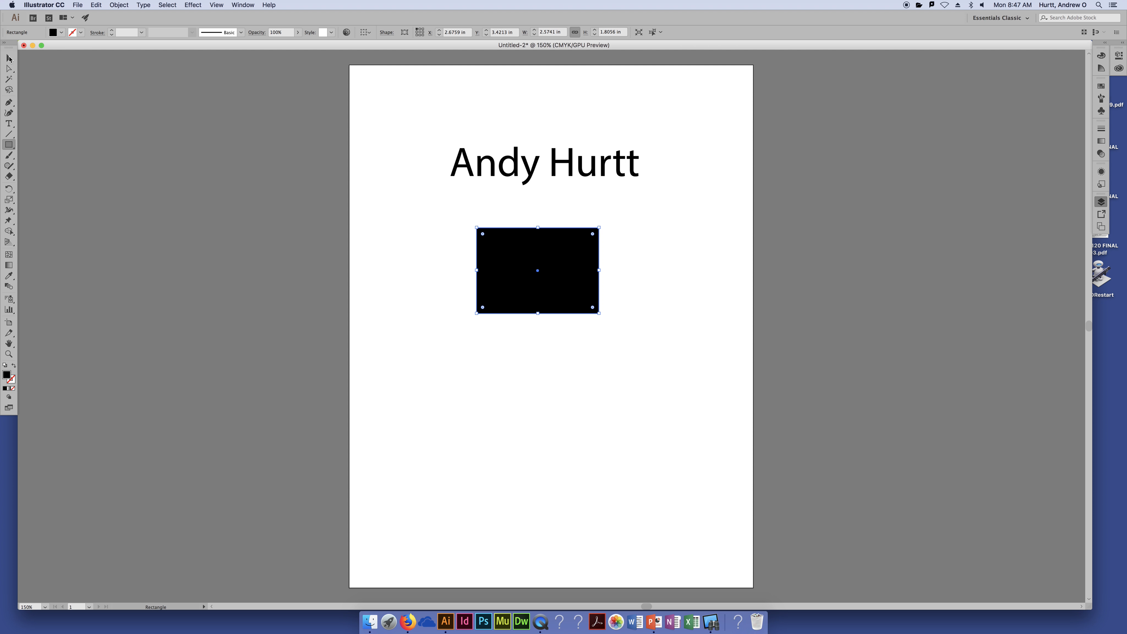
left_click(8, 58)
left_click(10, 71)
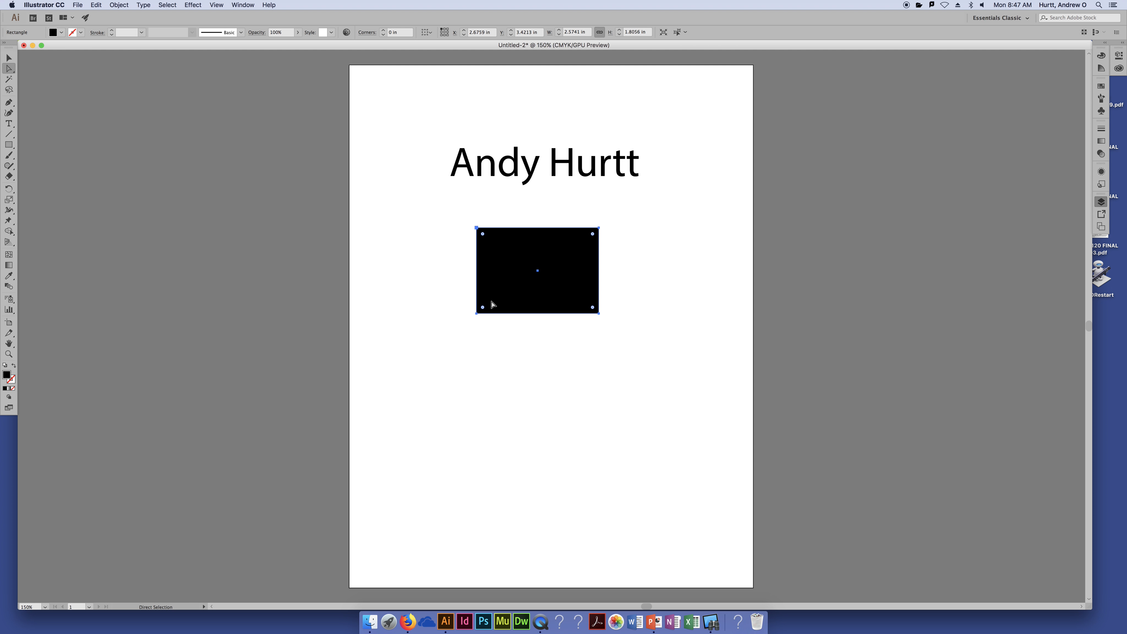
left_click(10, 57)
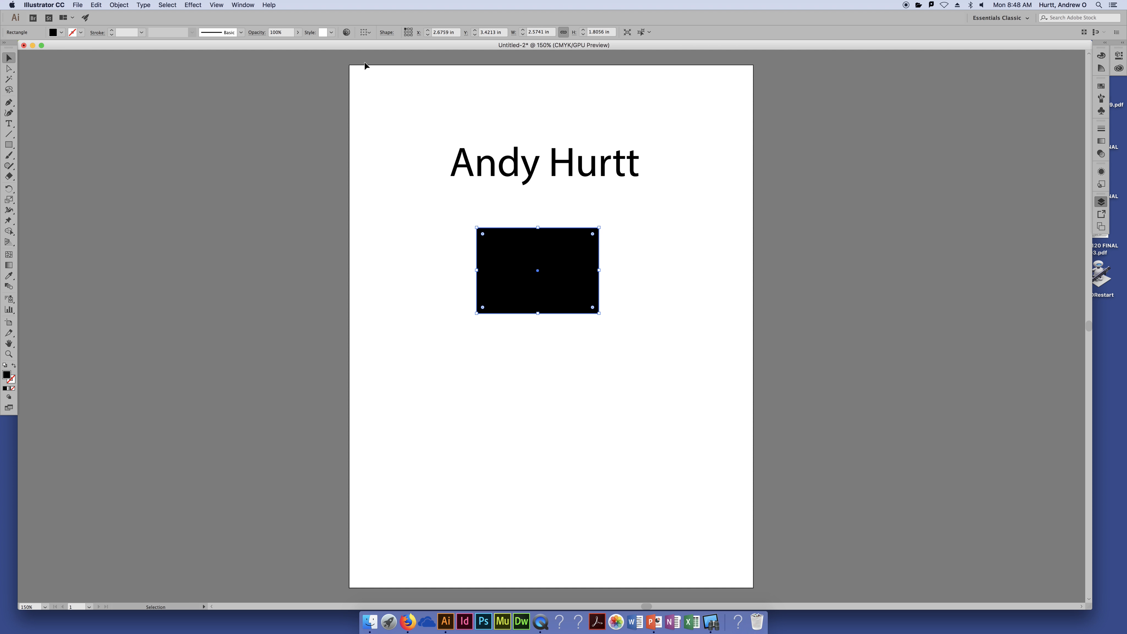
Select the name text and the black rectangle together
left_click(393, 120)
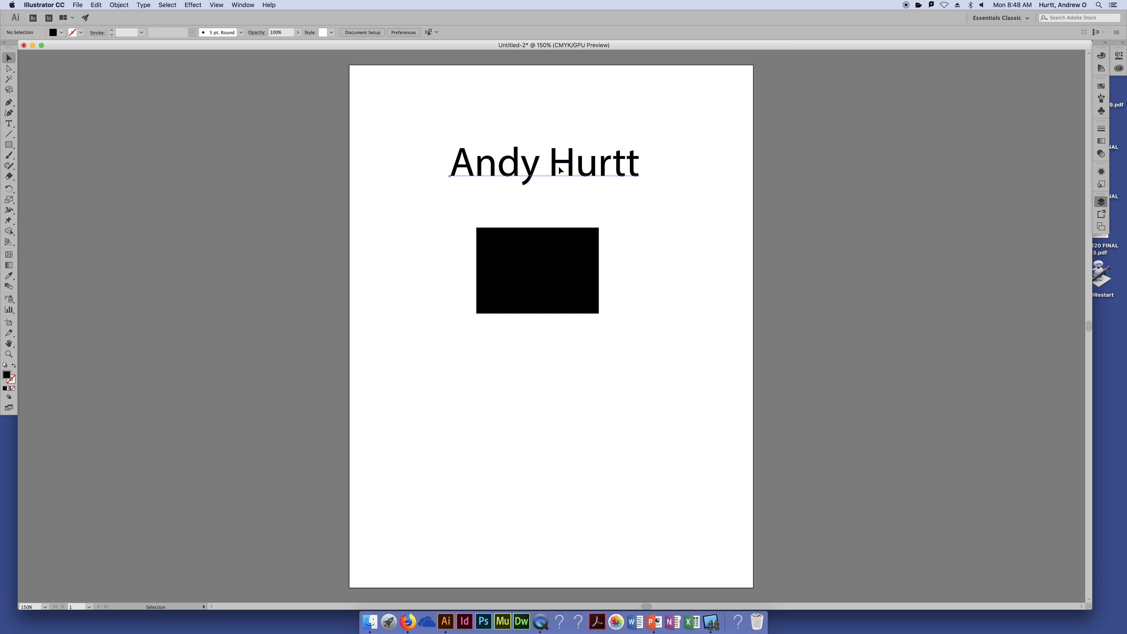
left_click(534, 160)
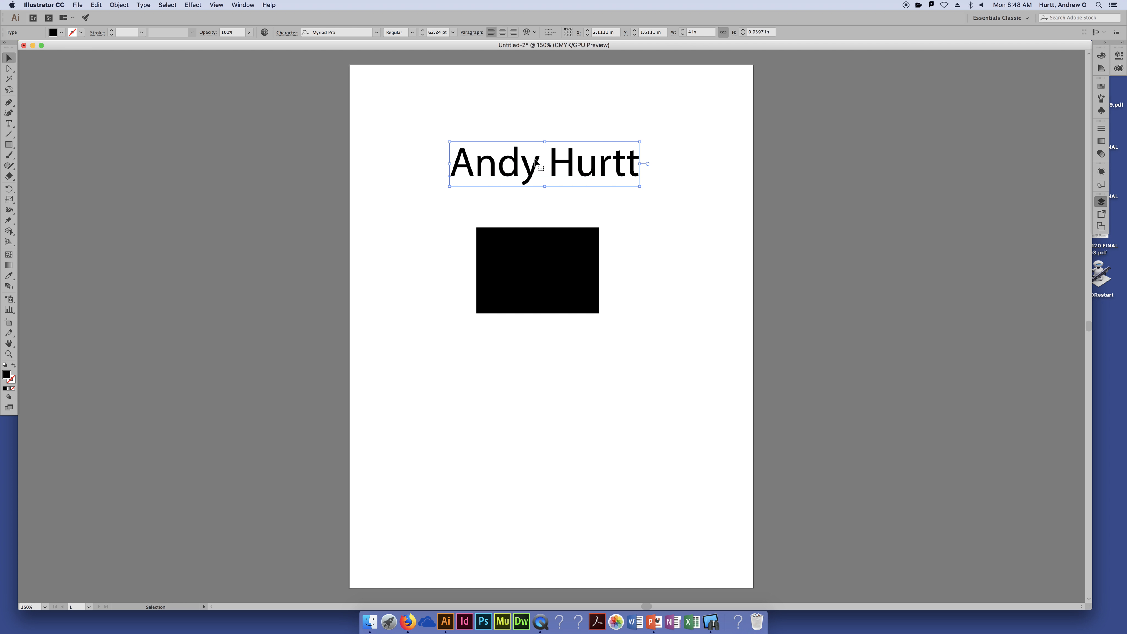
left_click(538, 255, "shift")
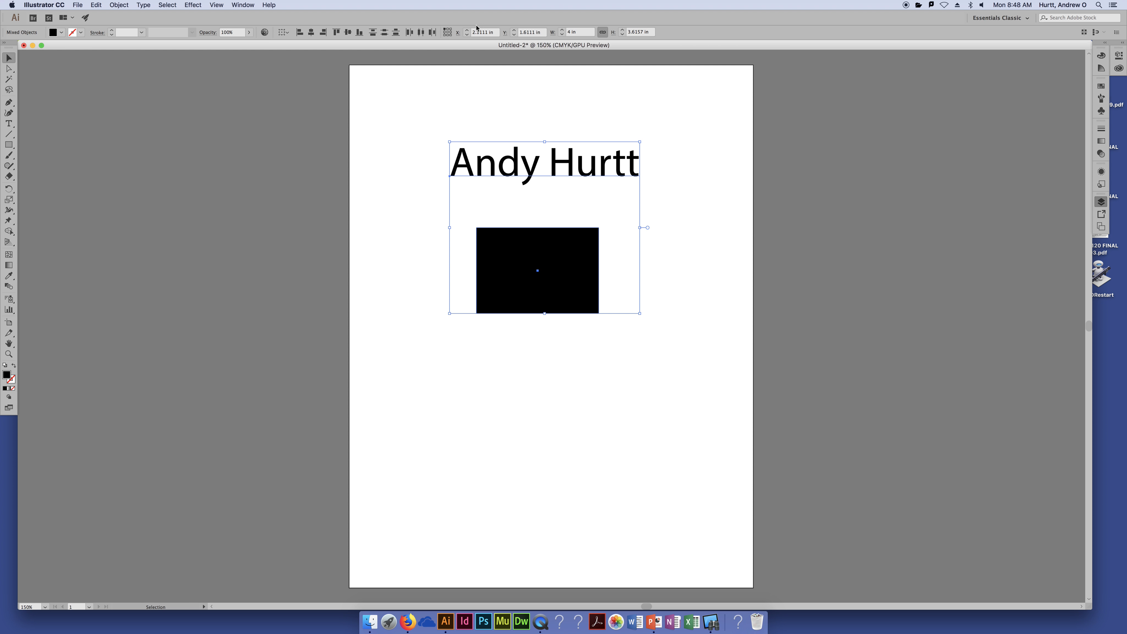
Try the align buttons, settle on Horizontal Align Center, and shift both objects slightly right and down
left_click(301, 35)
left_click(311, 33)
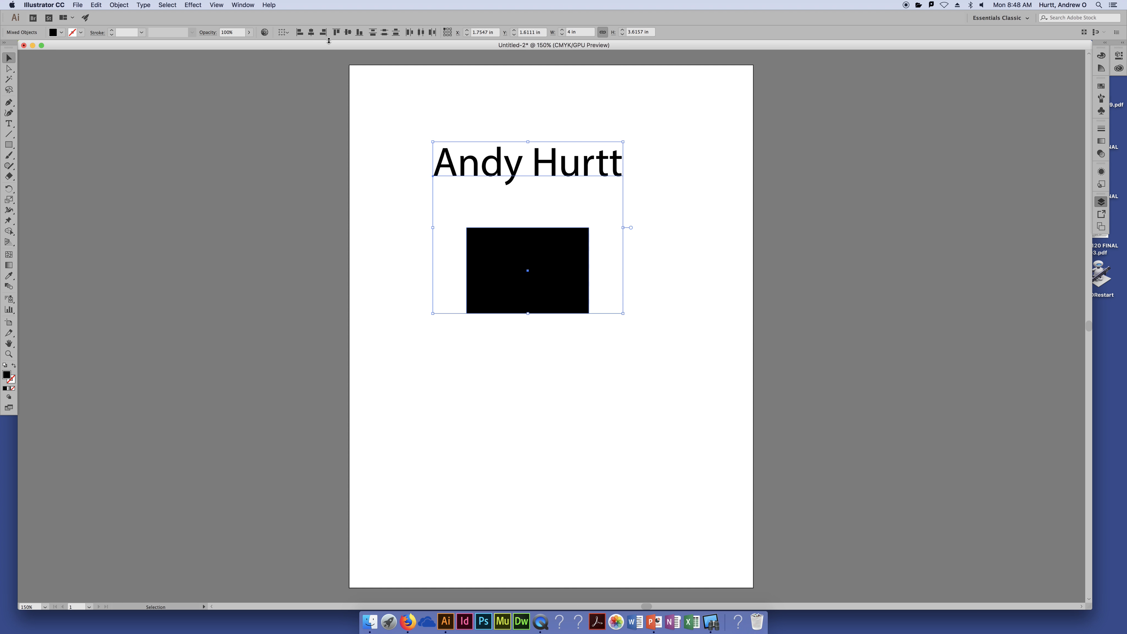
left_click(323, 32)
left_click(337, 34)
left_click(348, 32)
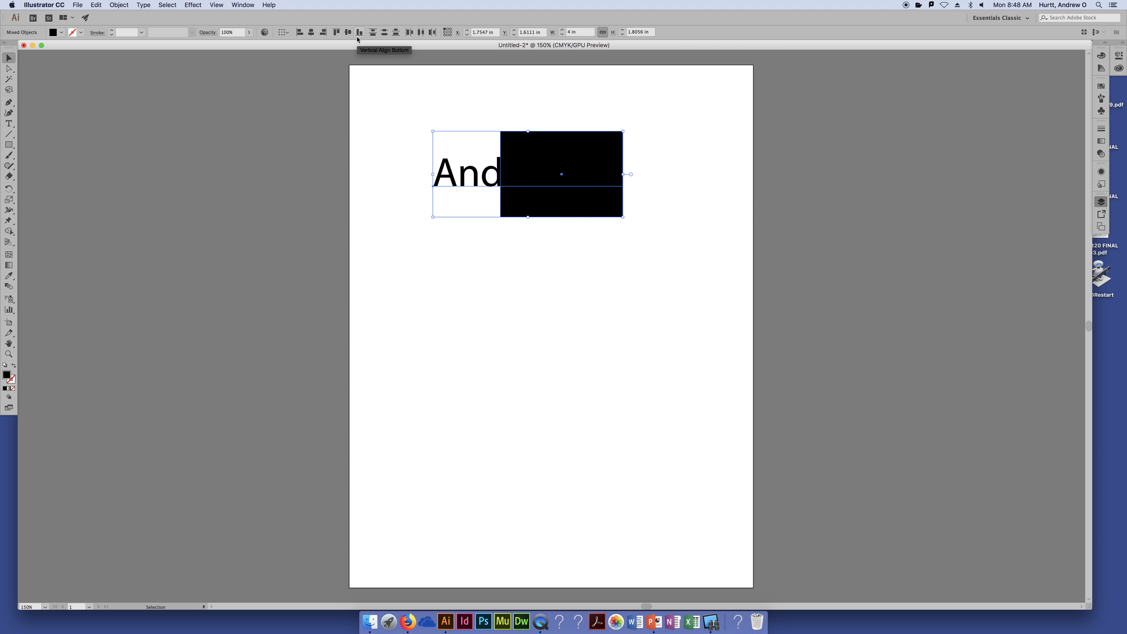
left_click(311, 33)
key("super+z")
key("super+z")
key("super+z")
key("super+z")
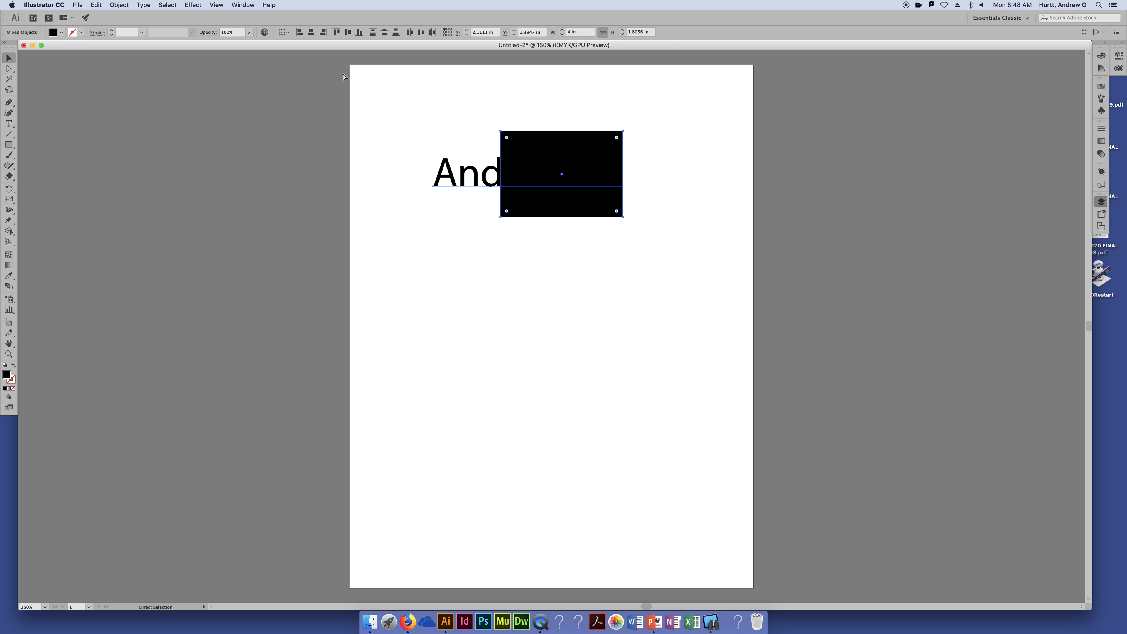
key("super+shift+z")
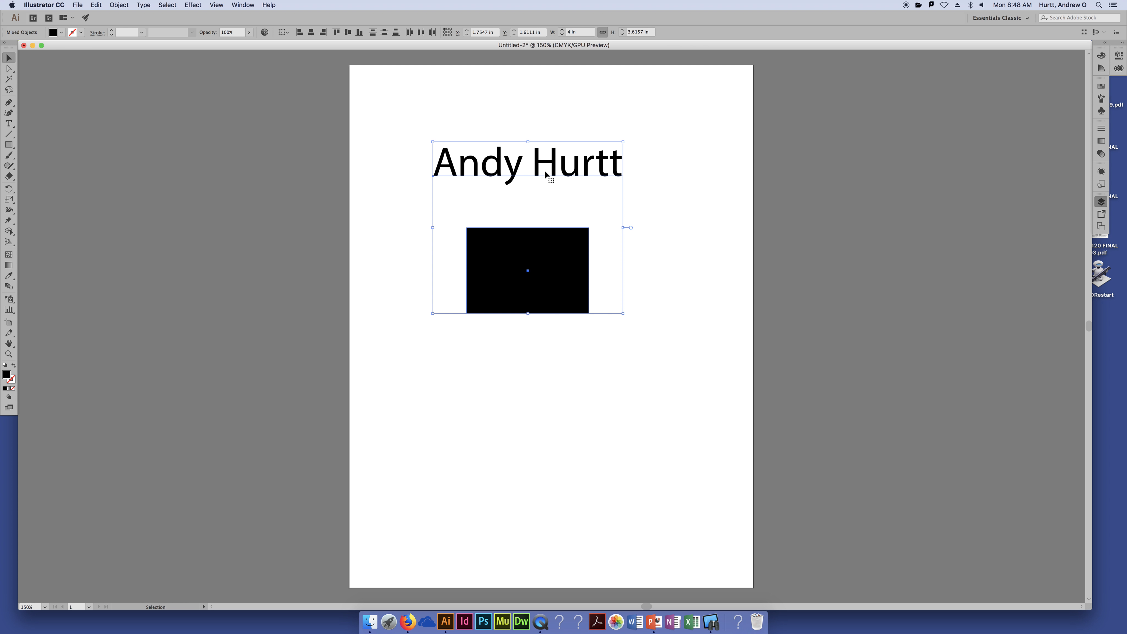
left_click_drag(553, 167, 567, 172)
left_click(532, 110)
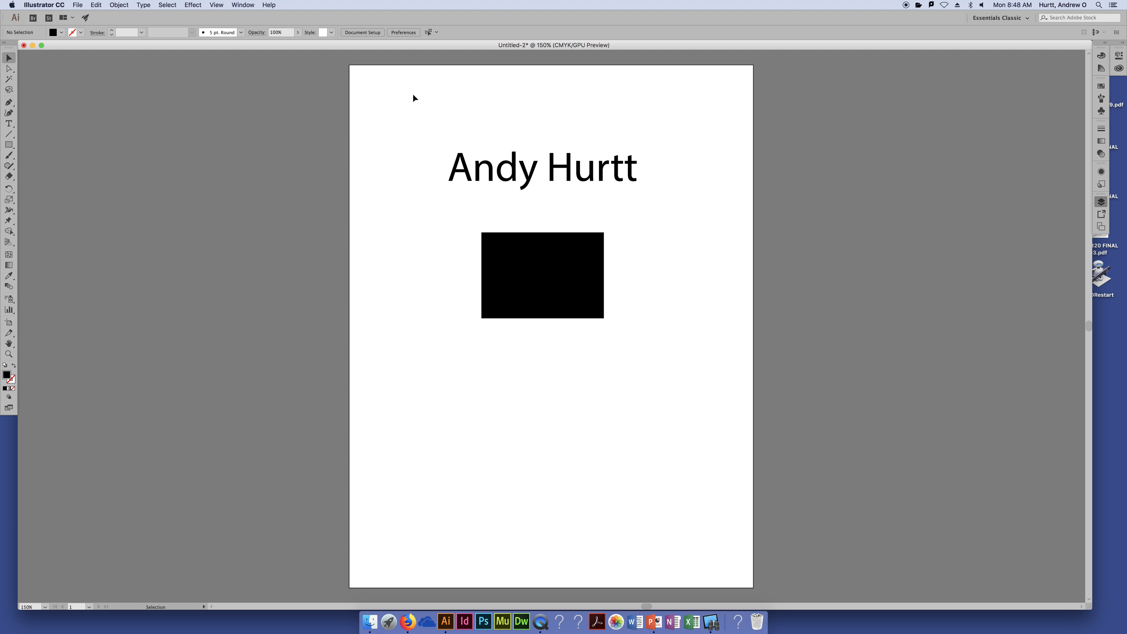
Switch to the Essentials workspace and browse its Properties, Layers and Libraries panels
left_click(1001, 18)
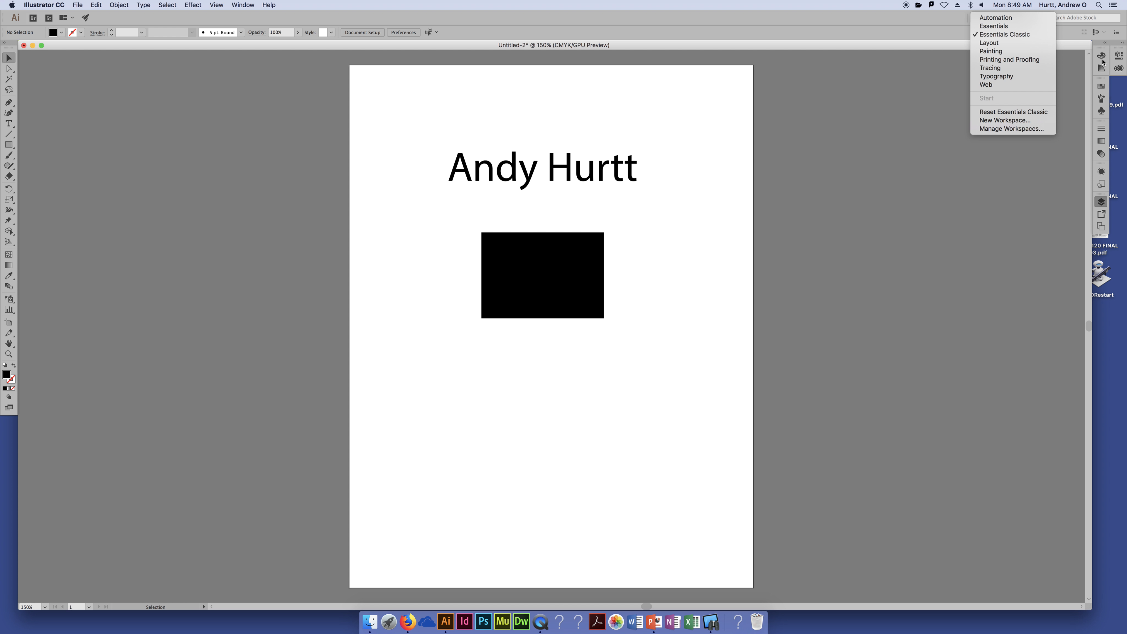
left_click(1081, 76)
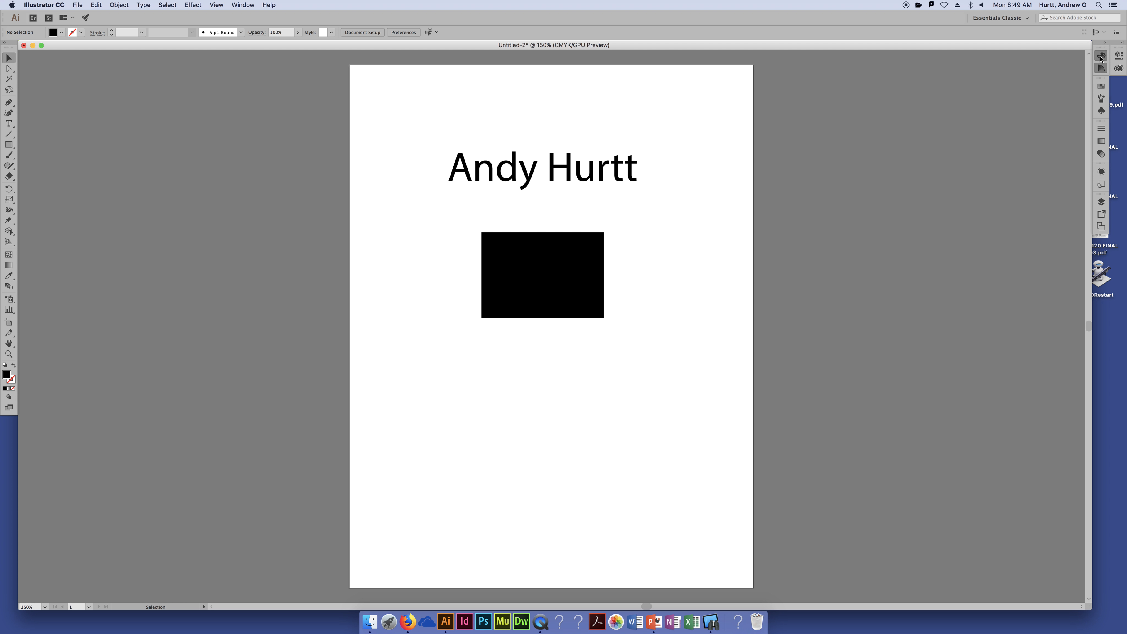
left_click(1020, 18)
left_click(1006, 27)
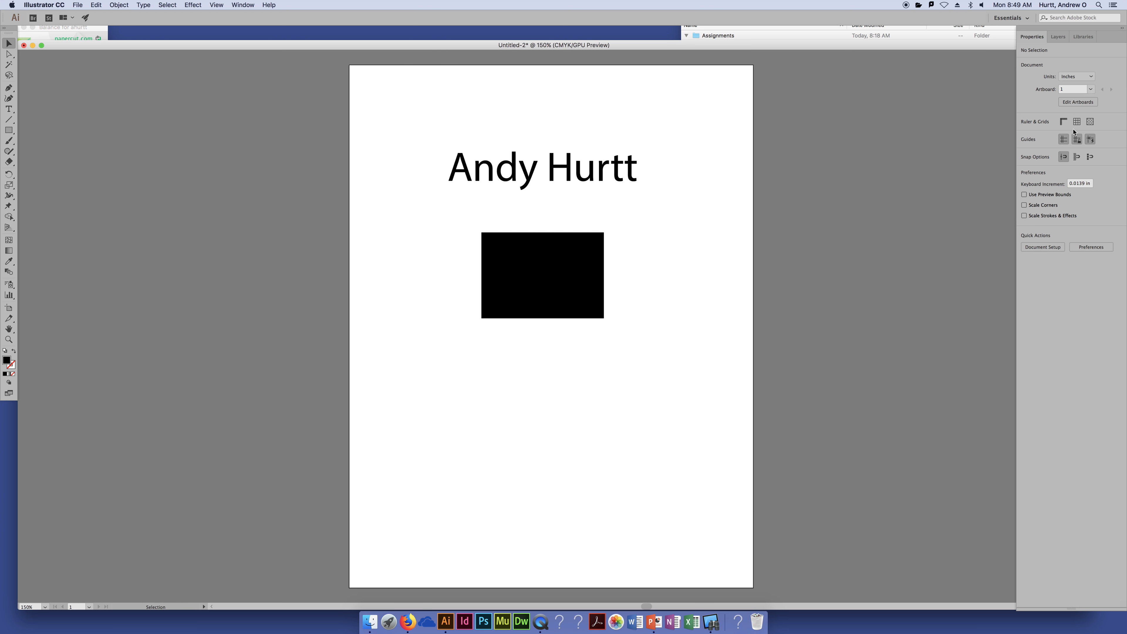
left_click(1060, 38)
left_click(1083, 37)
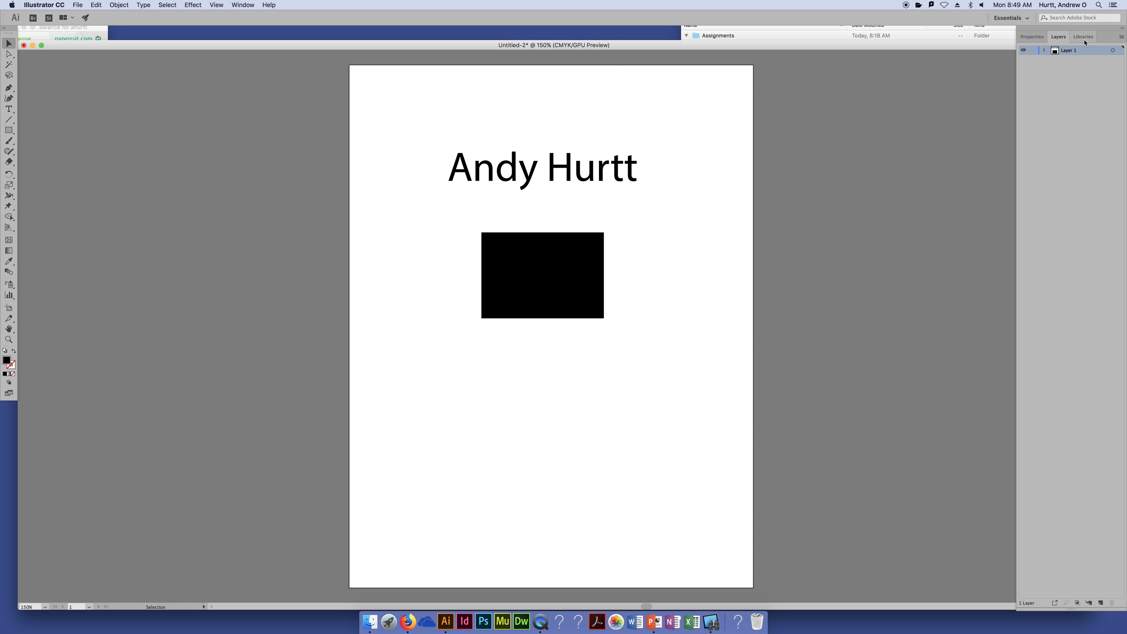
left_click(1034, 38)
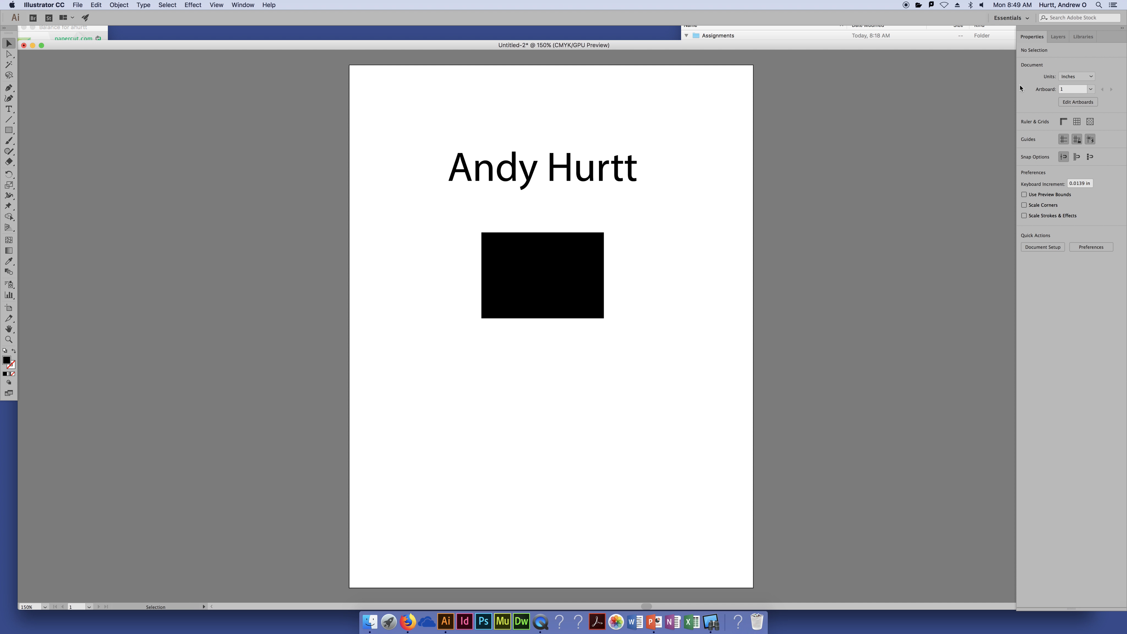
Return to Essentials Classic, then choose the Layout workspace
left_click(1026, 19)
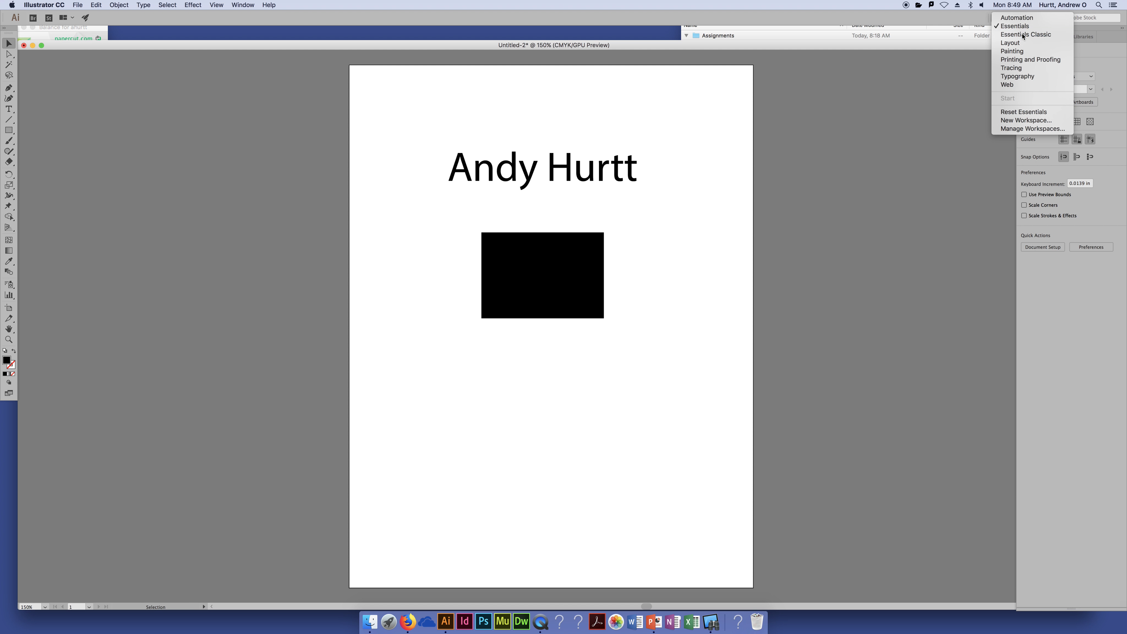
left_click(1000, 109)
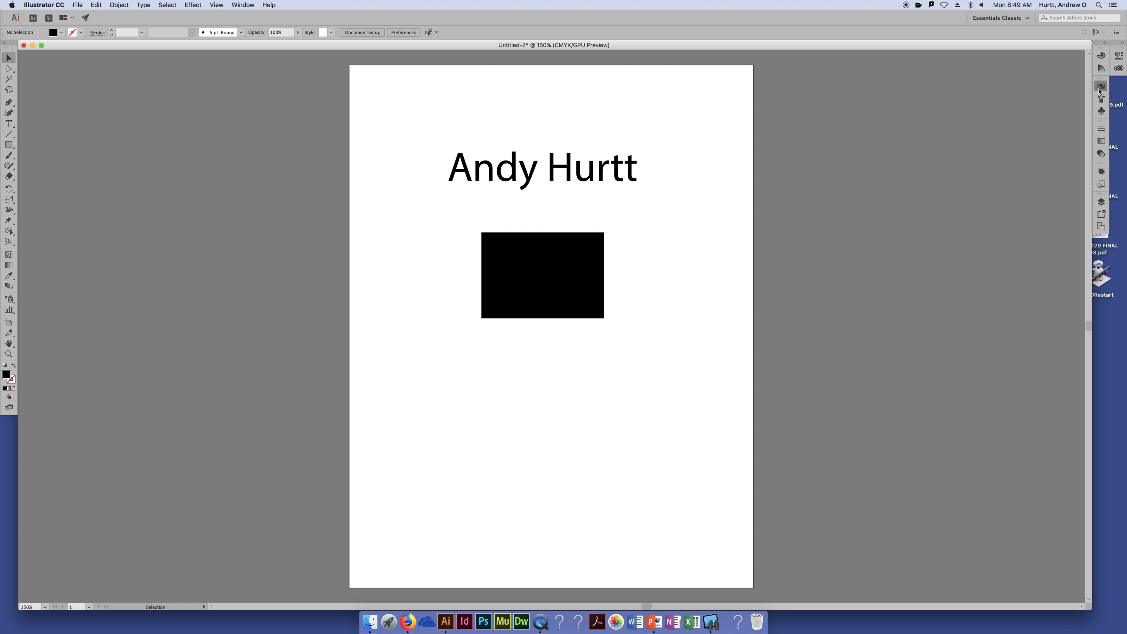
left_click(1002, 18)
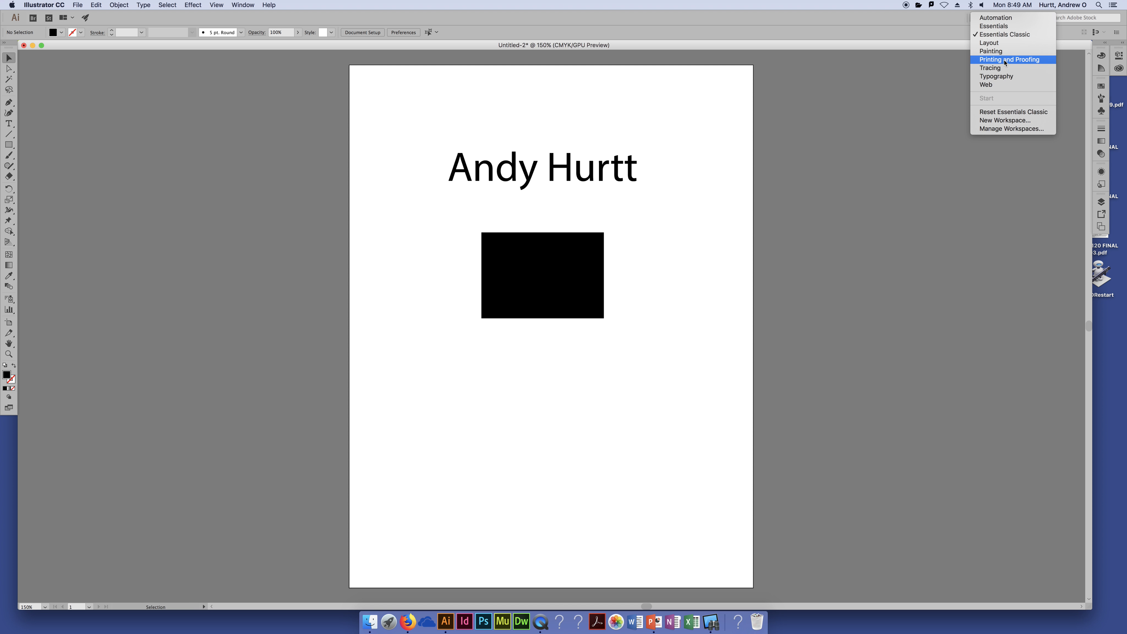
left_click(1004, 43)
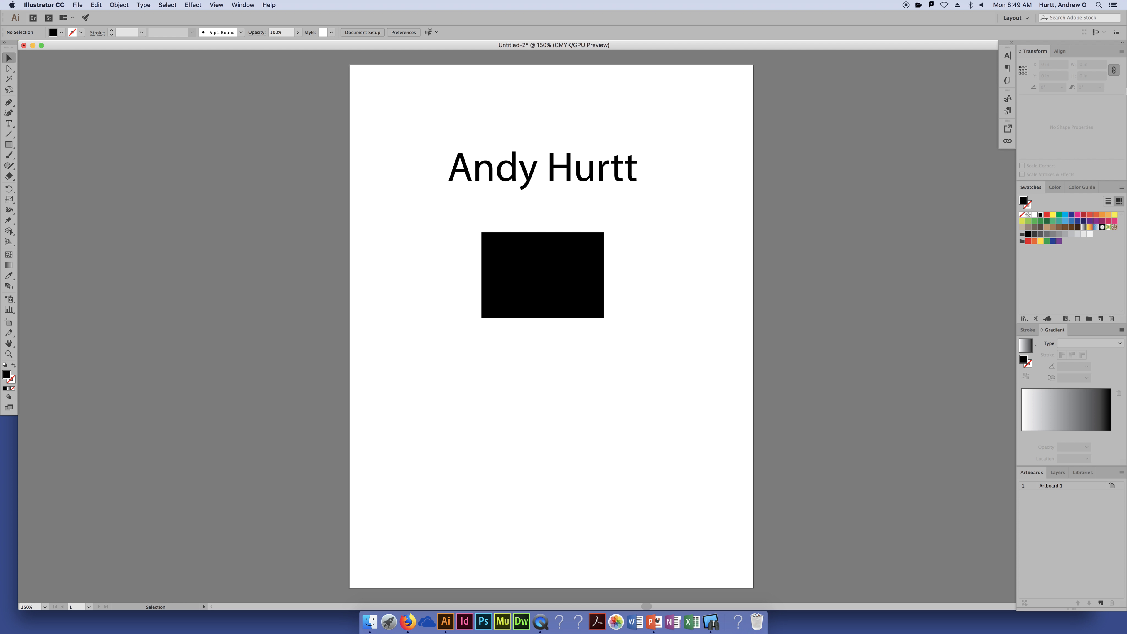
Collapse the right panel dock to icons and show the Character panel
left_click(1122, 43)
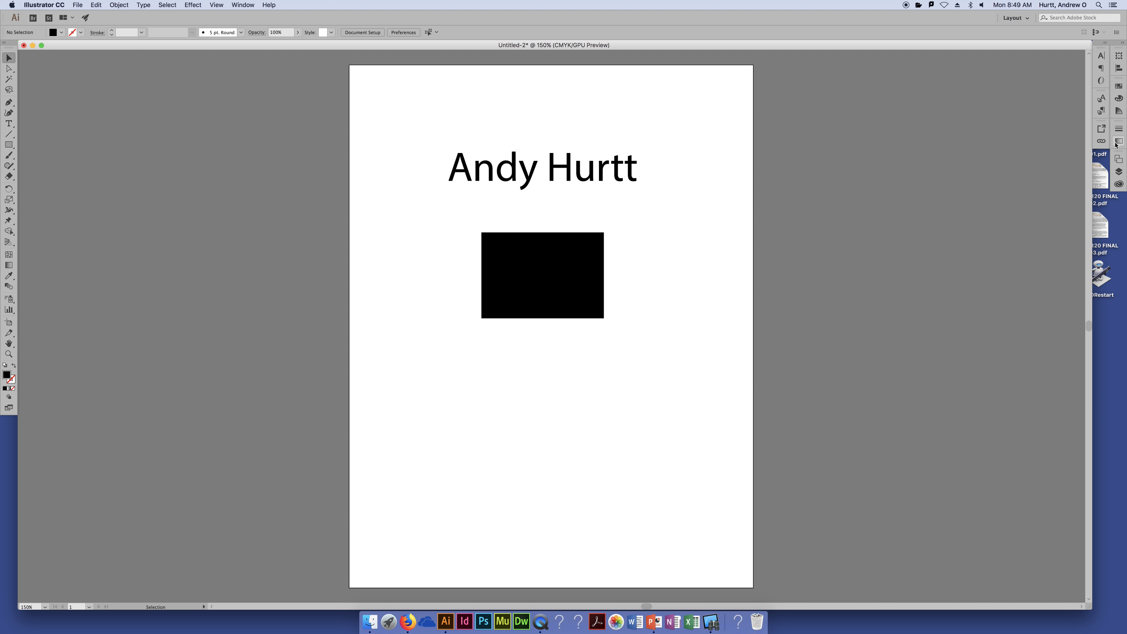
left_click(1099, 57)
left_click(1105, 43)
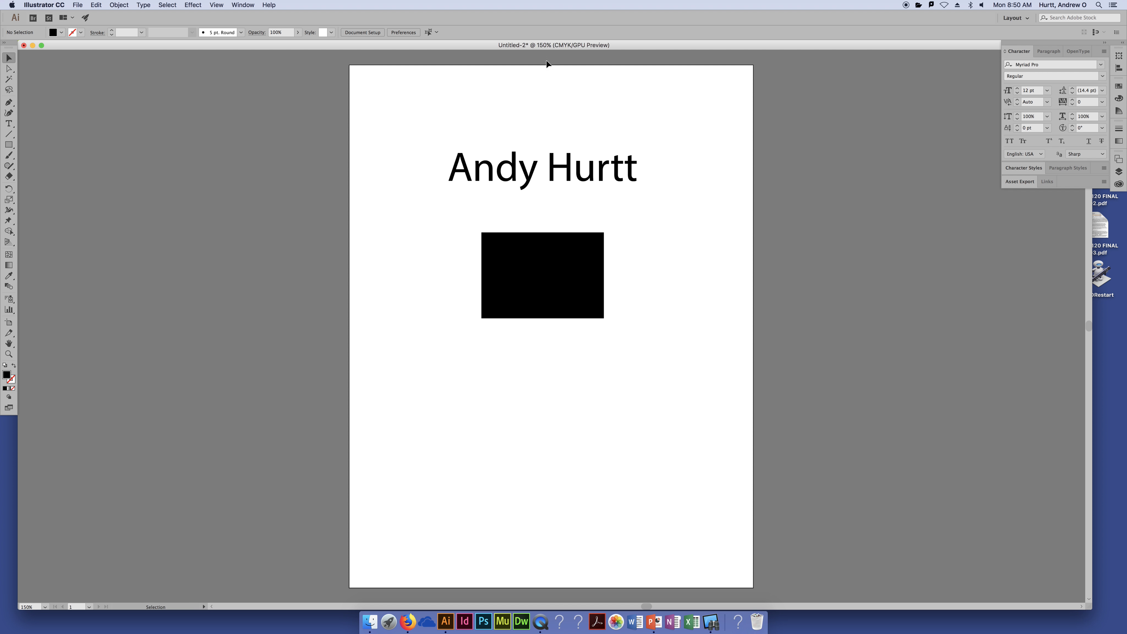
left_click(574, 179)
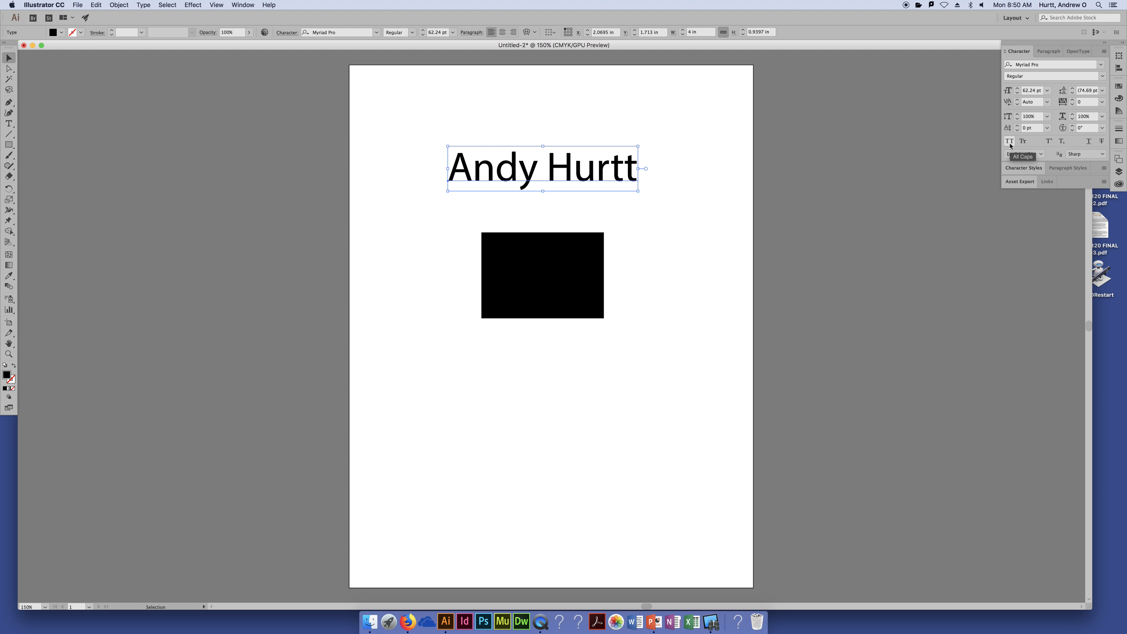
left_click(1023, 141)
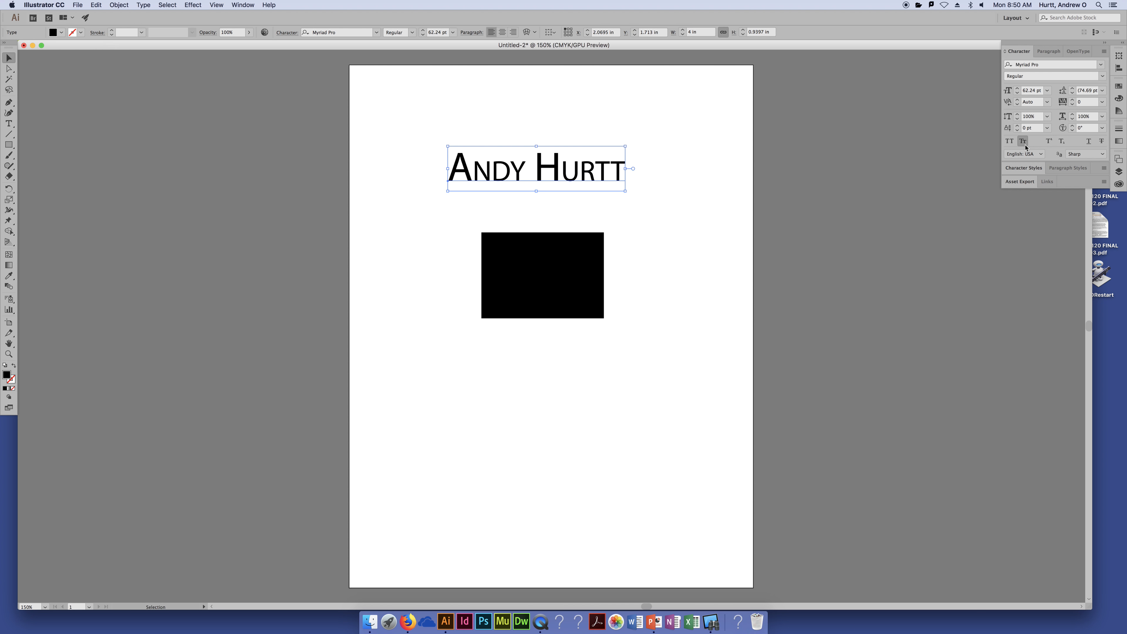
left_click(1010, 142)
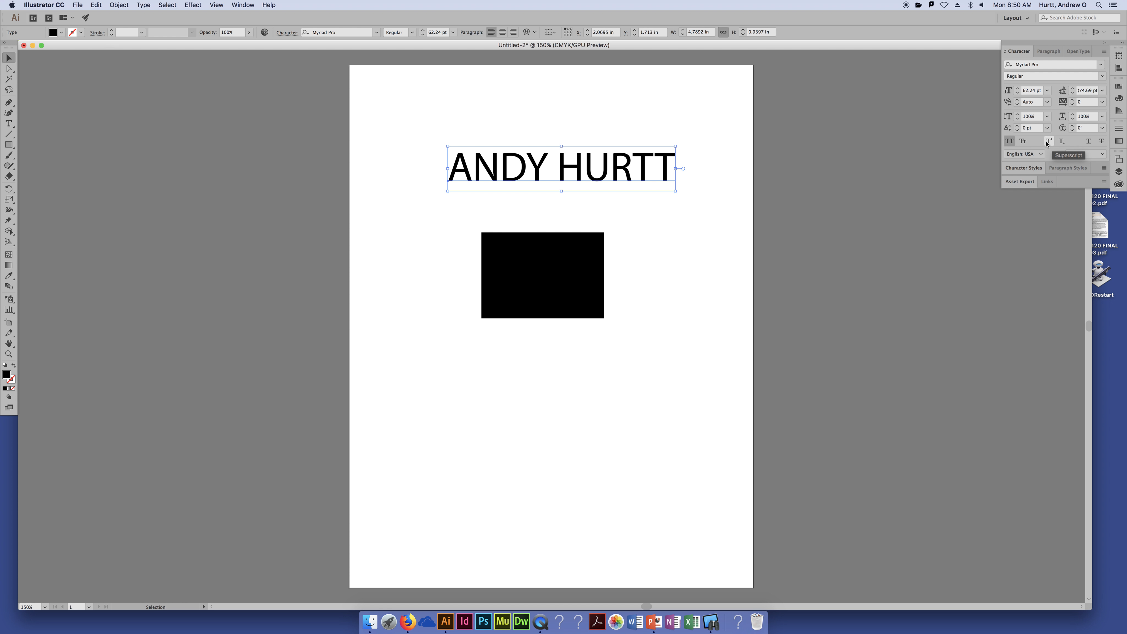
left_click(1049, 141)
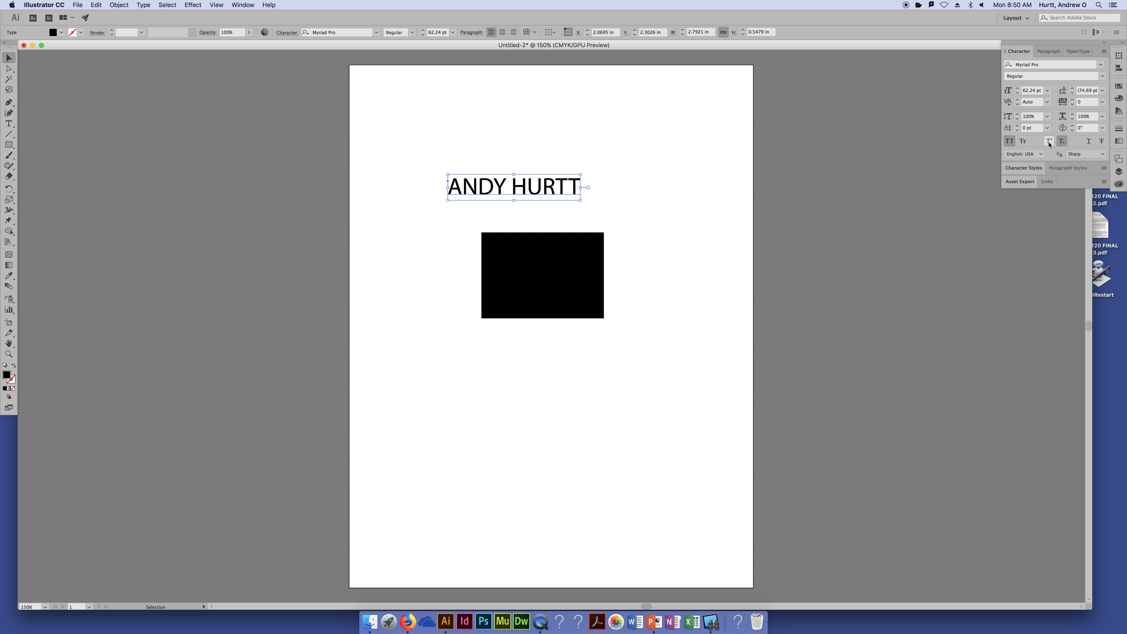
left_click(1010, 142)
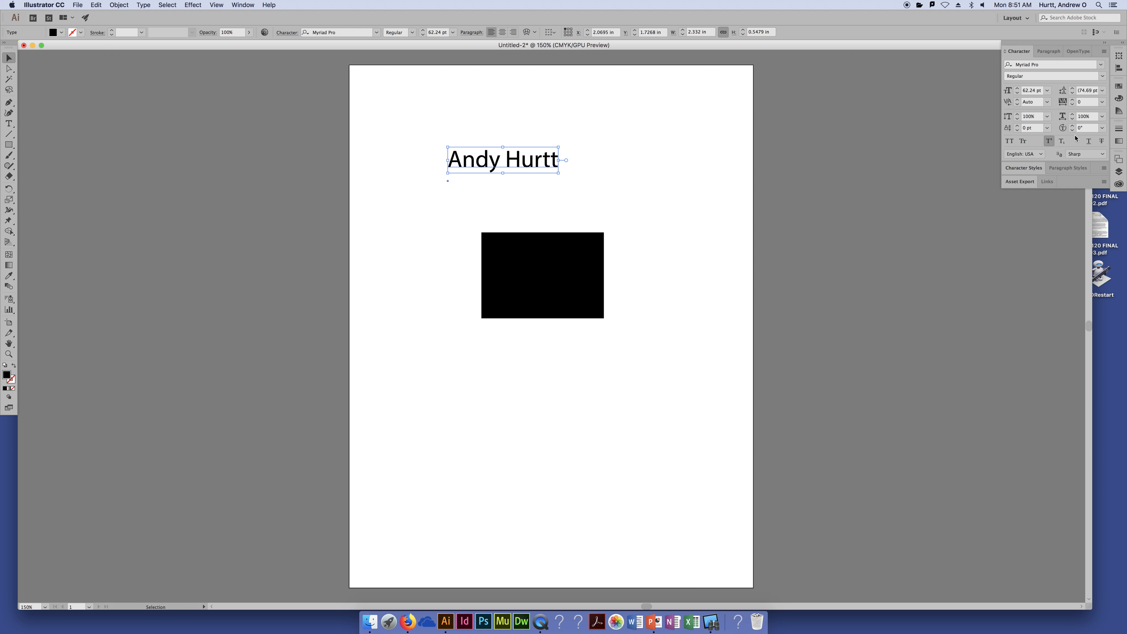
left_click(1049, 140)
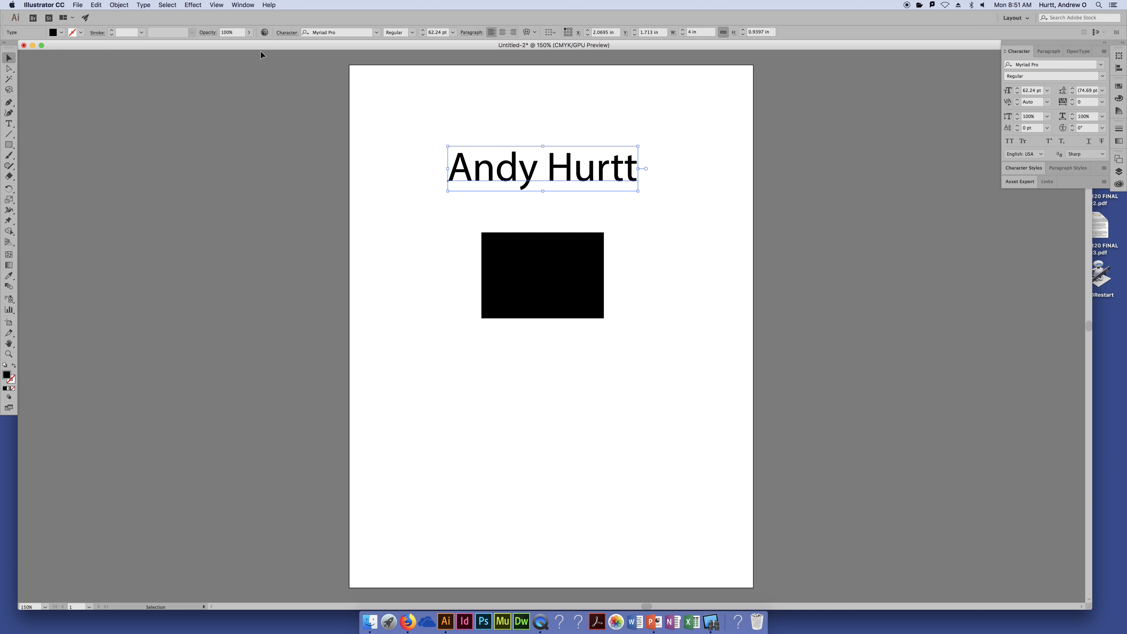
Open and dismiss the Control bar's Character popup, then collapse the Character panel group to icons
left_click(290, 35)
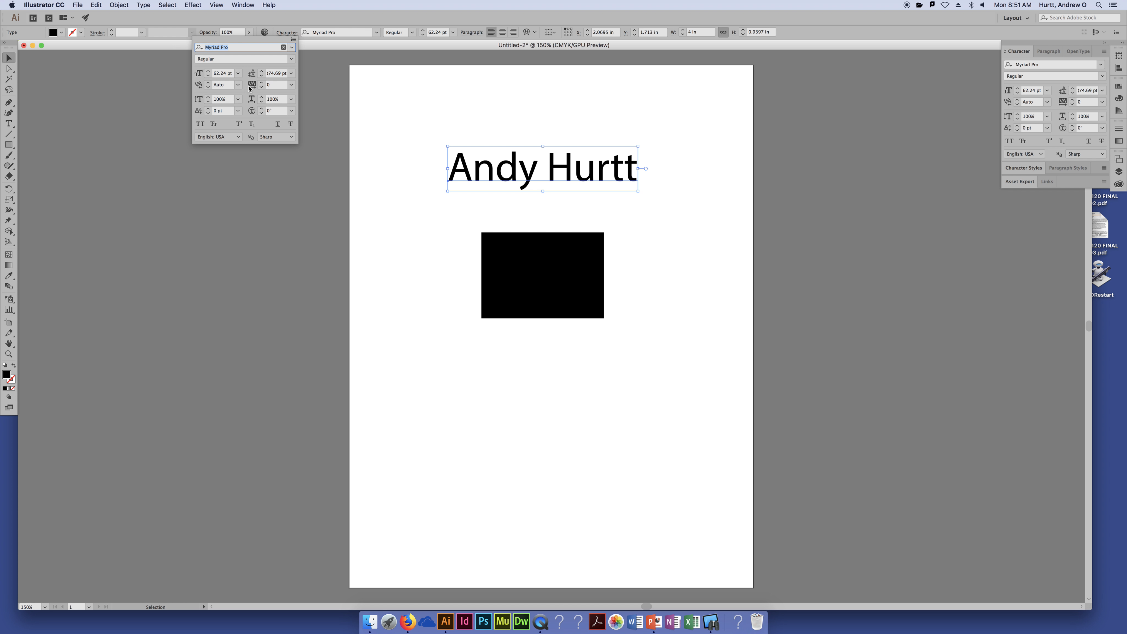
left_click(416, 145)
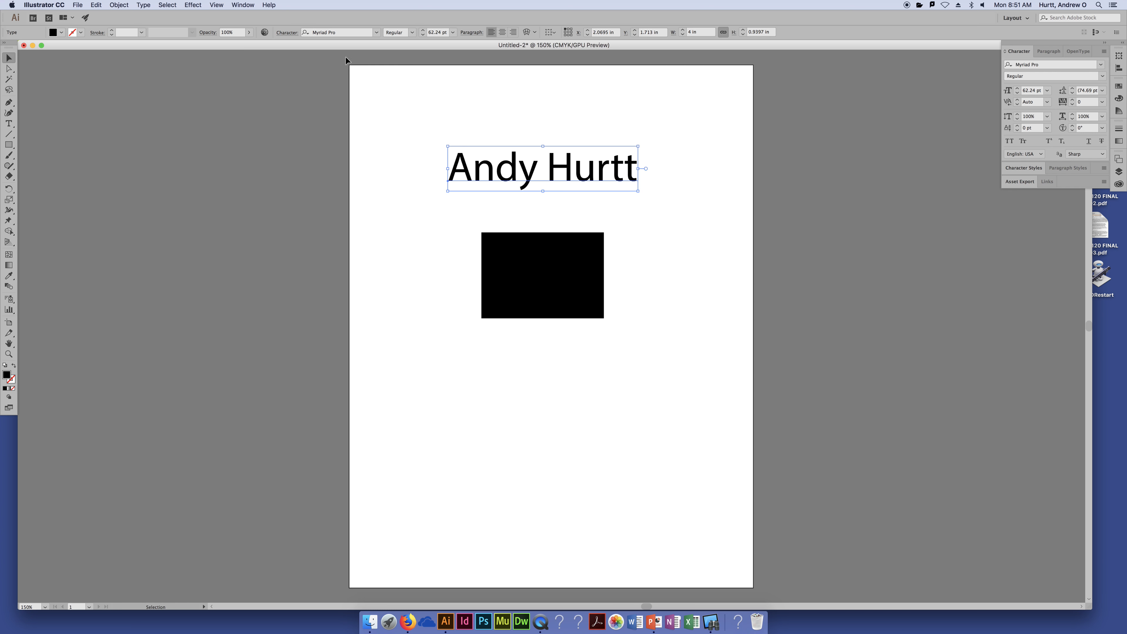
left_click(286, 32)
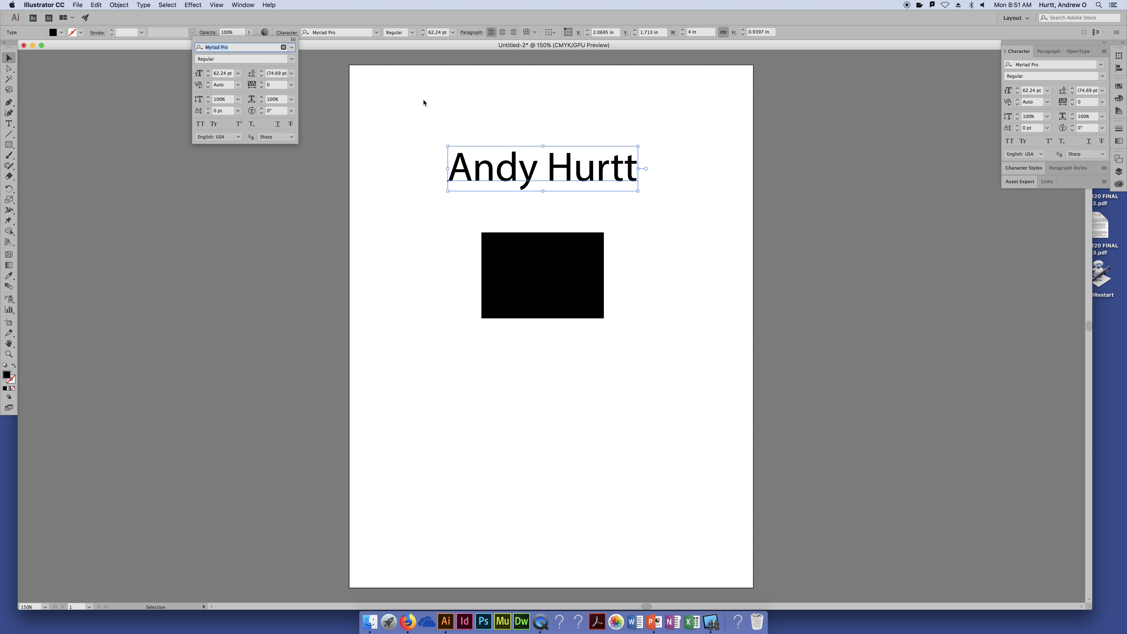
key("Escape")
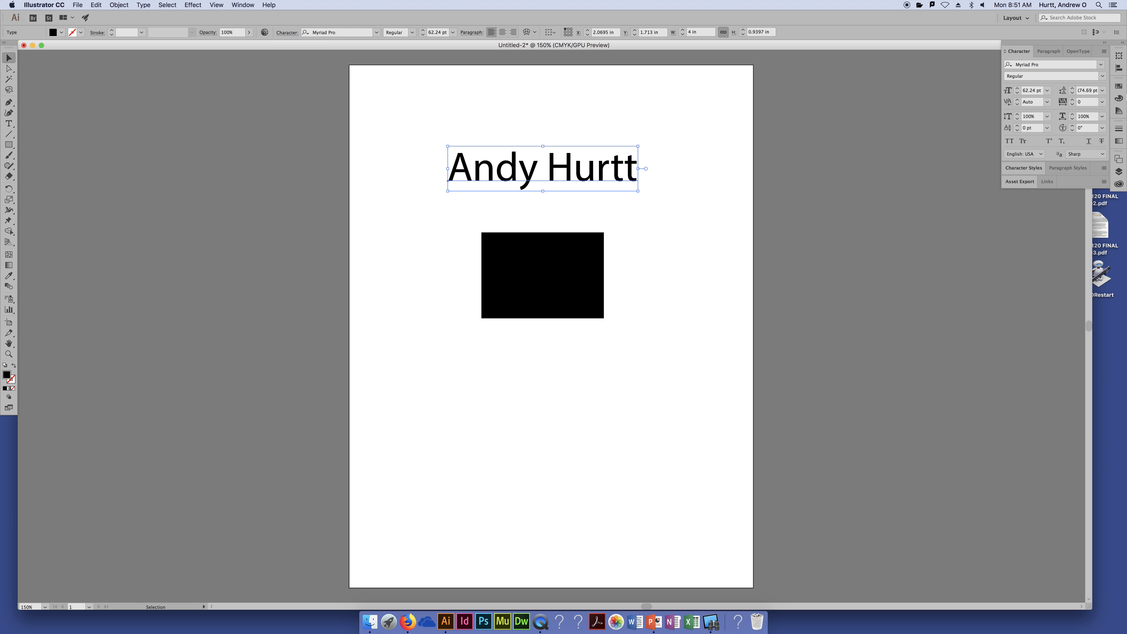
left_click(1104, 43)
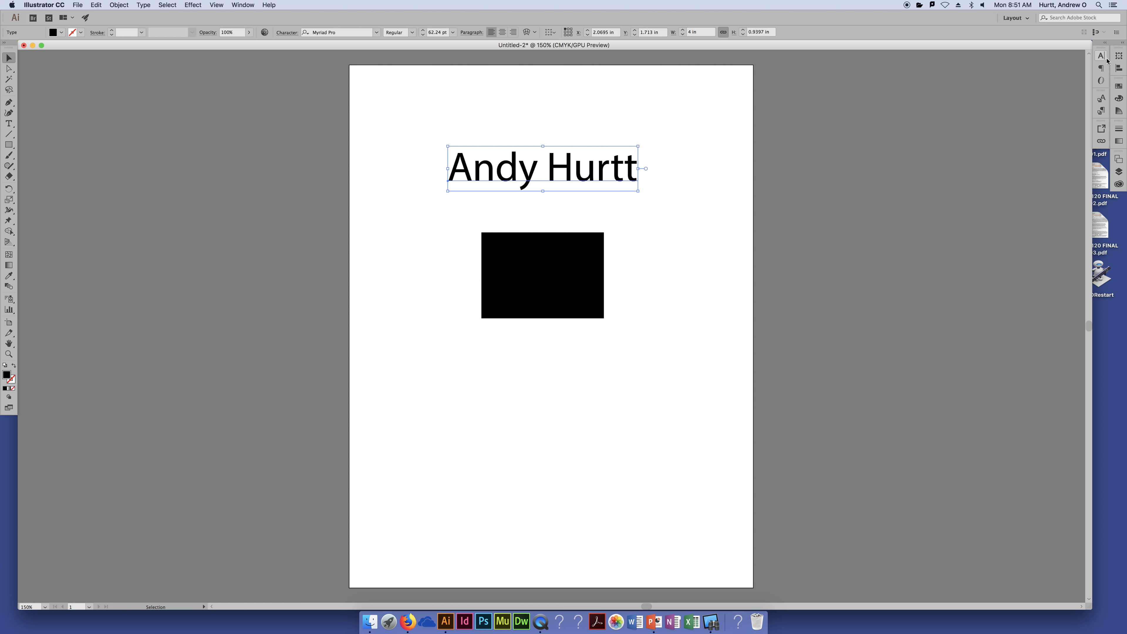
Expand the panel dock and try red, green and dark blue swatches on the name
left_click(1122, 43)
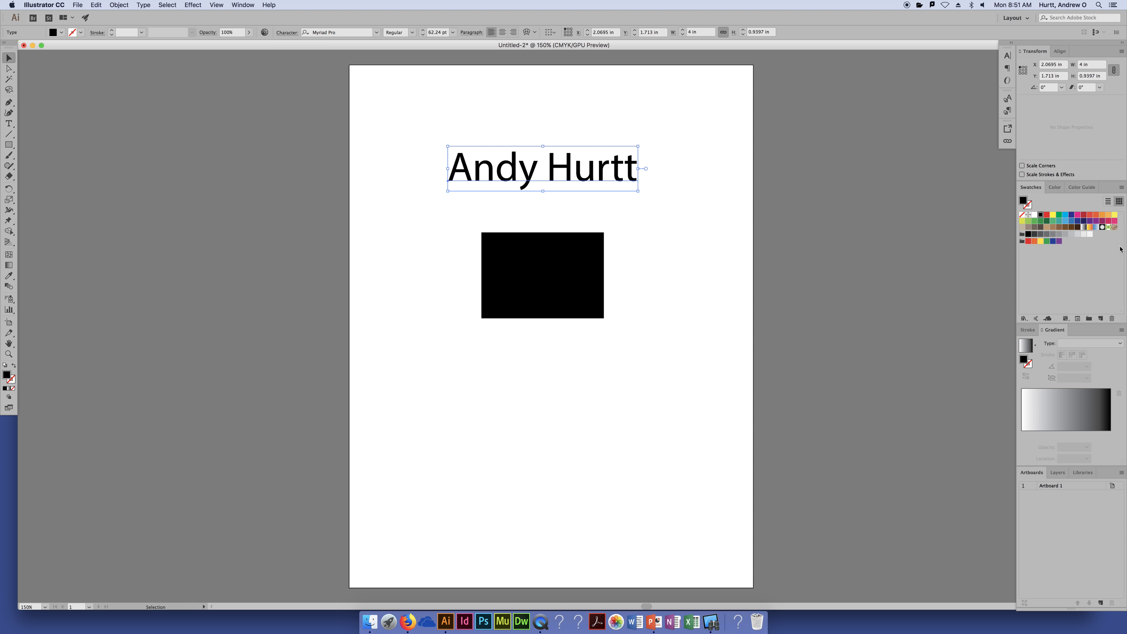
left_click(1047, 215)
left_click(1058, 215)
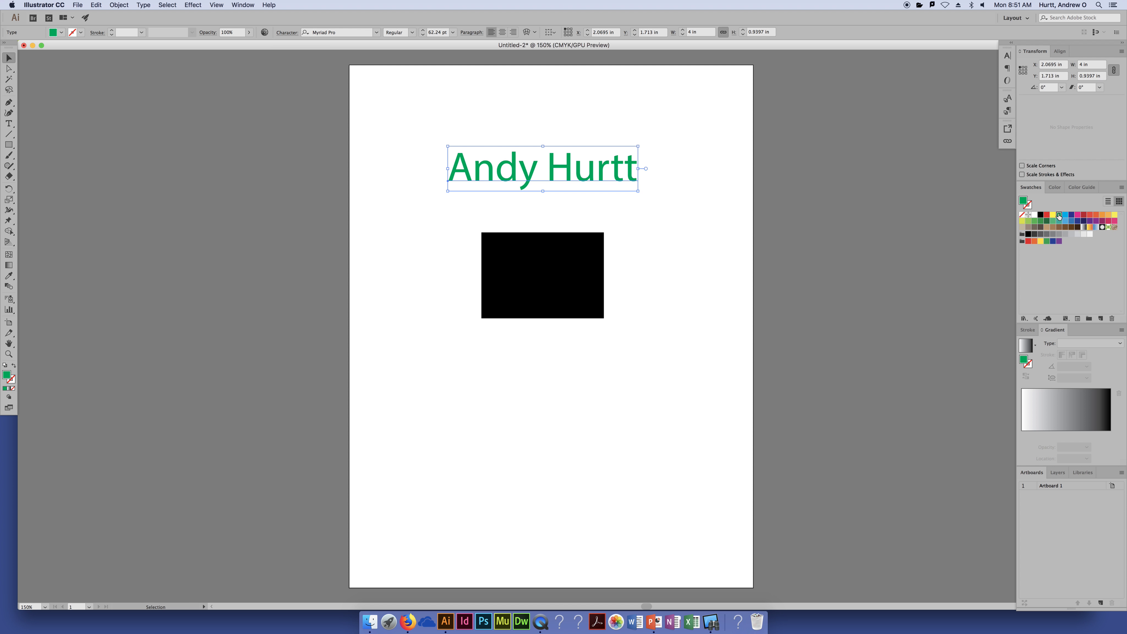
left_click(1071, 215)
left_click(1085, 216)
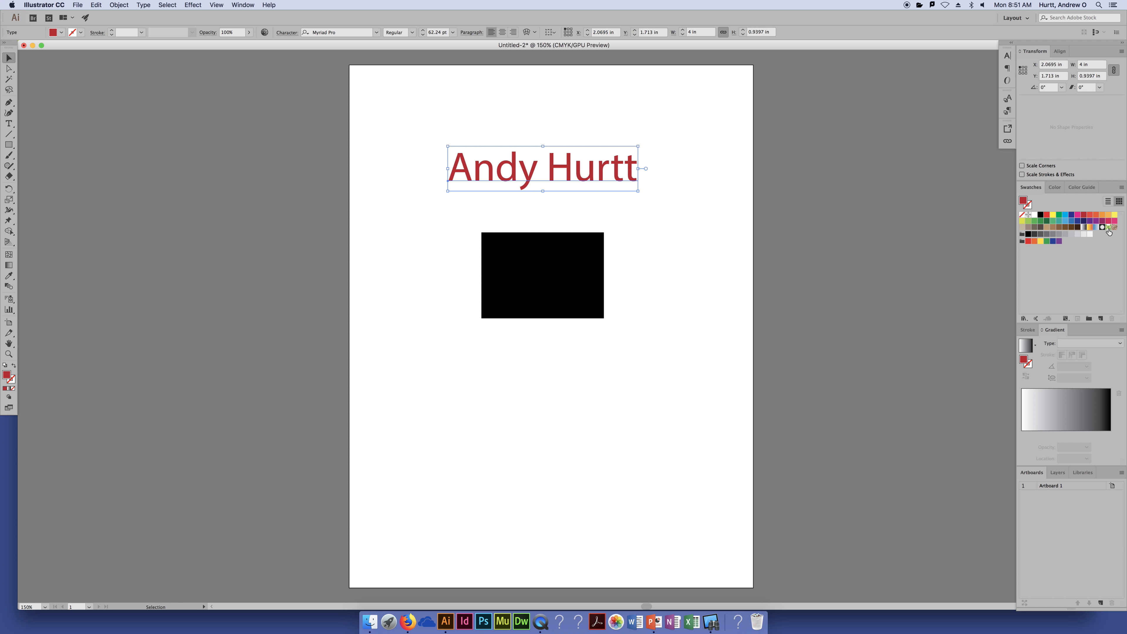
Try greens from the Color spectrum and the Color Guide, then fill the name with the red swatch
left_click(1055, 187)
left_click_drag(1080, 304, 1062, 251)
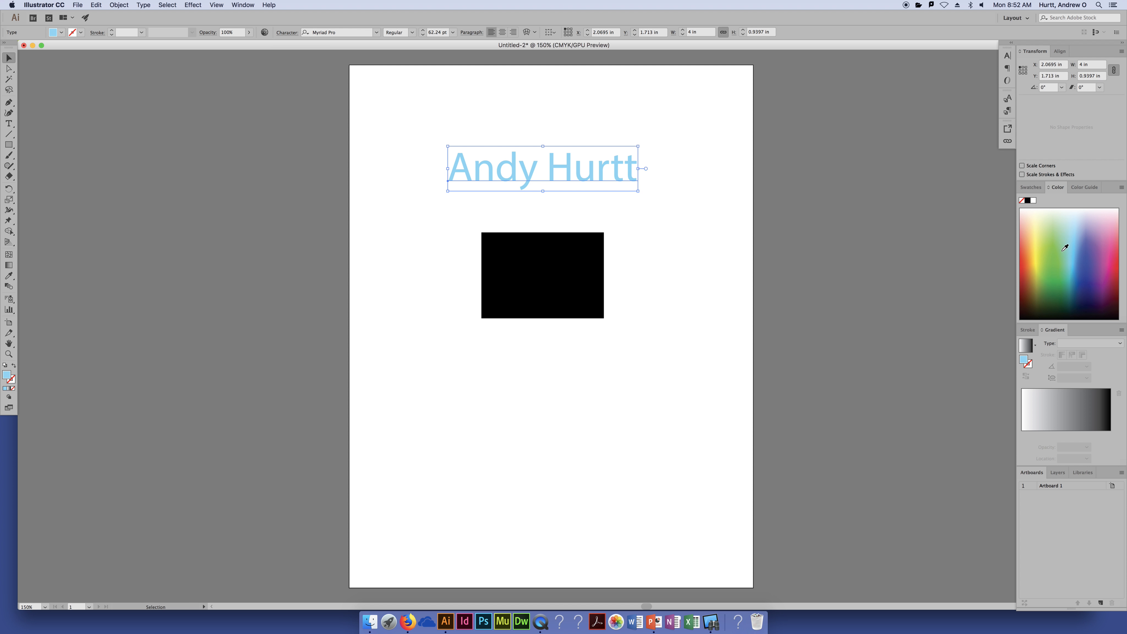
left_click(1046, 238)
left_click(1093, 188)
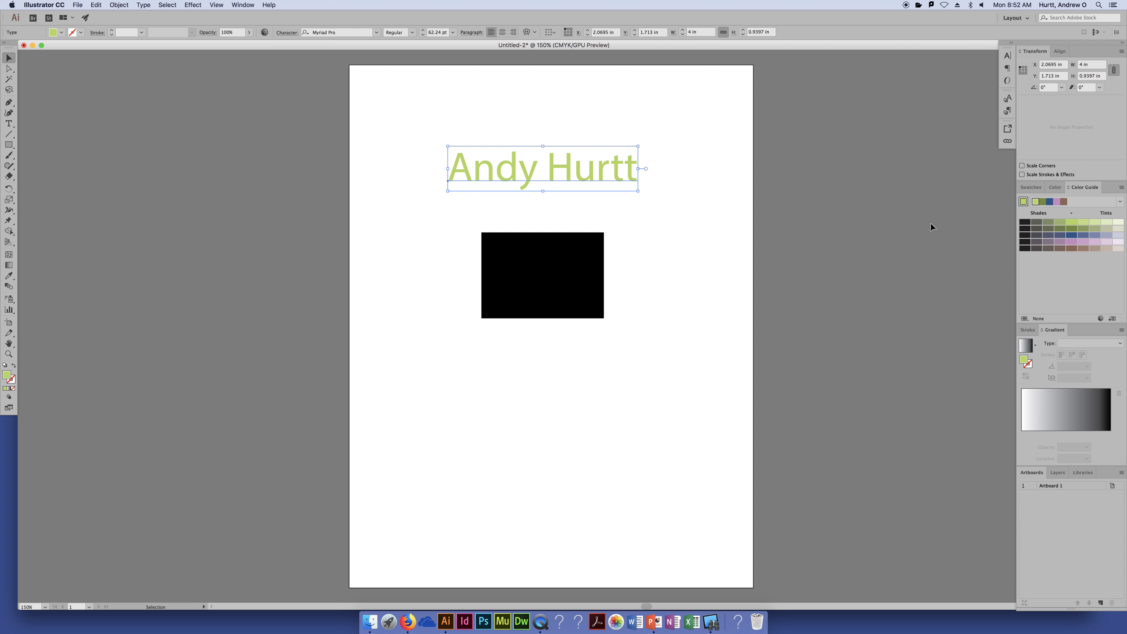
left_click(1020, 187)
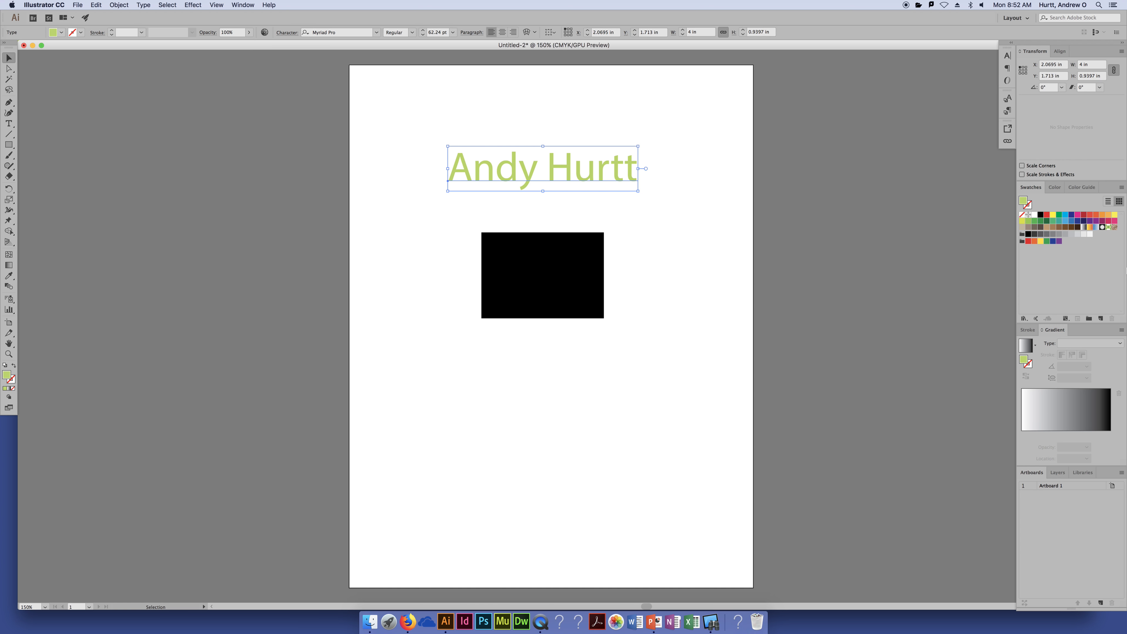
left_click(1046, 215)
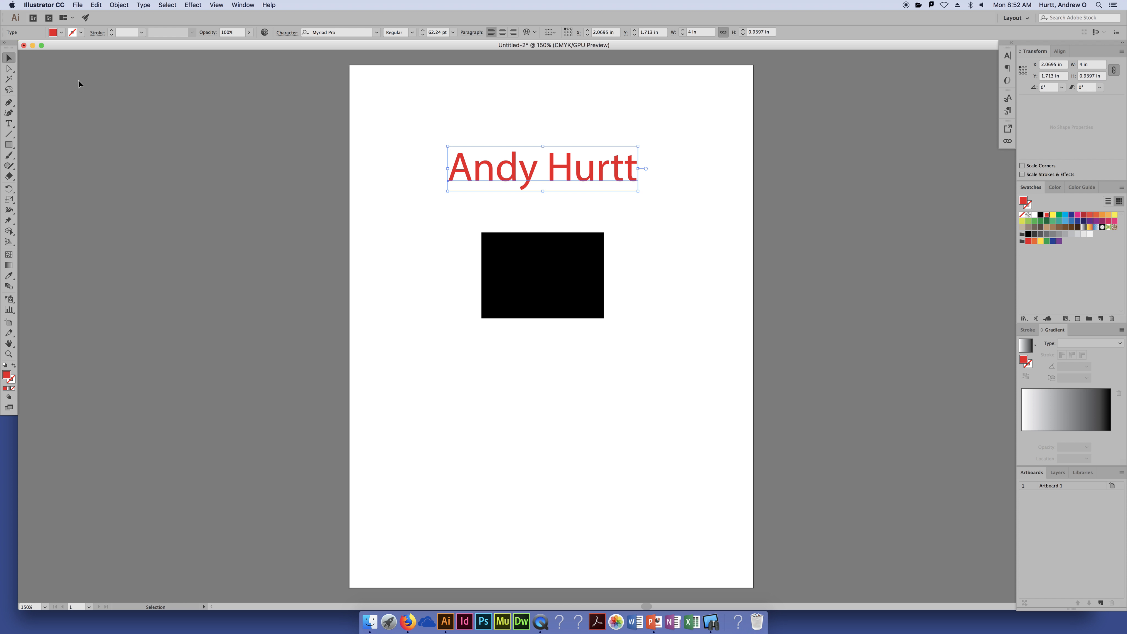
Try the Web and Typography workspaces, expanding the typography panels to view OpenType options
left_click(1011, 17)
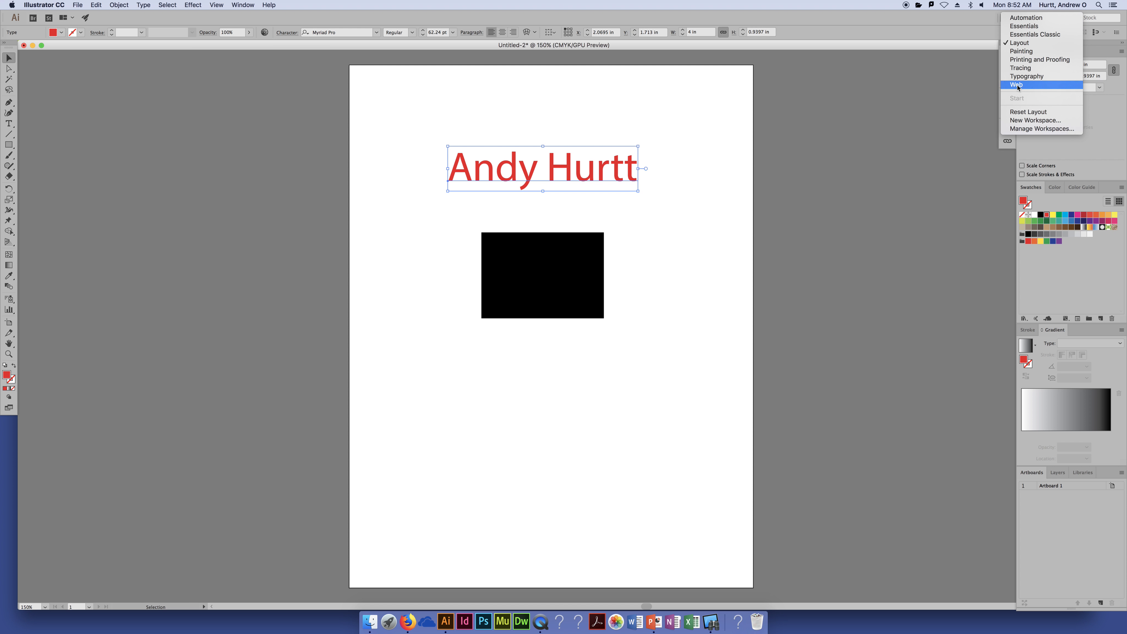
left_click(1012, 75)
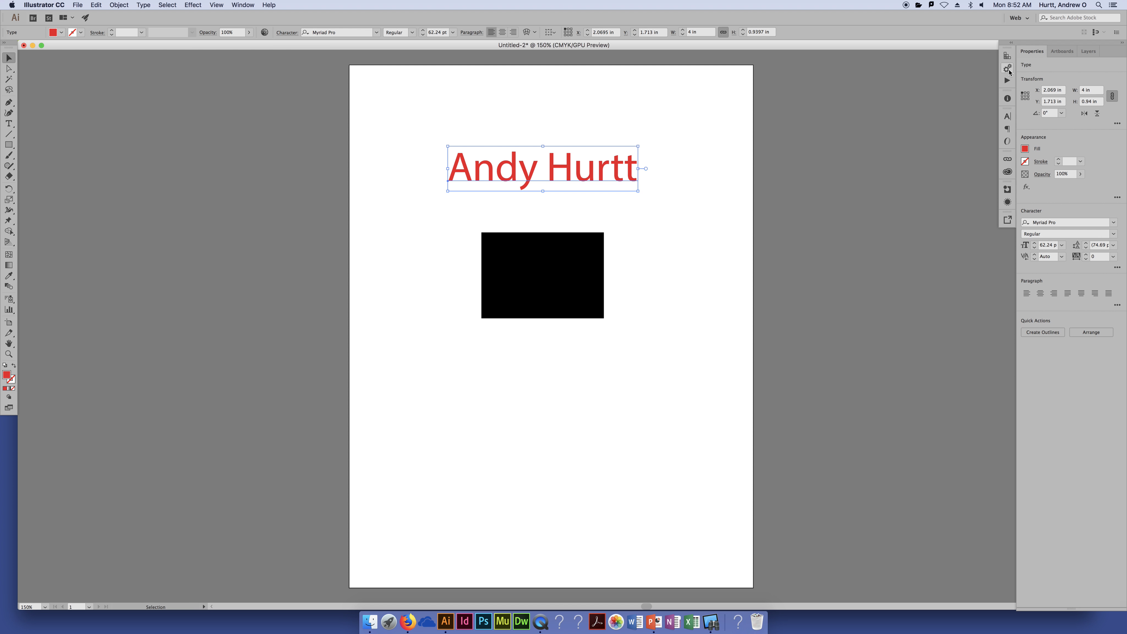
left_click(1020, 18)
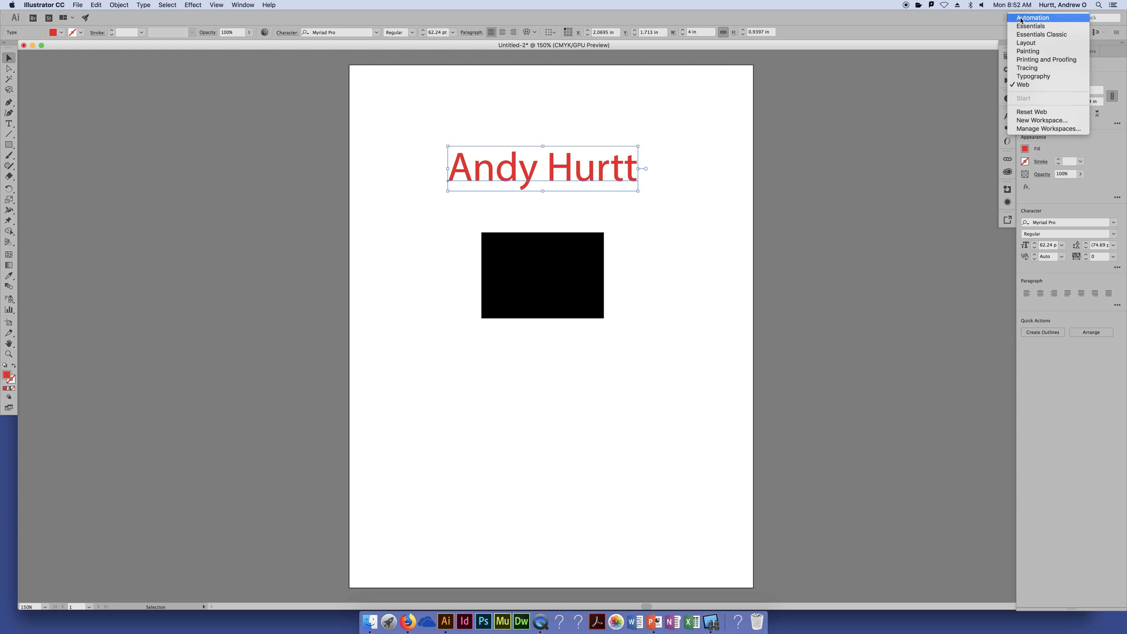
left_click(1032, 76)
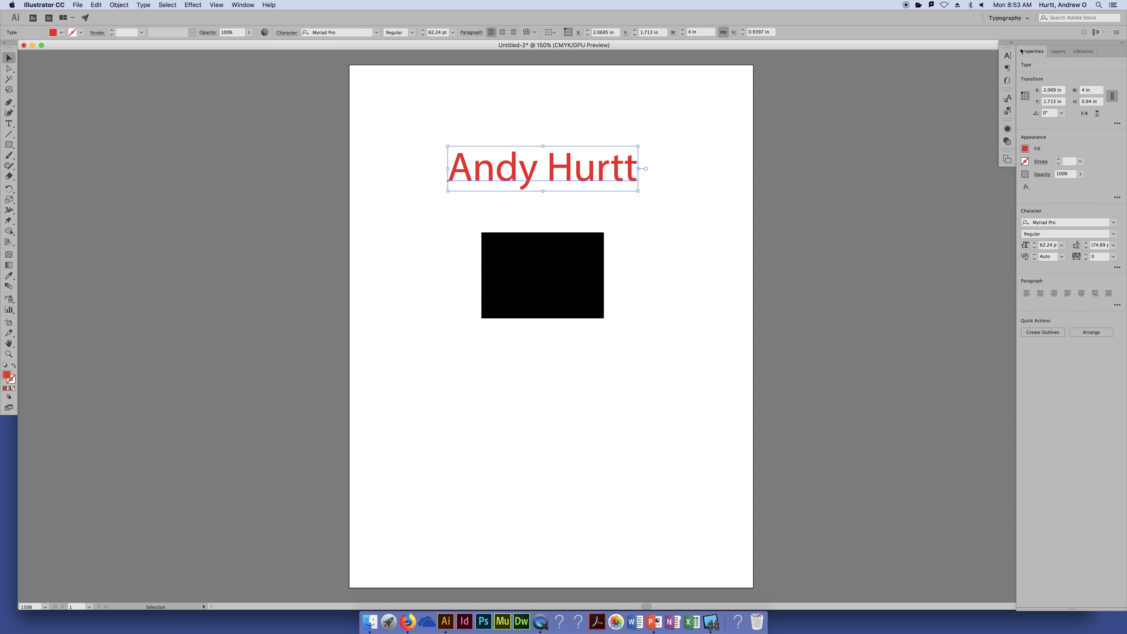
left_click(1011, 42)
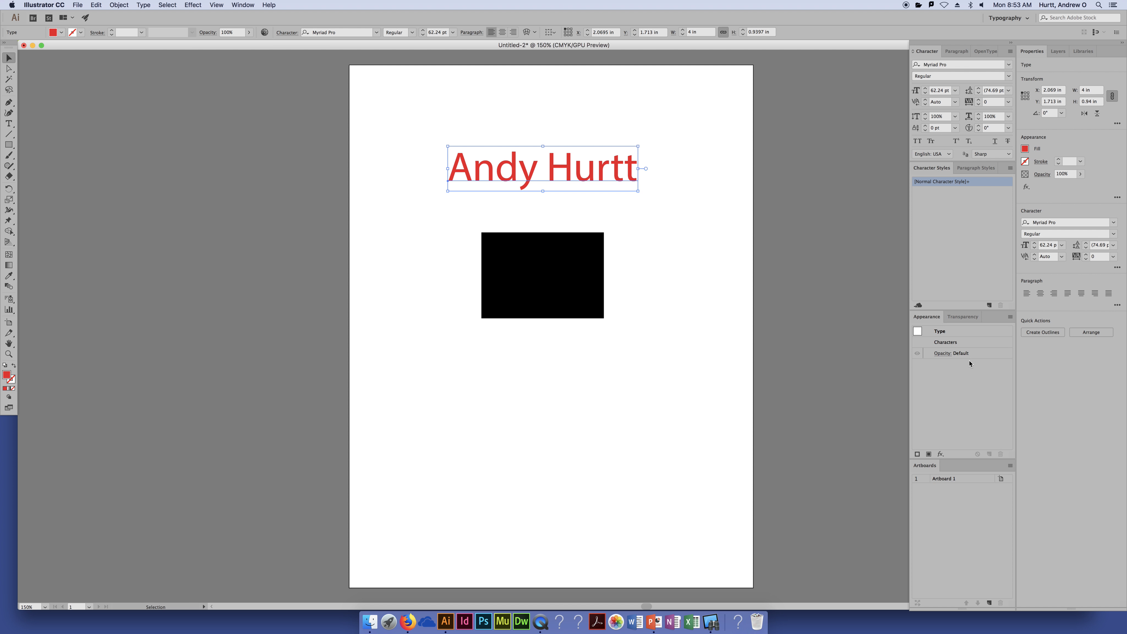
left_click(985, 51)
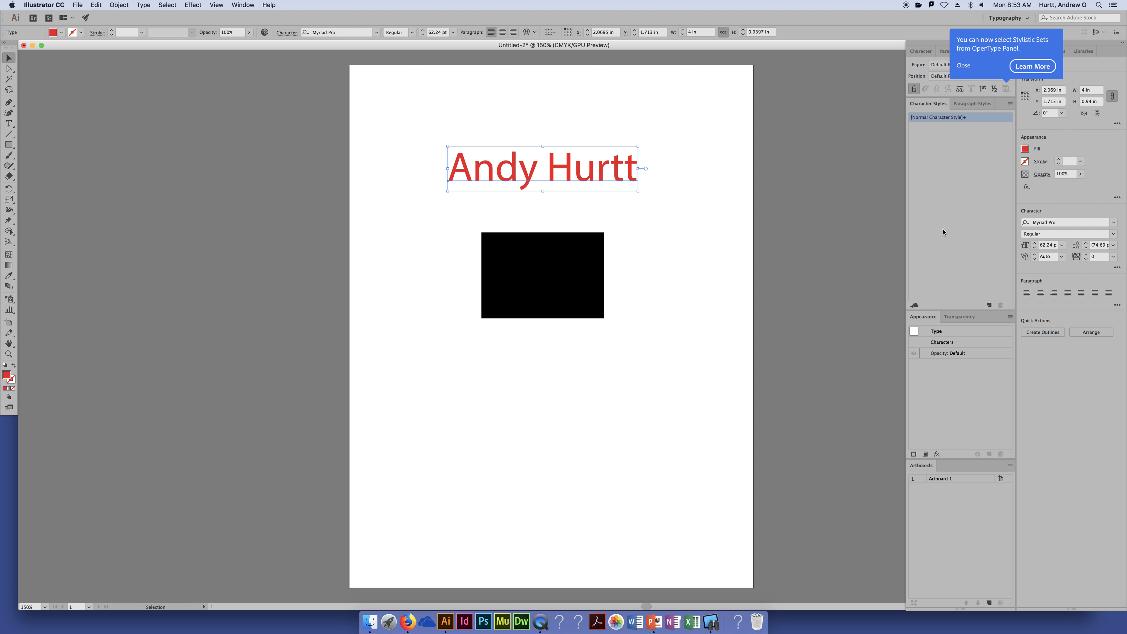
left_click(963, 65)
Pass through Printing and Proofing to Essentials Classic, expand its dock and browse brushes and symbols
left_click(1012, 18)
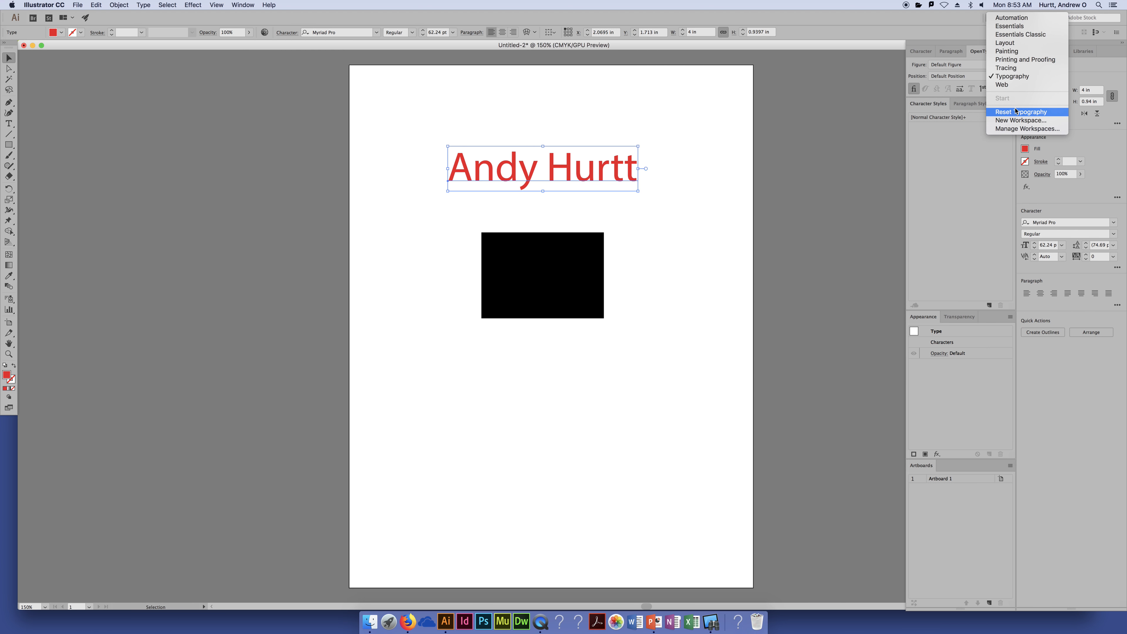
left_click(1017, 60)
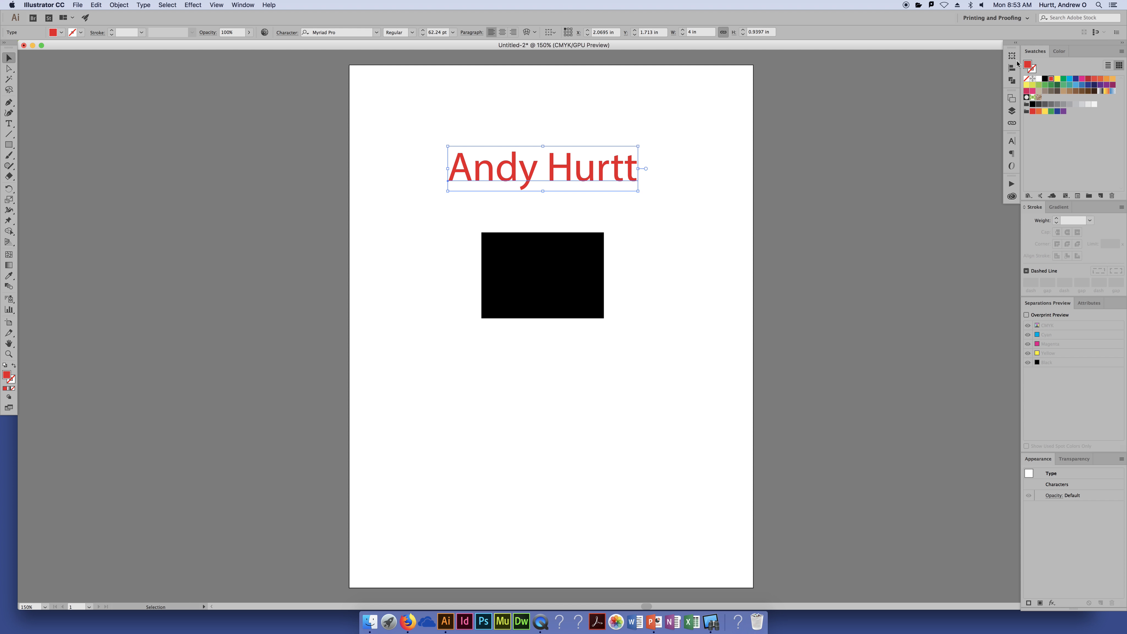
left_click(1013, 18)
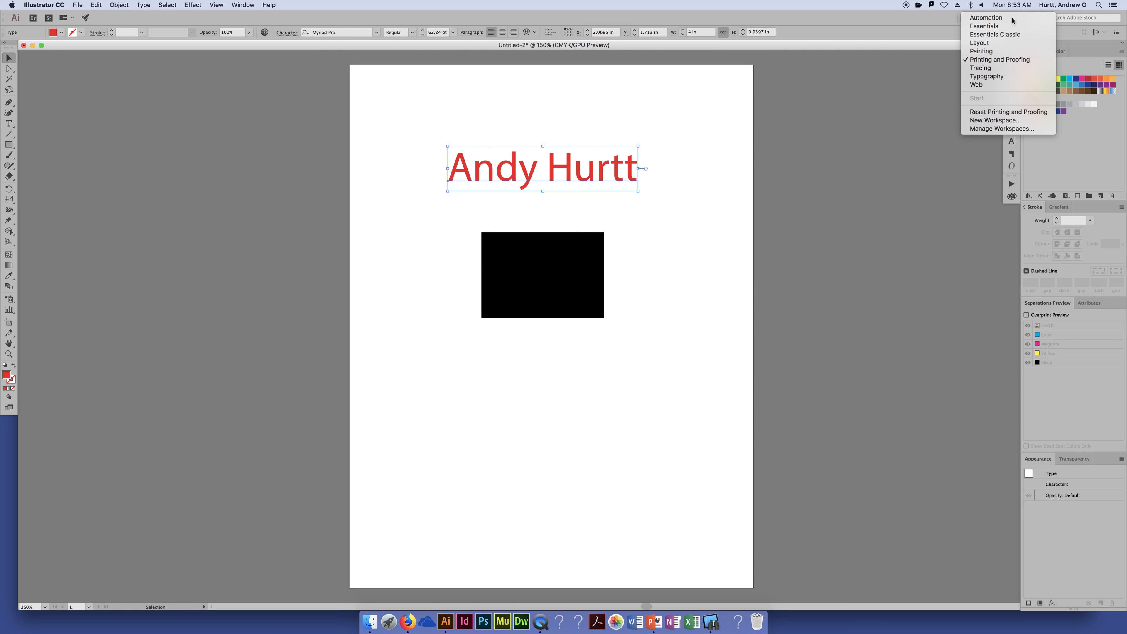
left_click(1012, 34)
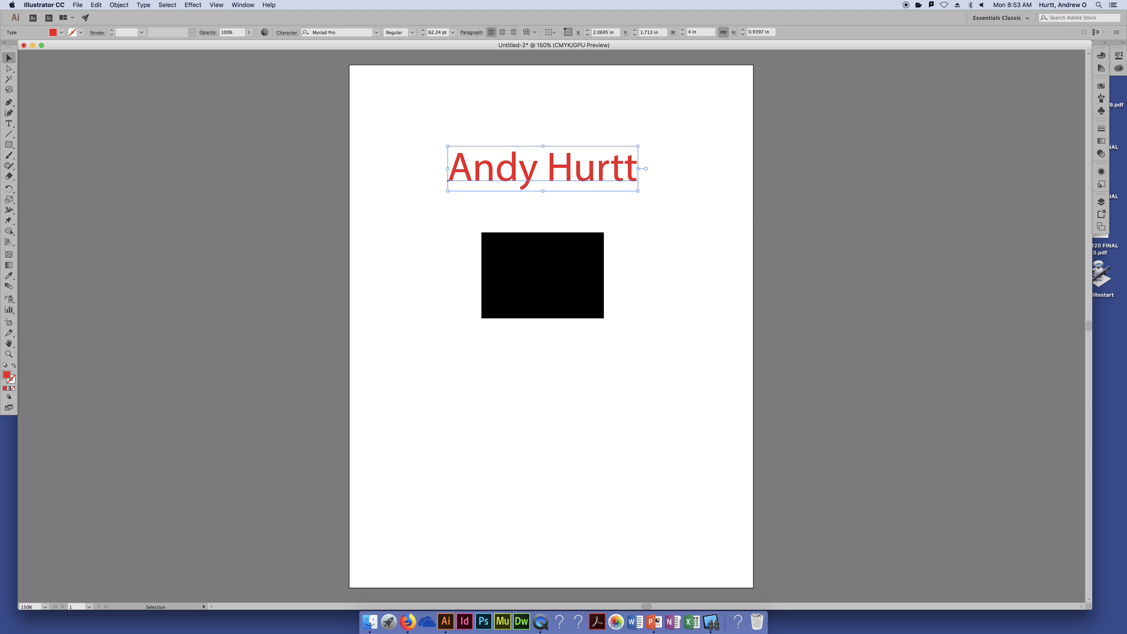
left_click(1104, 43)
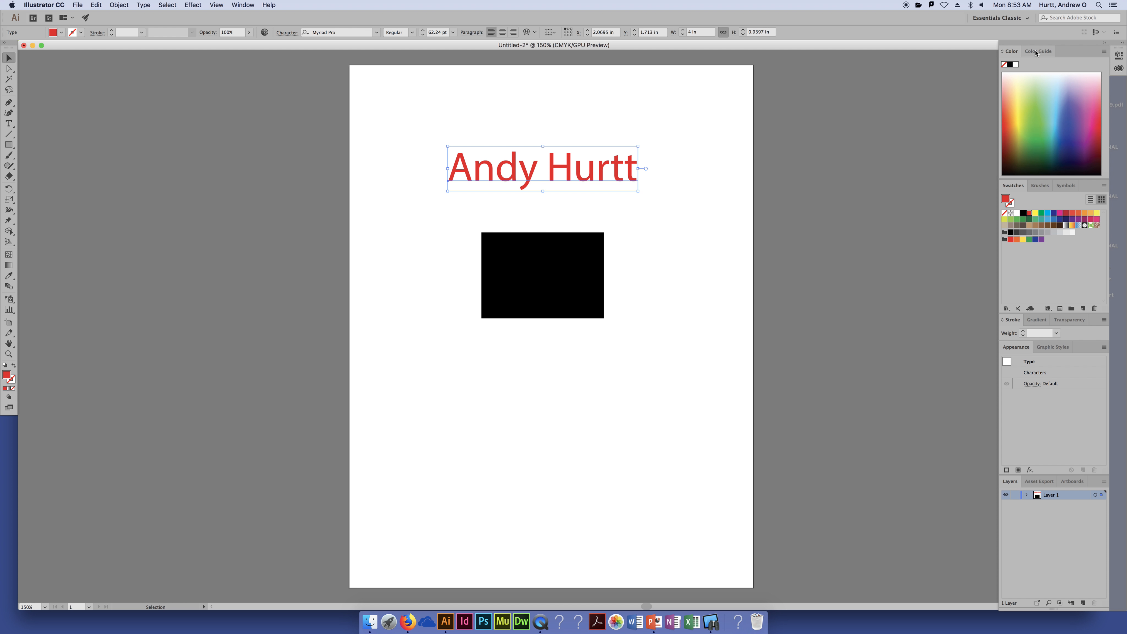
left_click(1039, 186)
left_click(1065, 186)
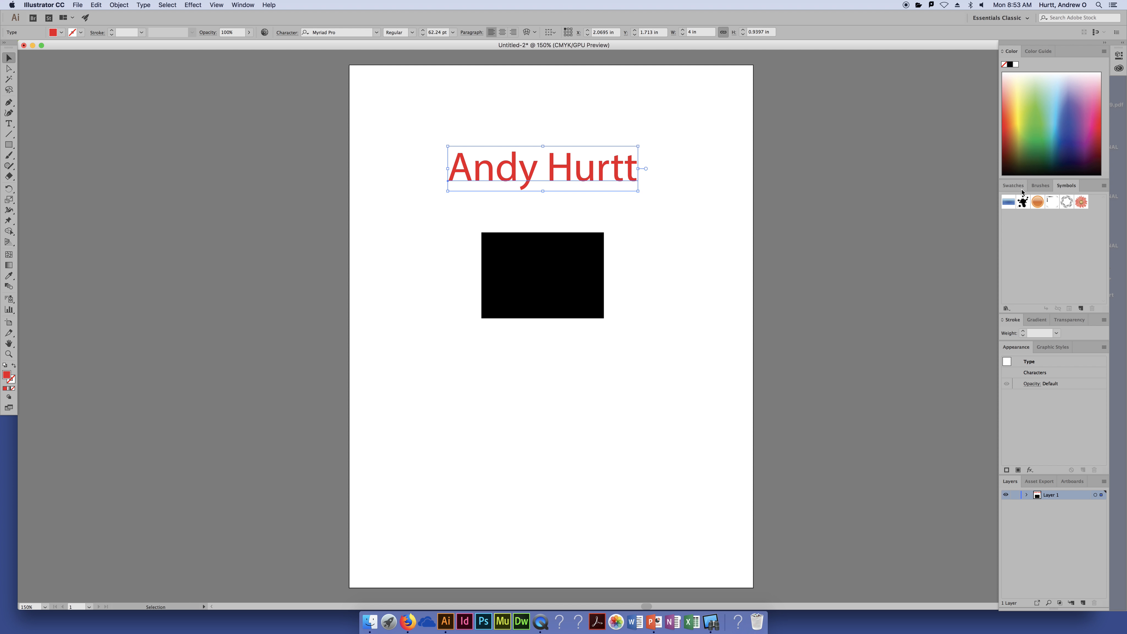
left_click(1012, 185)
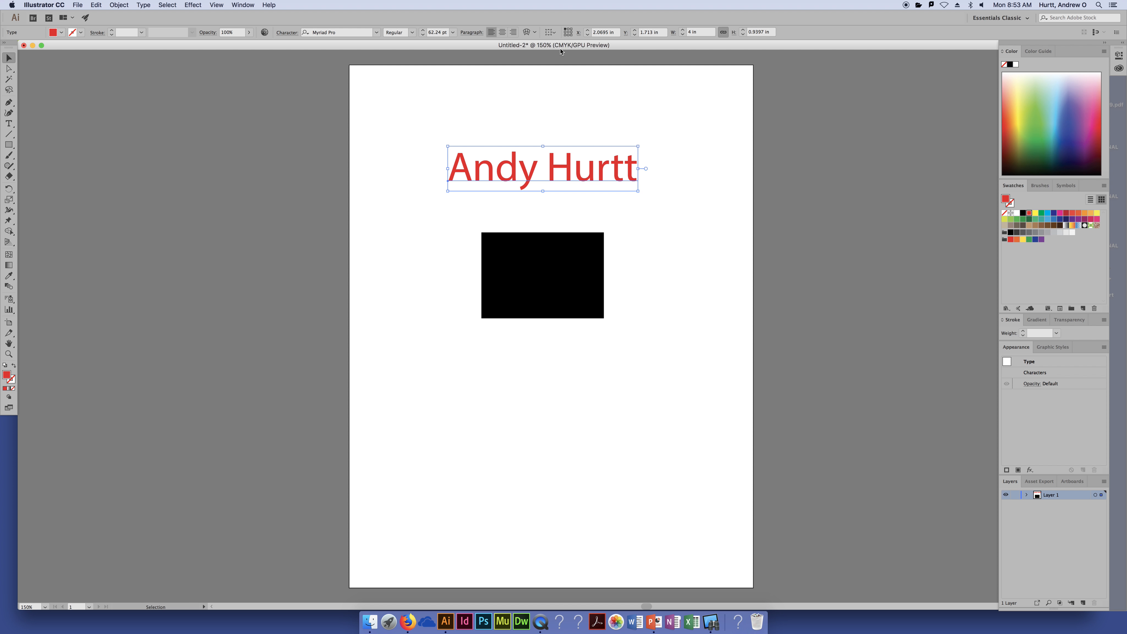
Save the current panel layout as a new workspace named 'Sample'
left_click(999, 18)
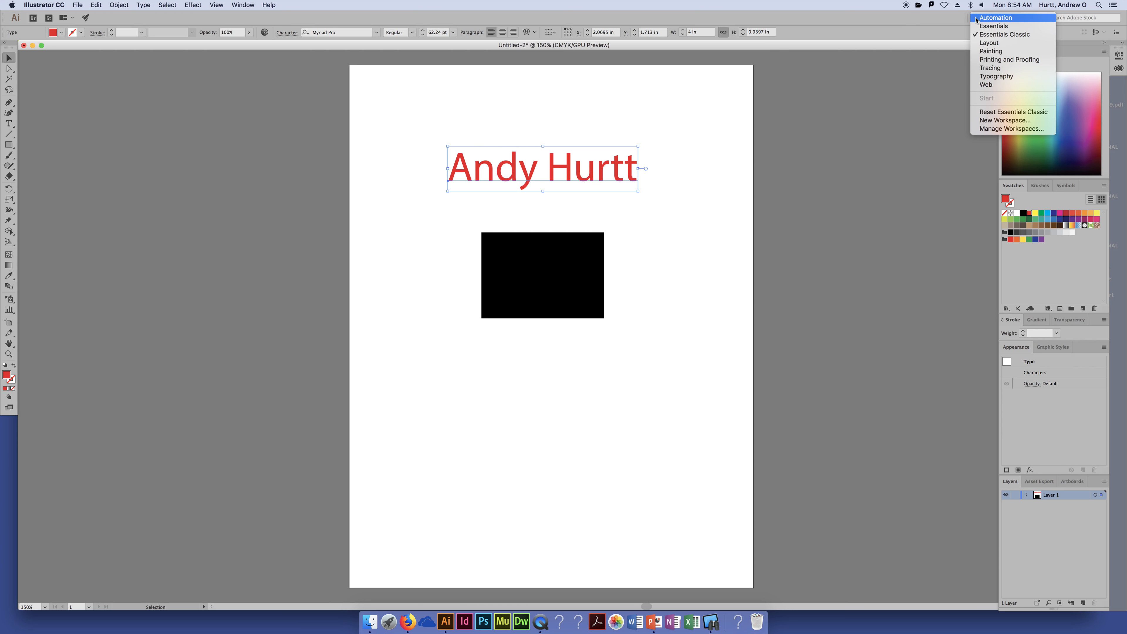
left_click(1008, 129)
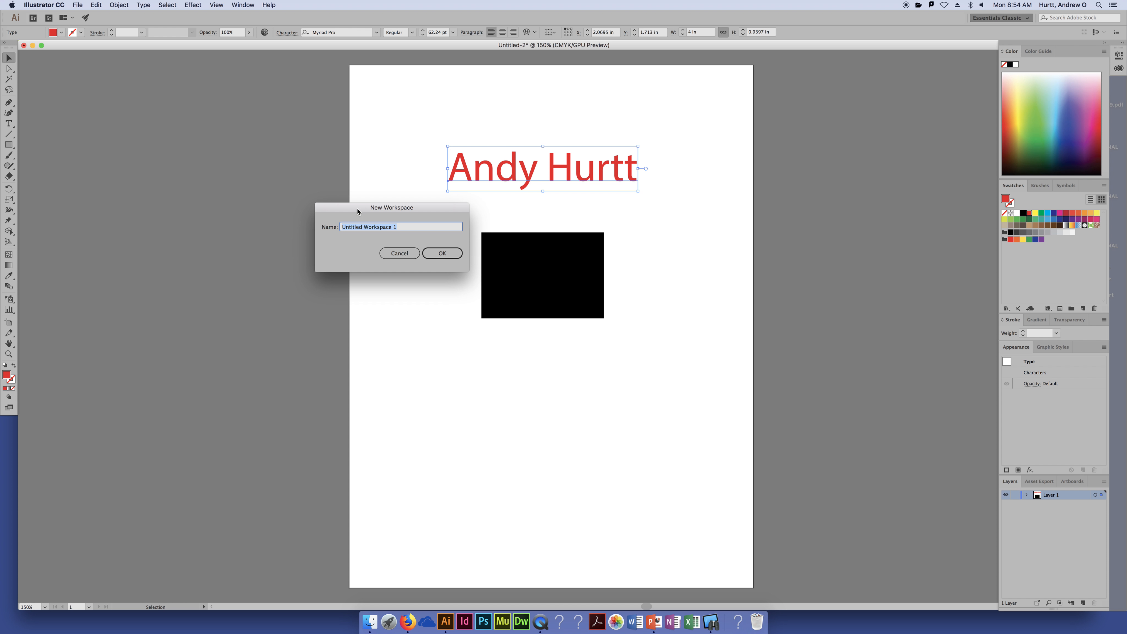
left_click(442, 258)
type("Sampl")
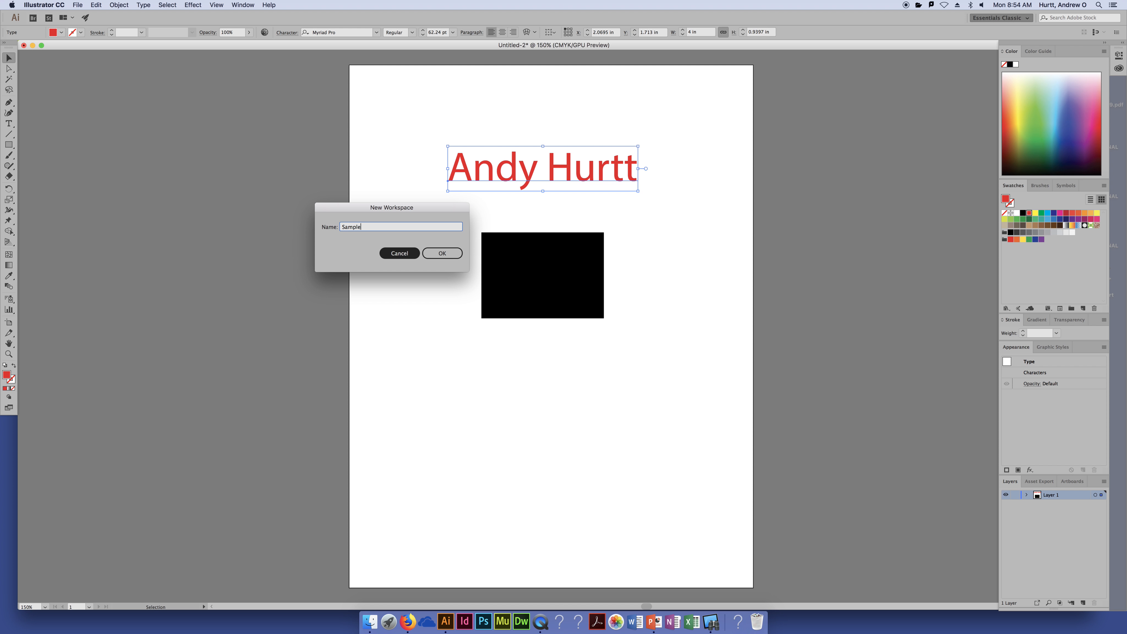
type("e")
key("Return")
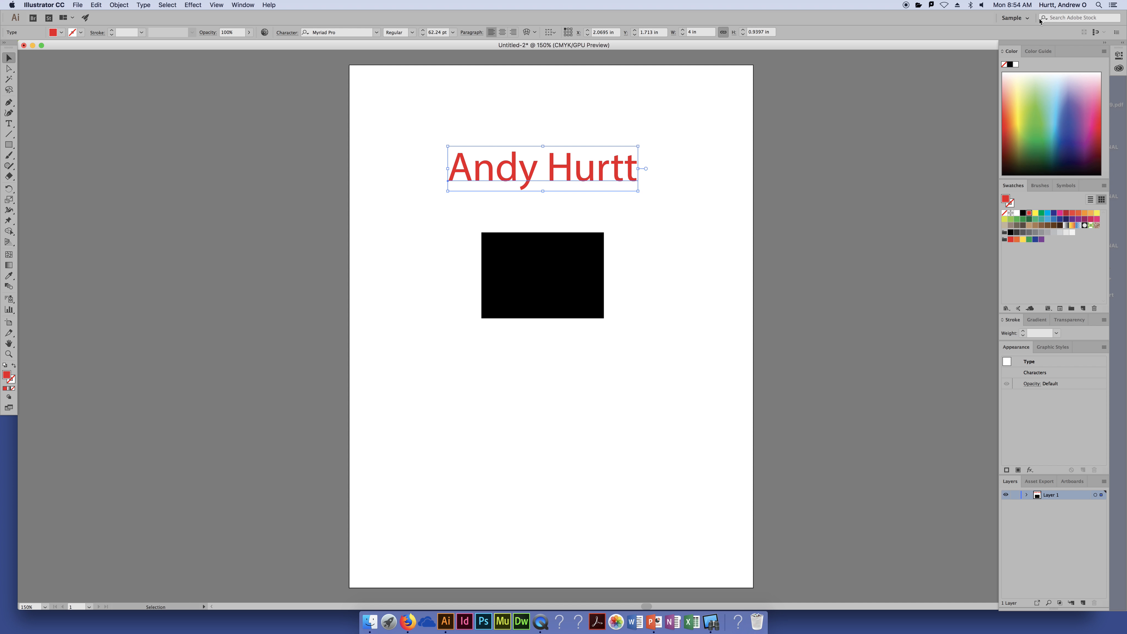
Switch briefly to the Typography workspace, then back to Sample
left_click(1015, 18)
left_click(1048, 90)
left_click(1008, 18)
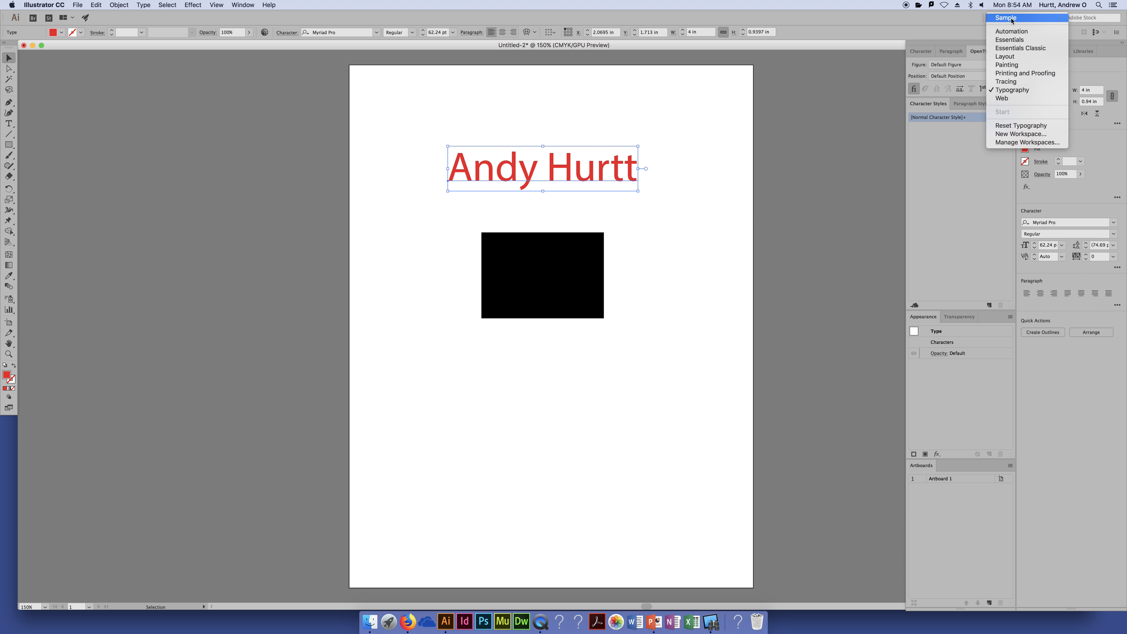
left_click(1020, 19)
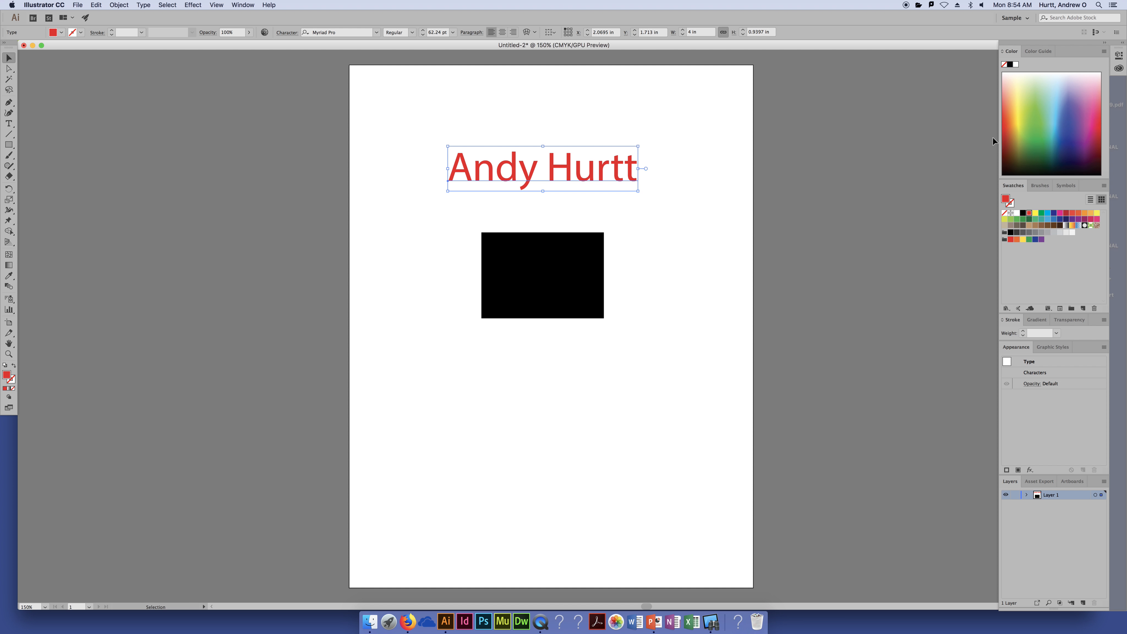
Float the Swatches panel out and back in, then reset the Sample workspace
left_click(1041, 186)
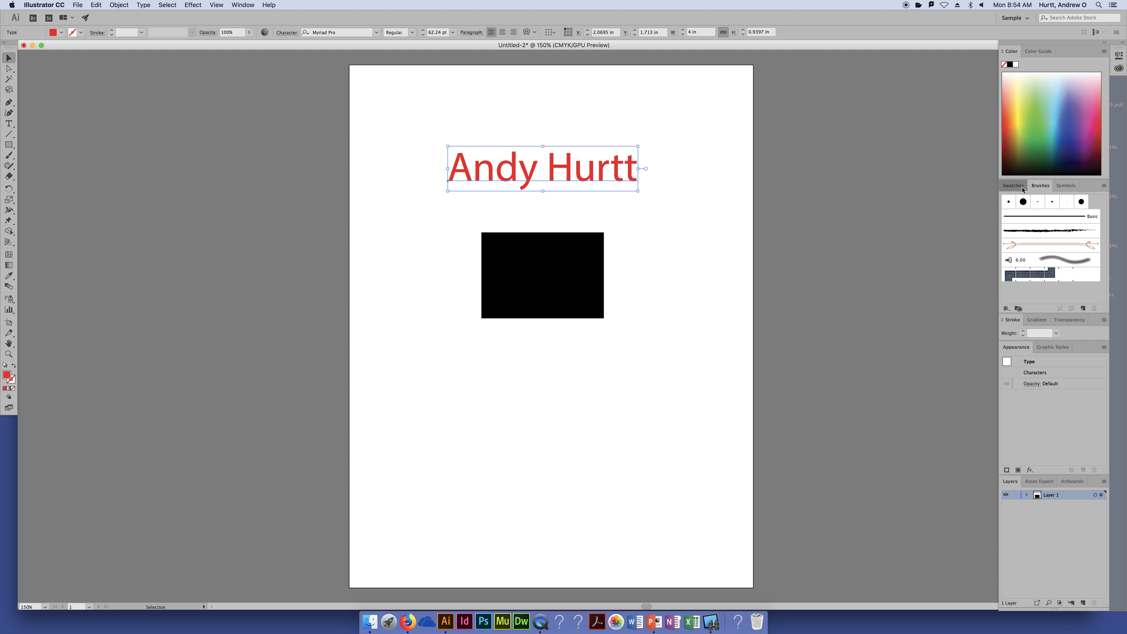
left_click(1014, 186)
left_click_drag(1015, 187, 962, 187)
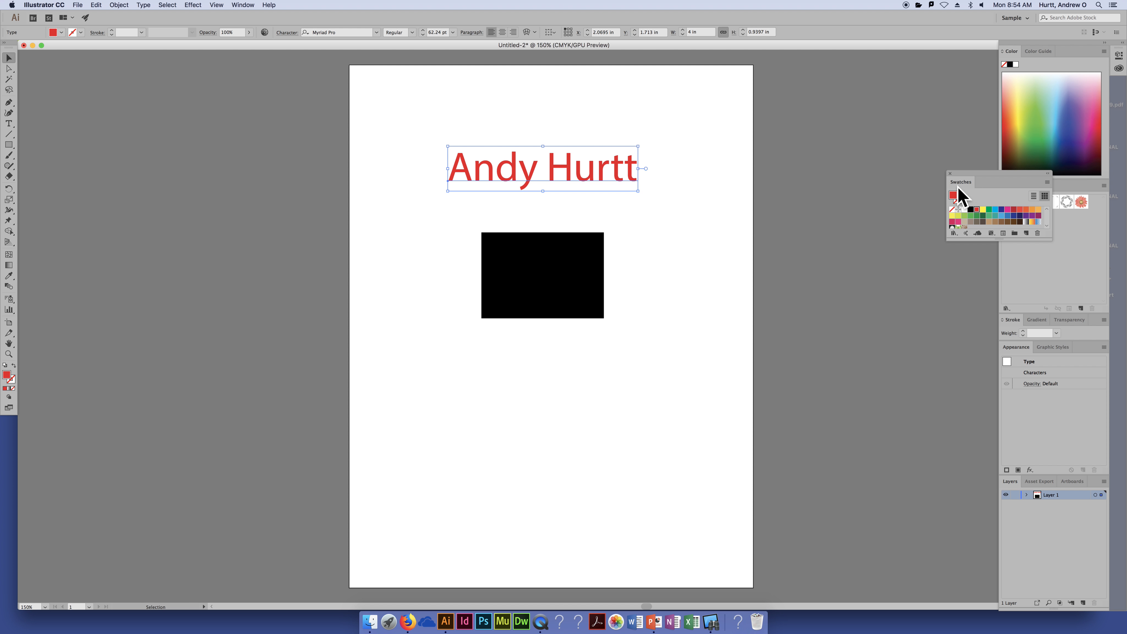
mouse_move(965, 176)
left_mouse_down()
mouse_move(989, 226)
mouse_move(1004, 190)
mouse_move(1038, 186)
mouse_move(1008, 186)
left_mouse_up()
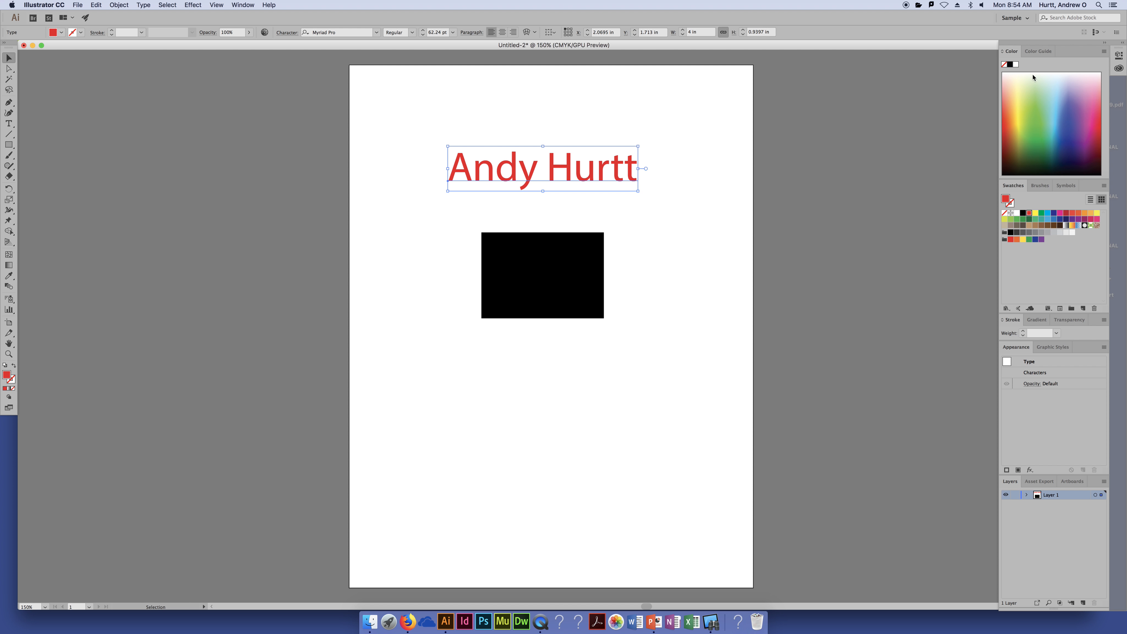
left_click(1013, 18)
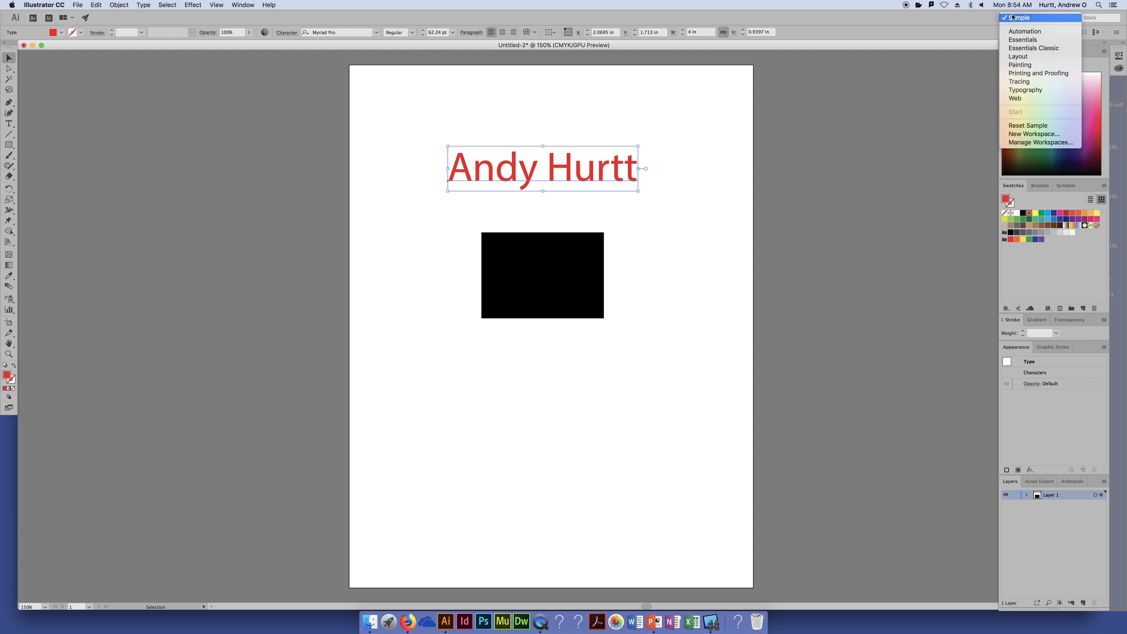
left_click(1021, 126)
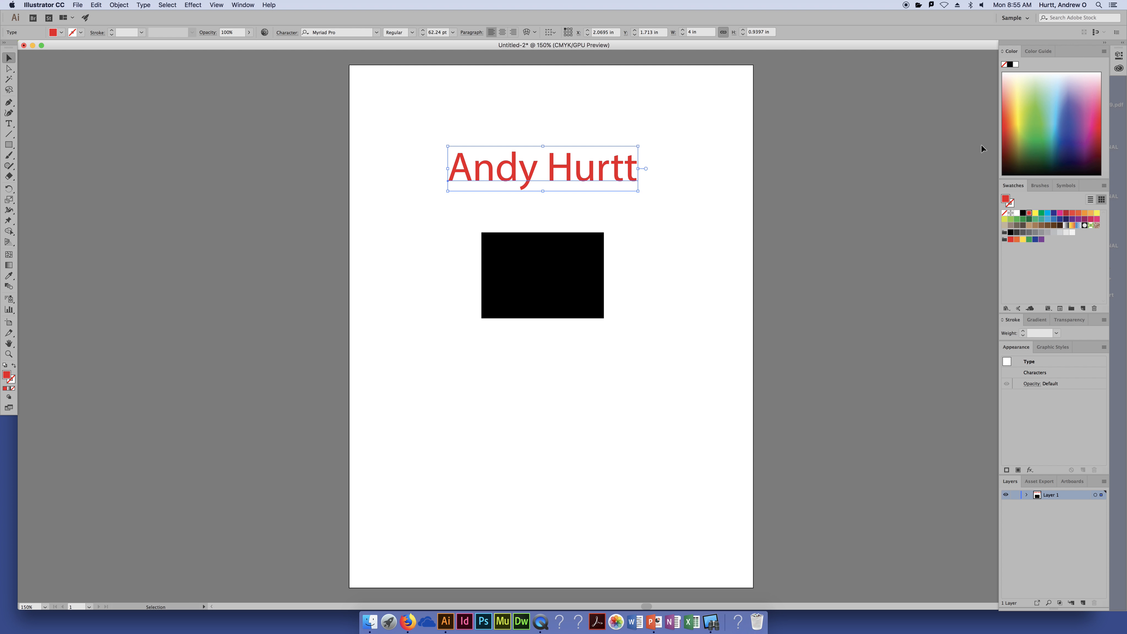
left_click_drag(1008, 186, 850, 162)
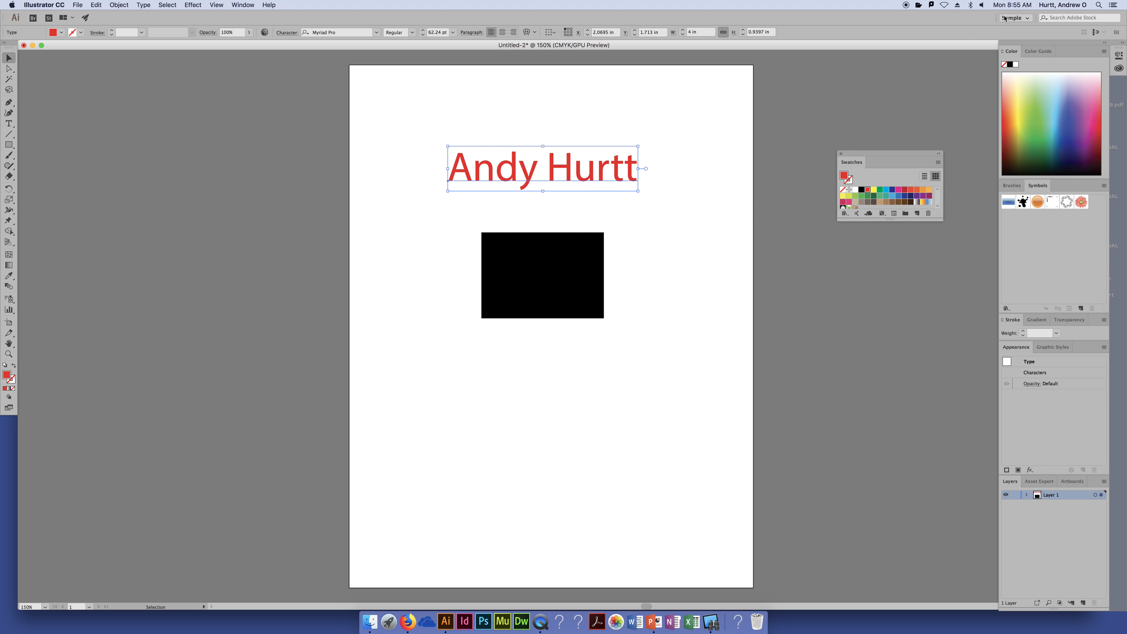
left_click(1015, 18)
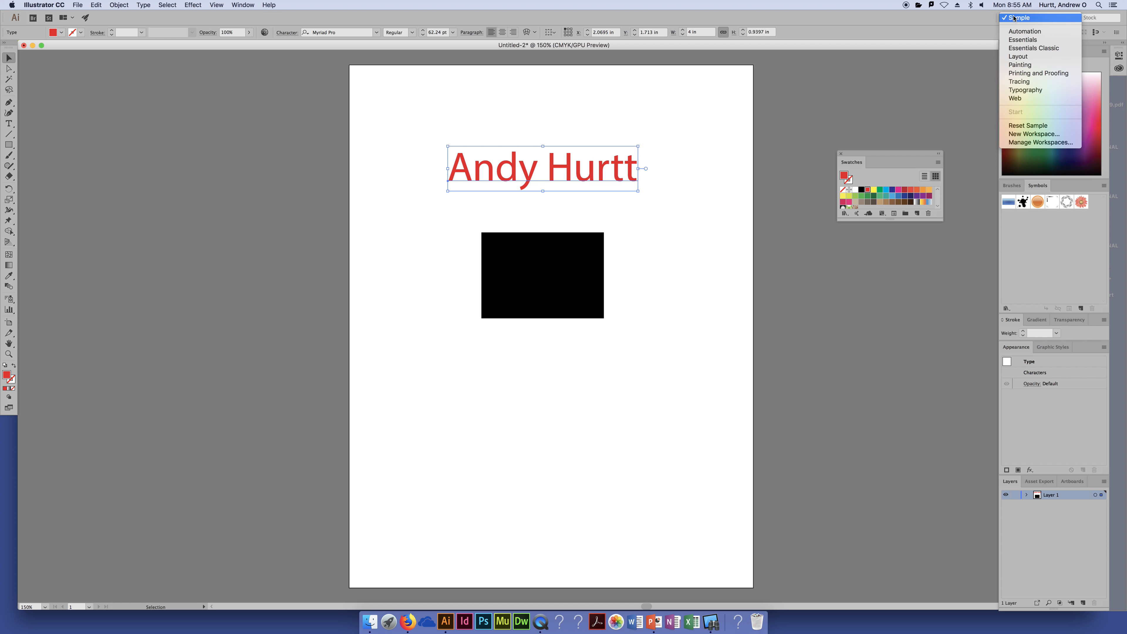
left_click(1026, 126)
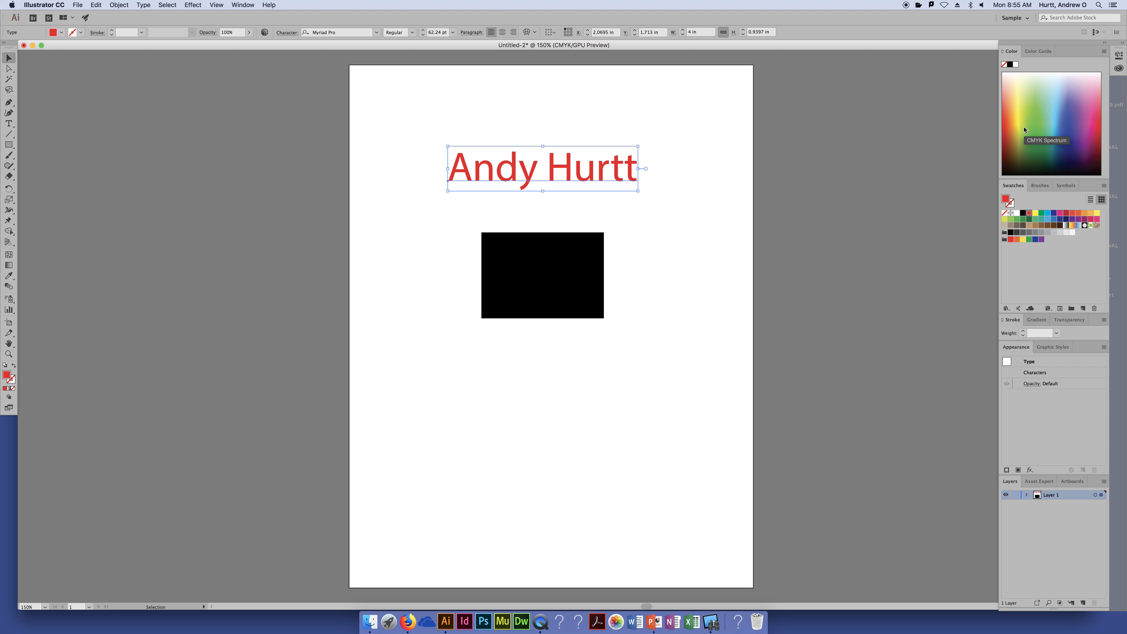
left_click(174, 209)
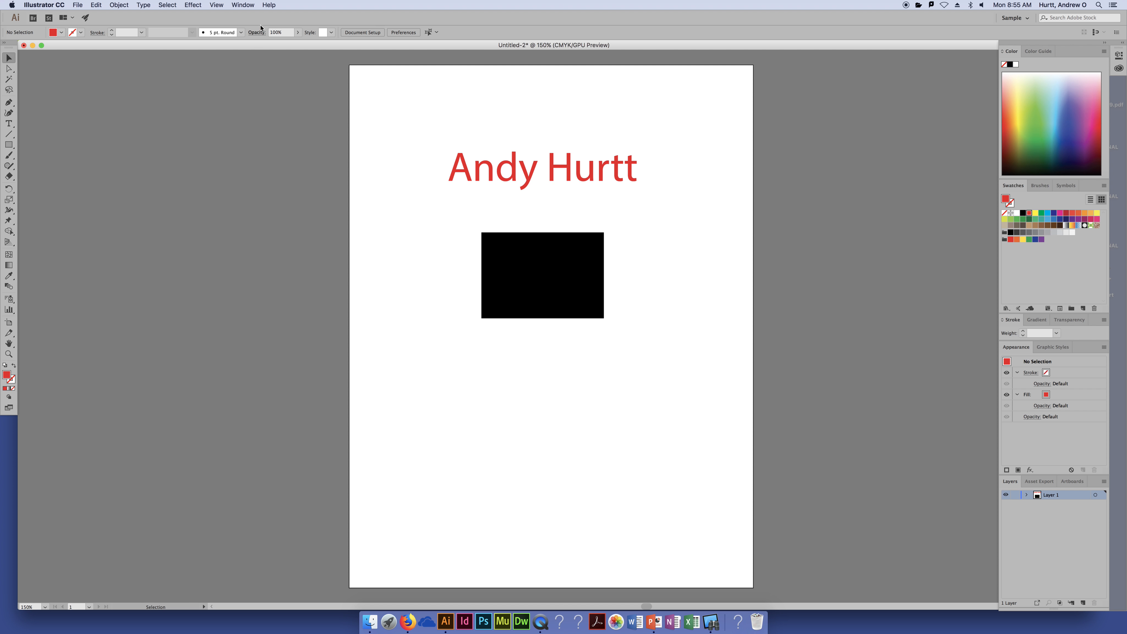
Tear the Pen tool flyout off into a floating panel and move it beside the toolbar
left_click(11, 103)
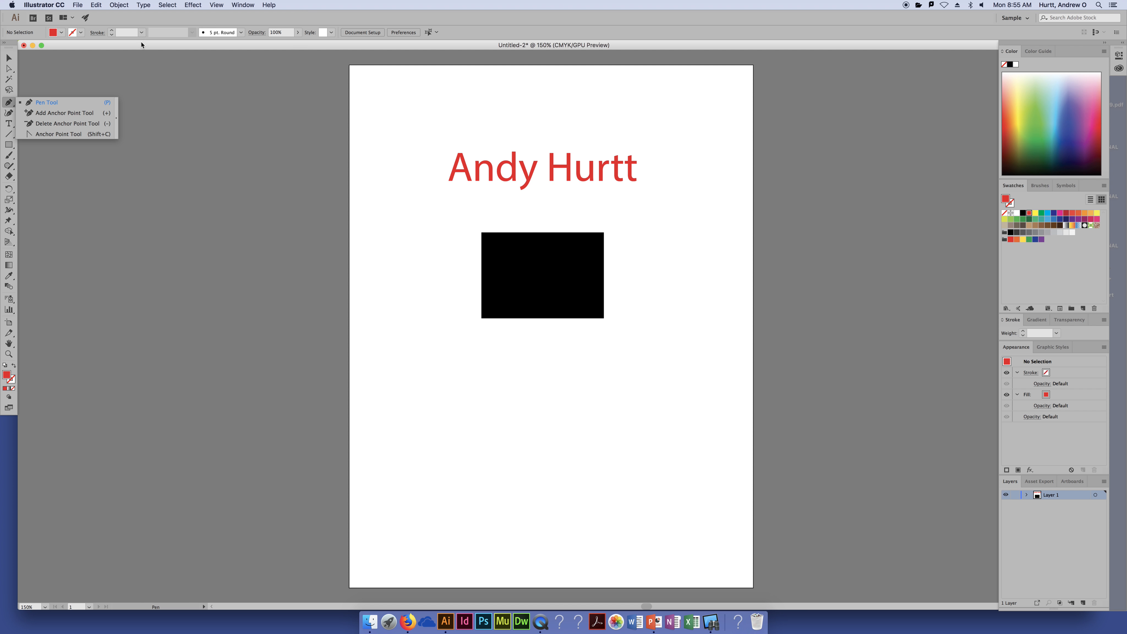
left_click(42, 103)
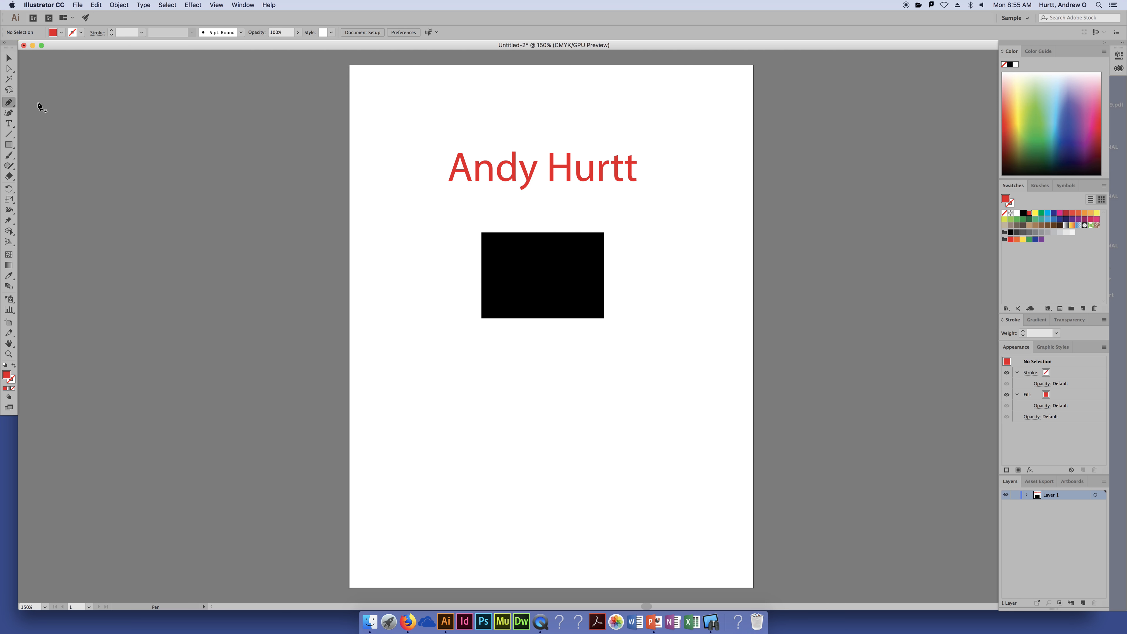
left_click(9, 102)
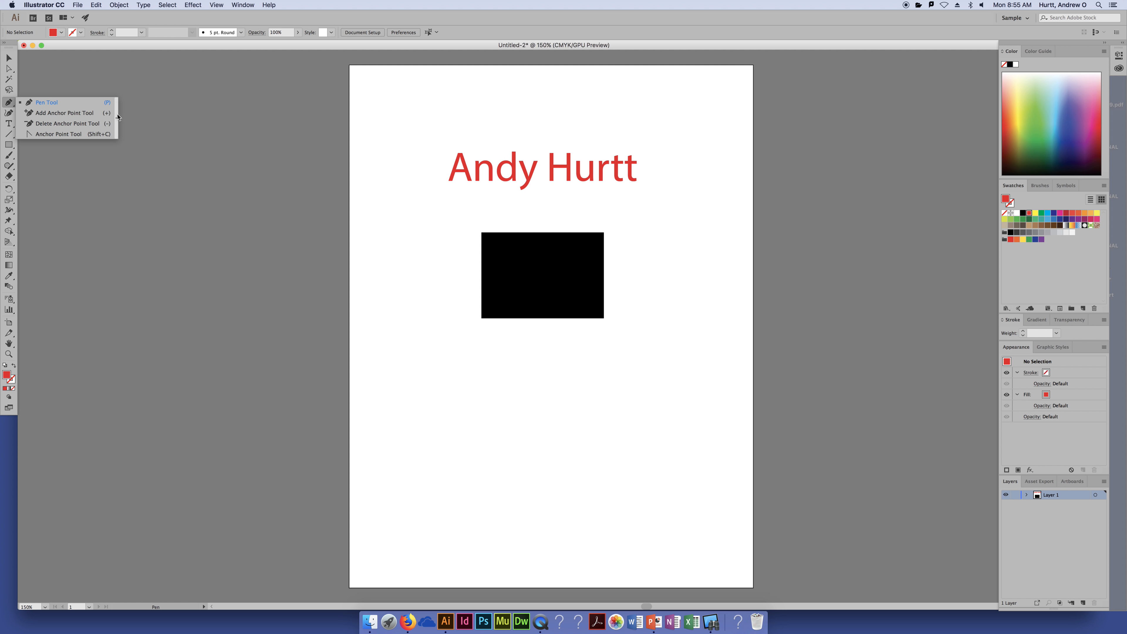
left_click(117, 118)
left_click_drag(38, 112, 69, 105)
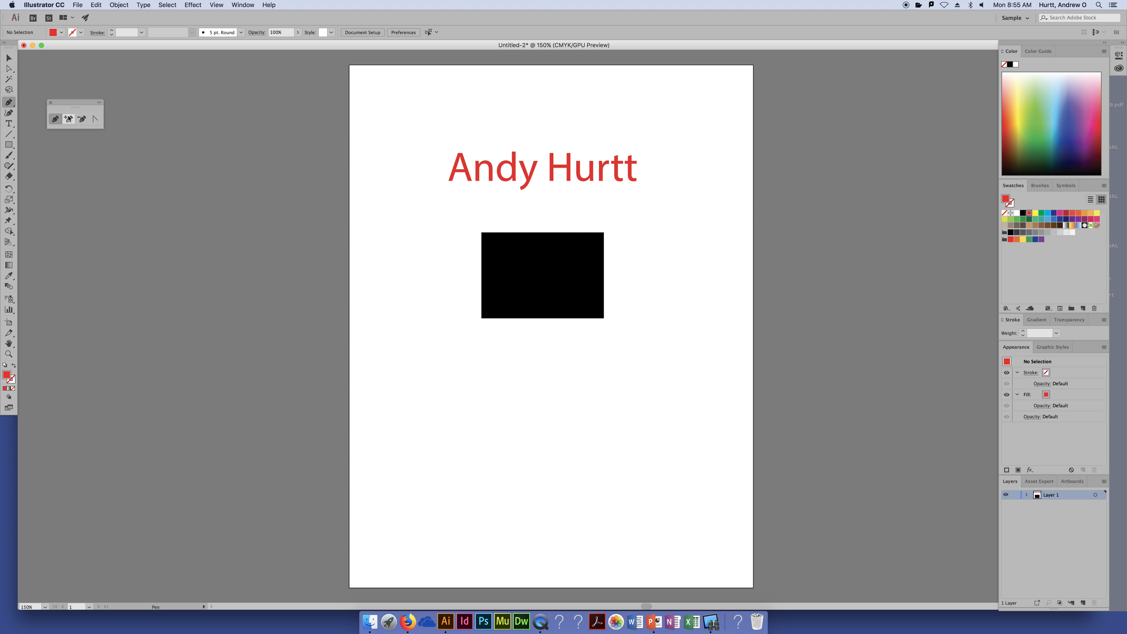
Close the floating pen panel, tear it off again and move it up and right
left_click(9, 105)
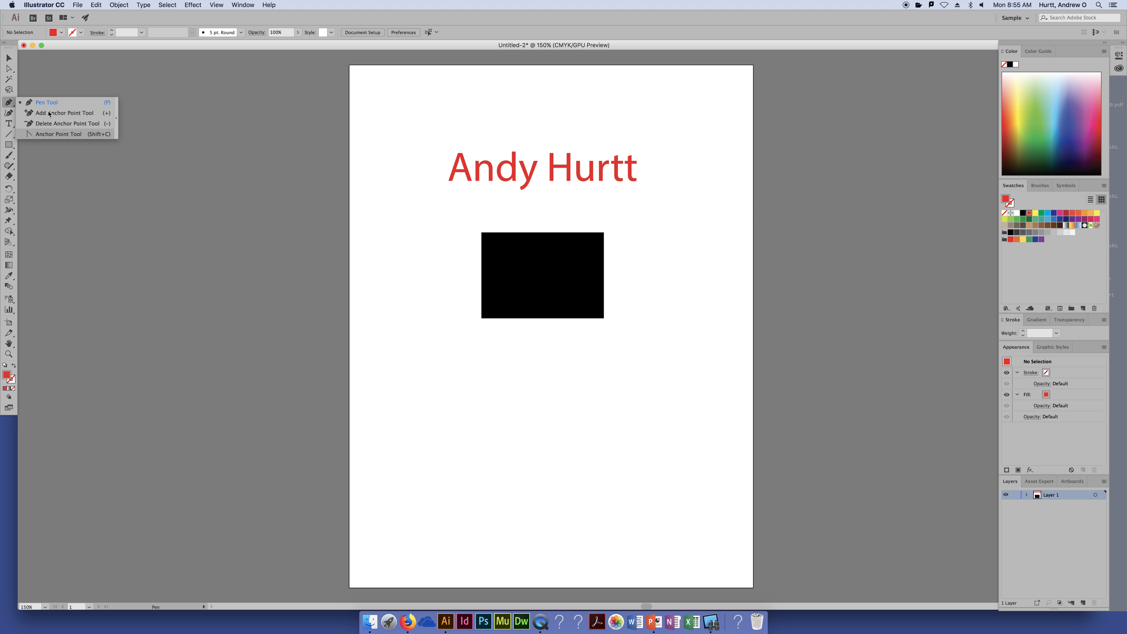
left_click(9, 105)
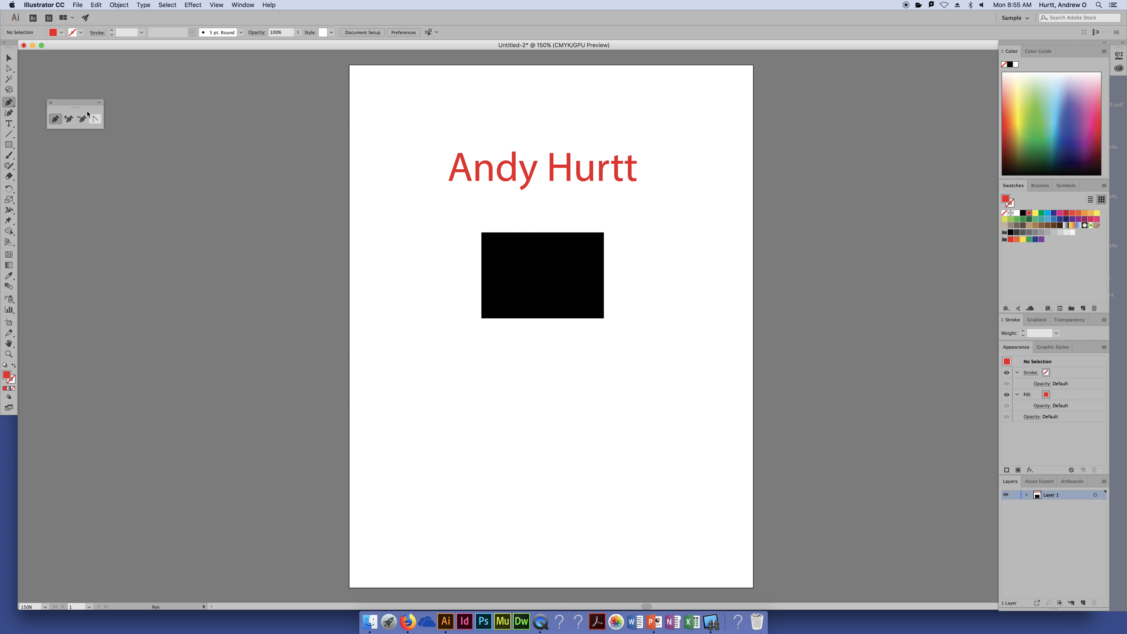
left_click(51, 102)
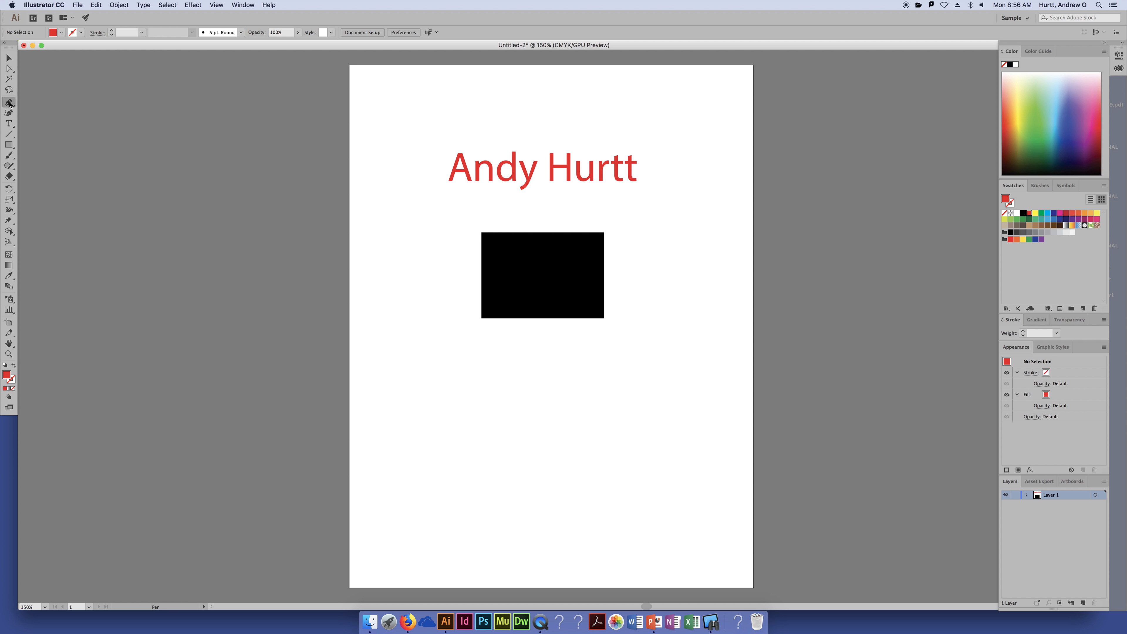
left_click(9, 103)
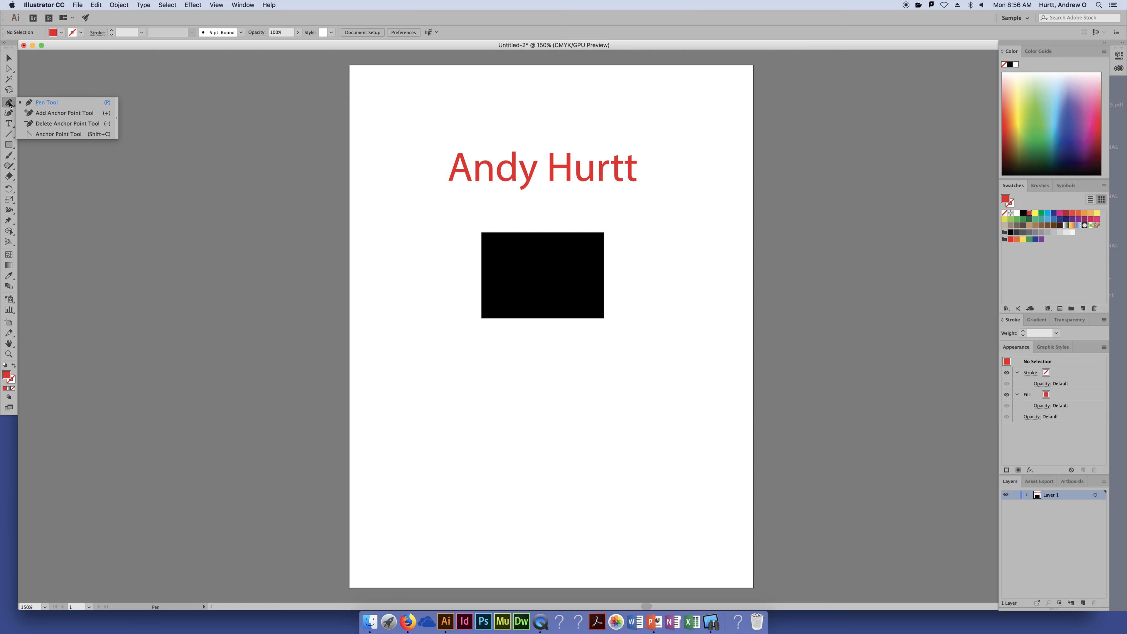
left_click(115, 123)
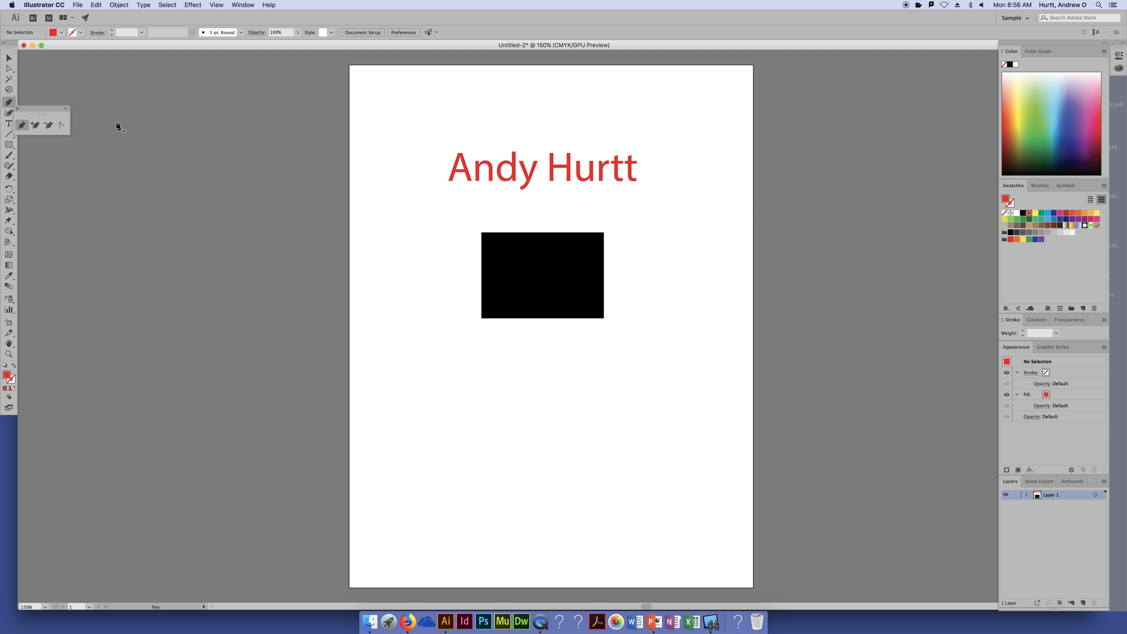
left_click_drag(47, 108, 132, 78)
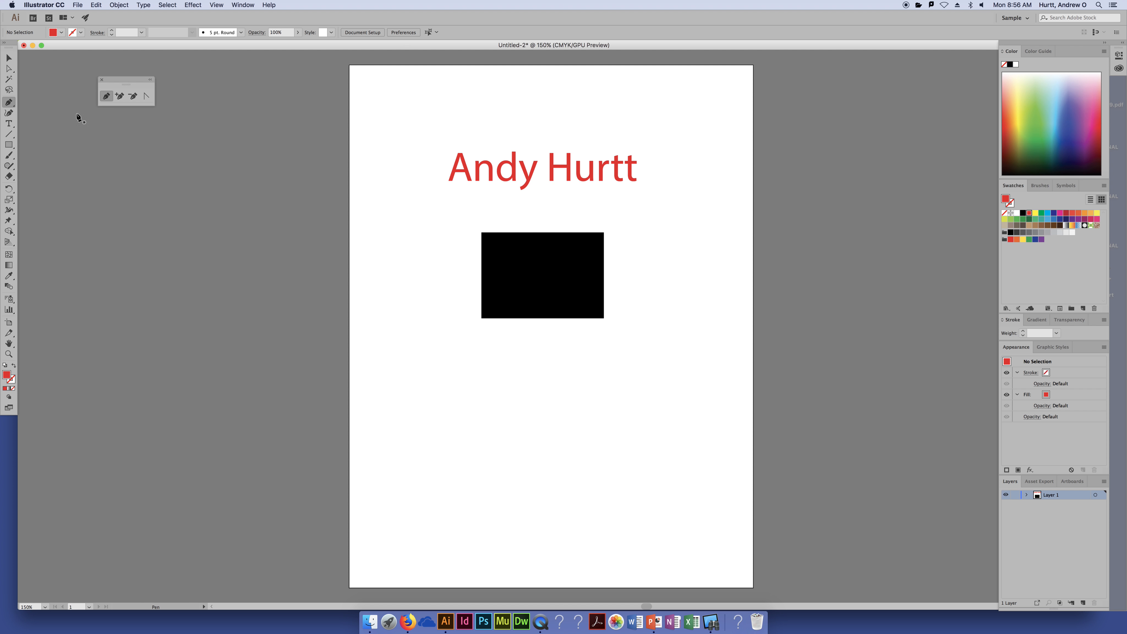
Float the Stroke, Symbols/Brushes, Color and Color Guide panels, closing Color and Color Guide
left_click(102, 79)
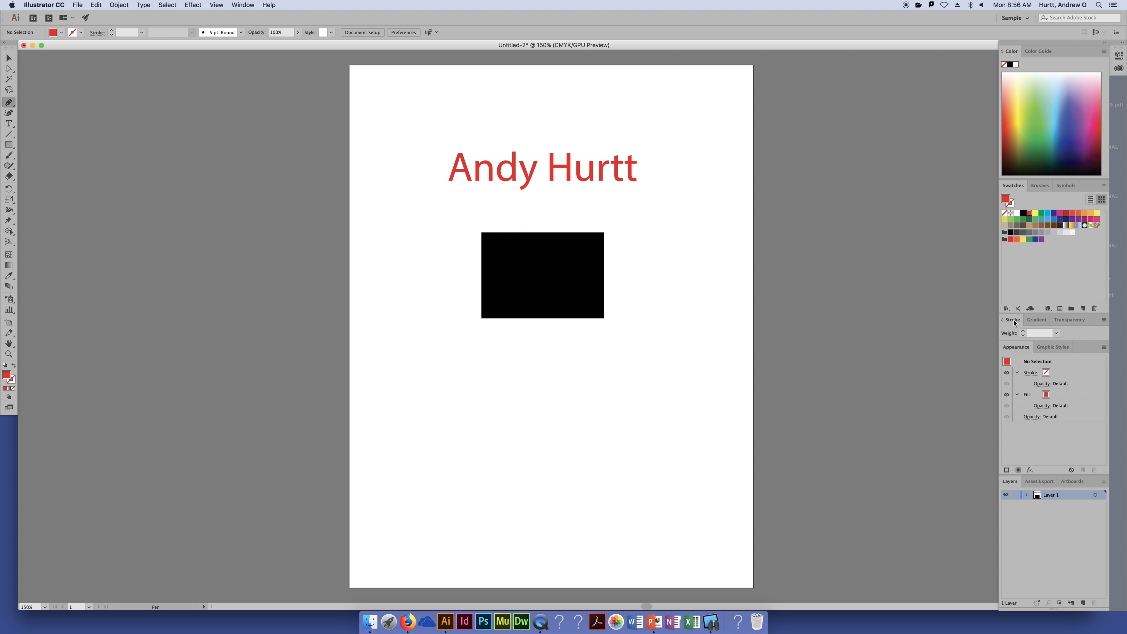
mouse_move(1013, 320)
left_mouse_down()
mouse_move(1028, 179)
mouse_move(1057, 212)
mouse_move(838, 202)
left_mouse_up()
mouse_move(1043, 210)
left_mouse_down()
mouse_move(878, 268)
mouse_move(879, 205)
left_mouse_up()
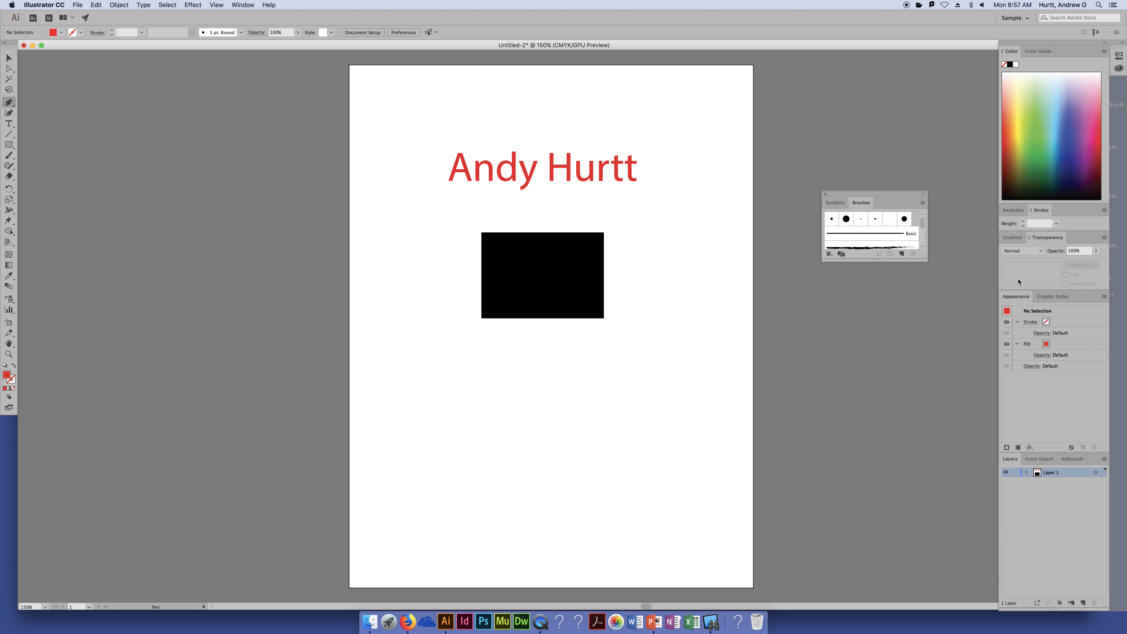
left_click_drag(1015, 56, 834, 99)
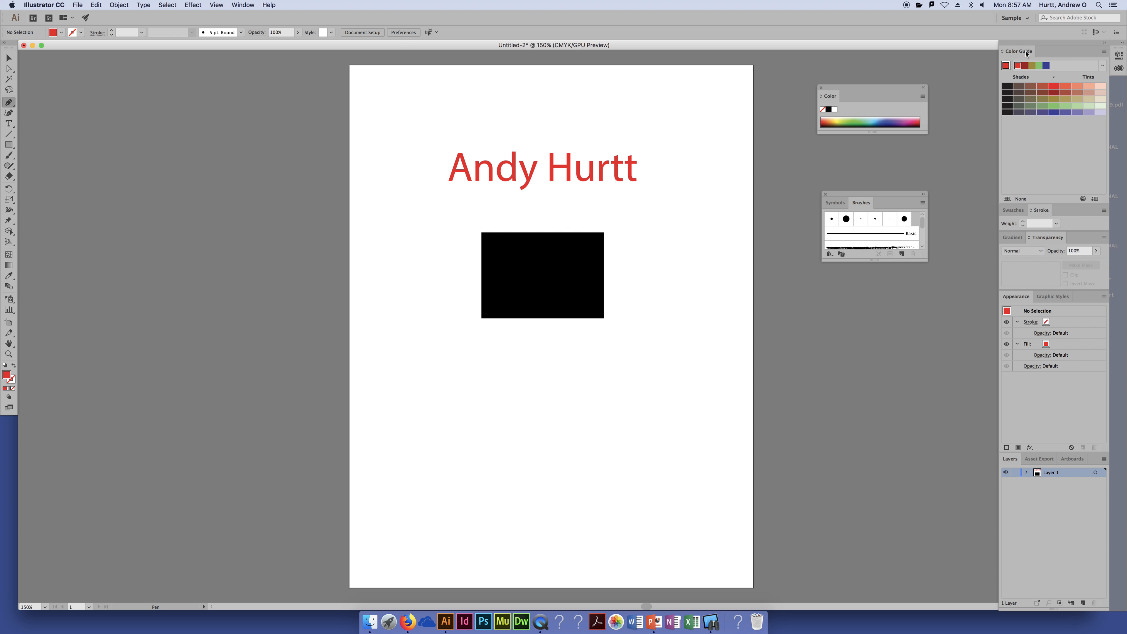
left_click(821, 88)
left_click_drag(1018, 51, 777, 88)
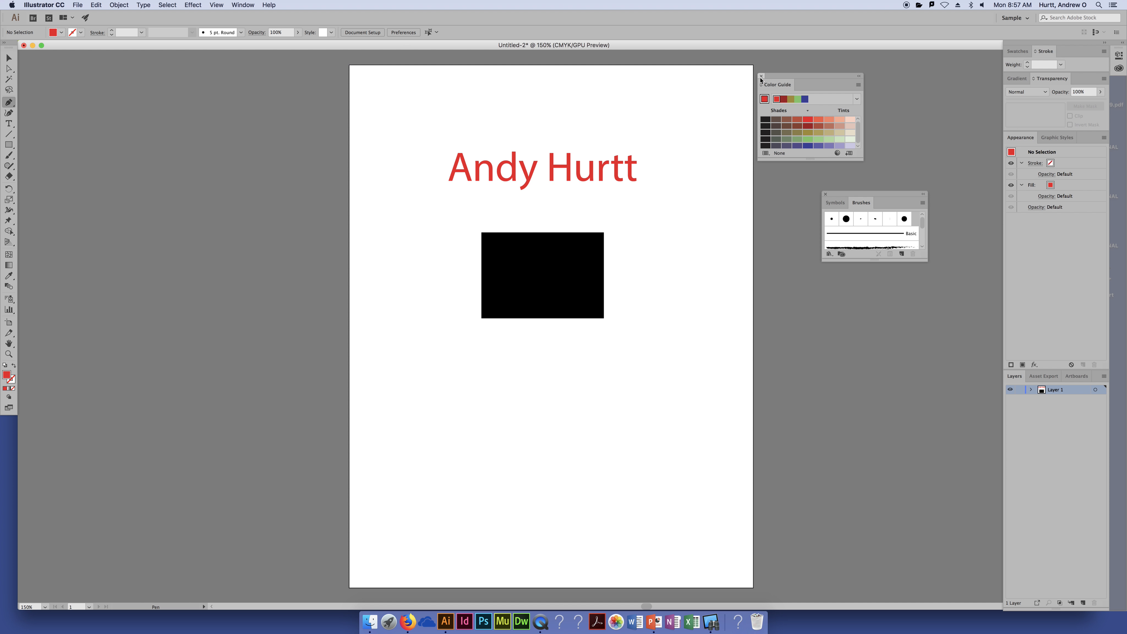
left_click(761, 76)
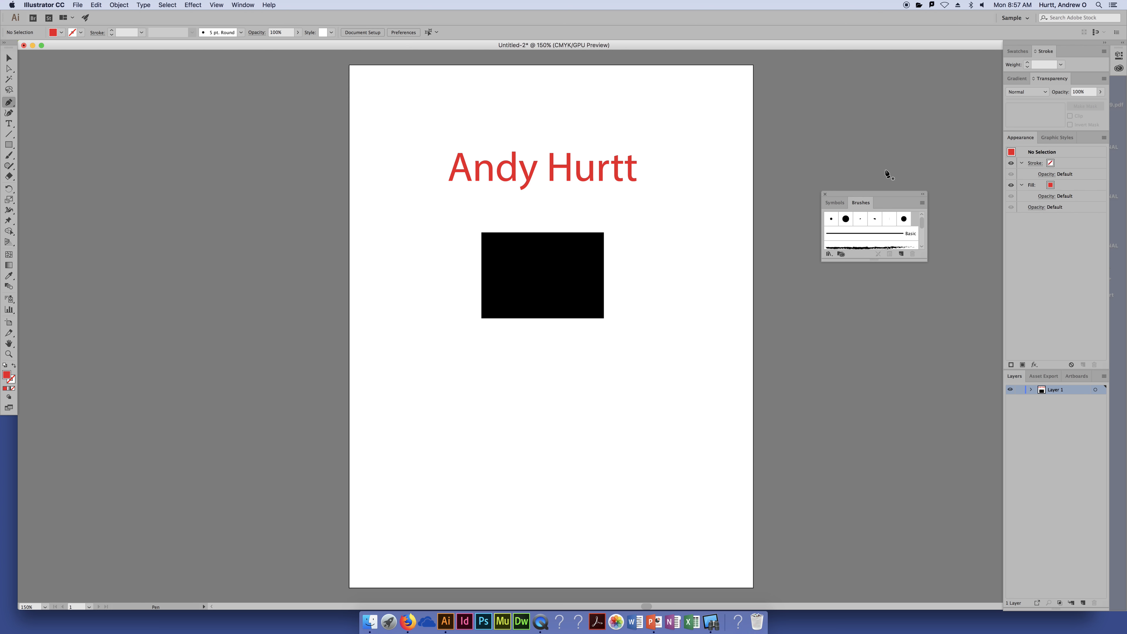
Dock the Symbols and Brushes group into the right column above Appearance
mouse_move(880, 194)
left_mouse_down()
mouse_move(1032, 151)
mouse_move(934, 126)
mouse_move(1016, 147)
mouse_move(1050, 139)
mouse_move(990, 156)
mouse_move(1004, 165)
mouse_move(1049, 135)
mouse_move(1050, 145)
mouse_move(1045, 93)
mouse_move(1048, 141)
mouse_move(991, 160)
mouse_move(1044, 144)
left_mouse_up()
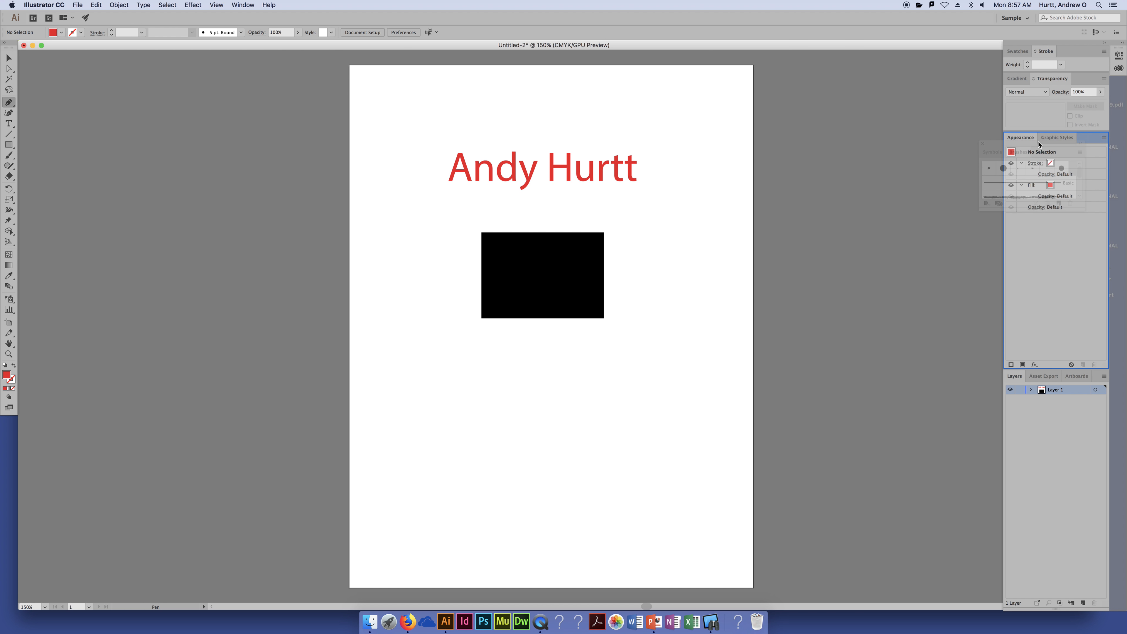
mouse_move(1042, 142)
left_mouse_down()
mouse_move(1048, 73)
mouse_move(1045, 133)
left_mouse_up()
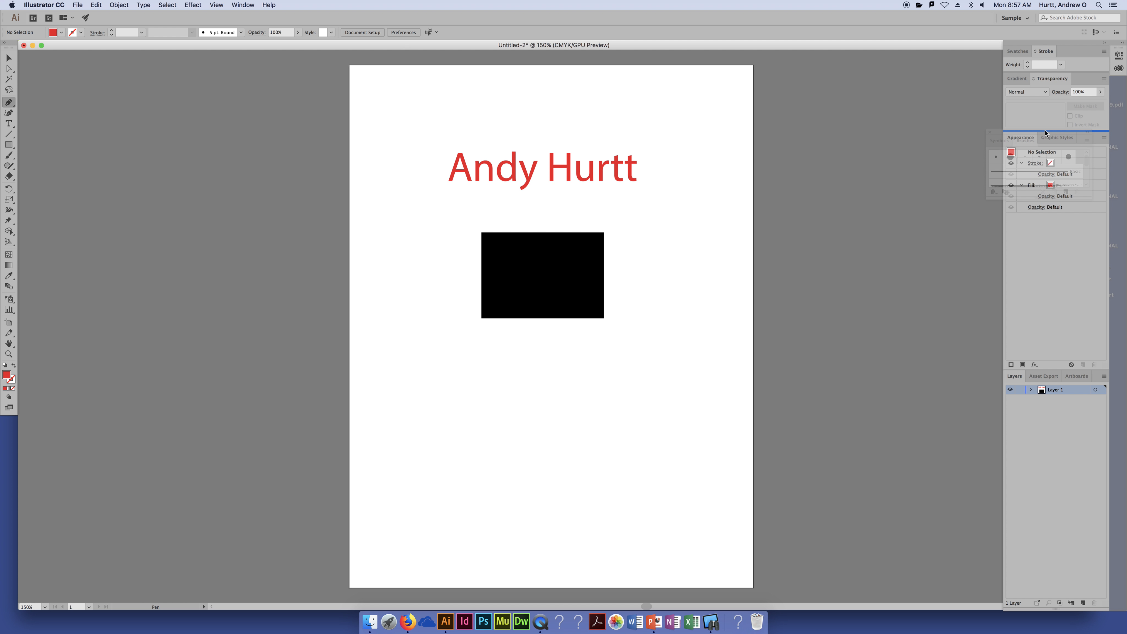
left_click_drag(1046, 132, 1046, 133)
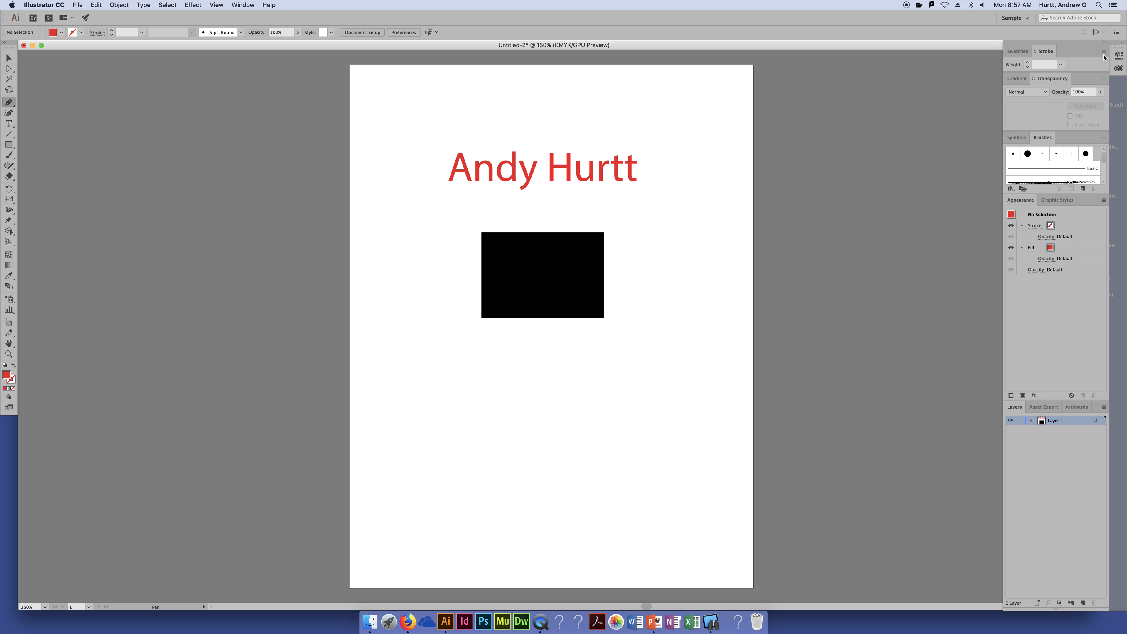
Collapse and re-expand the panel dock, then choose the Selection tool
left_click(1105, 43)
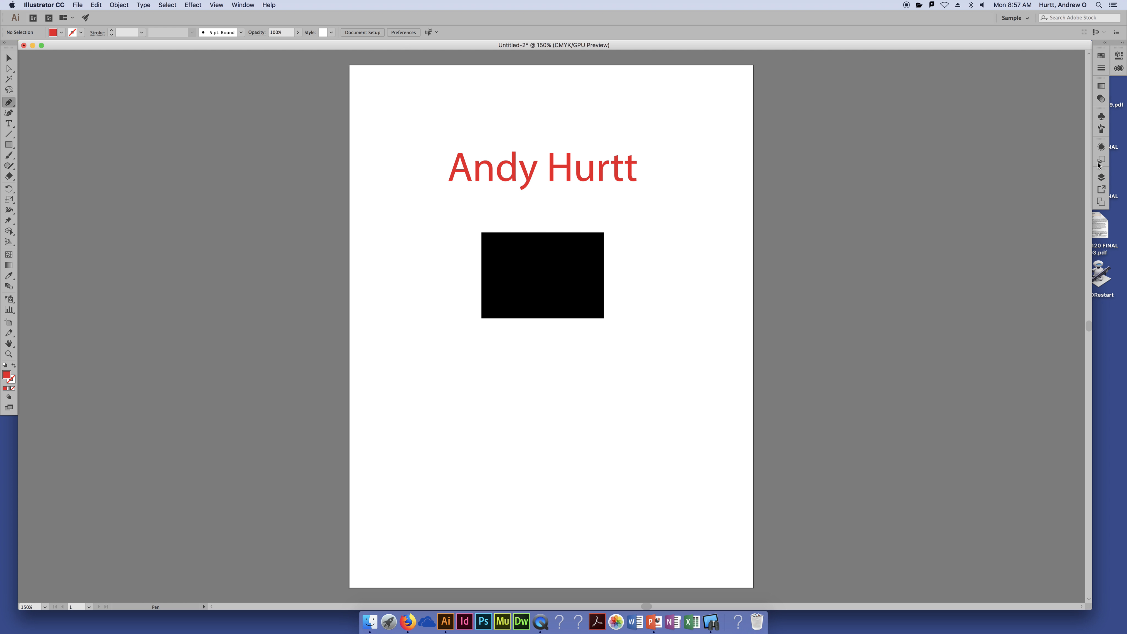
left_click(1105, 43)
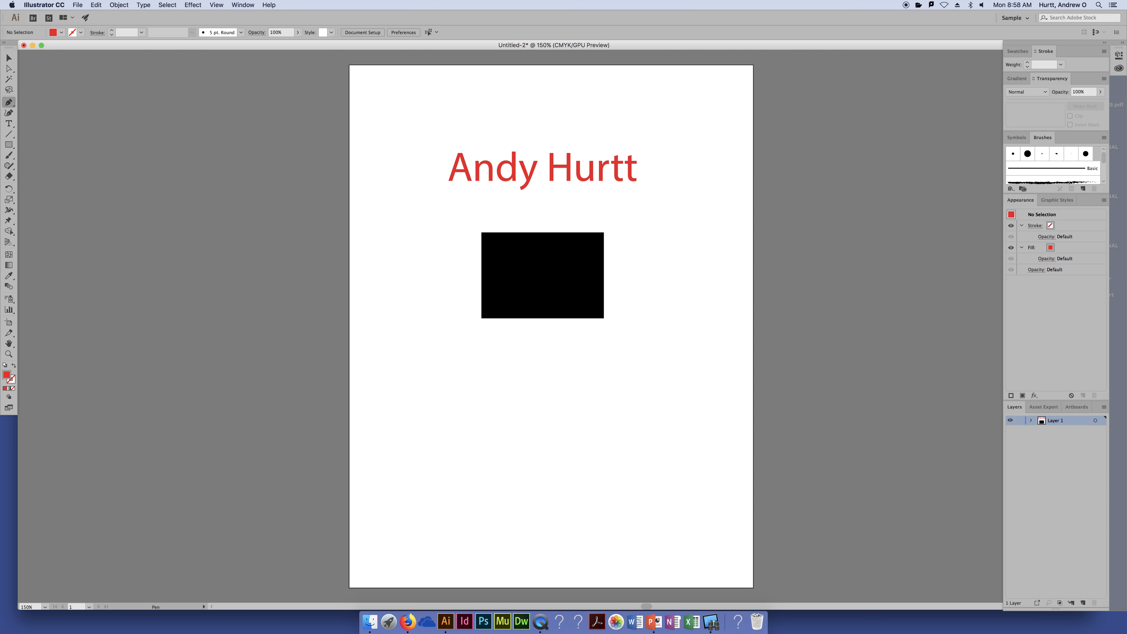
left_click(8, 58)
Zoom in on the artwork twice with View > Zoom In
left_click(210, 5)
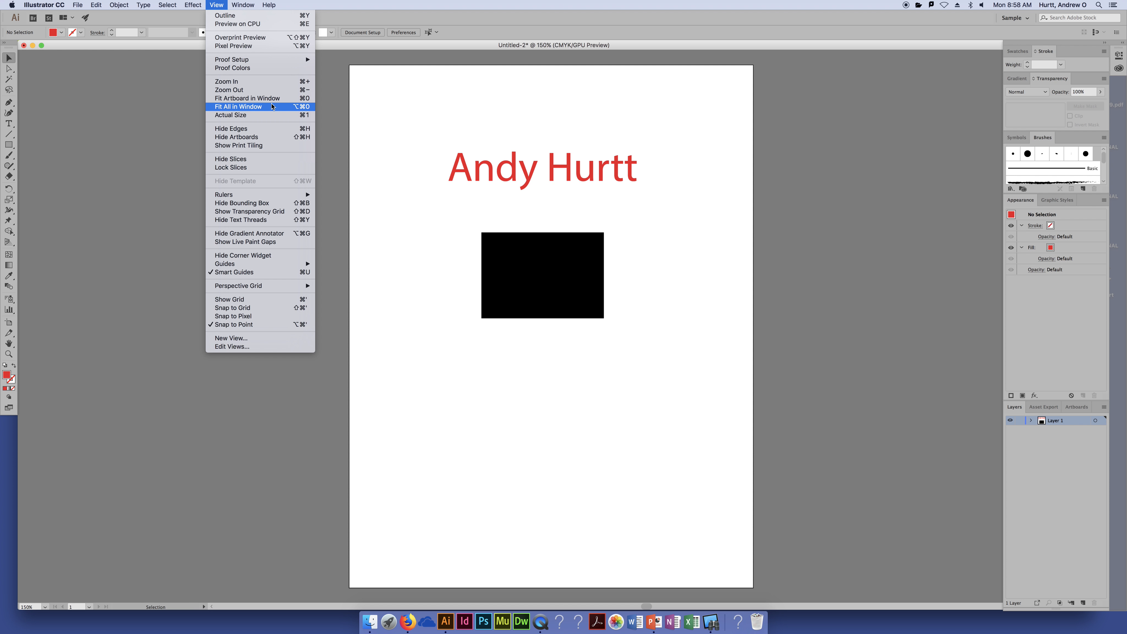
left_click(385, 134)
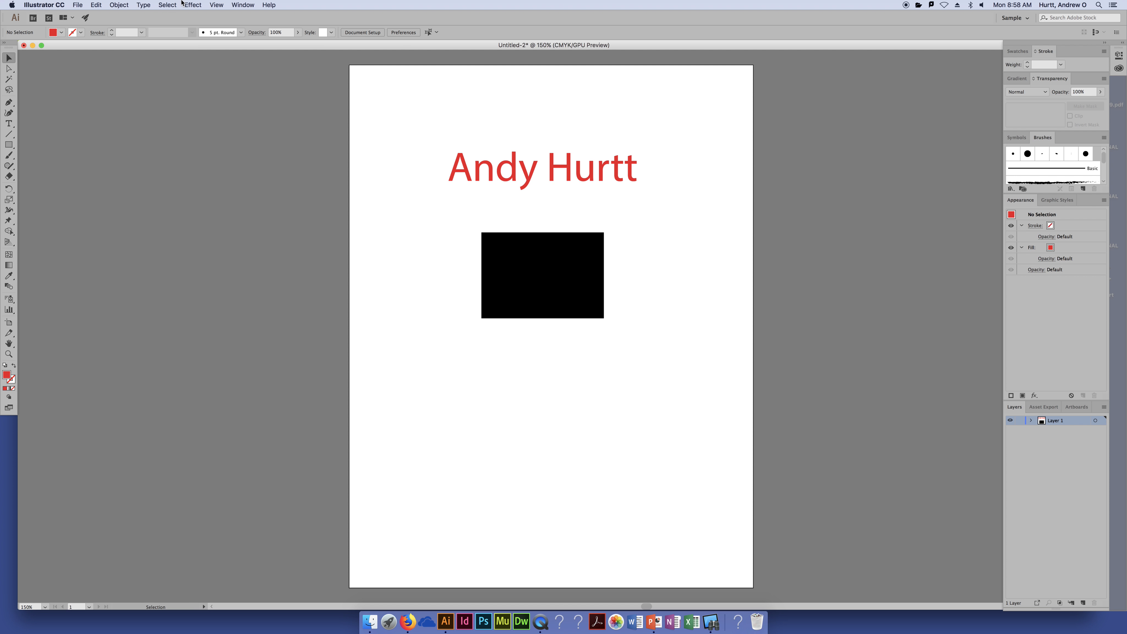
left_click(216, 6)
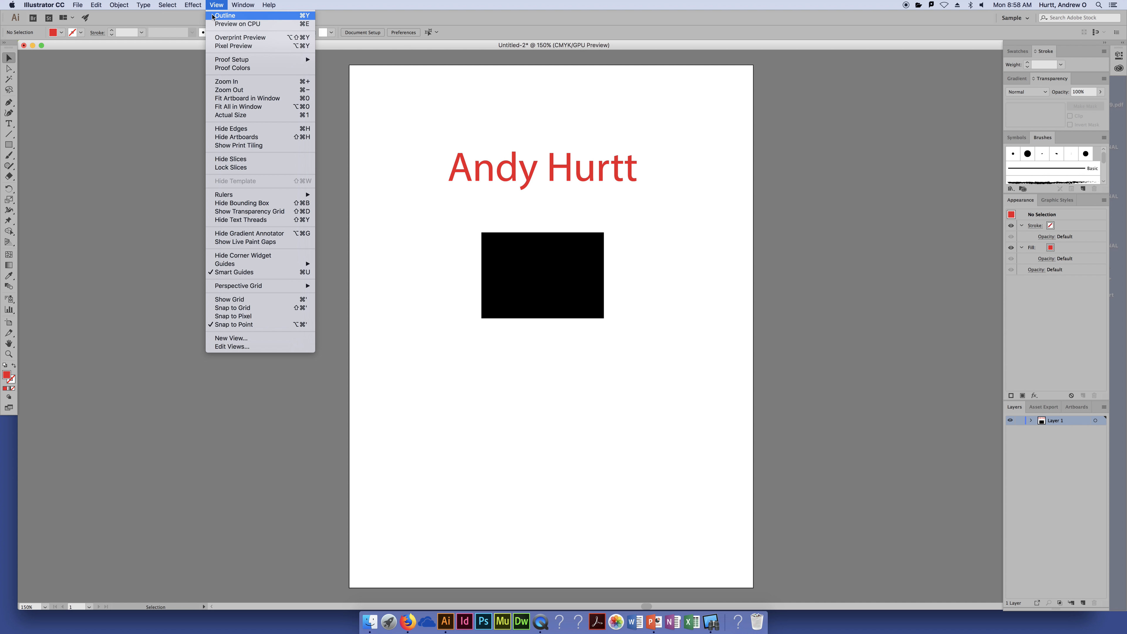
left_click(236, 83)
left_click(216, 5)
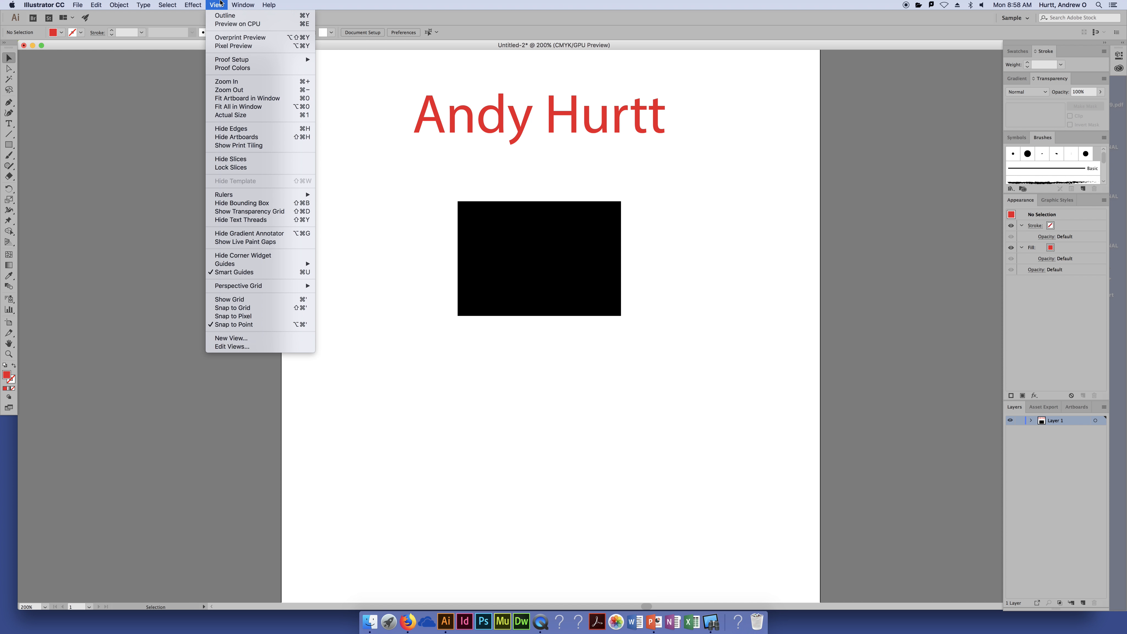
left_click(242, 82)
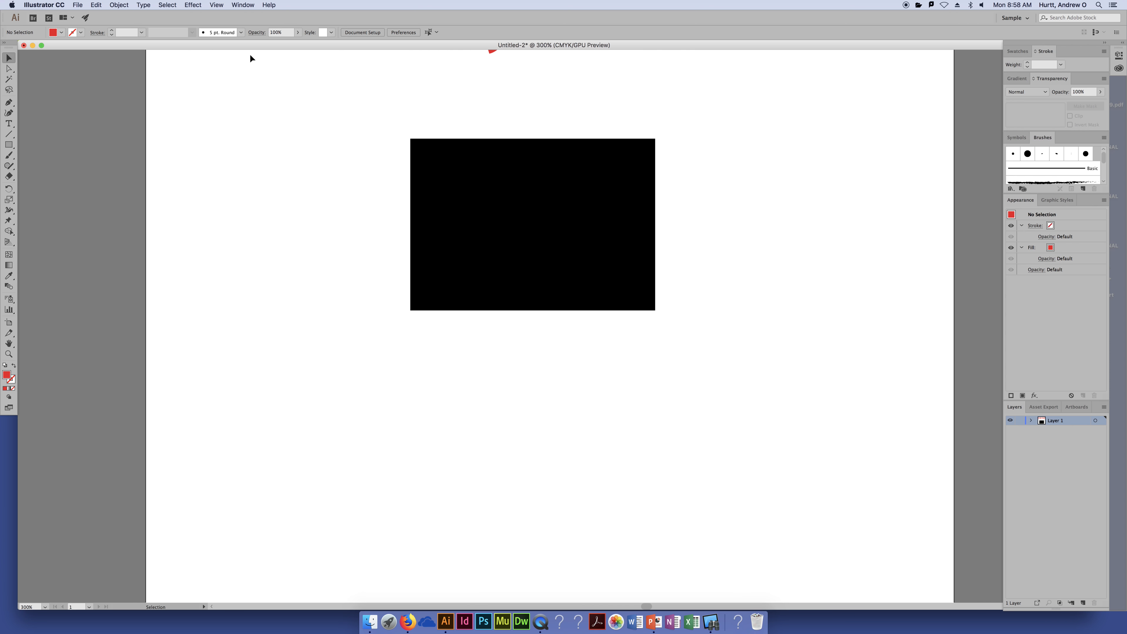
Zoom out and back in with Cmd+= and Cmd+-, ending at 600%, ready to pan
key("super+equal")
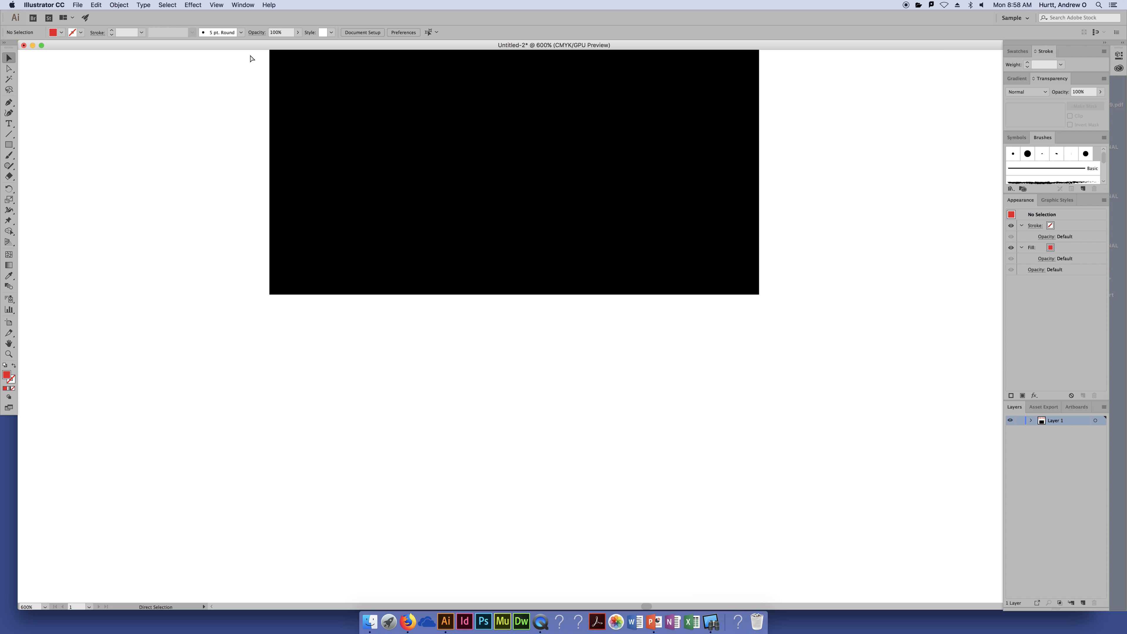
key("super+minus")
key("super+minus")
key("super+minus")
key("super+minus")
key("super+equal")
key("super+equal")
key("super+equal")
key("super+equal")
key("super+minus")
key("super+minus")
key("super+minus")
key("super+equal")
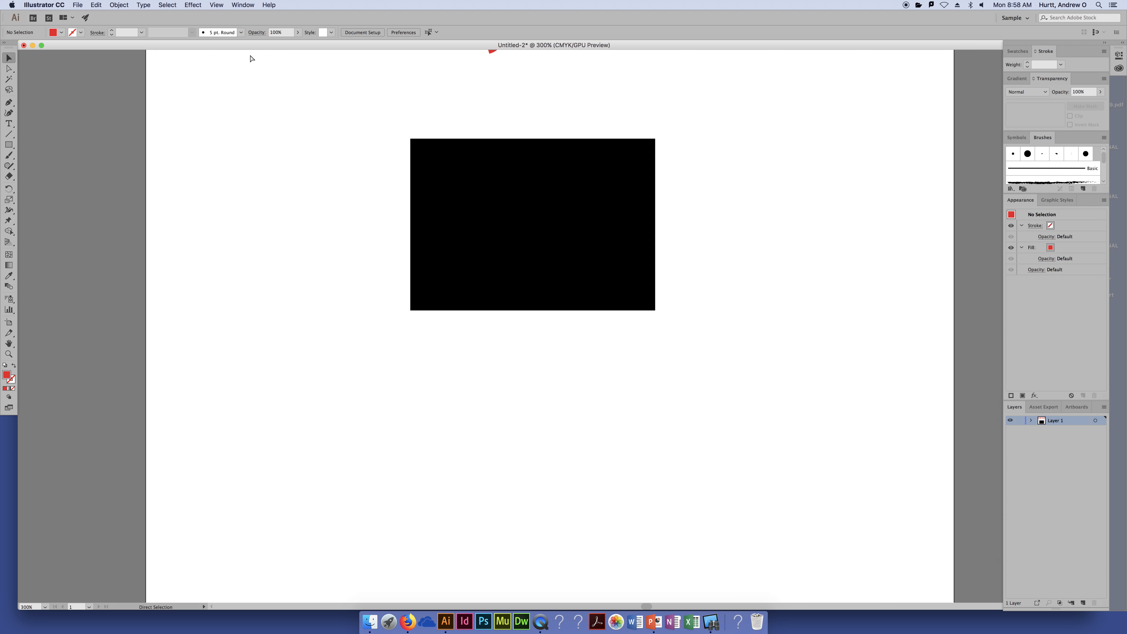
key("super+equal")
key("super+equal")
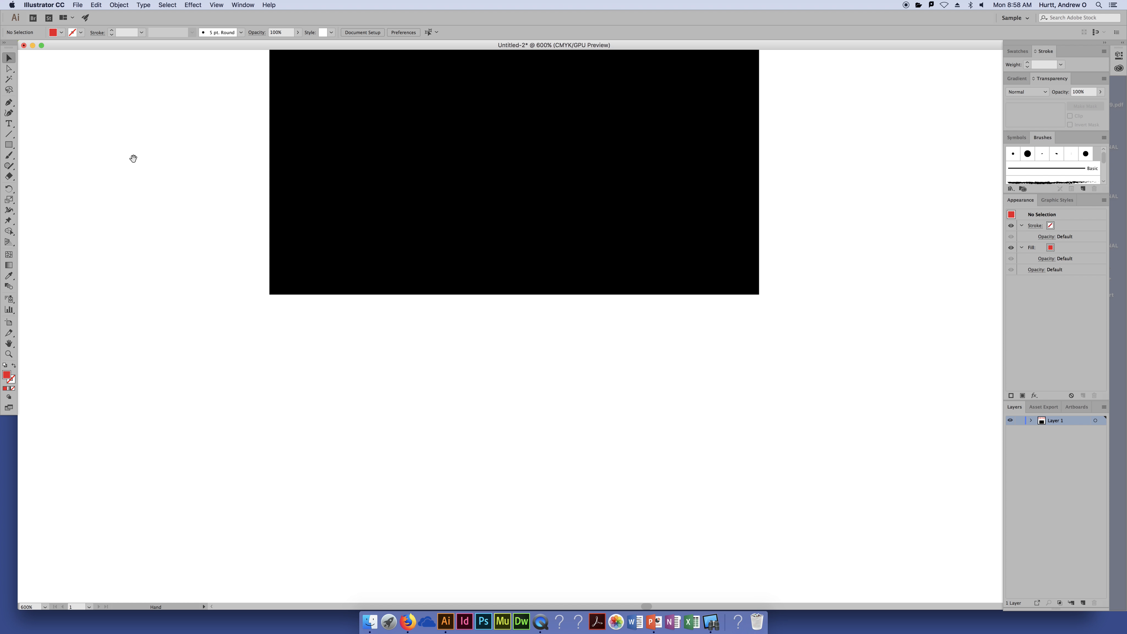
key("space")
left_click_drag(561, 100, 440, 559)
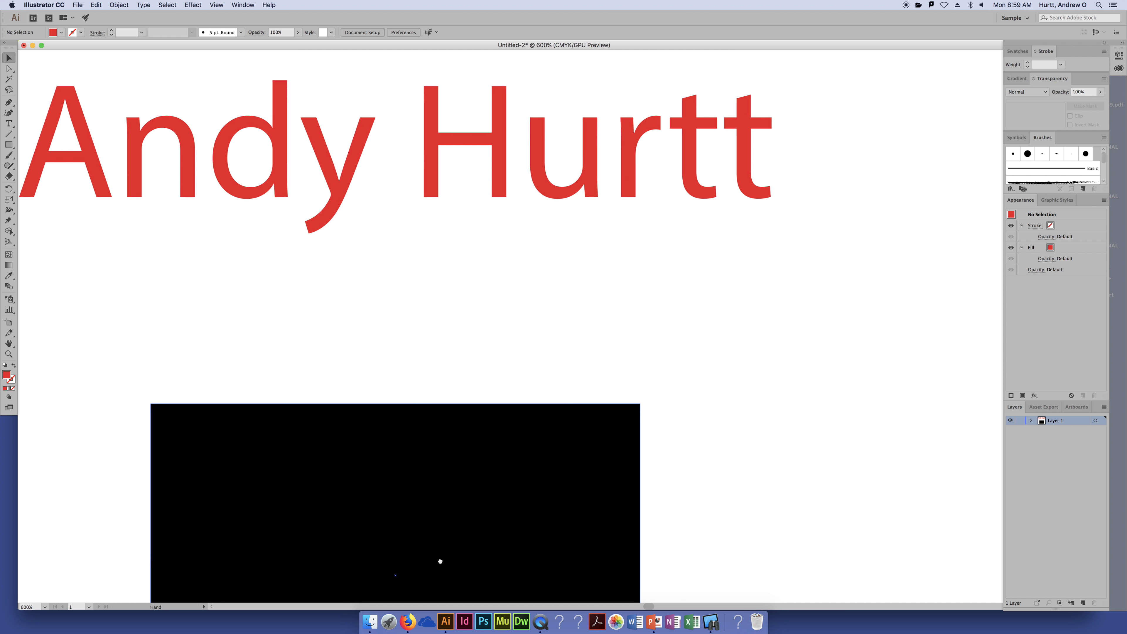
left_click_drag(424, 244, 564, 305)
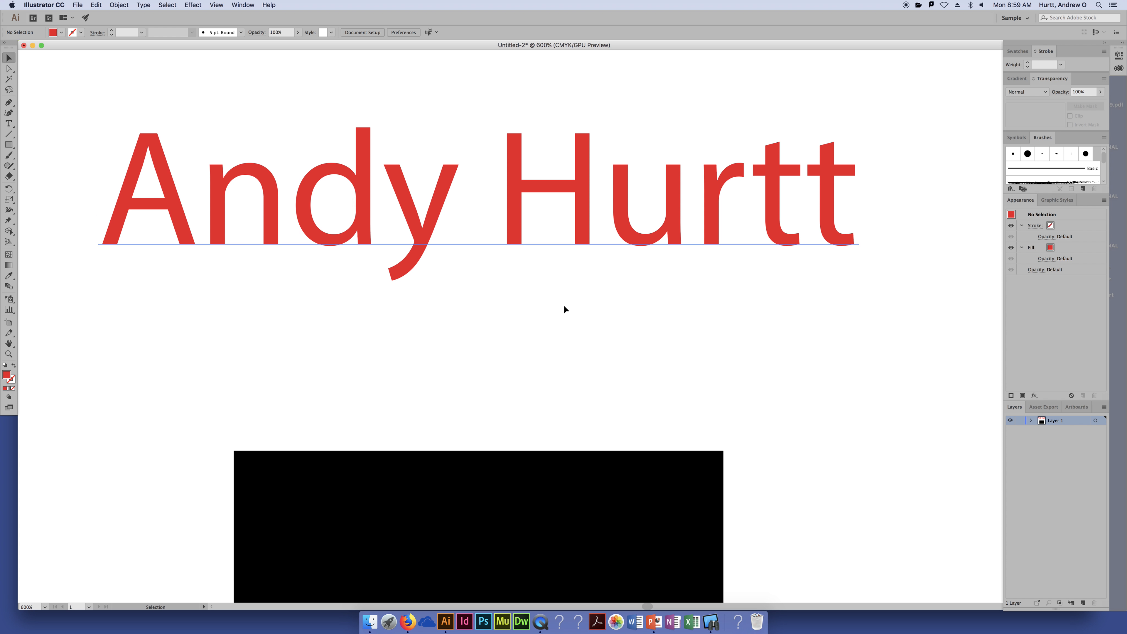
left_click_drag(602, 203, 608, 270)
key("super+plus")
key("super+plus")
key("super+plus")
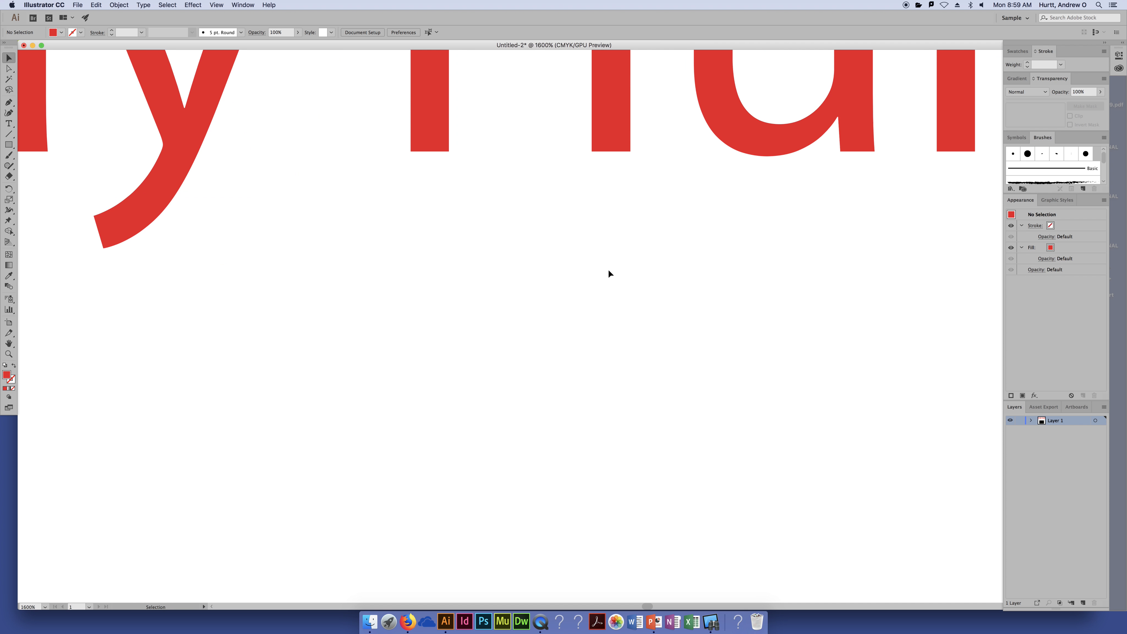
Pan to the letters 'And', zoom in and out, then fit the whole page with Cmd+0
left_click_drag(195, 107, 679, 275)
left_click_drag(370, 200, 455, 232)
left_click_drag(198, 214, 277, 226)
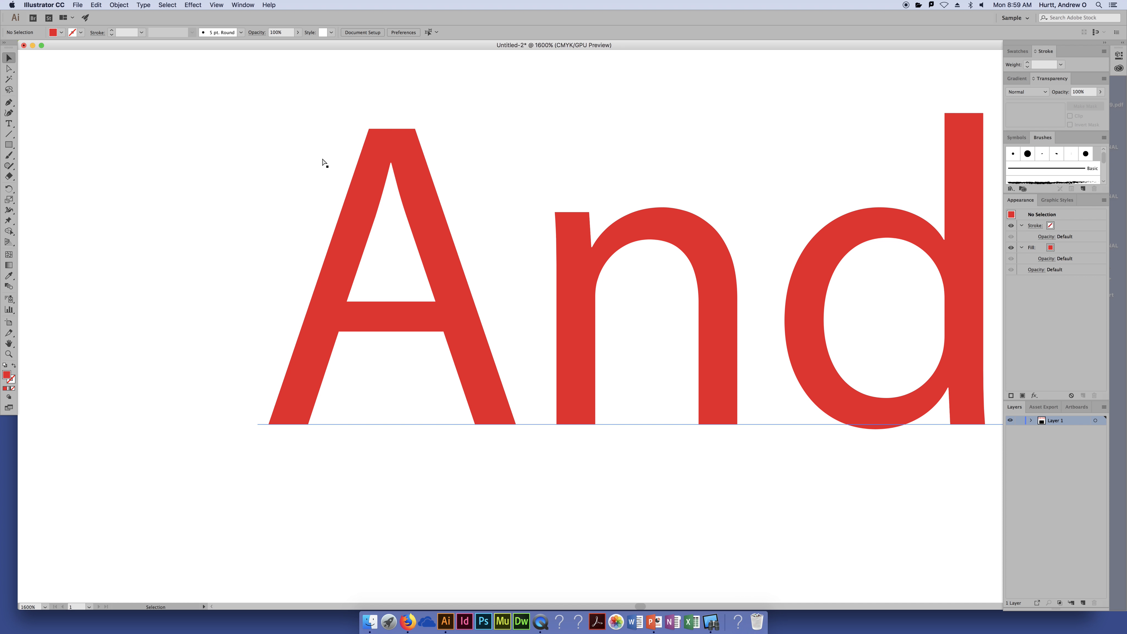
key("super+equal")
key("super+minus")
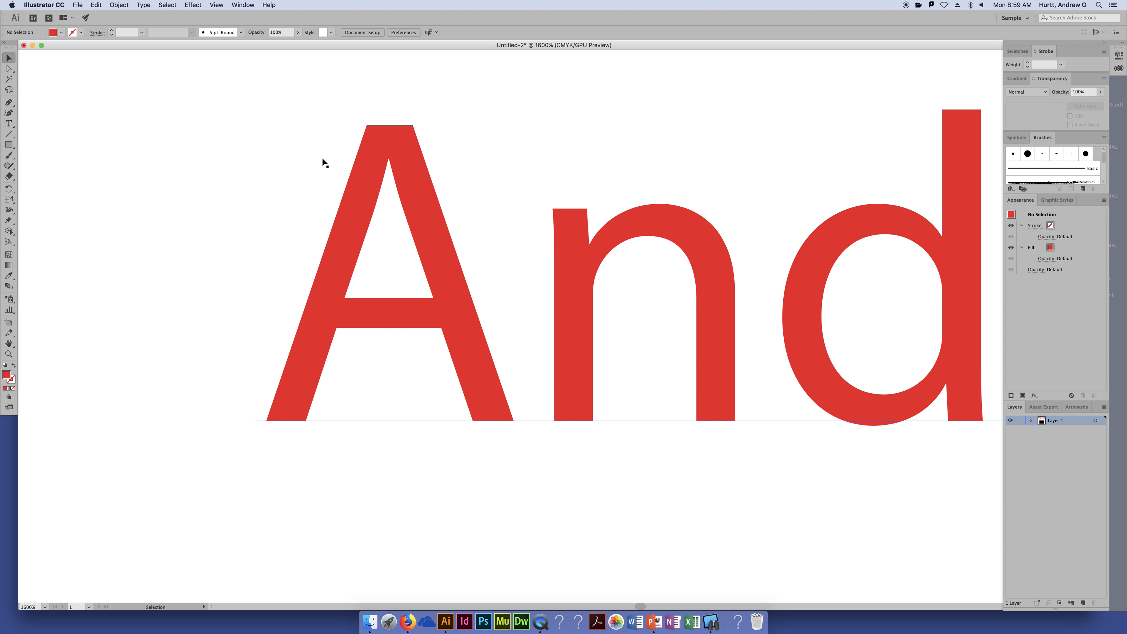
key("super+0")
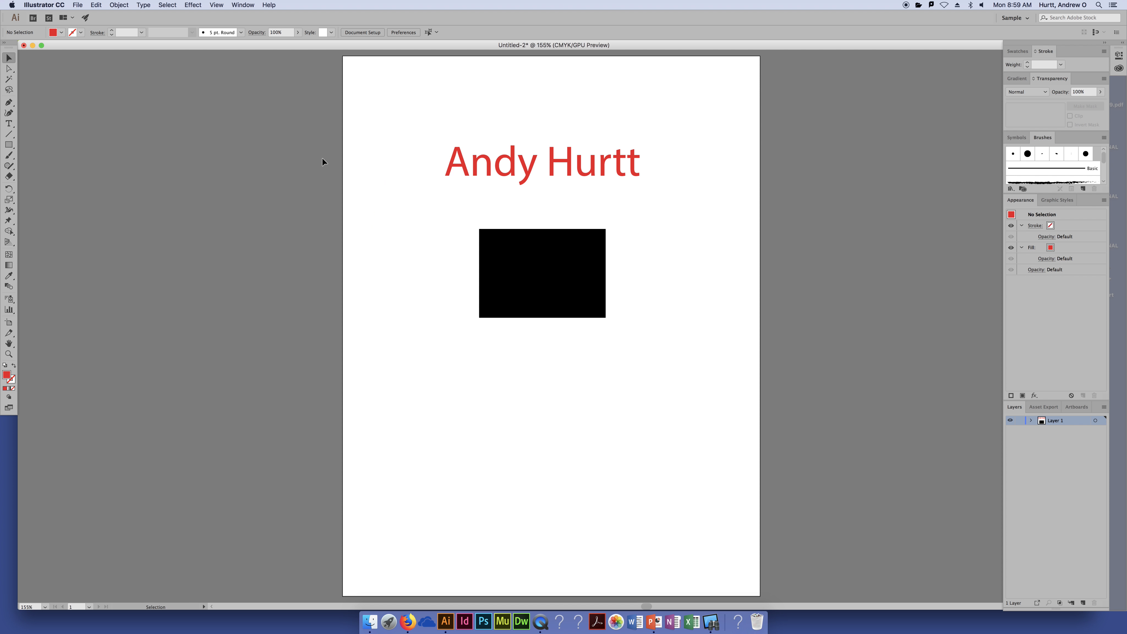
left_click(218, 5)
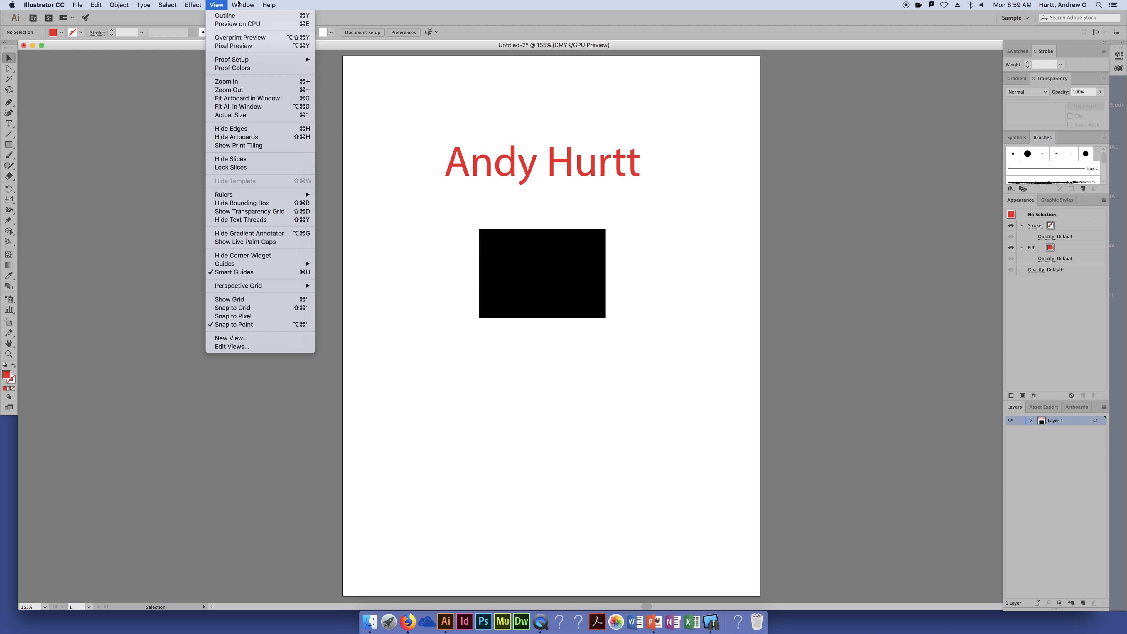
left_click(591, 196)
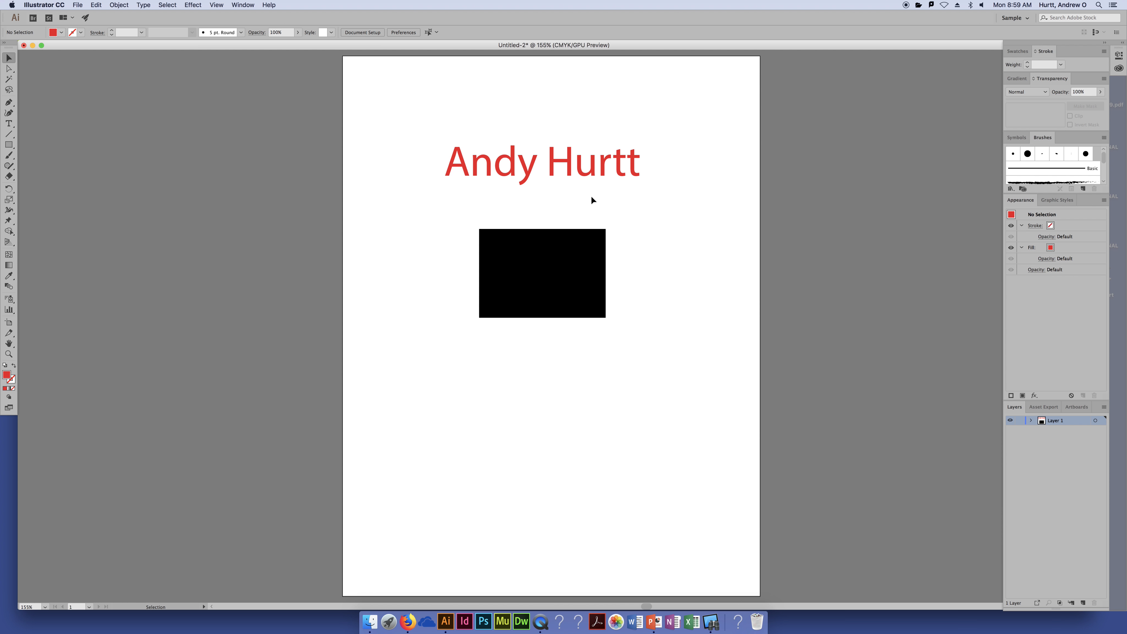
key("super+equal")
key("super+equal")
key("super+equal")
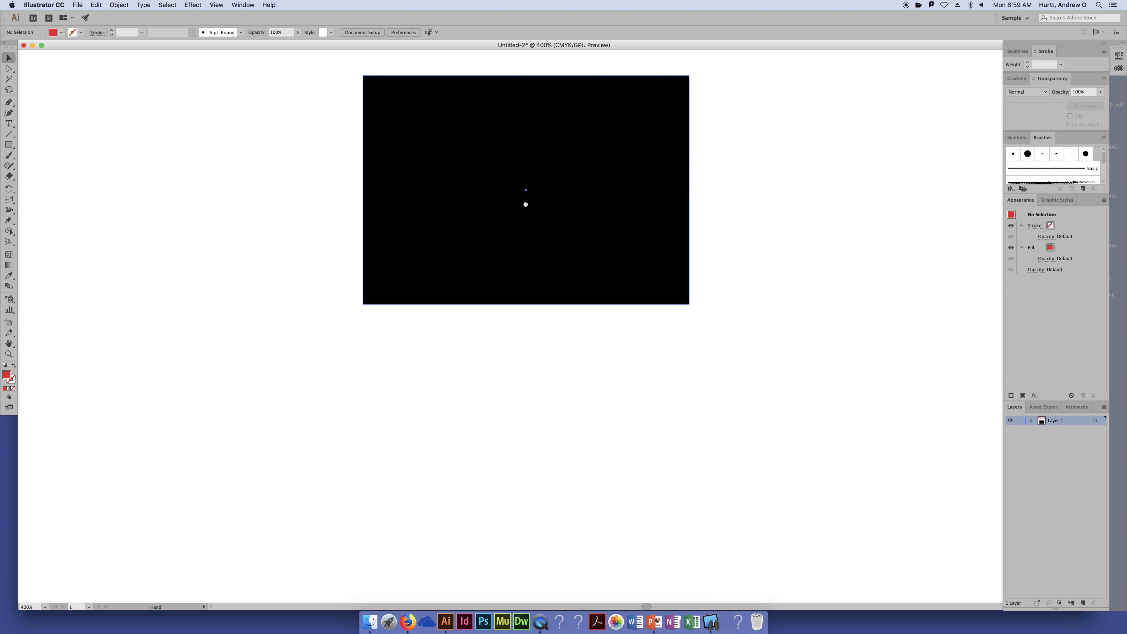
left_click_drag(525, 204, 345, 306)
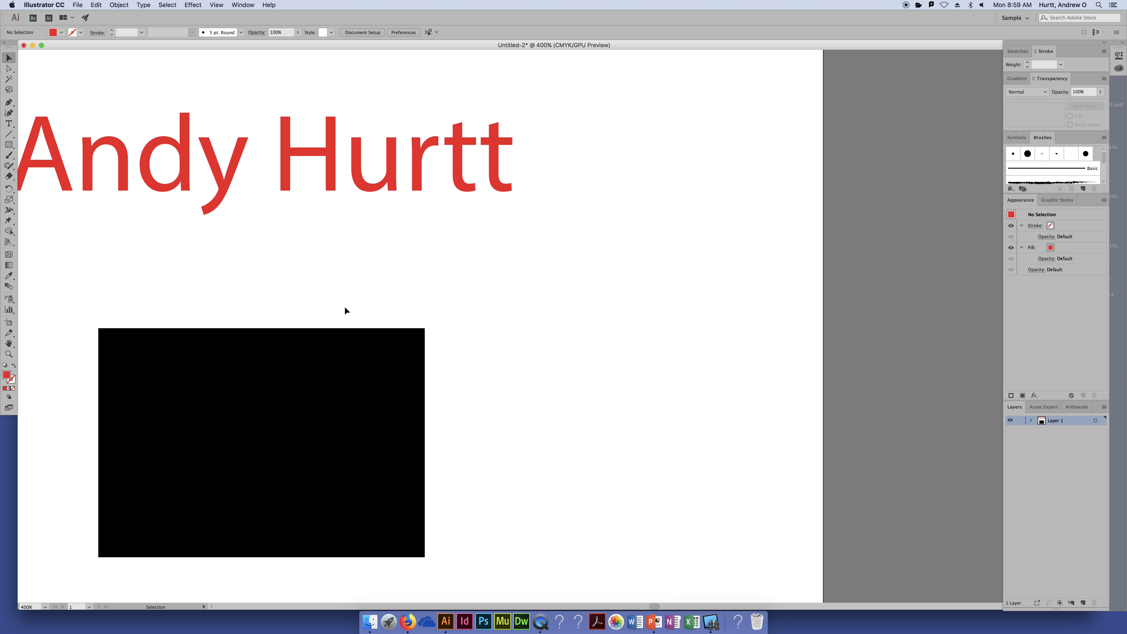
key("super+0")
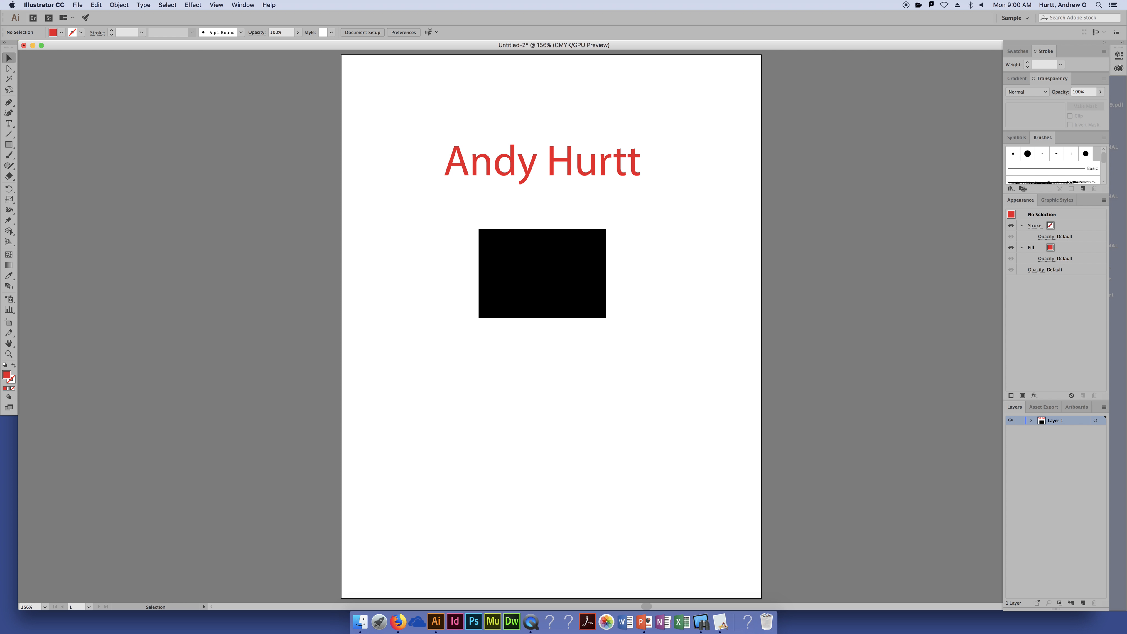
Select the black rectangle, show the Swatches panel, click the text, then reselect the rectangle
left_click(537, 316)
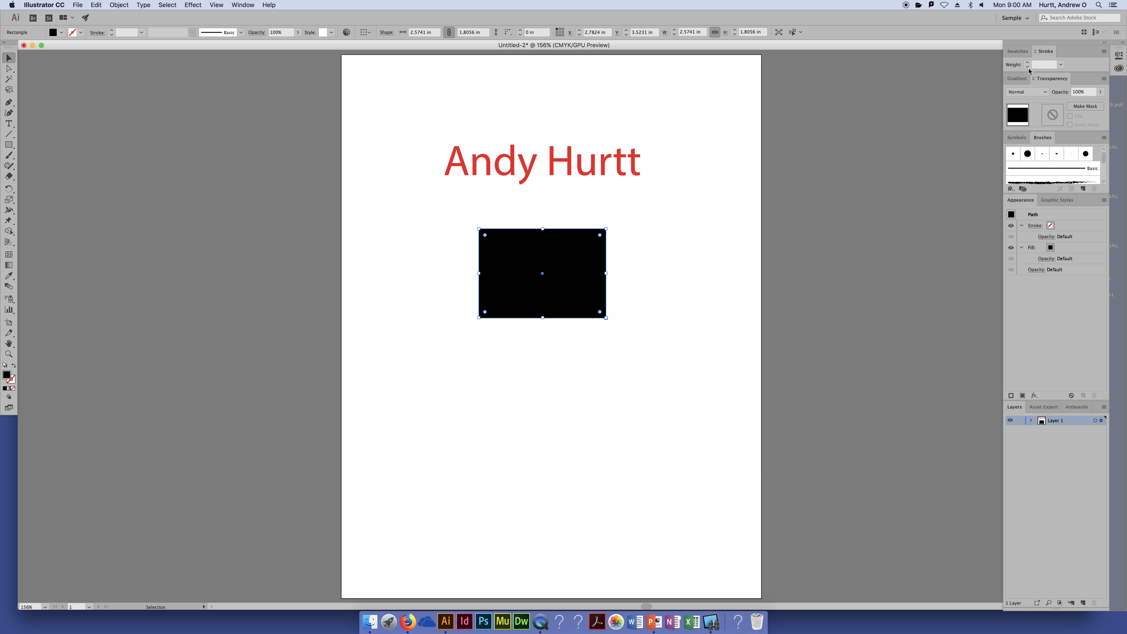
left_click(1017, 52)
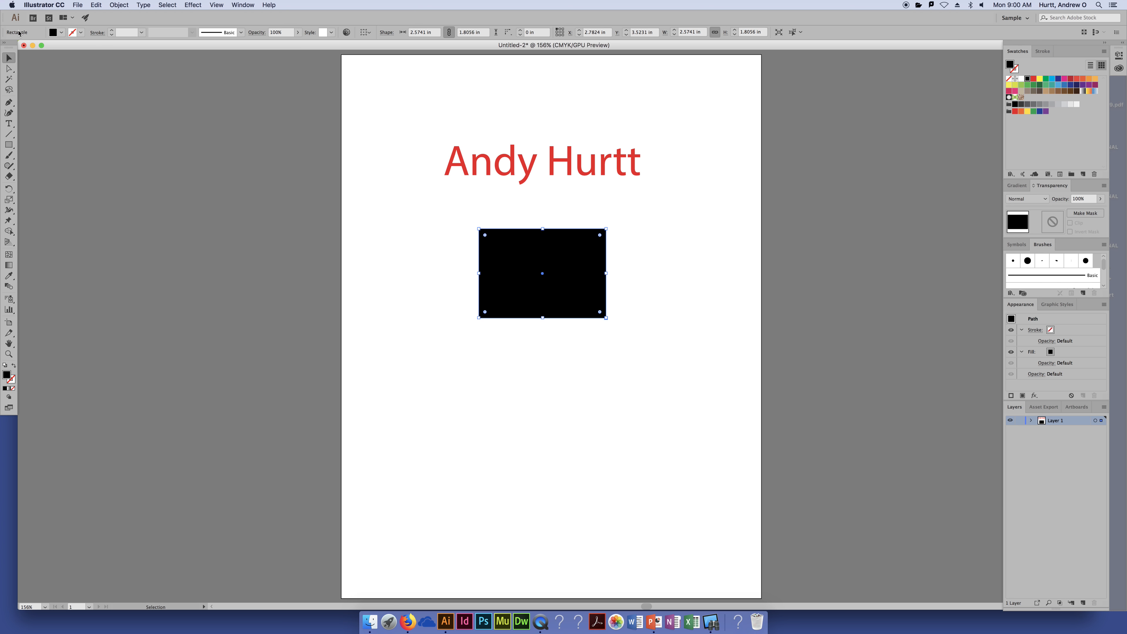
left_click(575, 164)
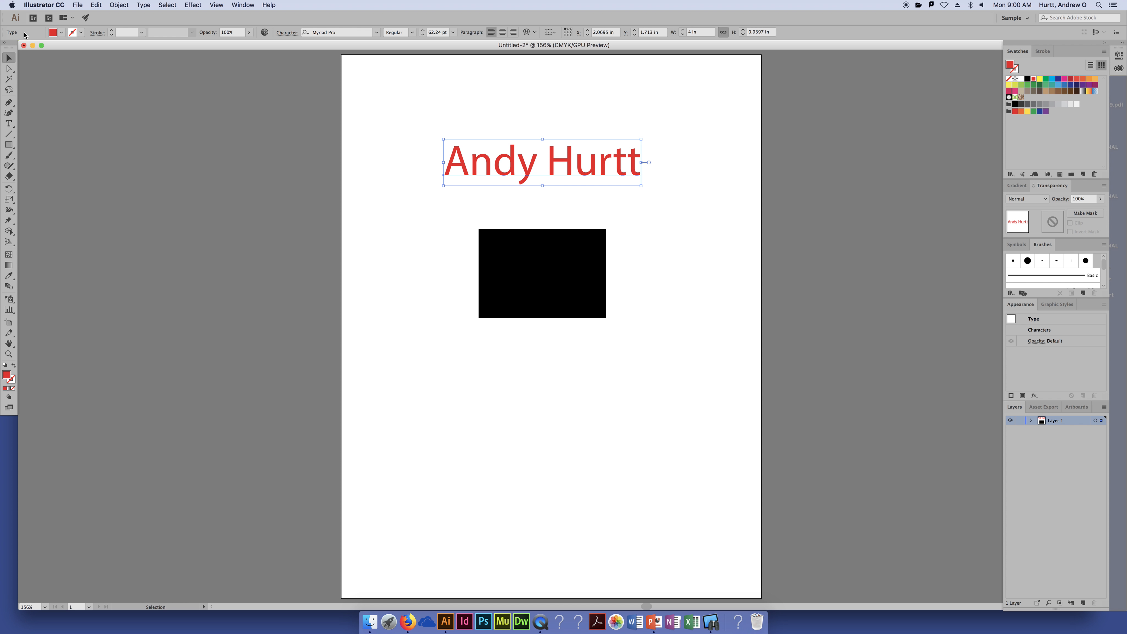
left_click(561, 274)
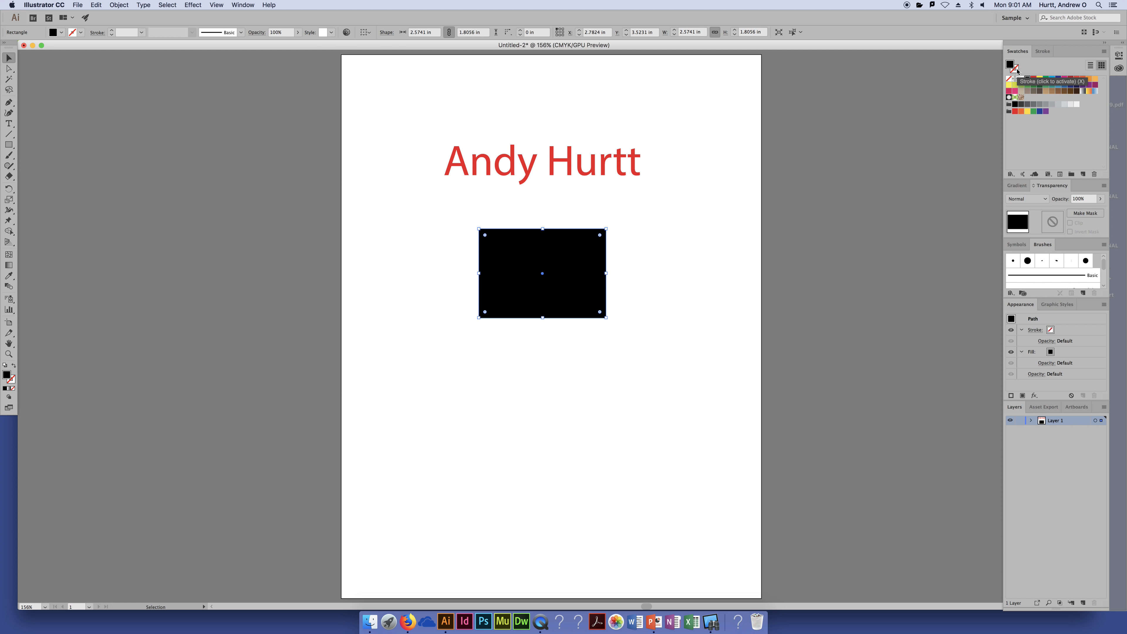
Swap the rectangle's fill and stroke twice, leaving solid black fill, then show the Stroke's Color panel
left_click(14, 366)
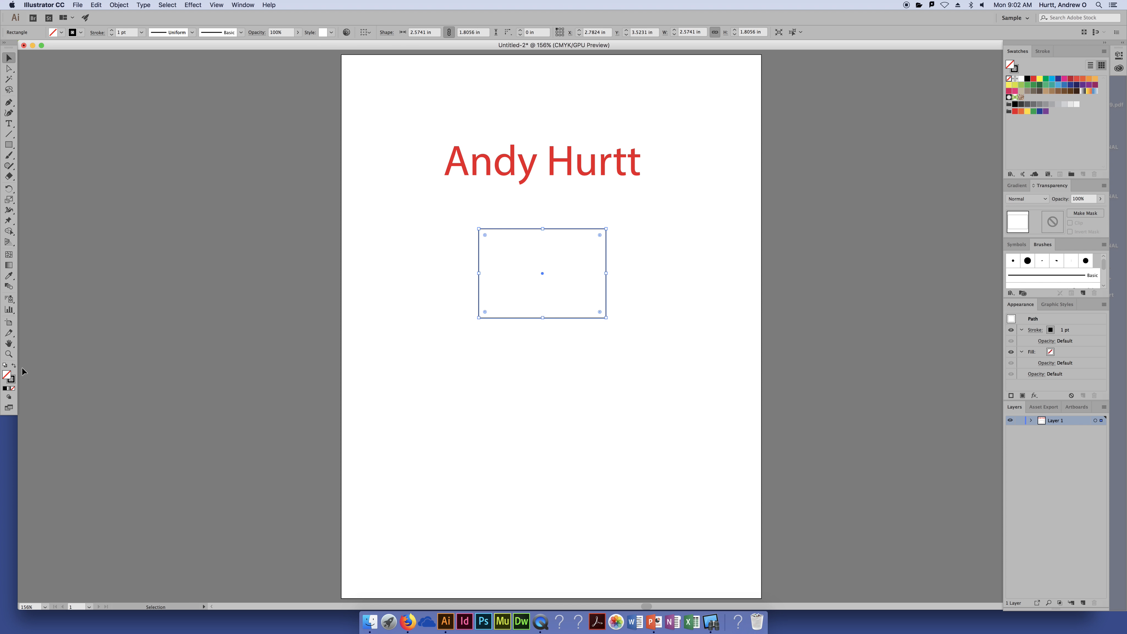
left_click(12, 365)
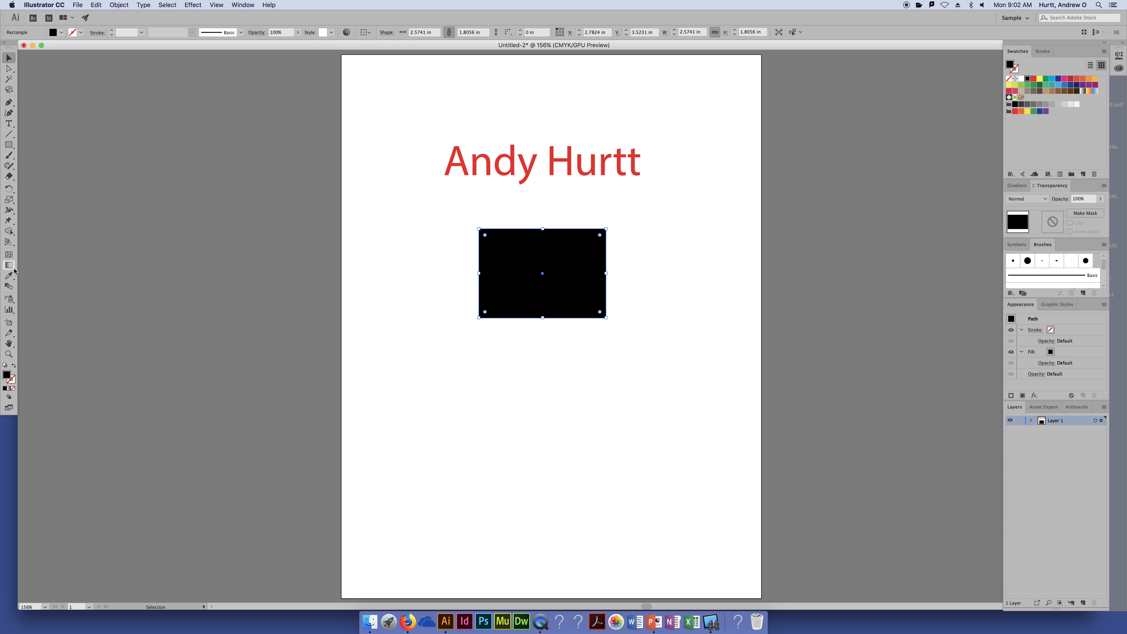
left_click(13, 365)
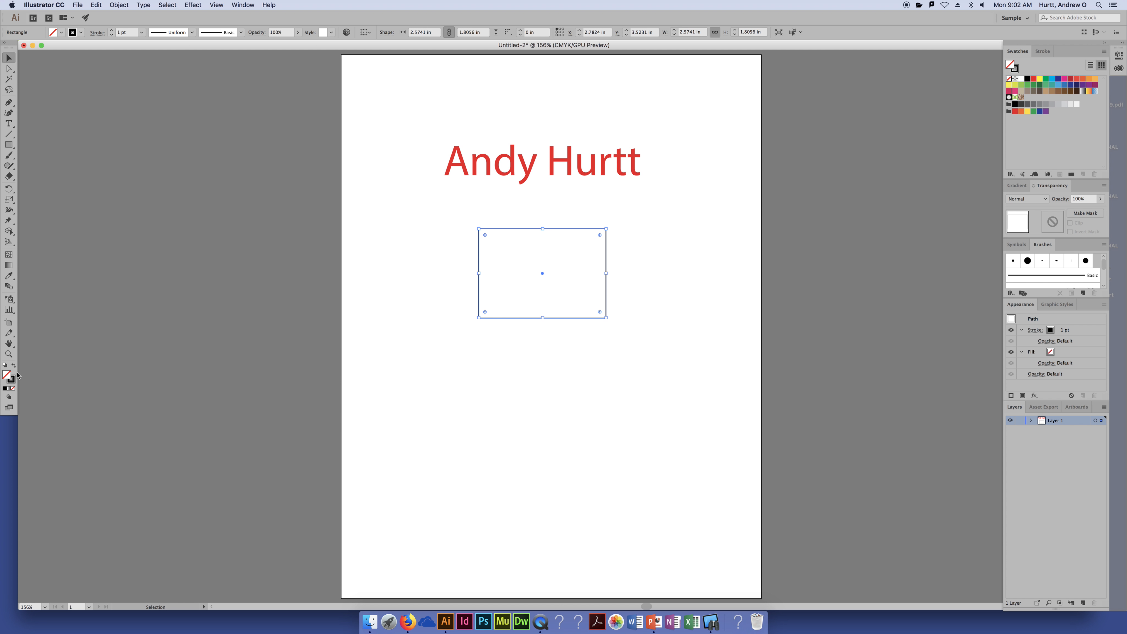
left_click(14, 365)
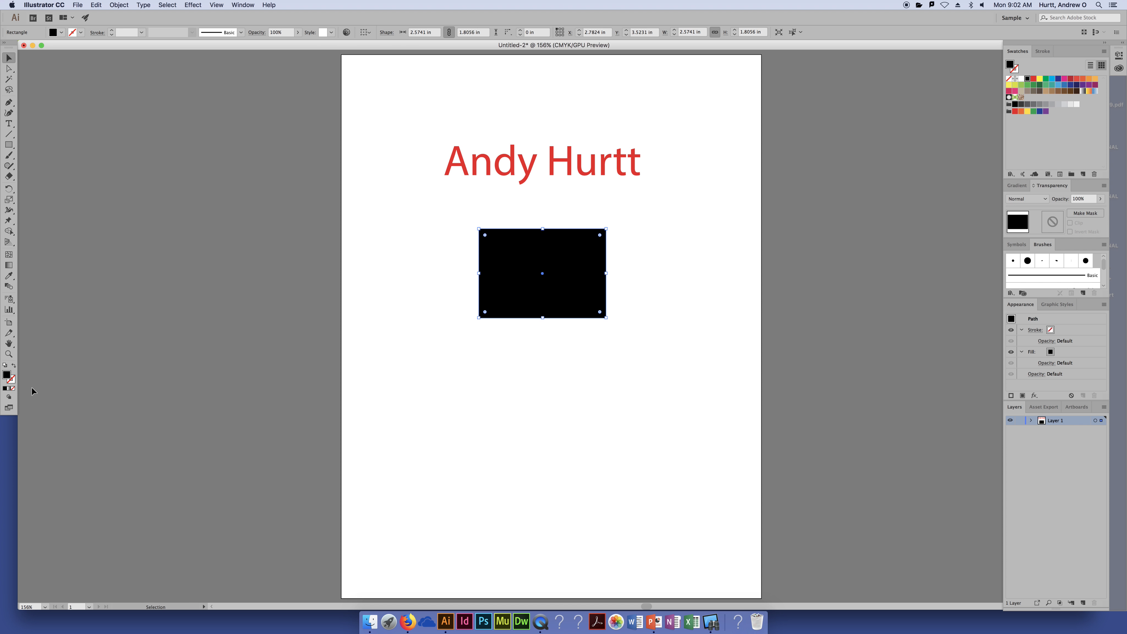
left_click(12, 380)
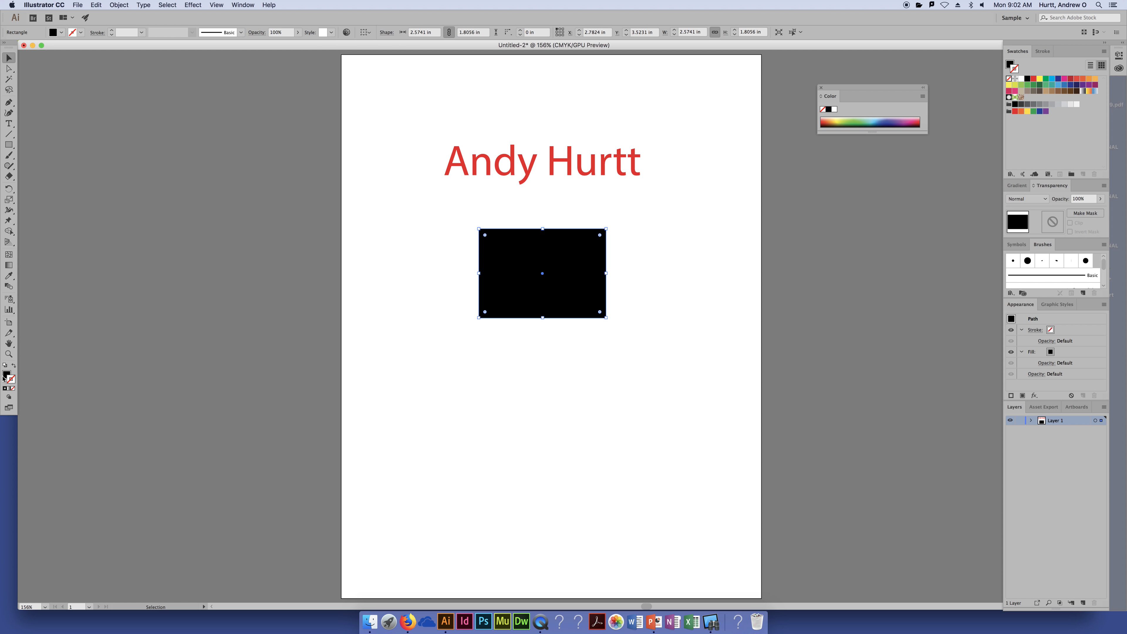
Make Stroke active and give the rectangle a red outline after trying blue swatches
left_click(10, 379)
left_click(1034, 81)
left_click(1057, 85)
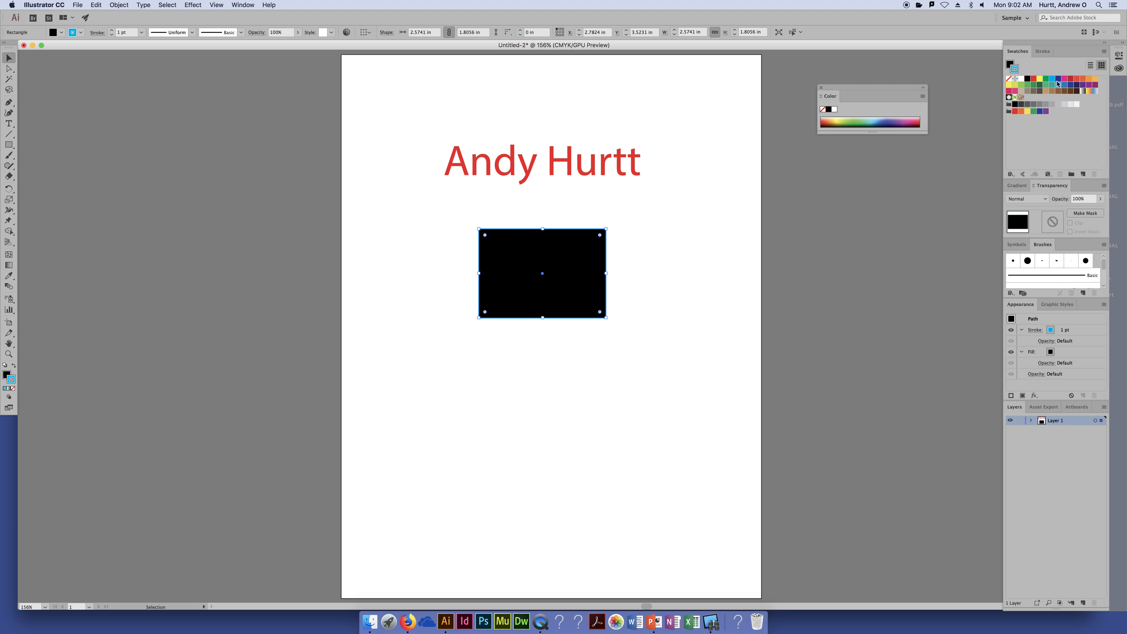
key("super+equal")
key("super+equal")
key("super+equal")
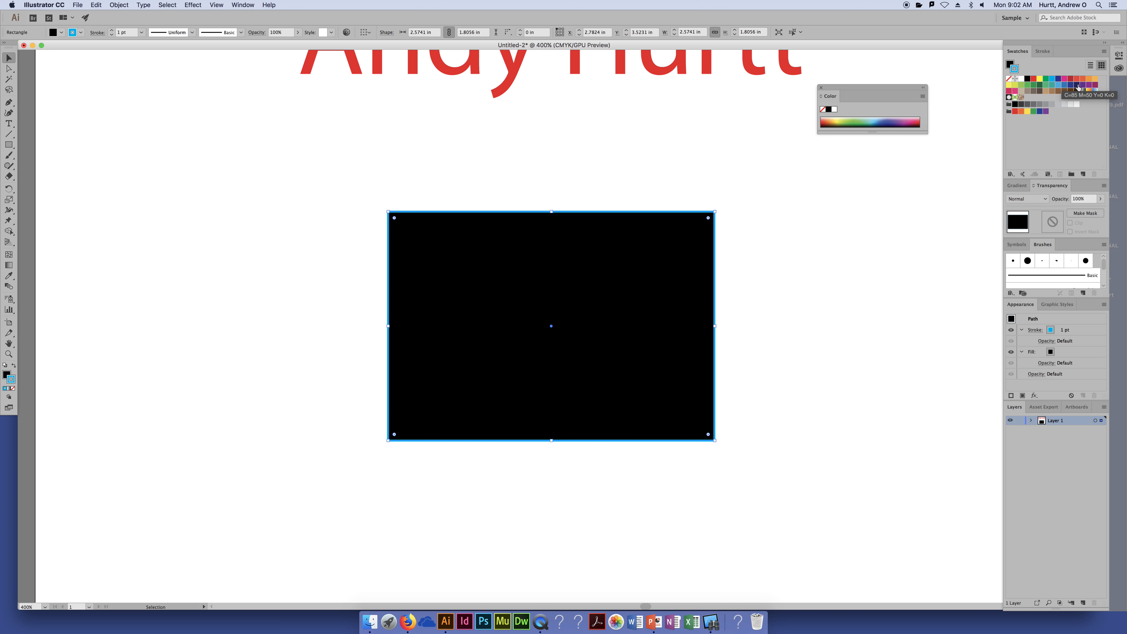
left_click(1064, 80)
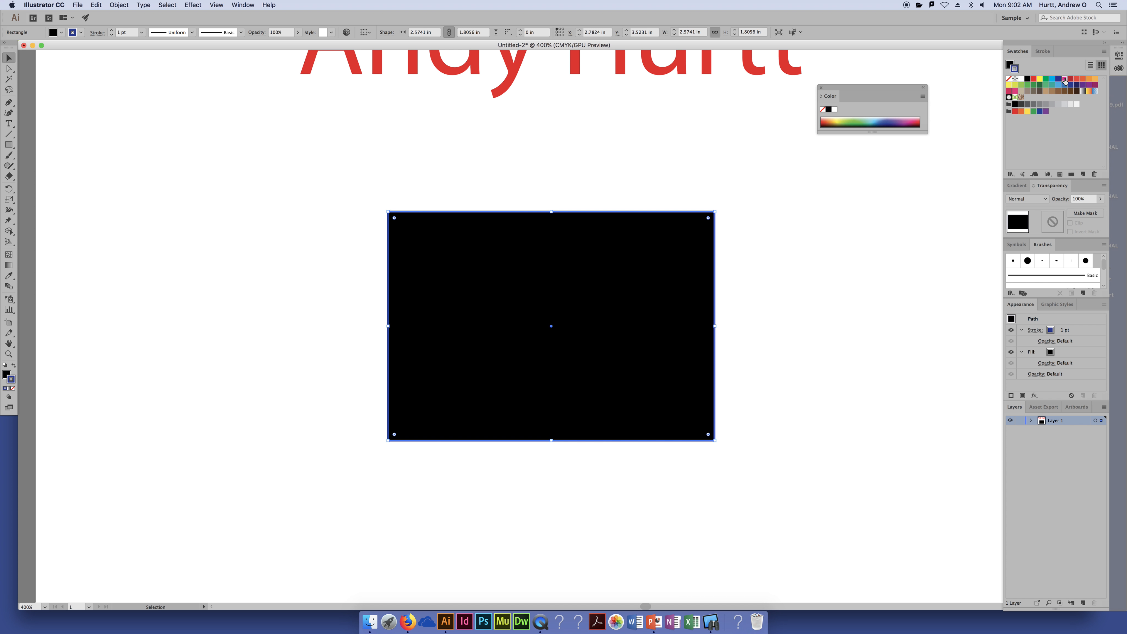
left_click(1034, 81)
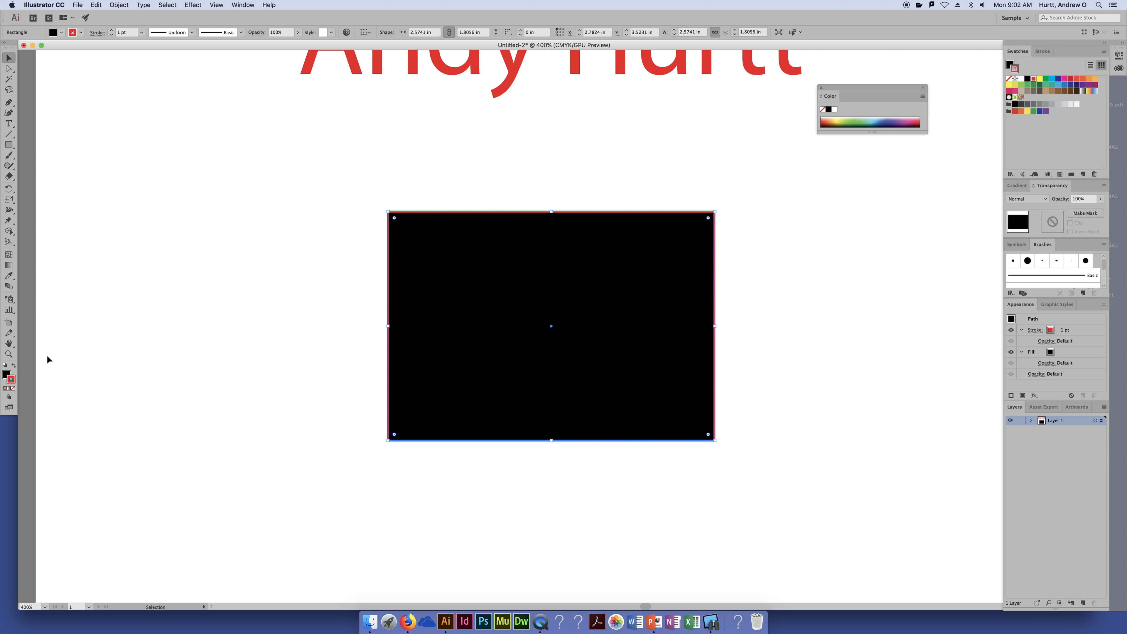
left_click(6, 374)
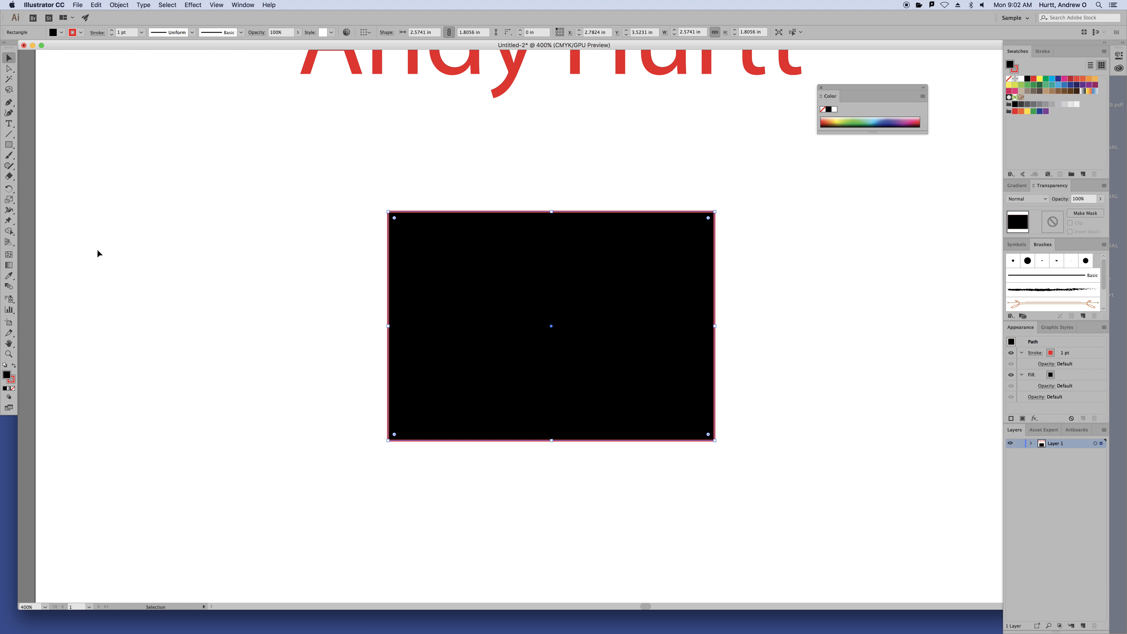
left_click(12, 380)
Experiment with swapping fill and stroke to recolour the rectangle, then undo the attempts
left_click(13, 365)
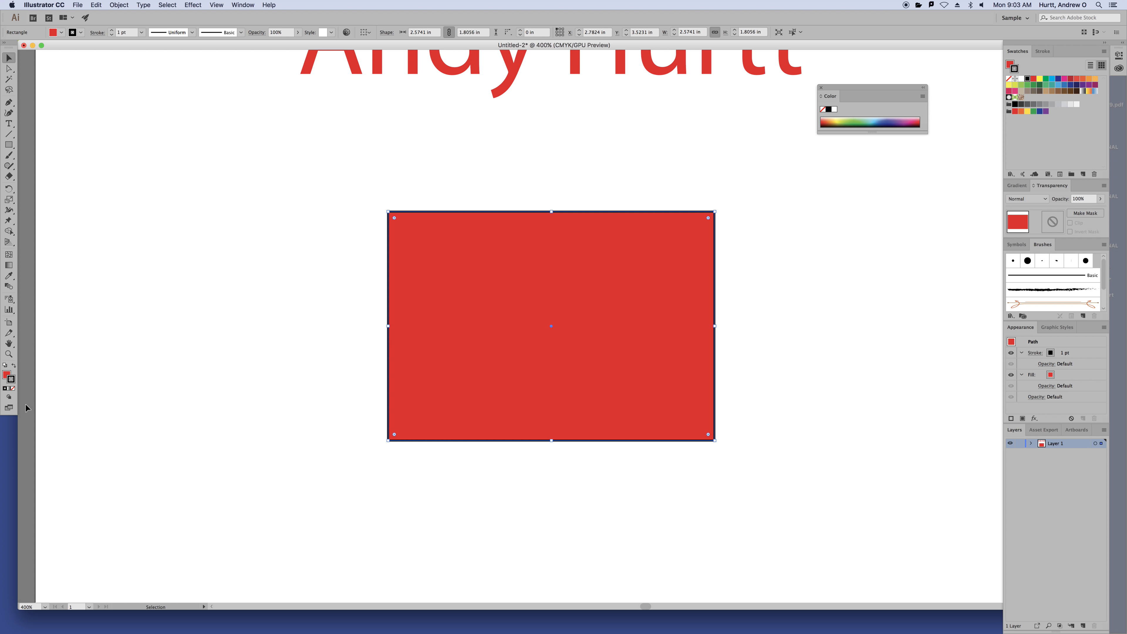
left_click(13, 389)
left_click(7, 374)
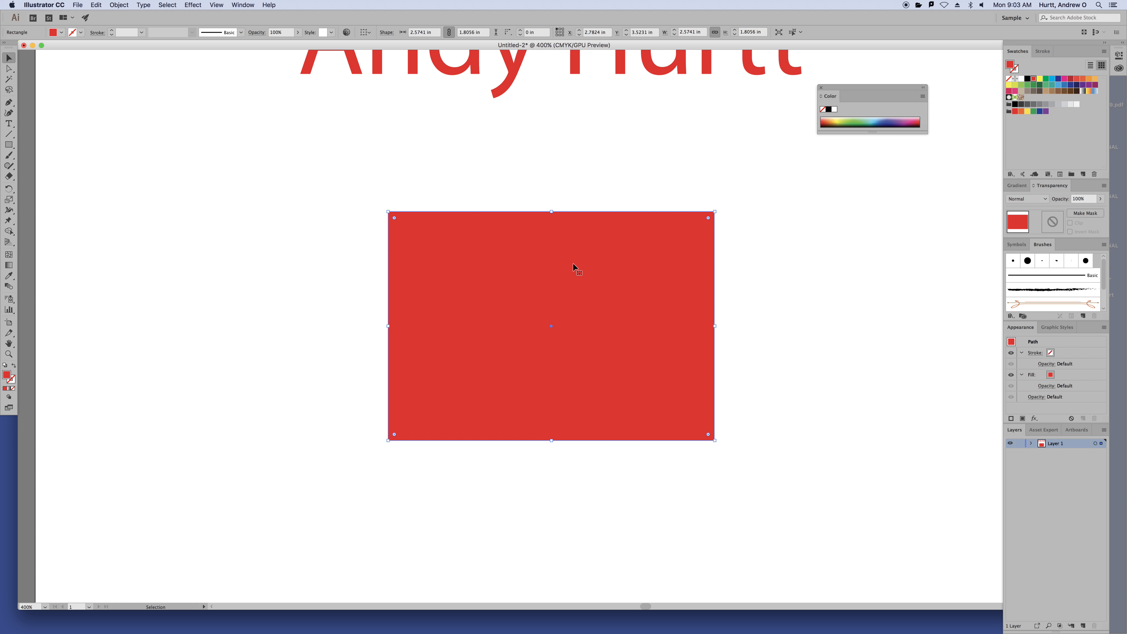
key("super+z")
key("super+z")
key("v")
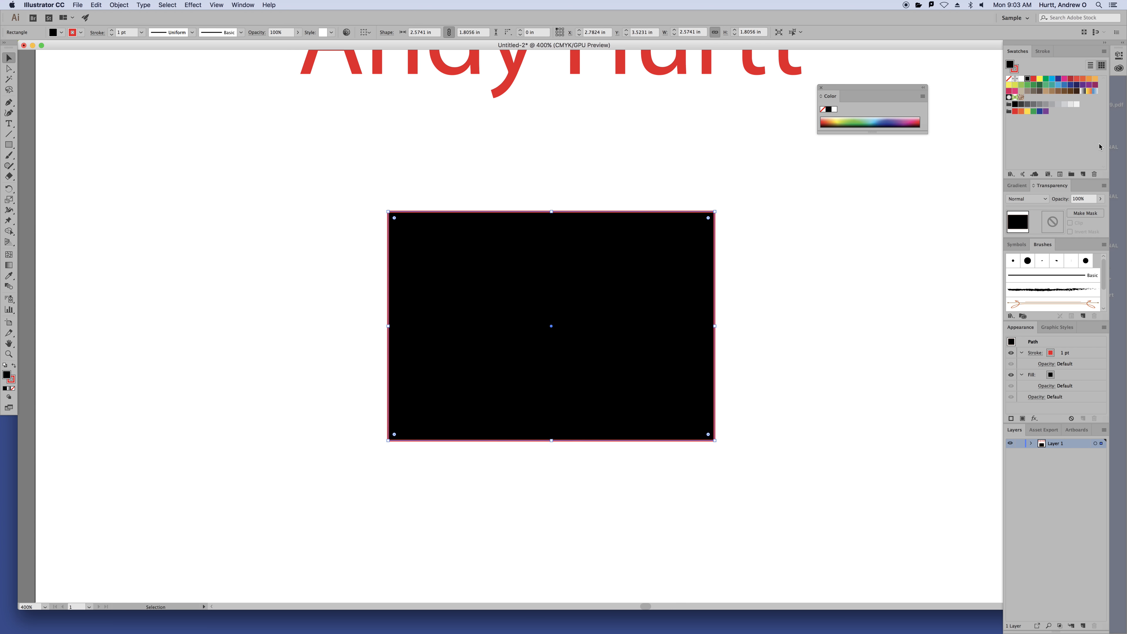
key("x")
left_click(1008, 80)
left_click(1010, 66)
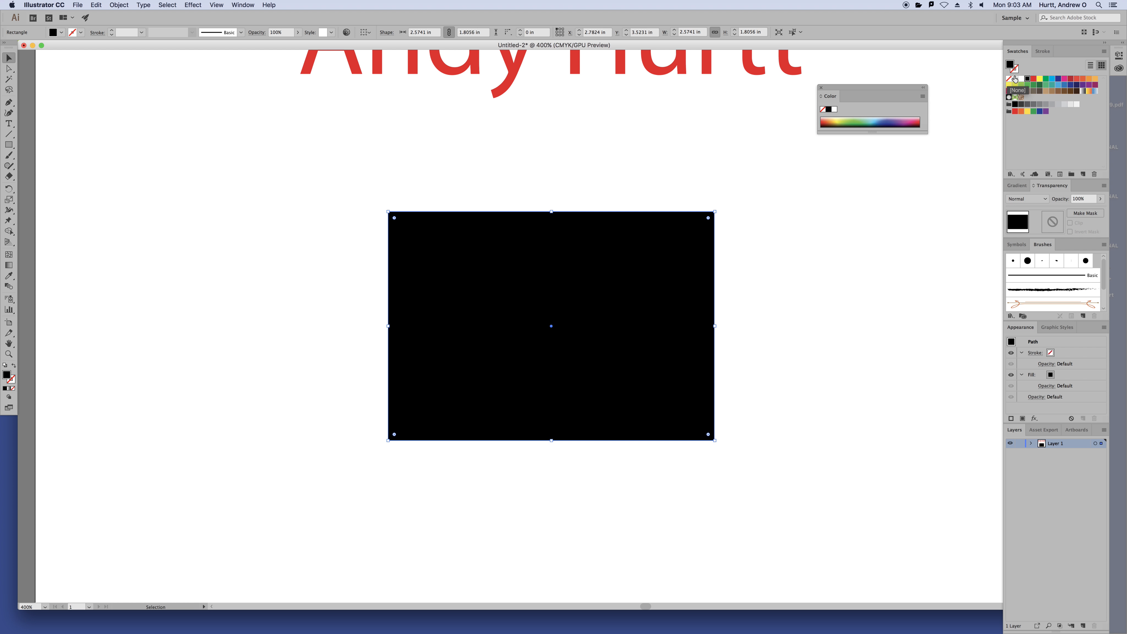
left_click(1031, 80)
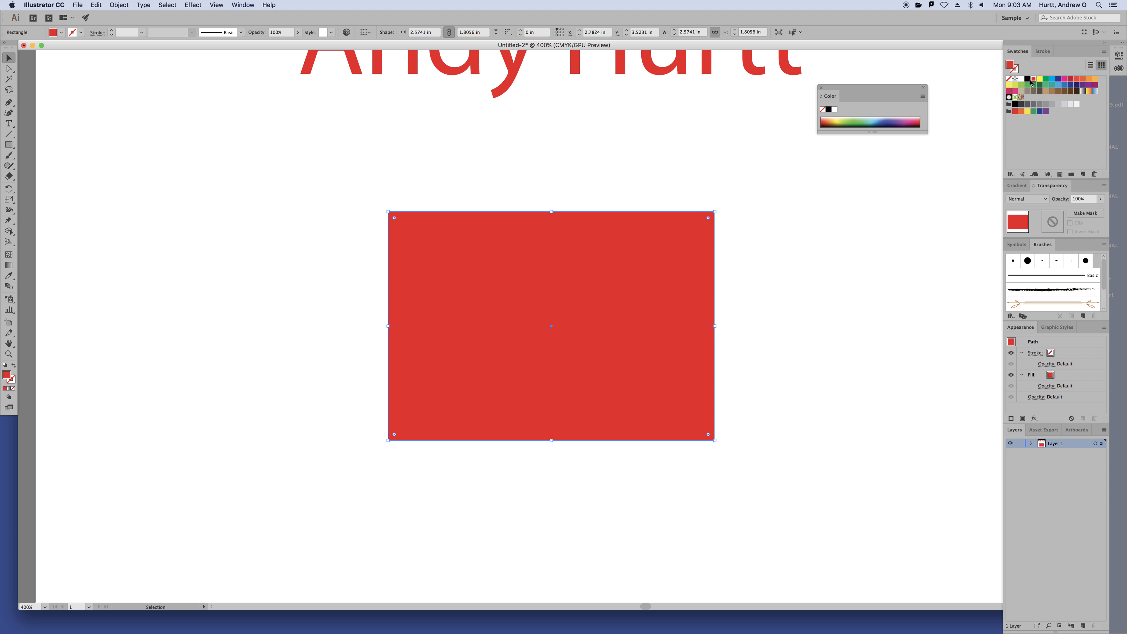
key("super+z")
key("super+z")
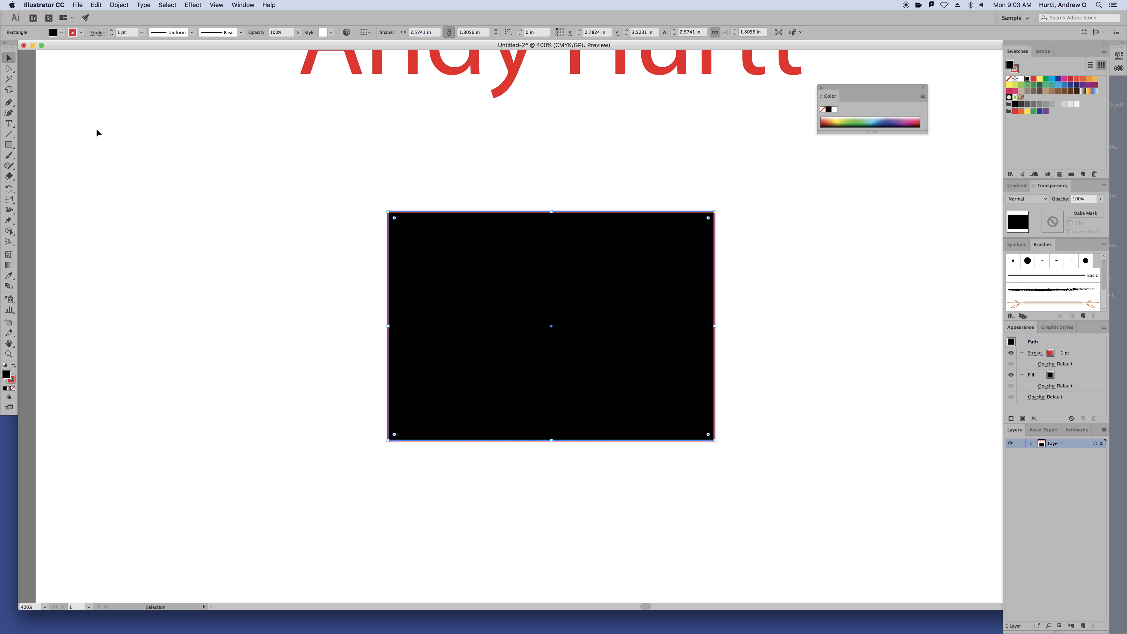
Set the rectangle's stroke to None and its fill to red using the control bar swatches
left_click(80, 33)
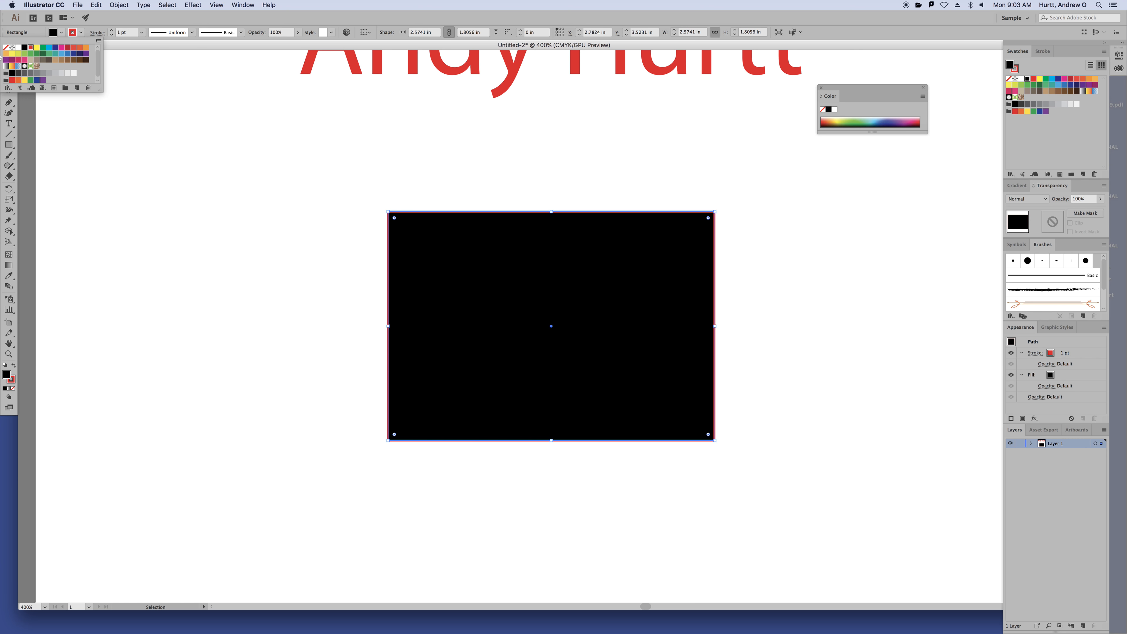
left_click(6, 49)
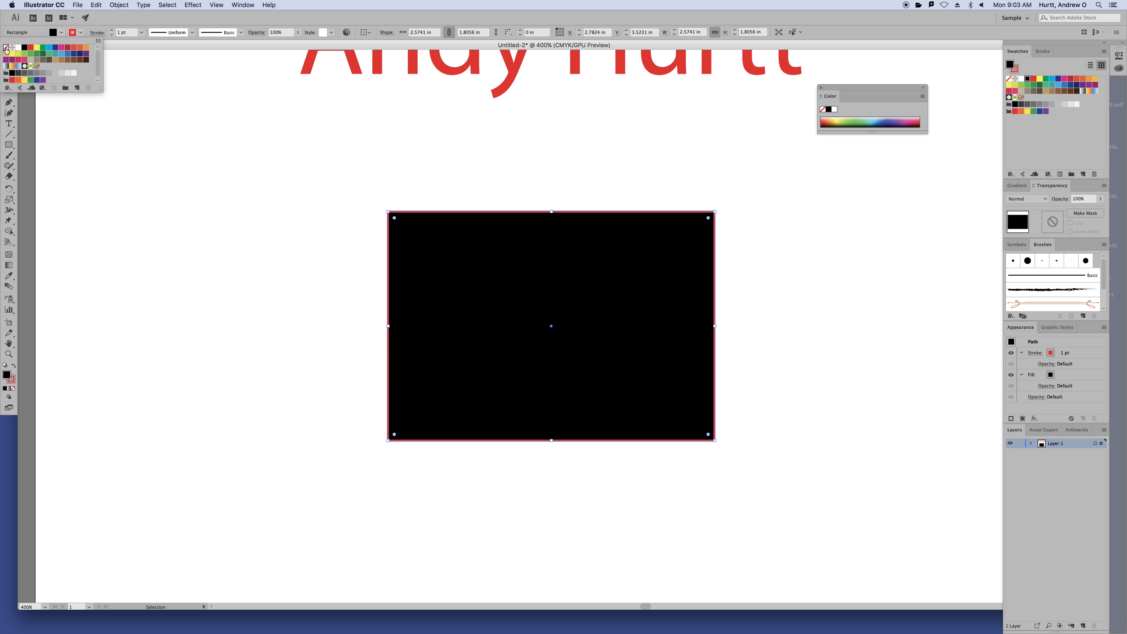
left_click(61, 35)
left_click(30, 47)
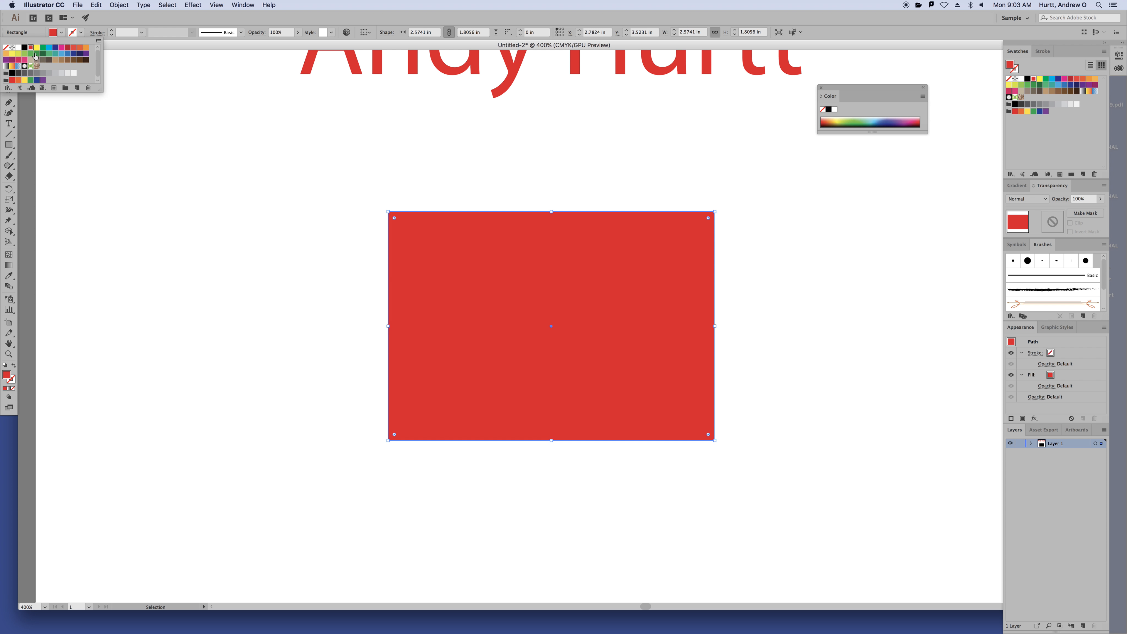
Fit the whole artboard in the window with Cmd+0 and close the floating Color panel
key("Escape")
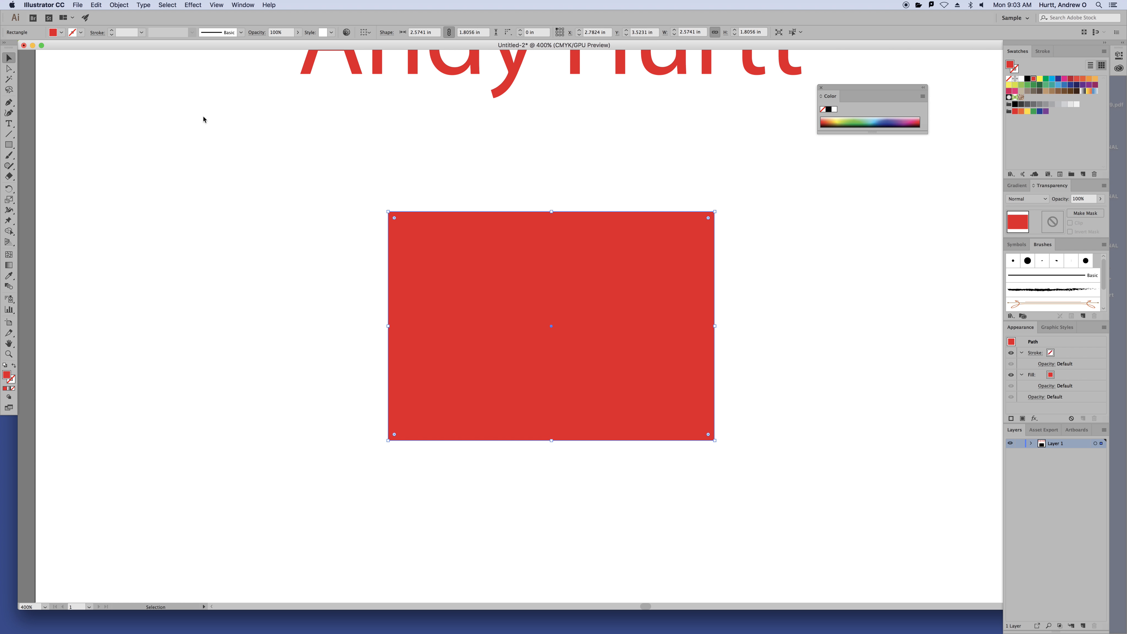
key("super+minus")
key("super+0")
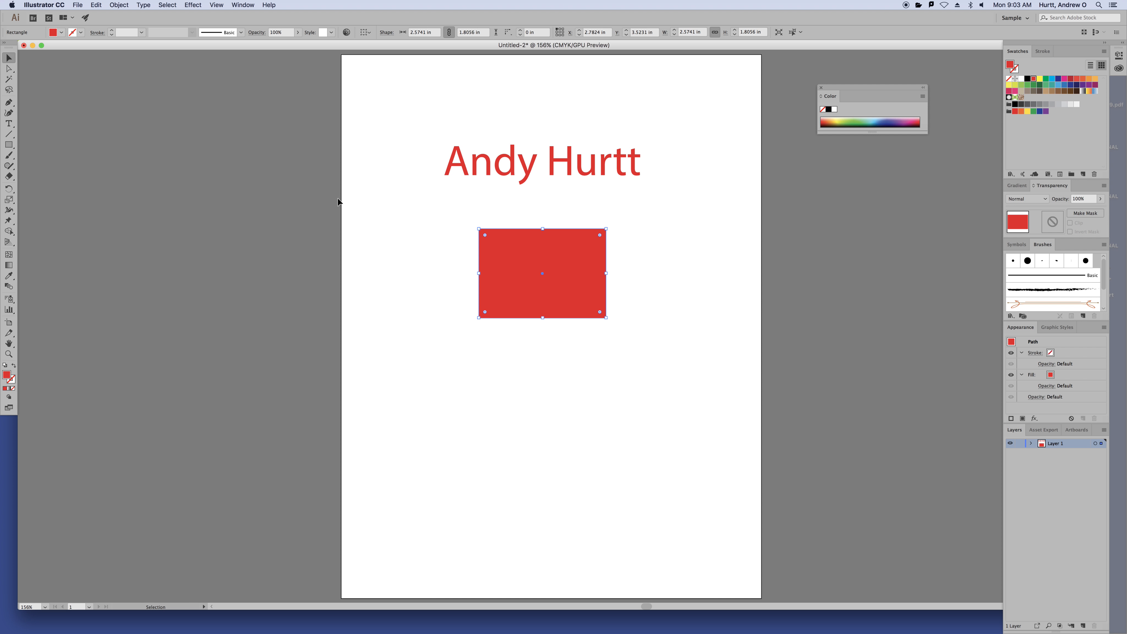
scroll(337, 201, "down", 1)
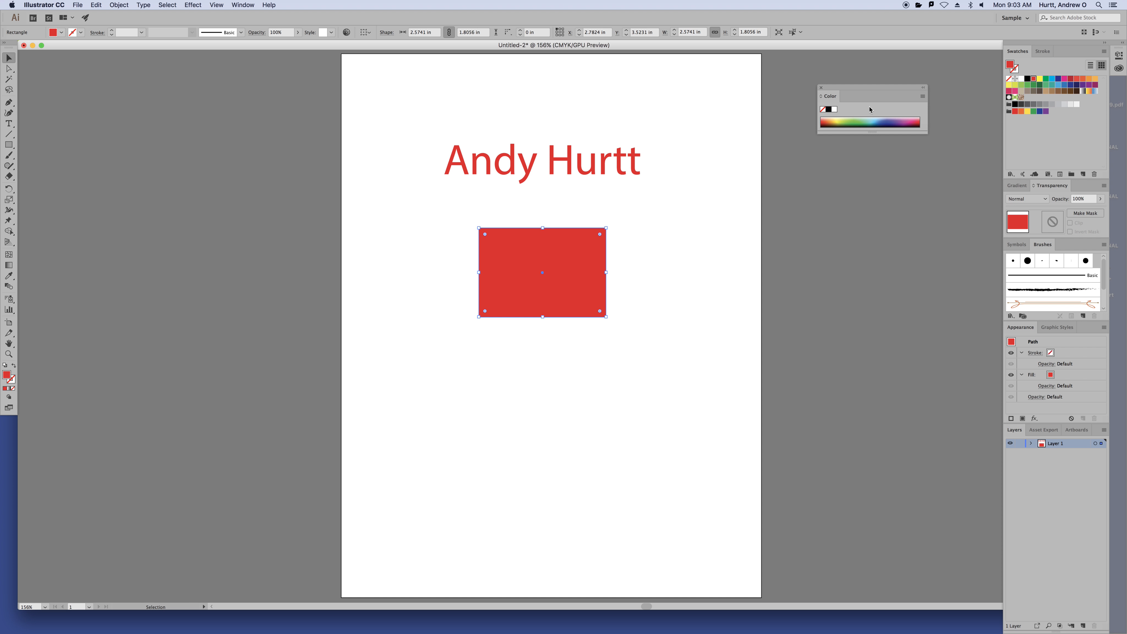
left_click(820, 88)
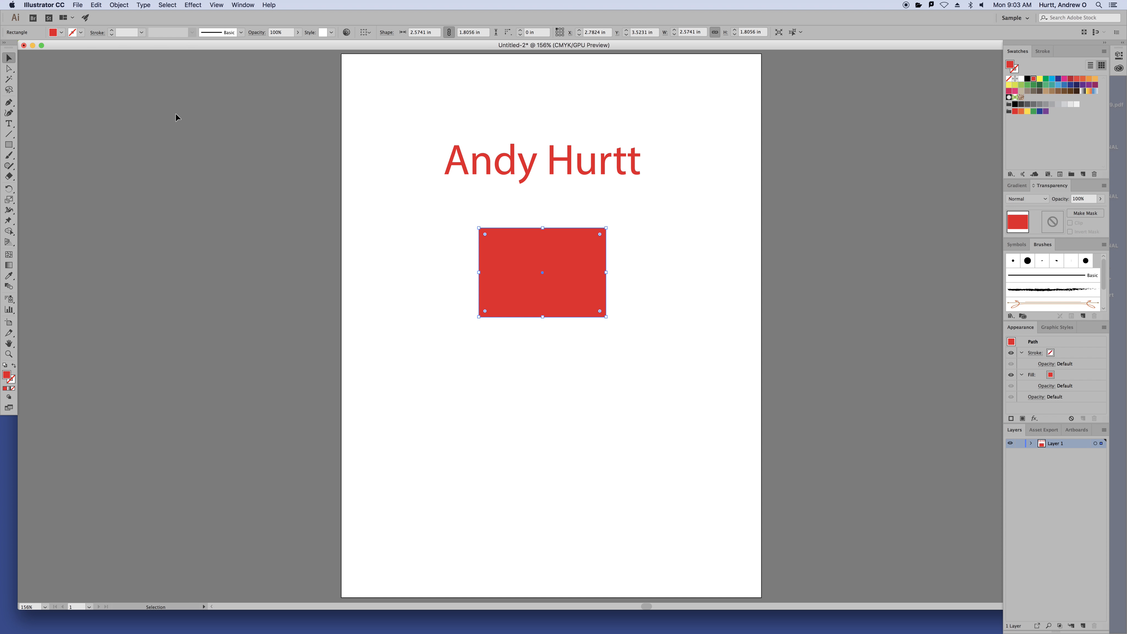
left_click(214, 5)
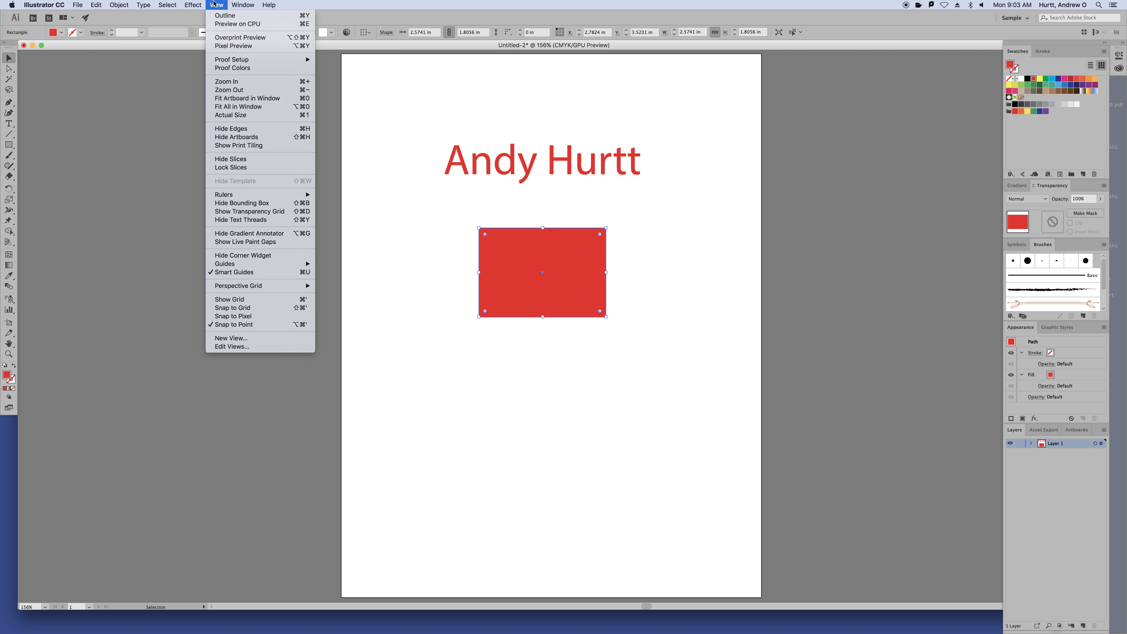
Turn on View > Rulers > Show Rulers and fit the artboard to the window
mouse_move(251, 198)
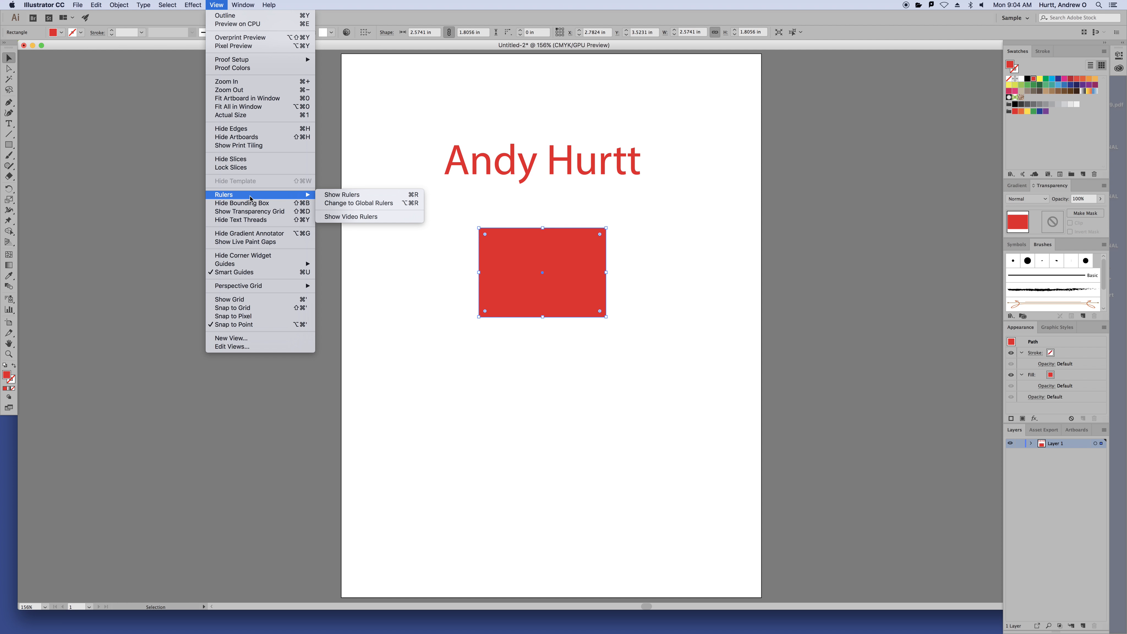
left_click(374, 196)
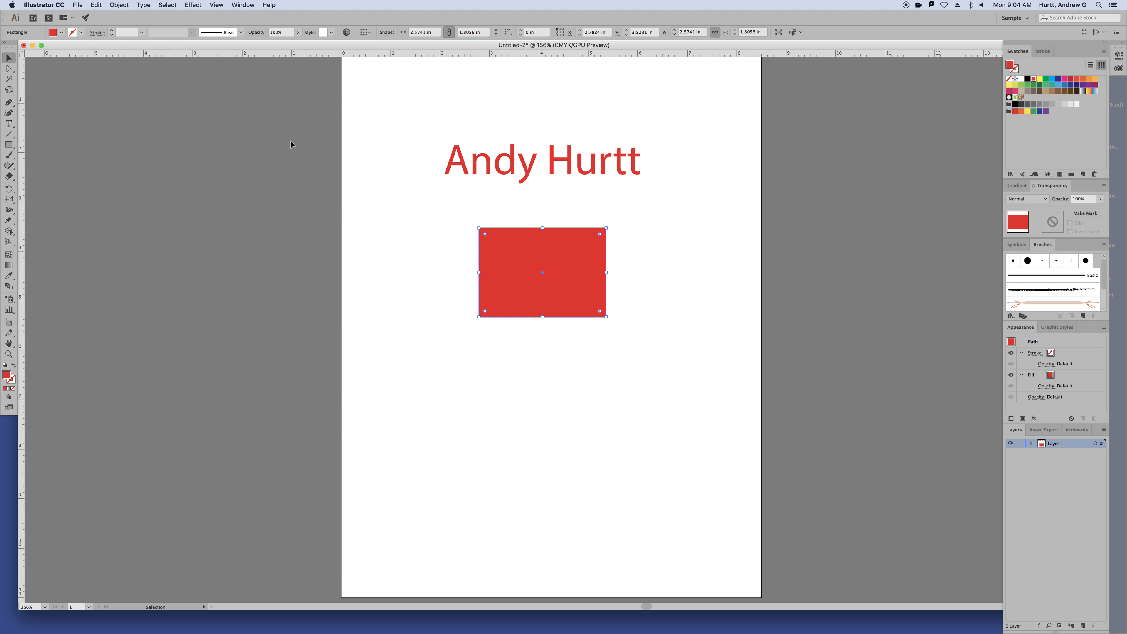
key("super+0")
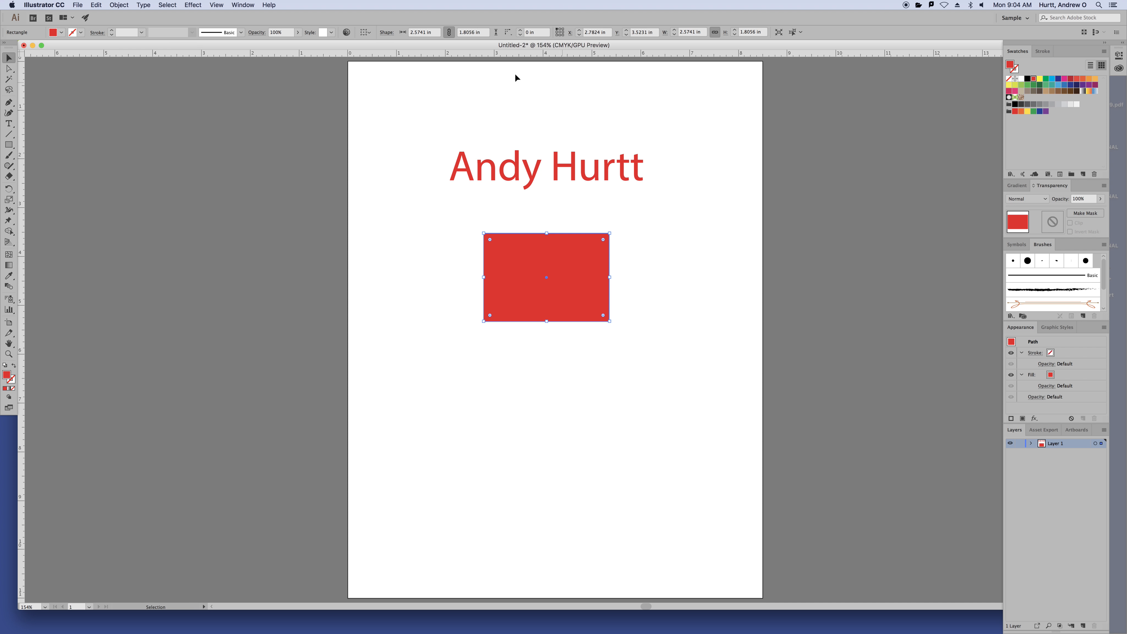
Recheck the Rulers submenu without changes, return to the Selection tool and deselect the rectangle
left_click(218, 5)
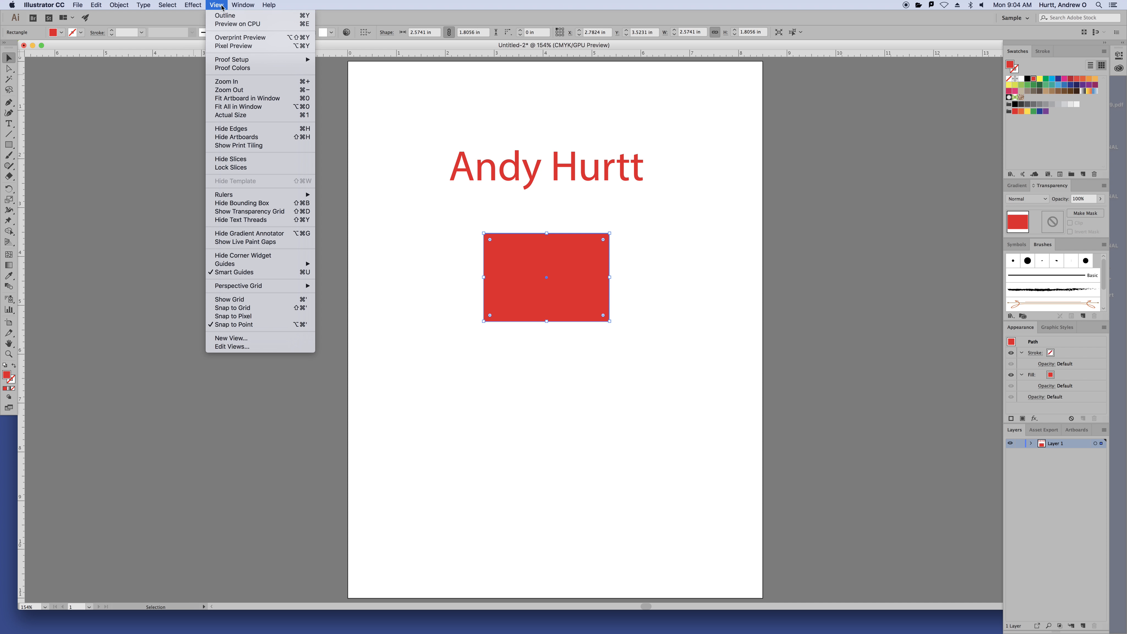
mouse_move(284, 195)
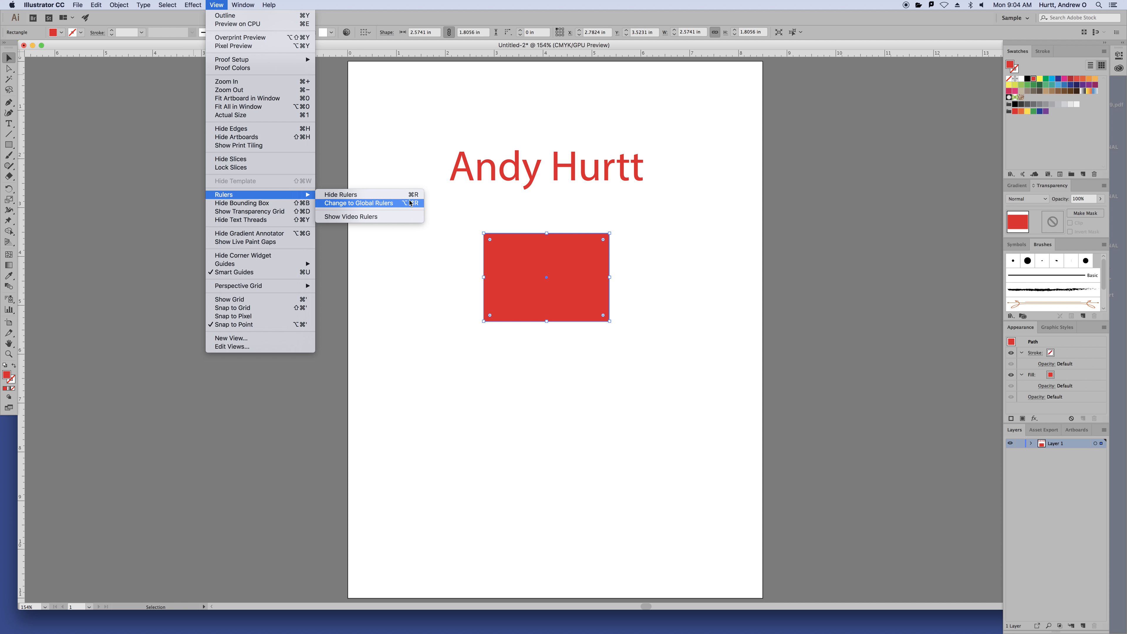
left_click(130, 118)
key("a")
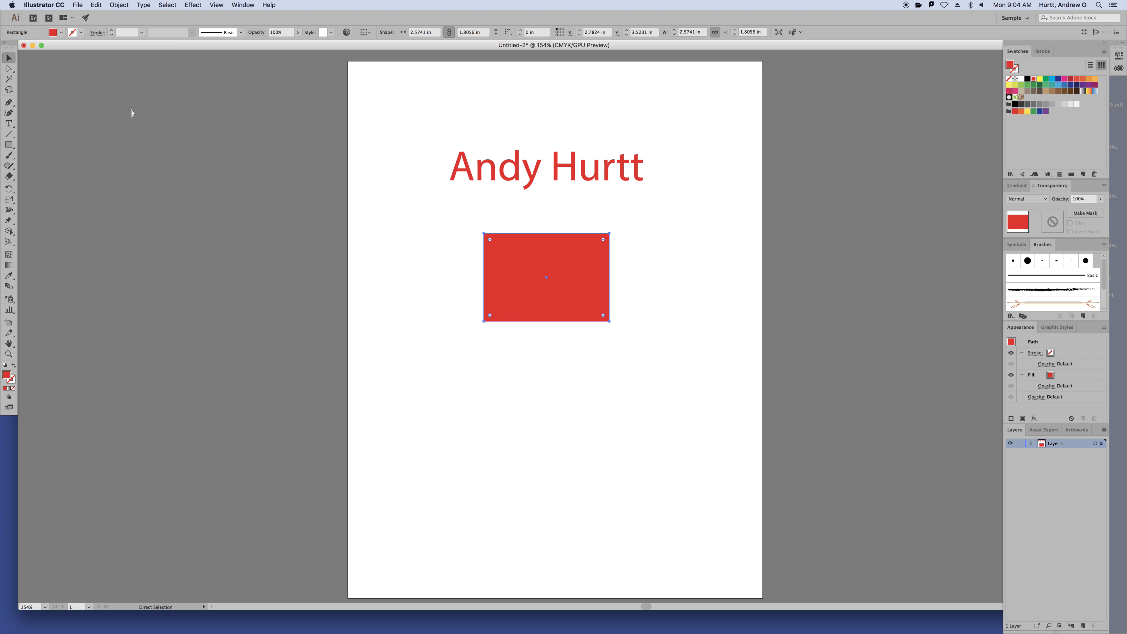
key("v")
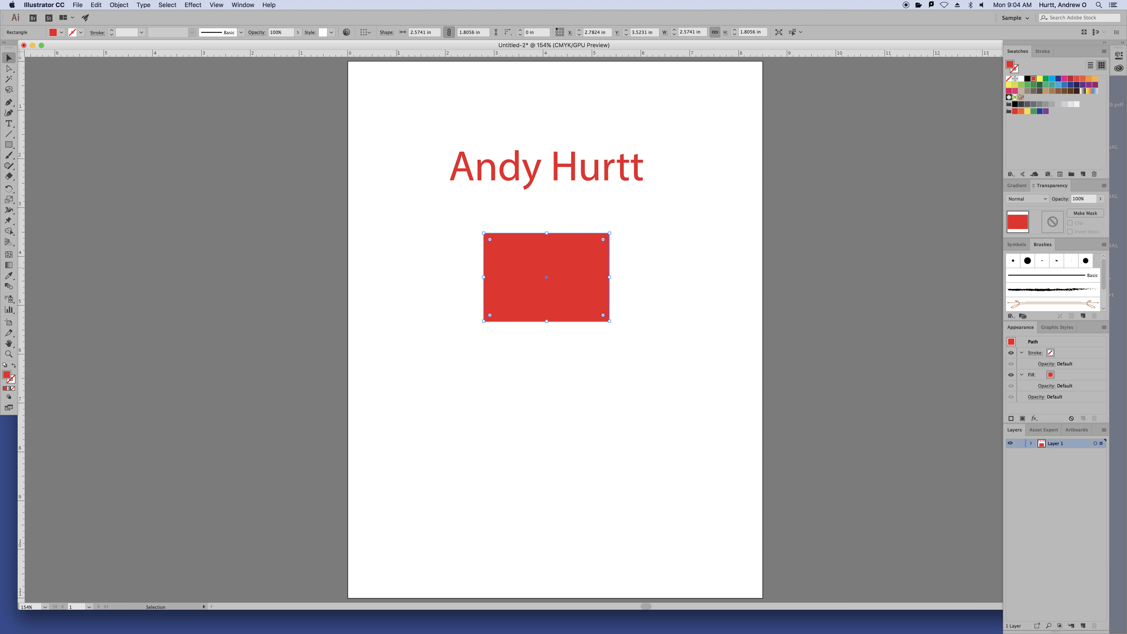
left_click(287, 167)
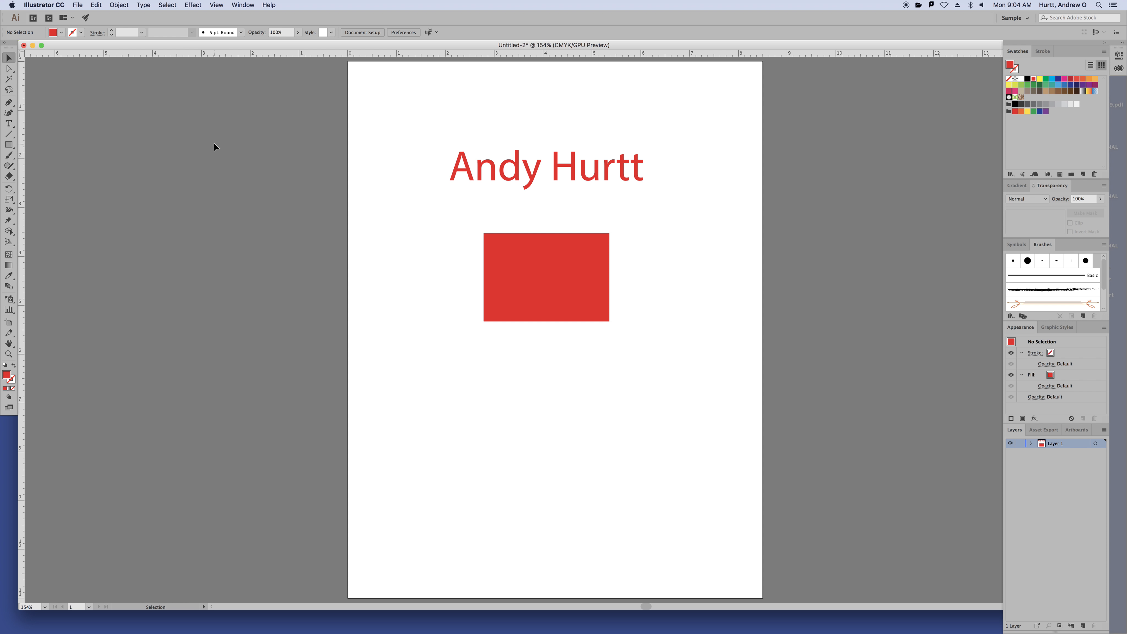
Open Preferences at the General page and move the dialog up and left
left_click(60, 7)
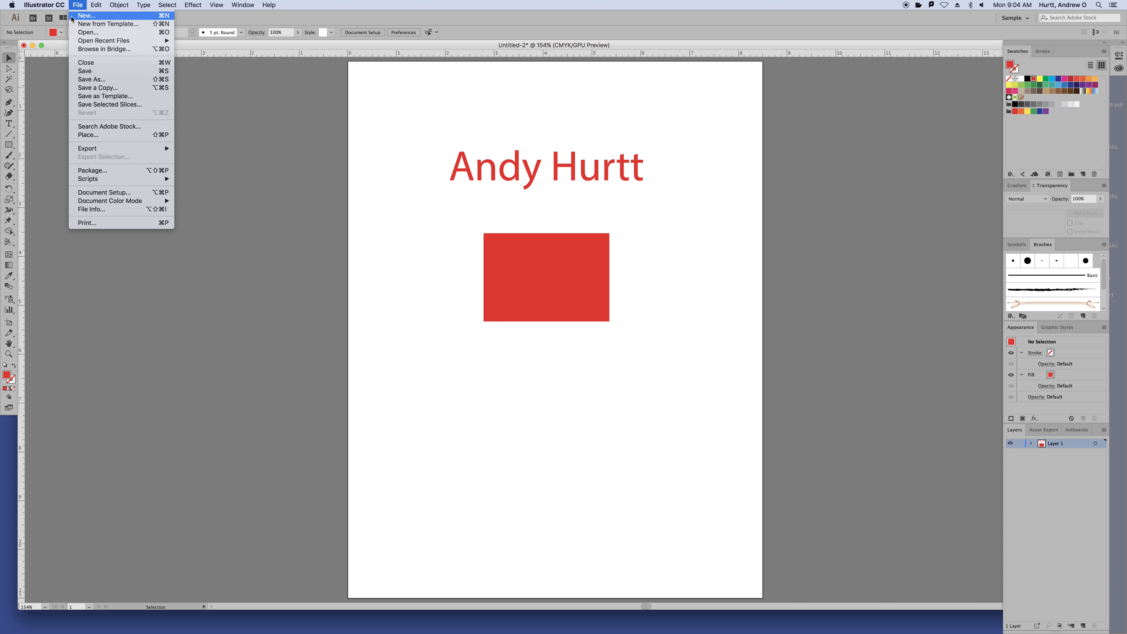
mouse_move(47, 31)
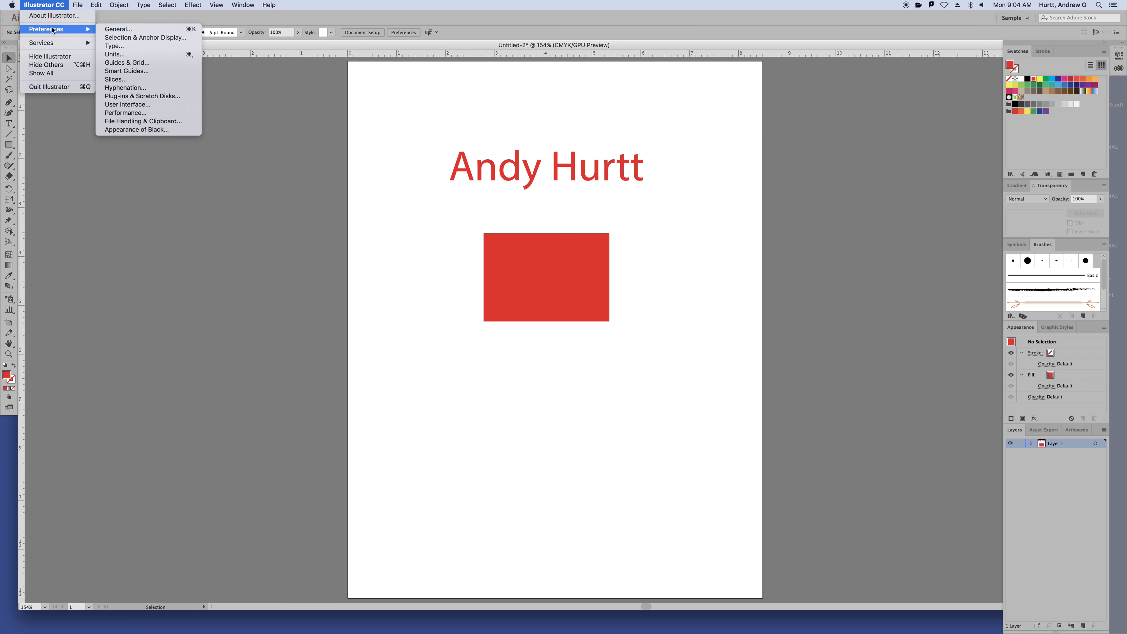
left_click(119, 29)
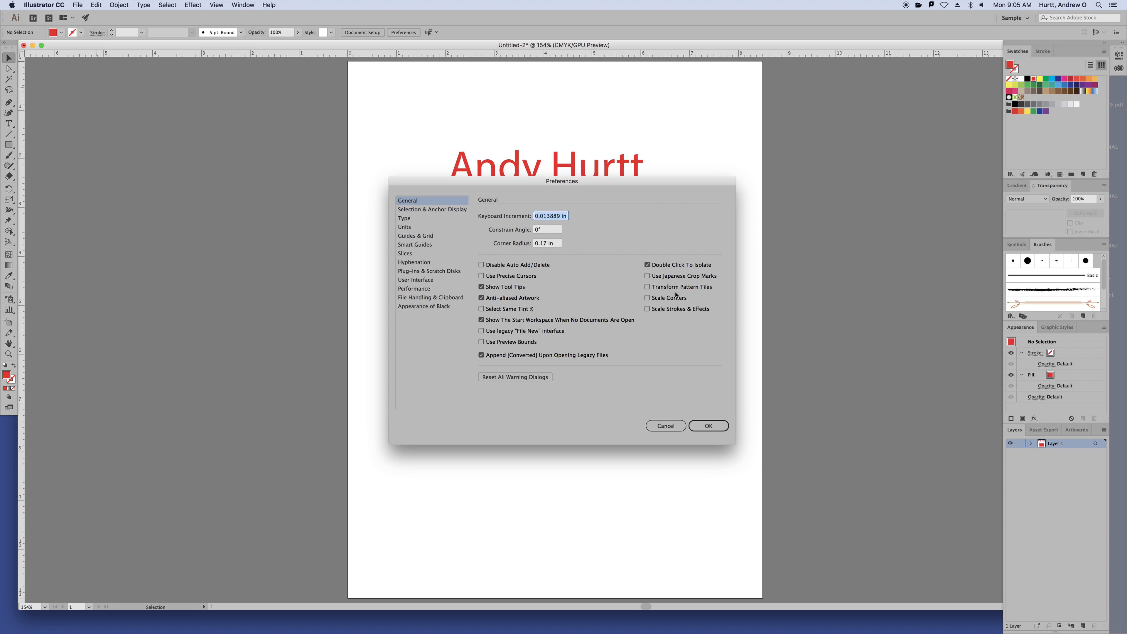
left_click_drag(518, 183, 383, 110)
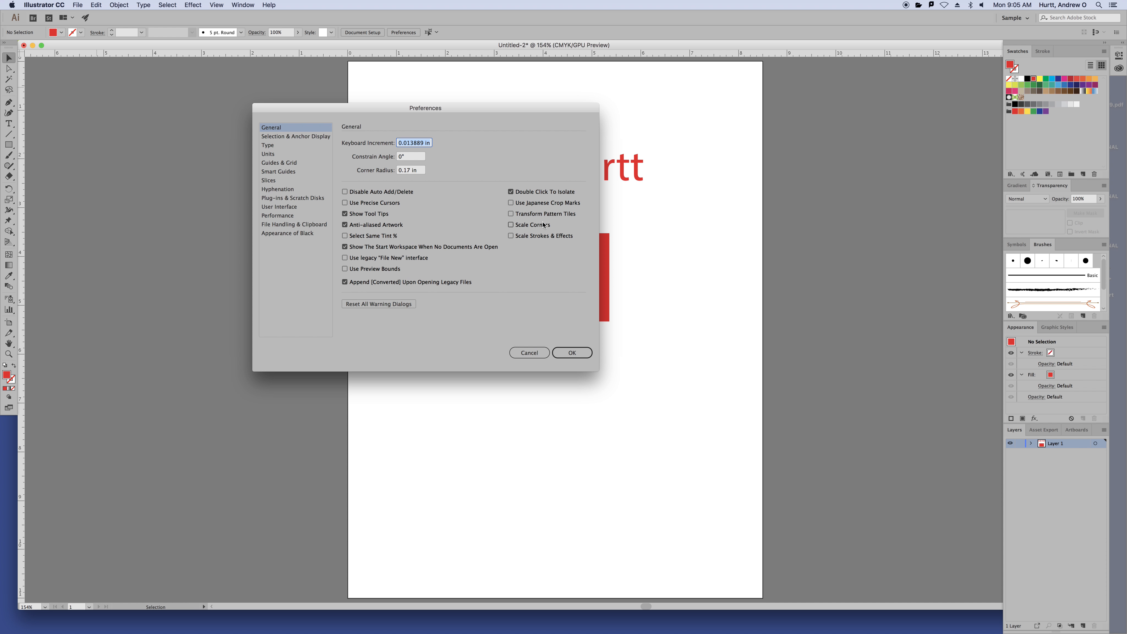
Point out Double Click To Isolate, then view the Selection & Anchor Display and Type pages
left_click(520, 192)
left_click(517, 195)
left_click(298, 136)
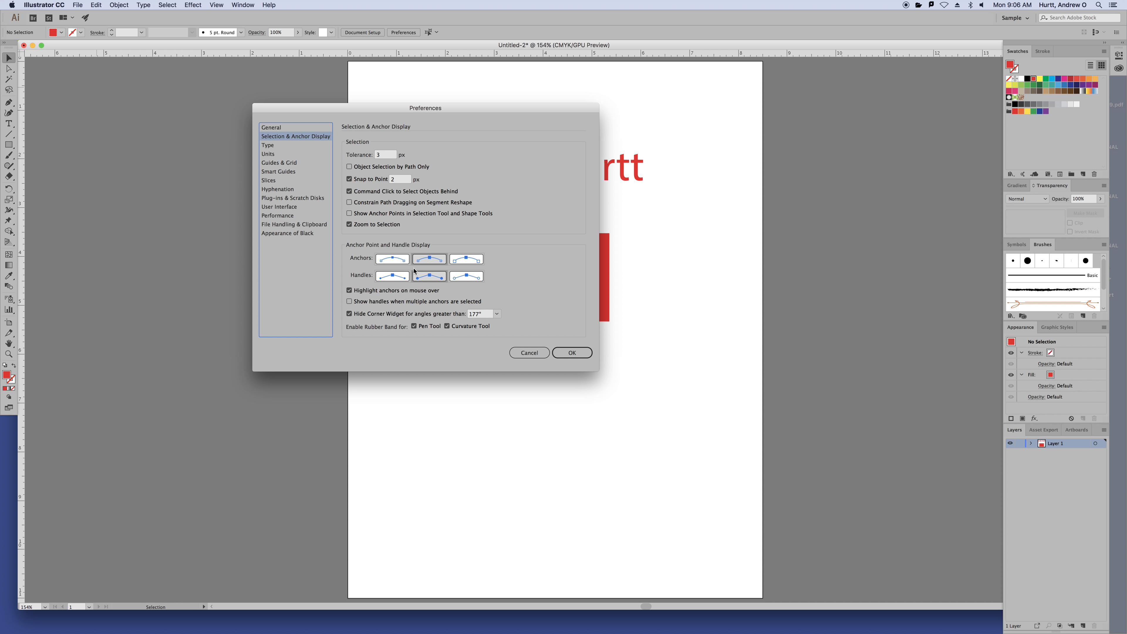
left_click(278, 146)
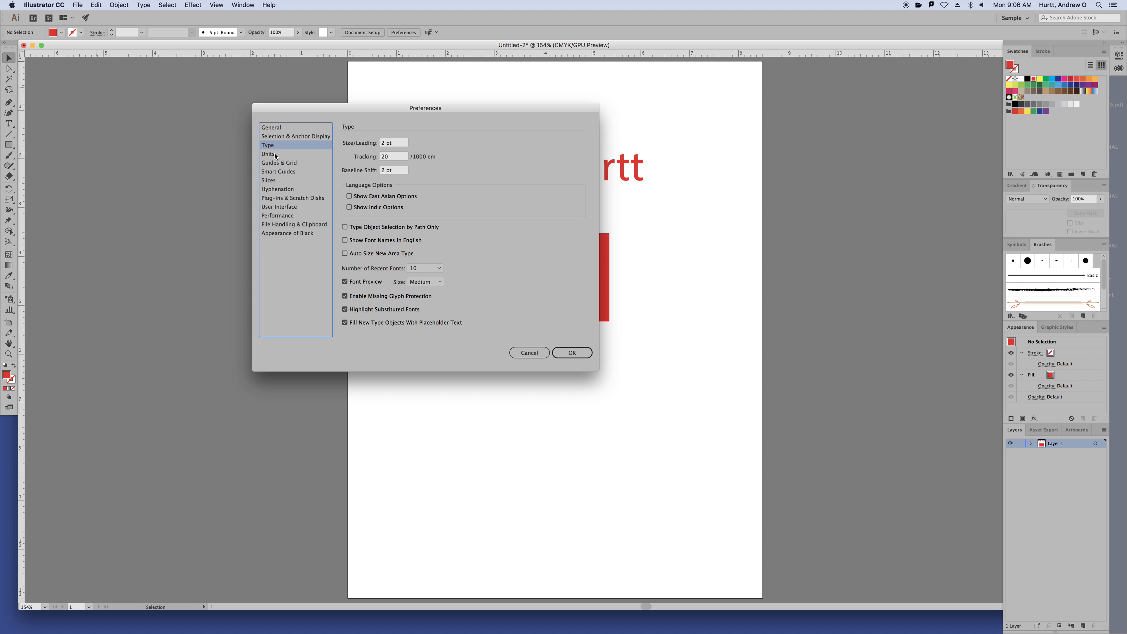
Browse the Units page's General units list, the Guides & Grid Style list, then Smart Guides
left_click(275, 154)
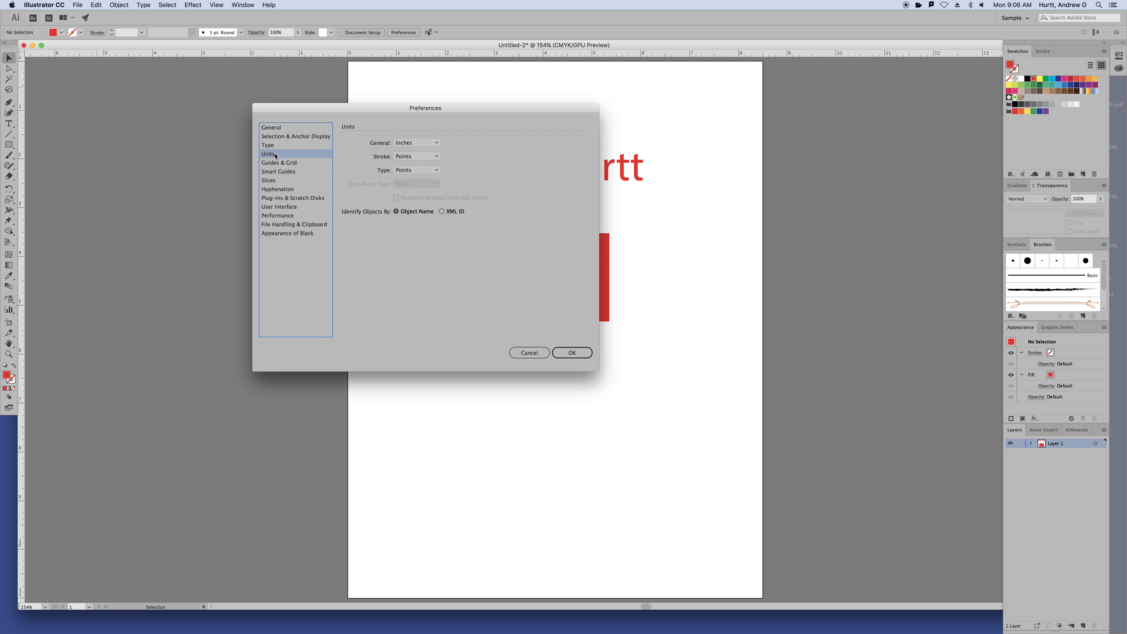
left_click(429, 143)
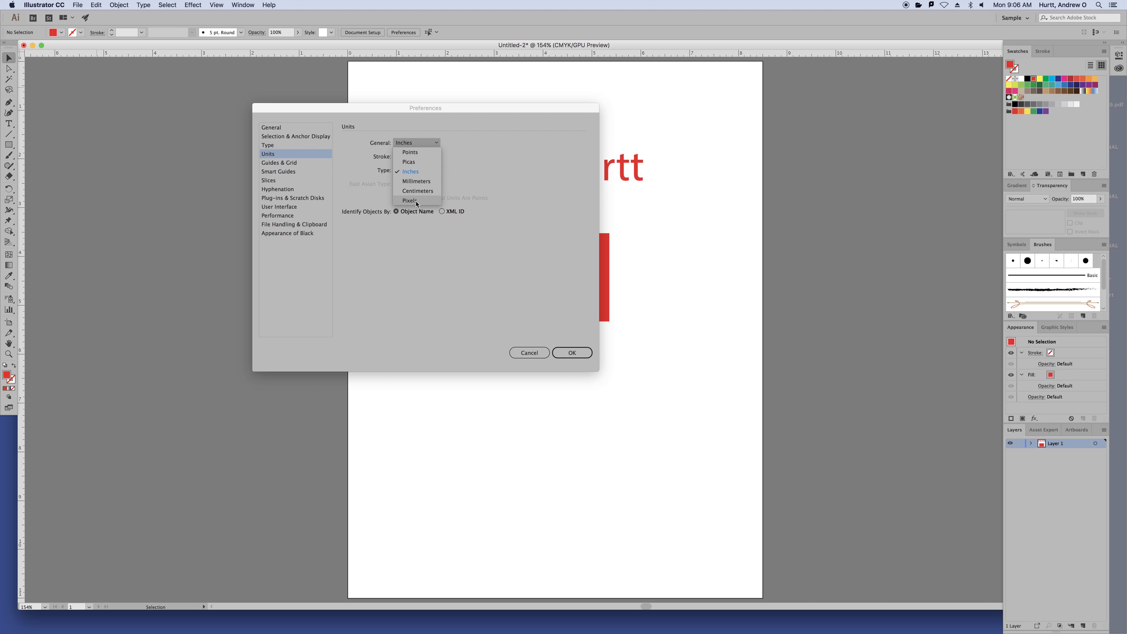
left_click(281, 164)
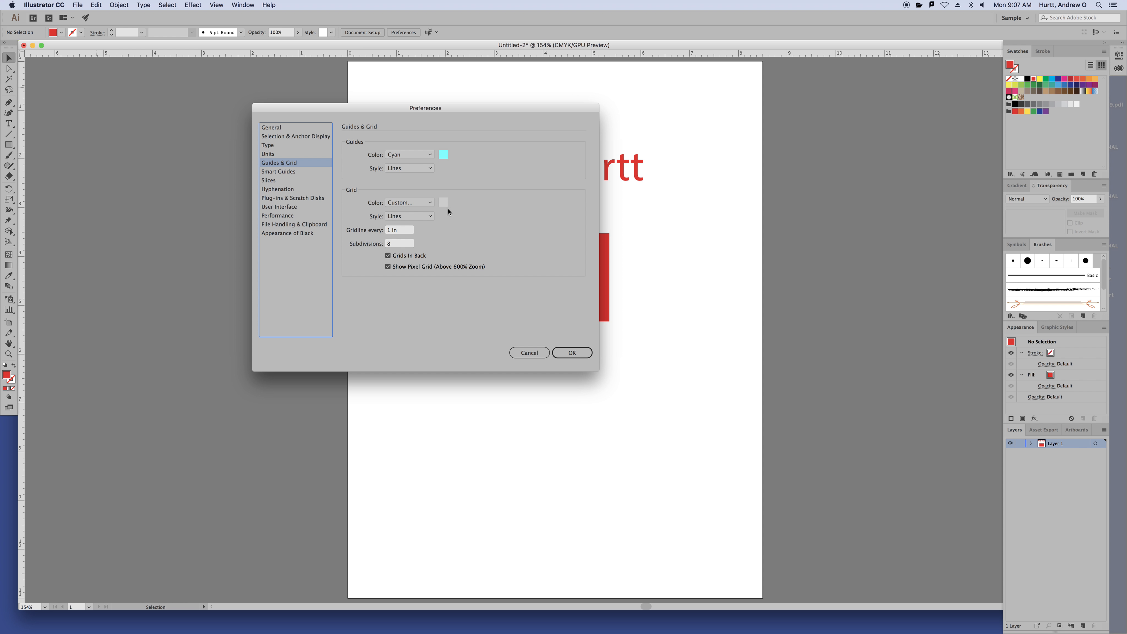
left_click(423, 168)
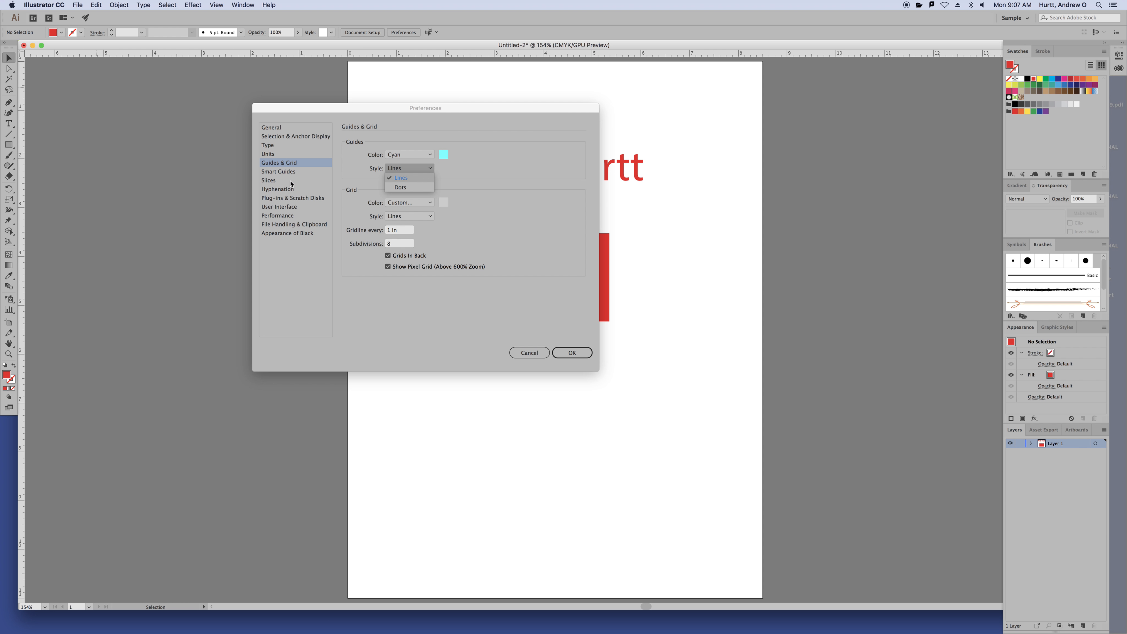
left_click(296, 172)
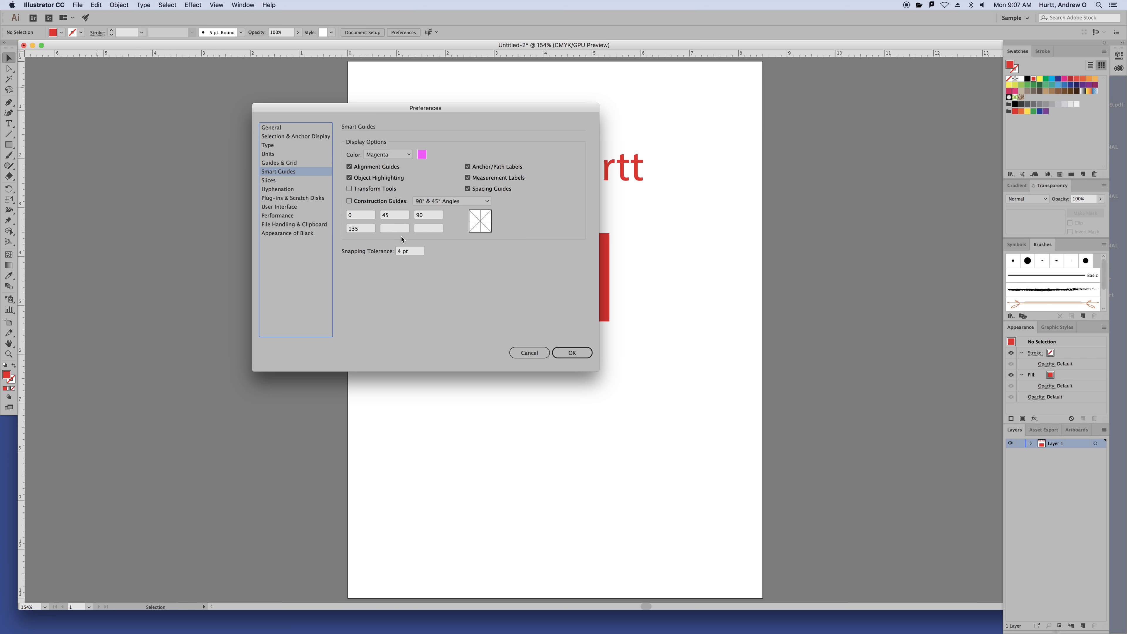
Browse the remaining preference pages: Slices, Hyphenation, File Handling & Clipboard, User Interface, General, Type, Guides & Grid
key("Down")
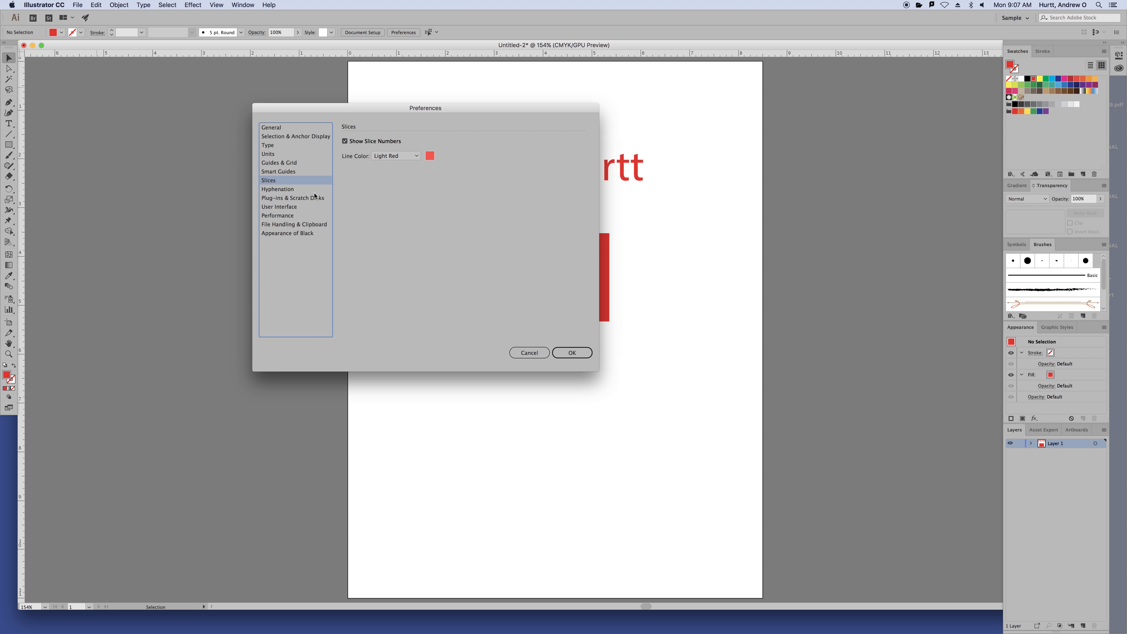
left_click(302, 191)
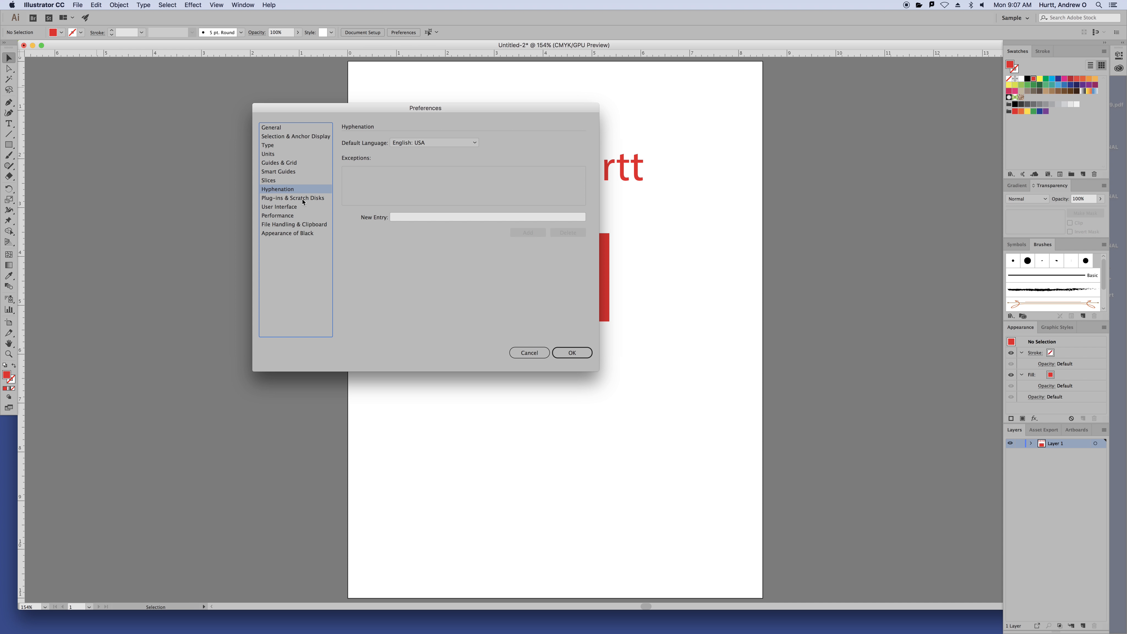
left_click(297, 233)
left_click(290, 222)
left_click(289, 216)
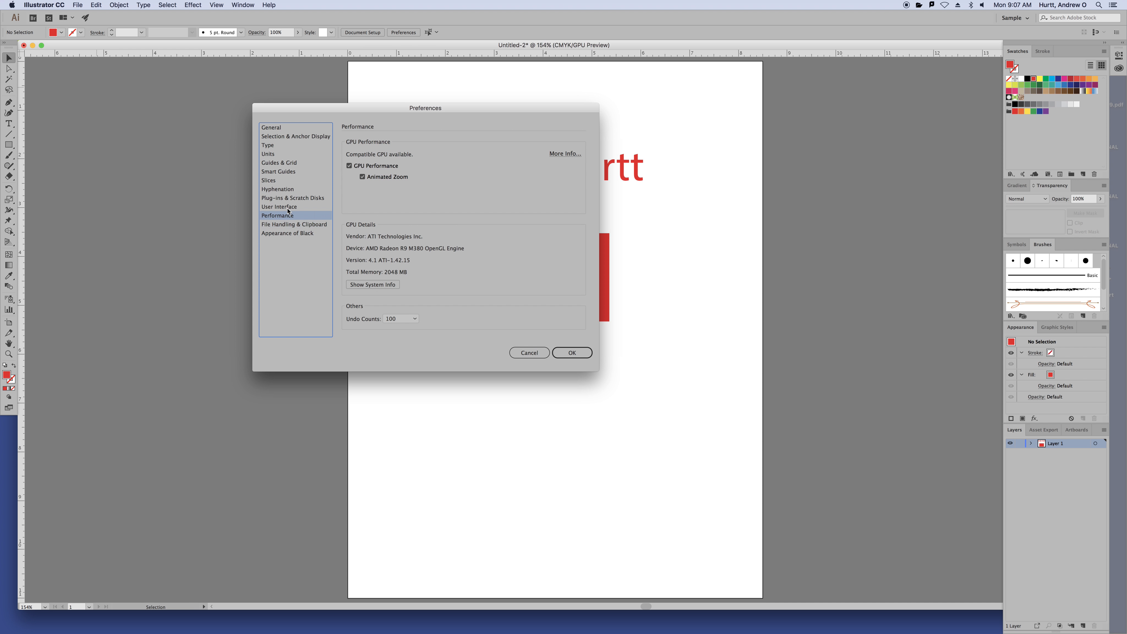
left_click(288, 207)
left_click(286, 198)
left_click(285, 190)
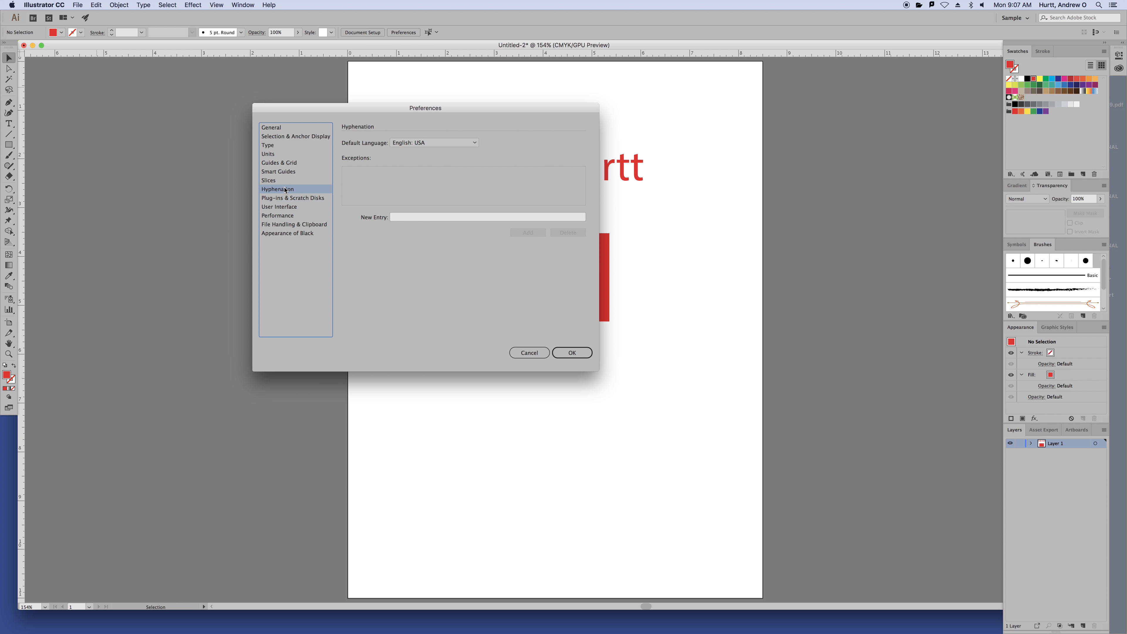
left_click(291, 128)
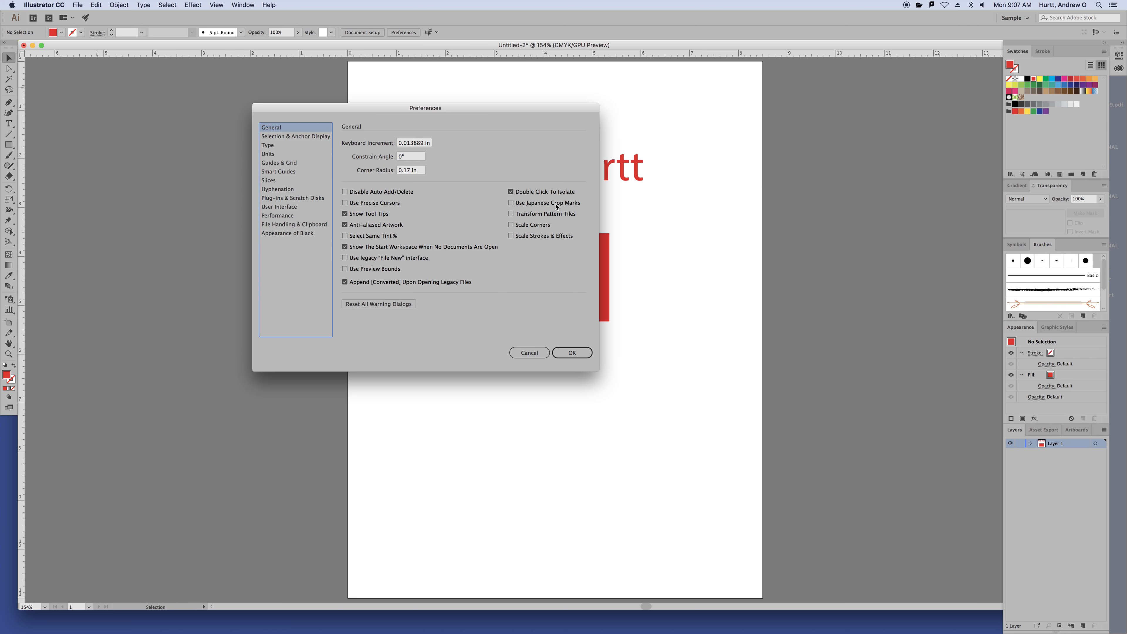
left_click(281, 145)
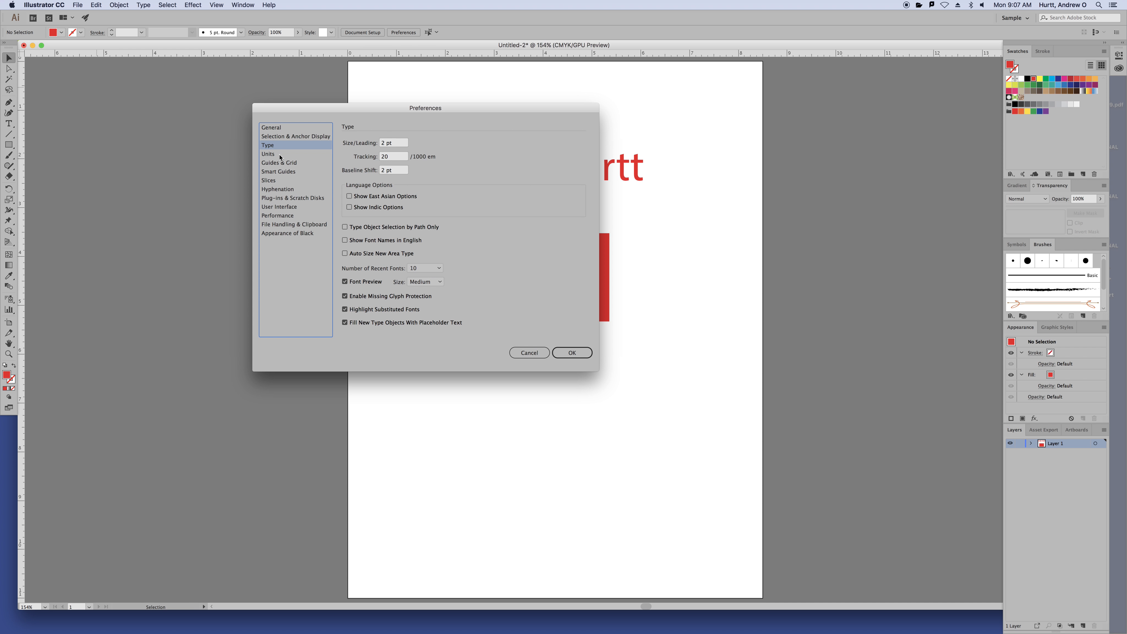
left_click(279, 154)
left_click(282, 163)
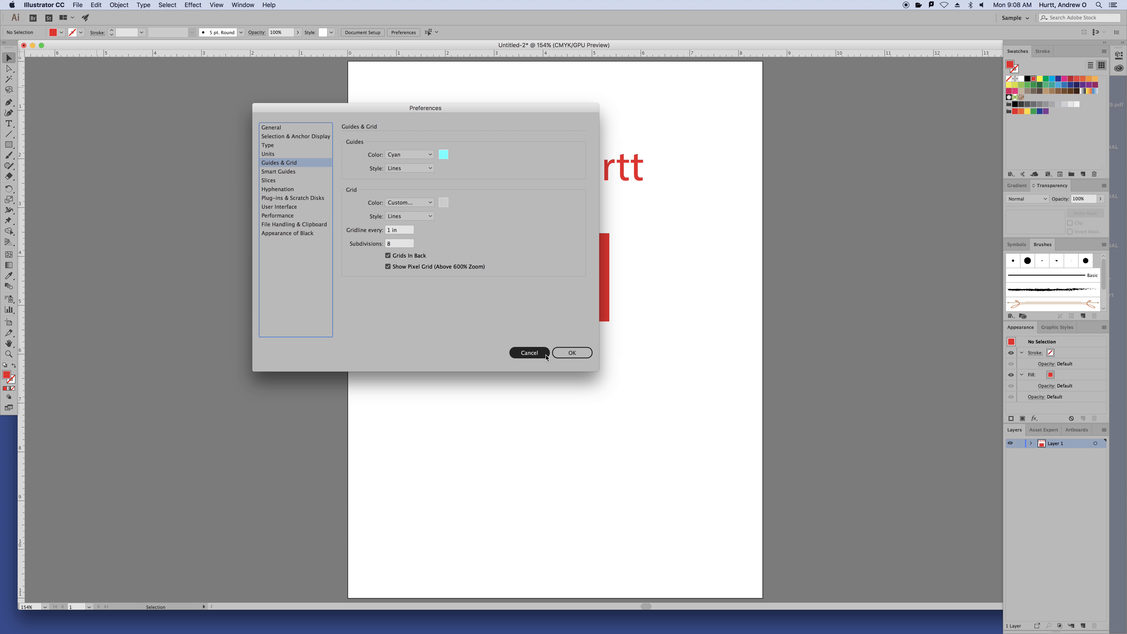
Cancel the Preferences dialog and hide Illustrator to reveal Finder
left_click(529, 353)
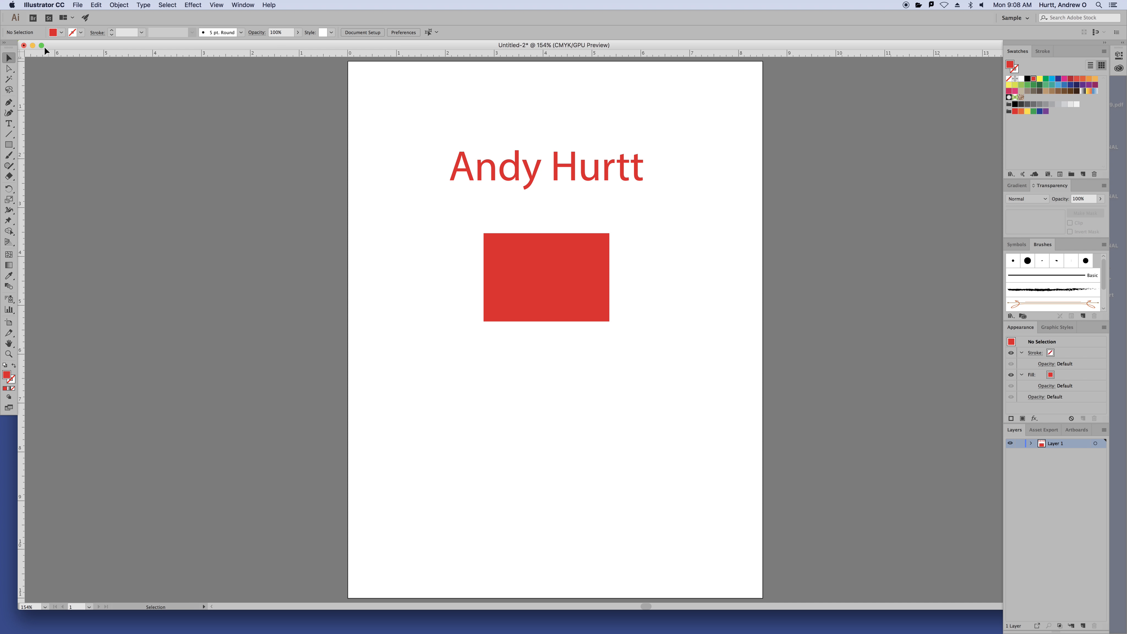
left_click(48, 2)
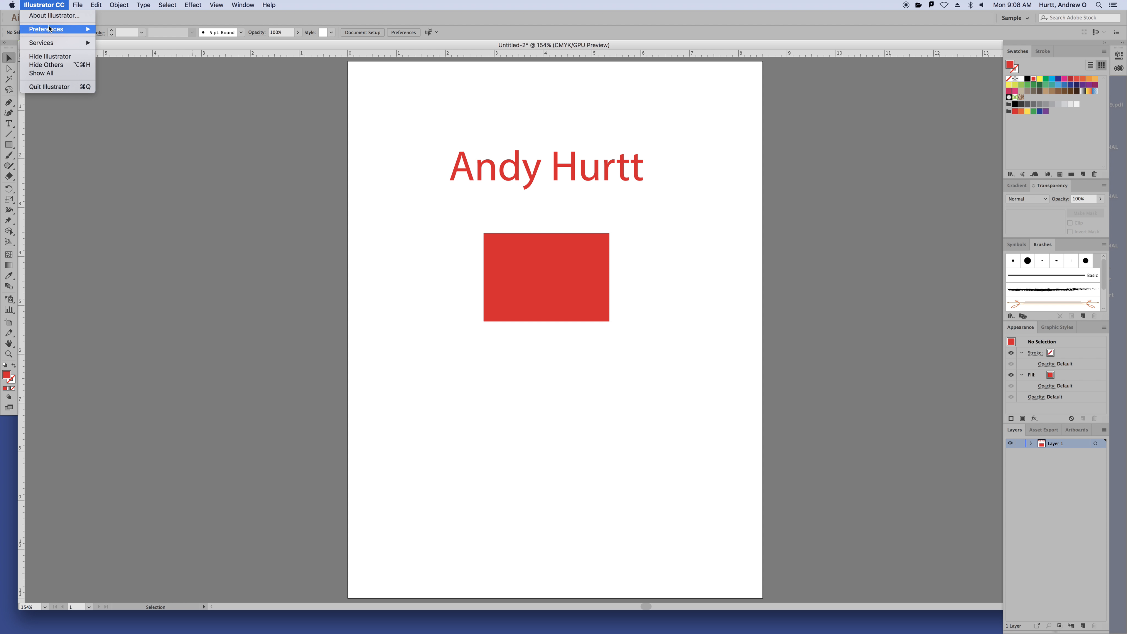
left_click(40, 57)
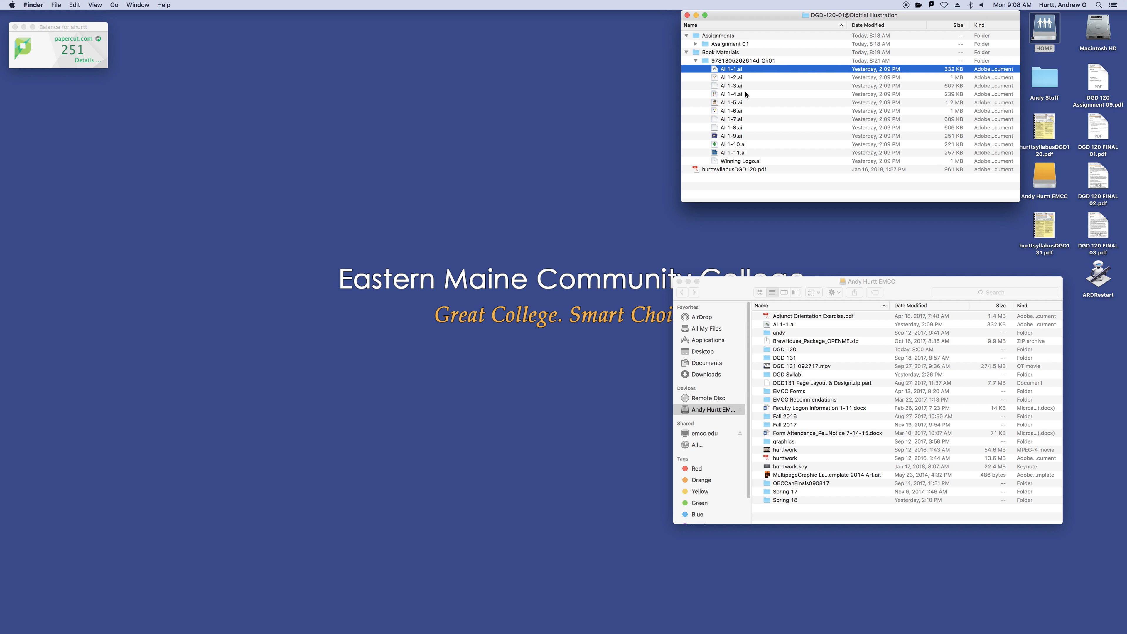
Quick Look preview AI 1-1.ai, then open it in Illustrator
key("space")
key("space")
double_click(733, 70)
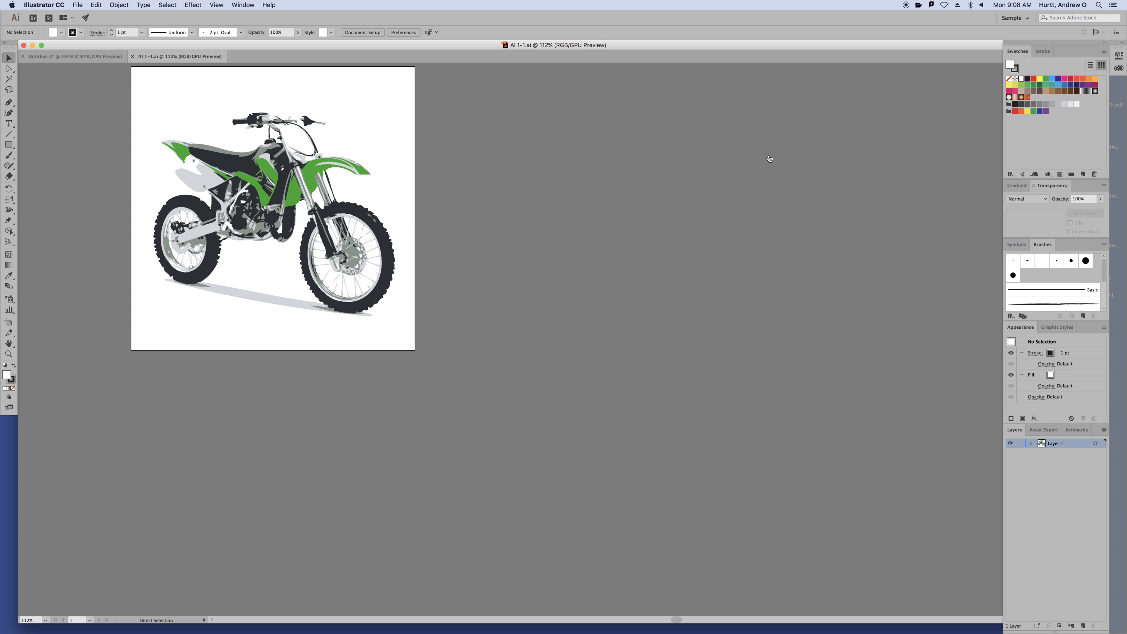
Open AI 1-2.ai from Finder, then bring back AI 1-1.ai and fit its artboard to the window
key("super+Tab")
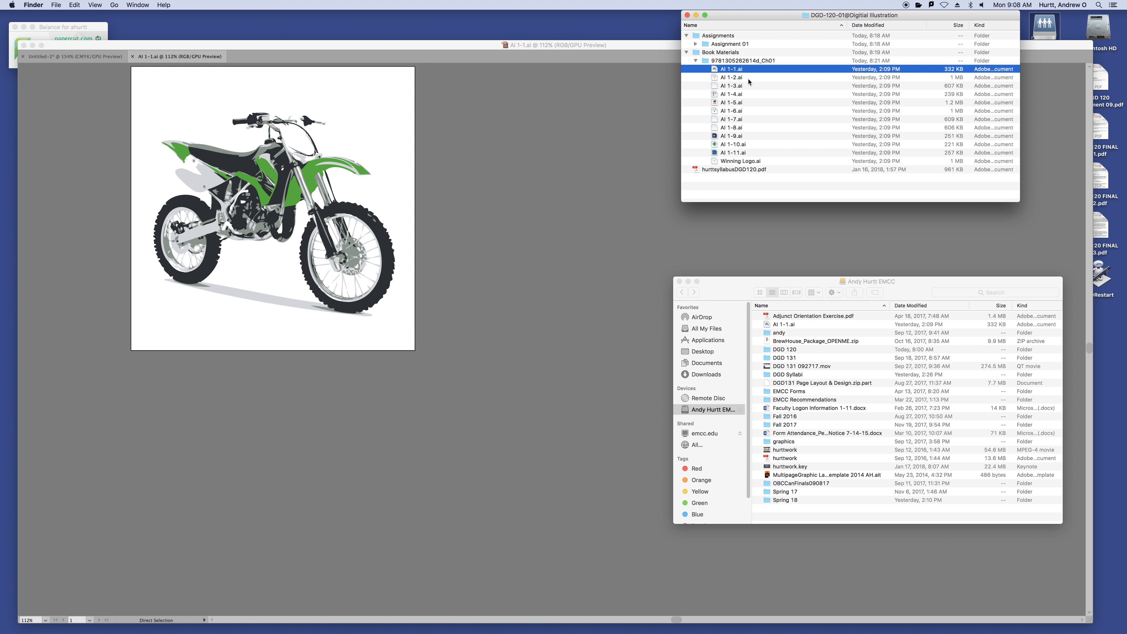
key("super+Tab")
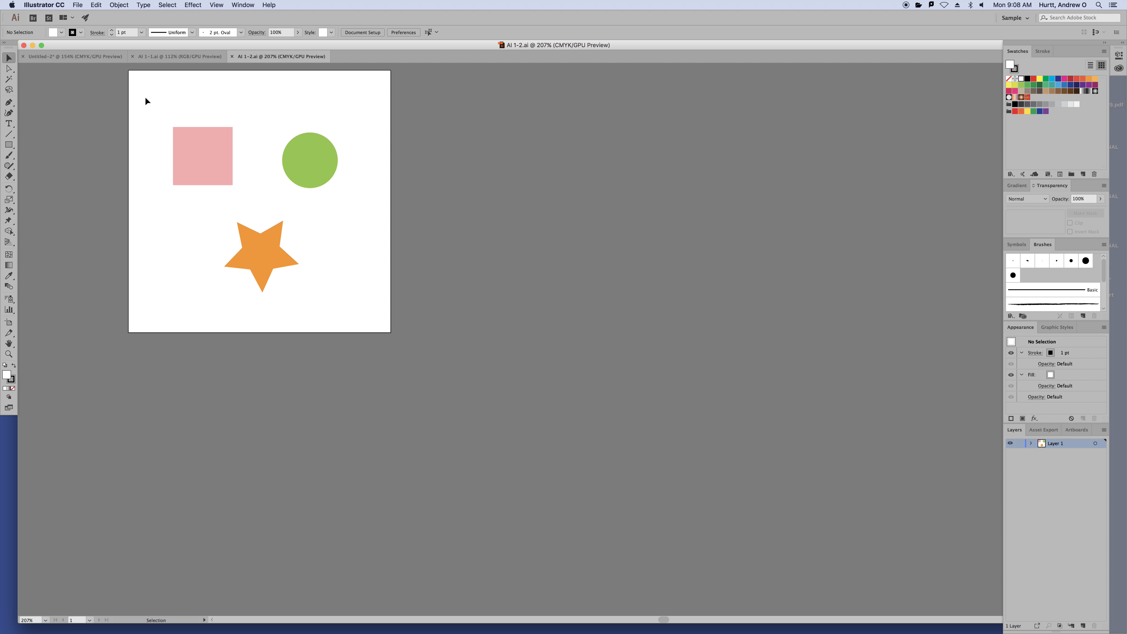
left_click(155, 56)
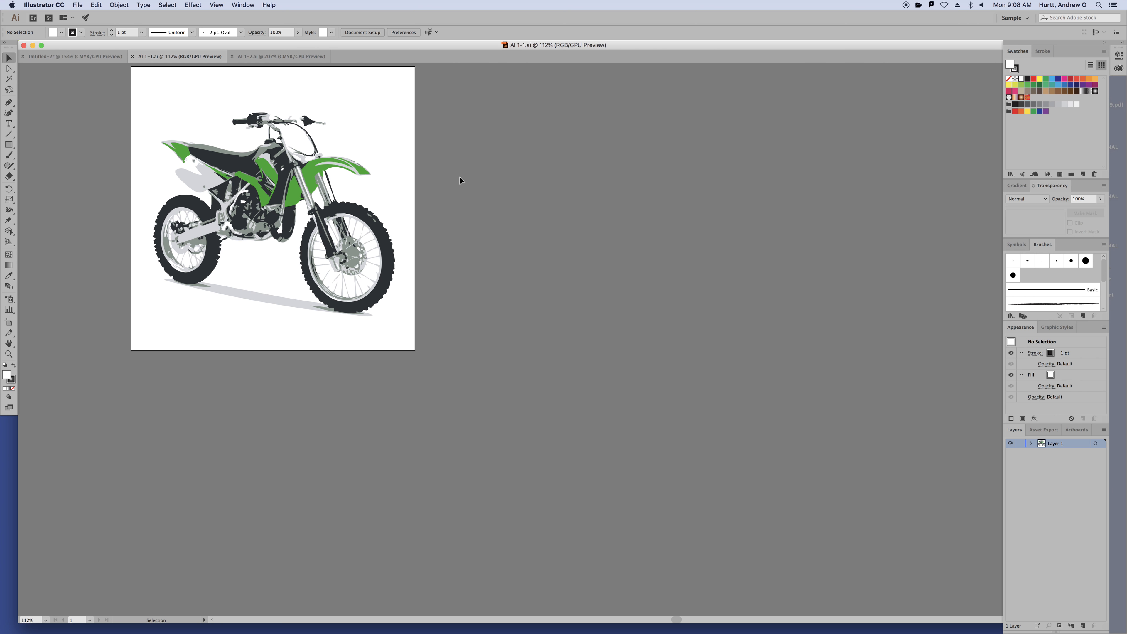
key("super+0")
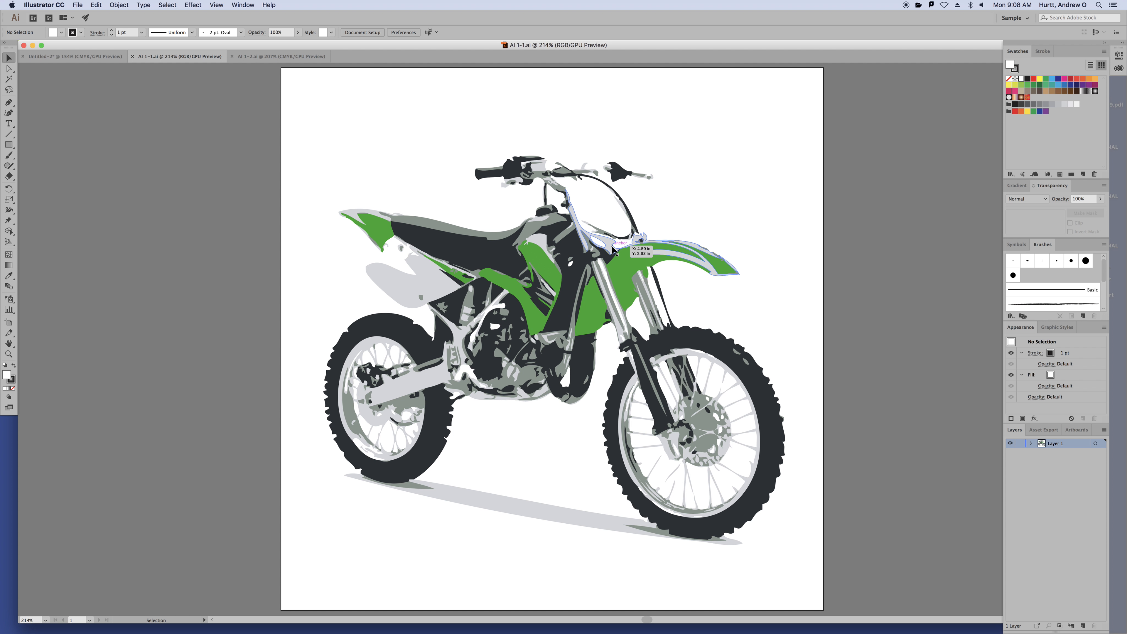
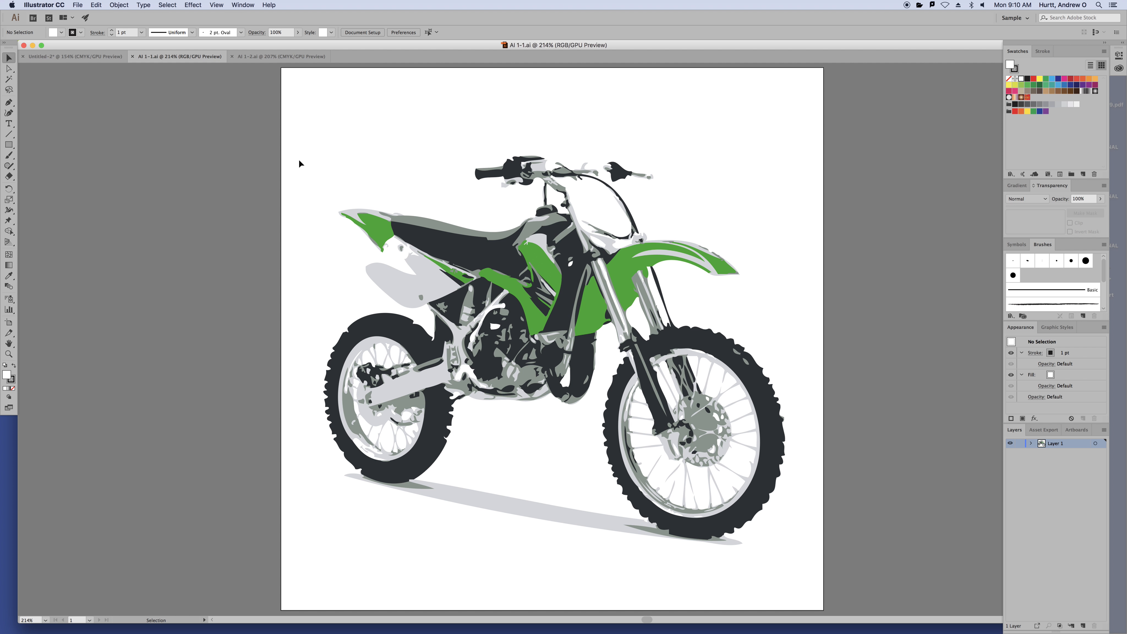
Draw a rectangle above the motorbike with a solid black fill and no stroke
left_click(9, 145)
left_click_drag(312, 89, 449, 200)
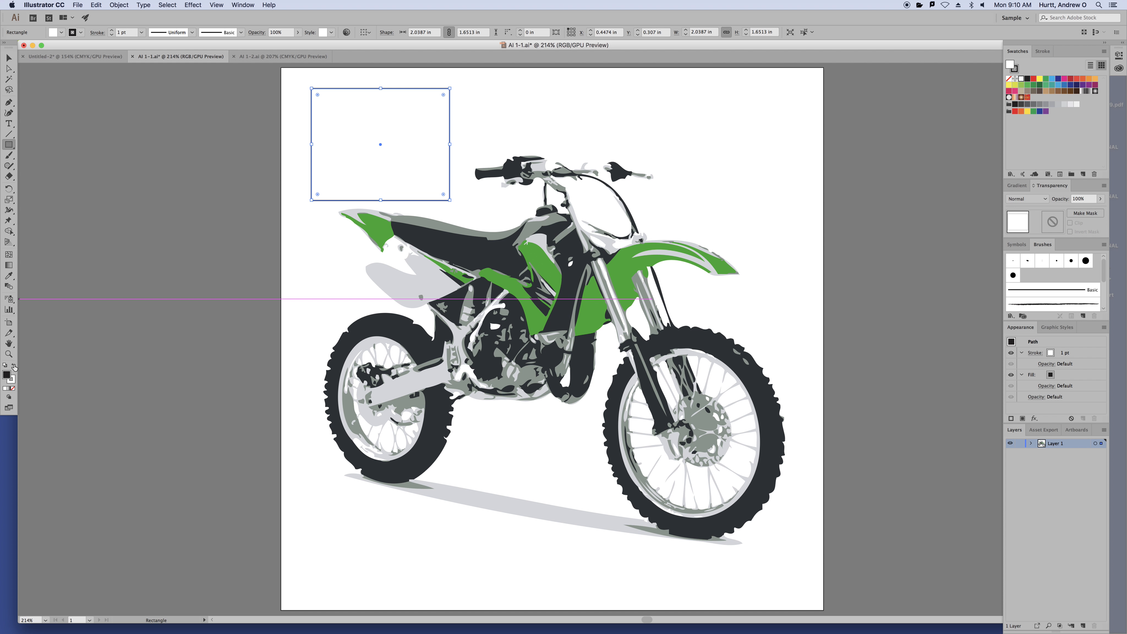
key("shift+x")
left_click(12, 387)
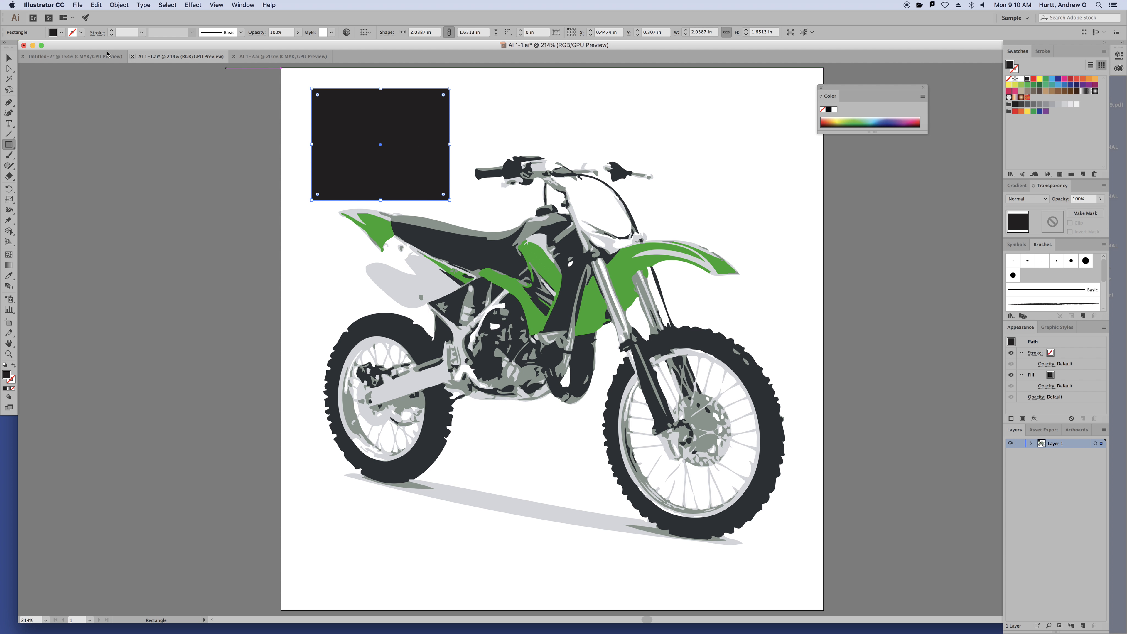
left_click(9, 58)
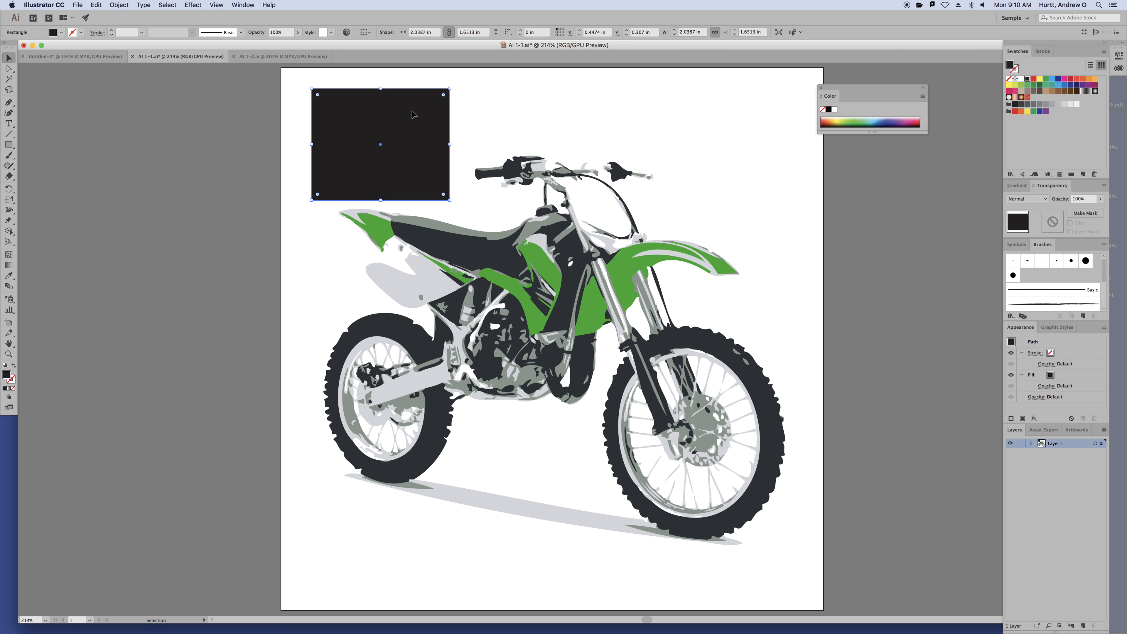
Move the black rectangle up and left and set its height to 2 in
left_click_drag(411, 112, 389, 98)
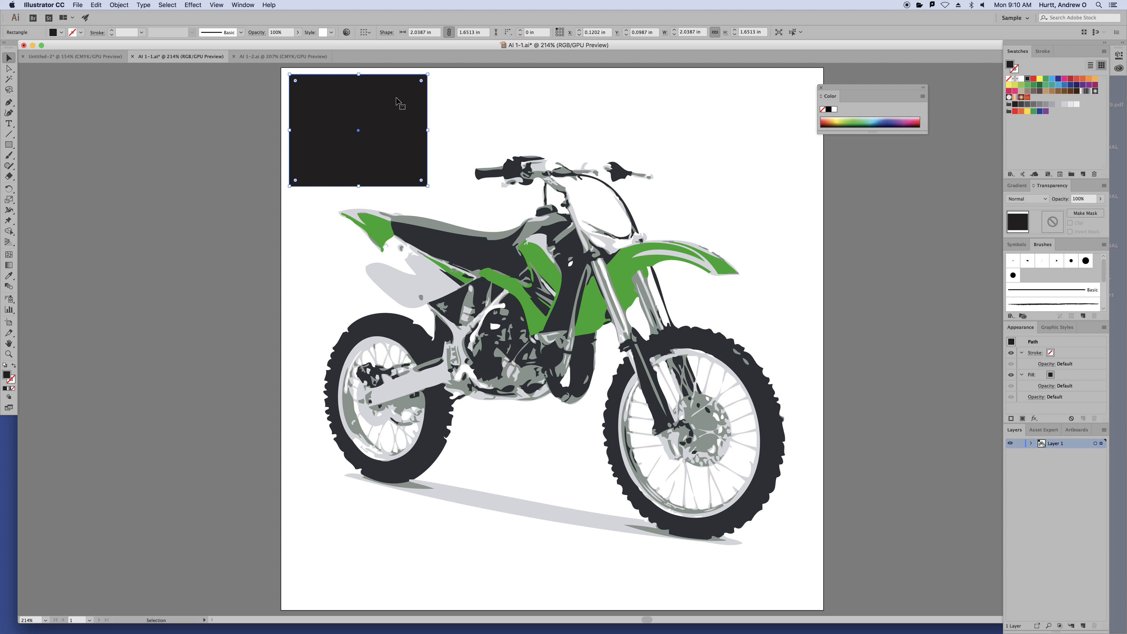
left_click(691, 32)
key("Tab")
type("2")
key("Tab")
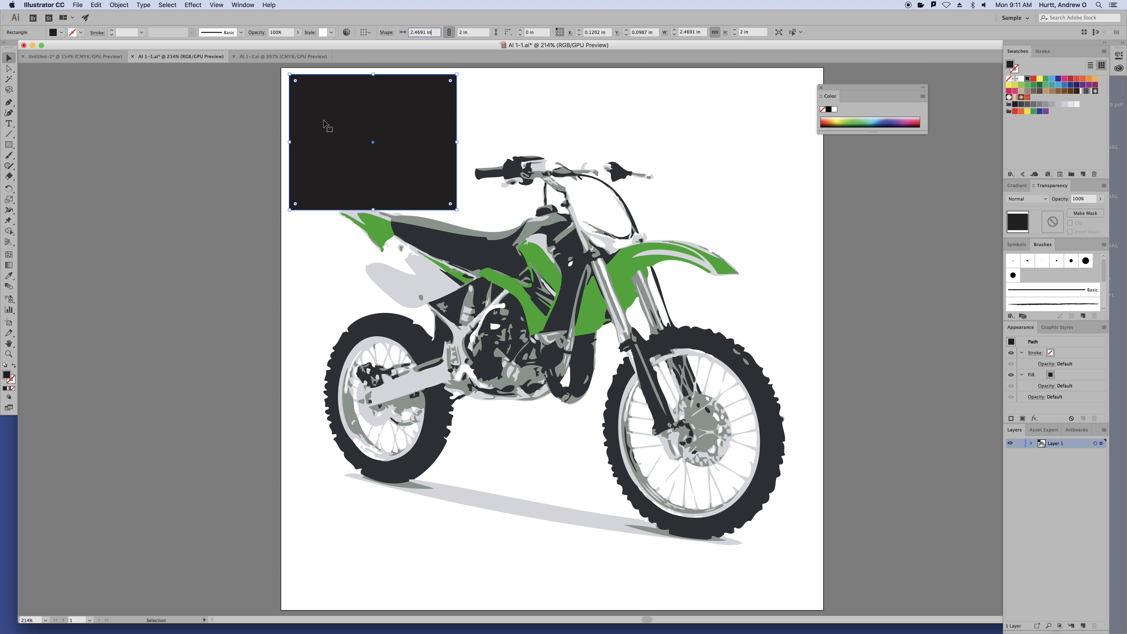
Drag the rectangle past the artboard's left edge, then select all and delete it
left_click_drag(320, 104, 247, 101)
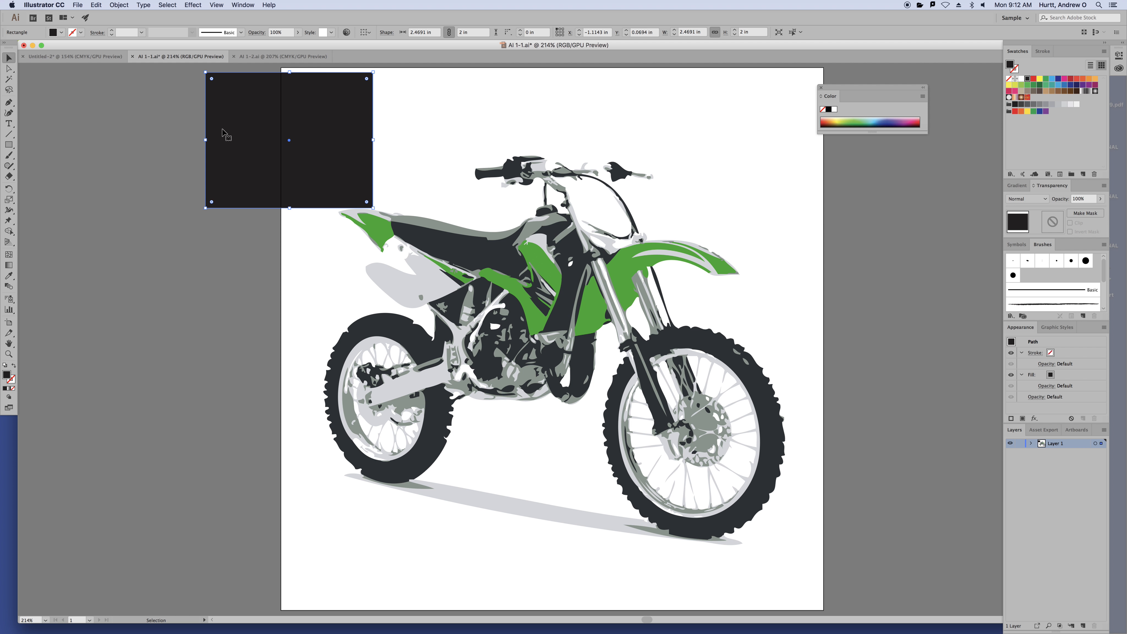
key("super+a")
key("Delete")
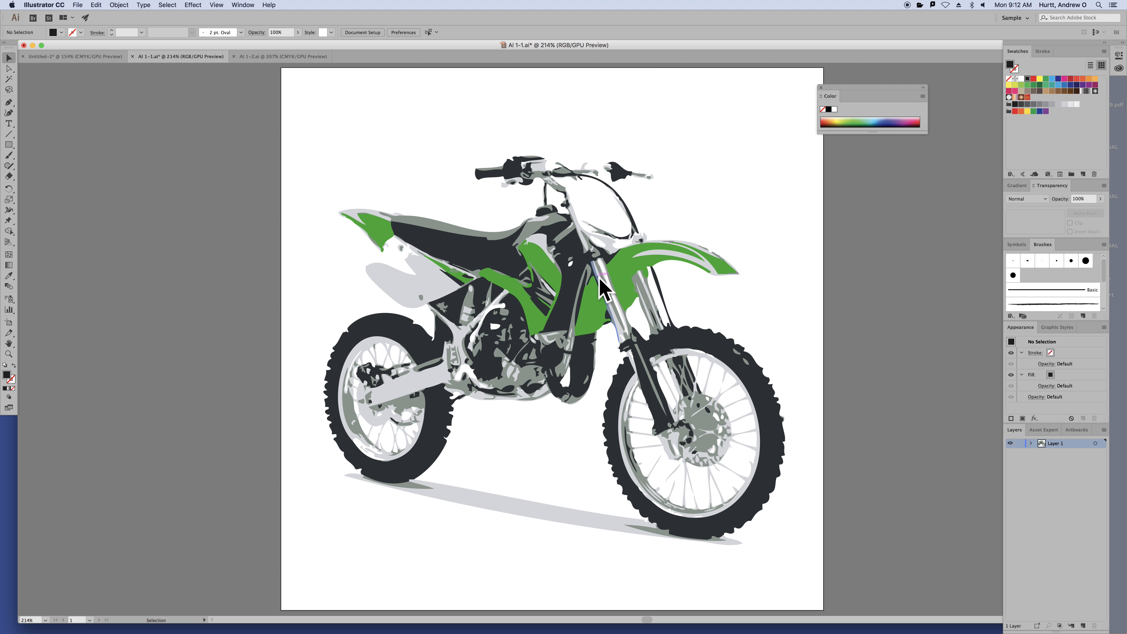
Zoom in and out on the selected motorbike group, then close the floating Color panel
left_click(612, 289)
left_click(890, 284)
key("super+minus")
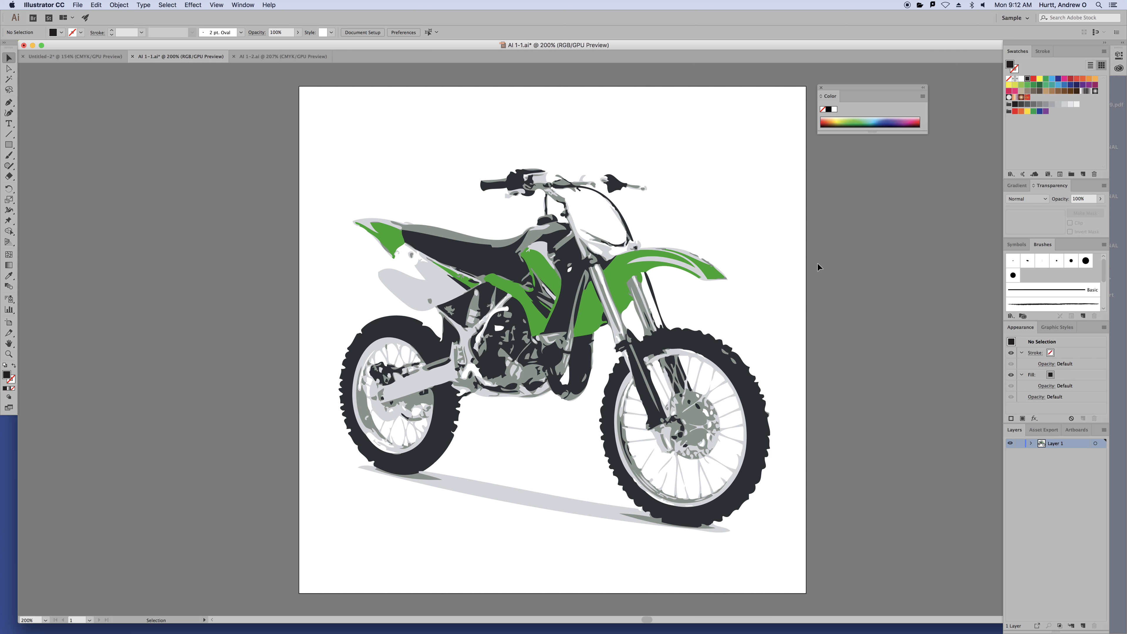
left_click(624, 270)
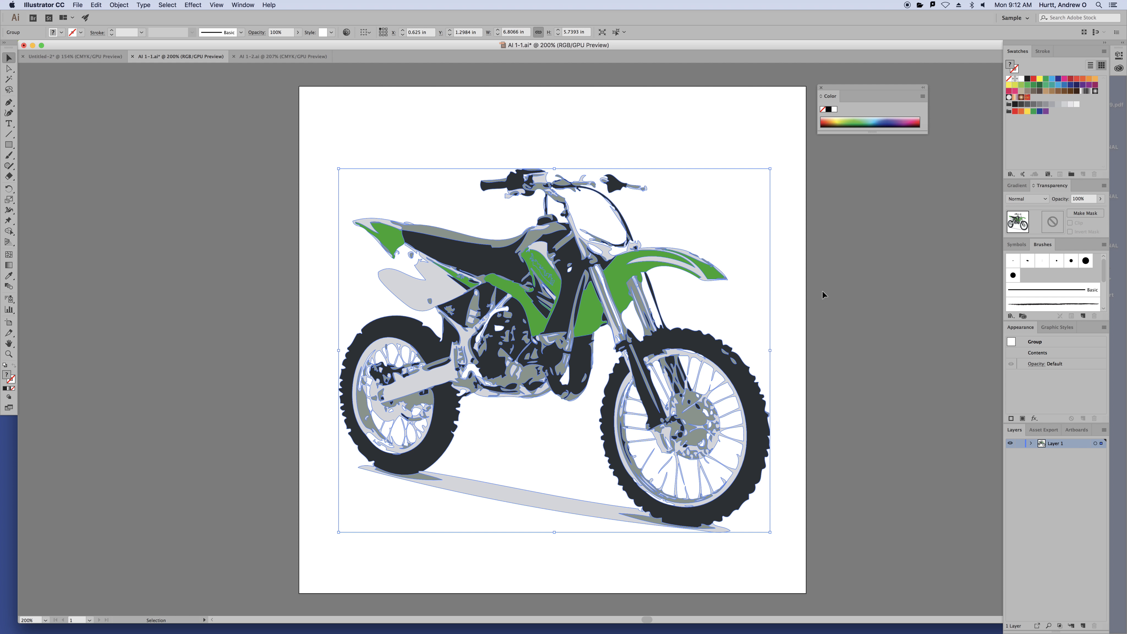
key("super+equal")
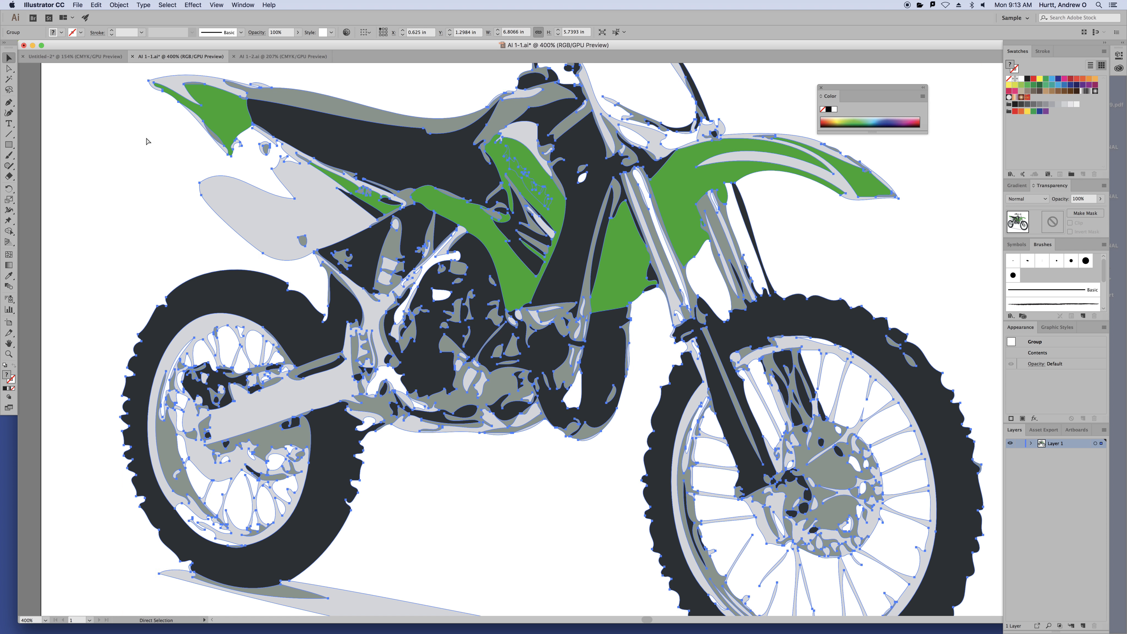
key("super+minus")
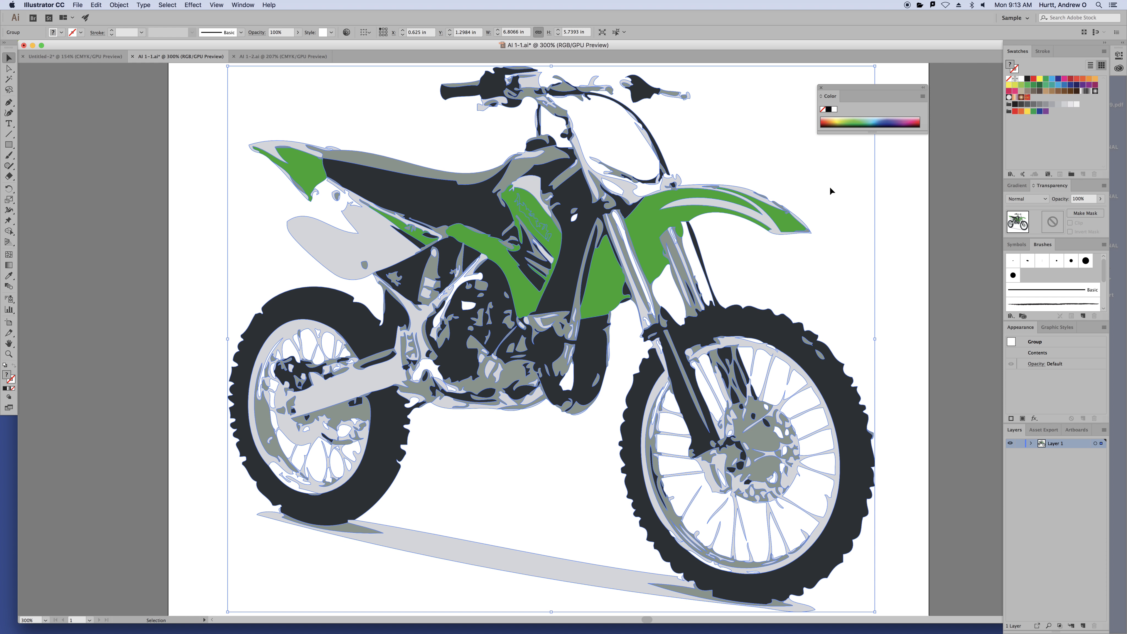
left_click(821, 88)
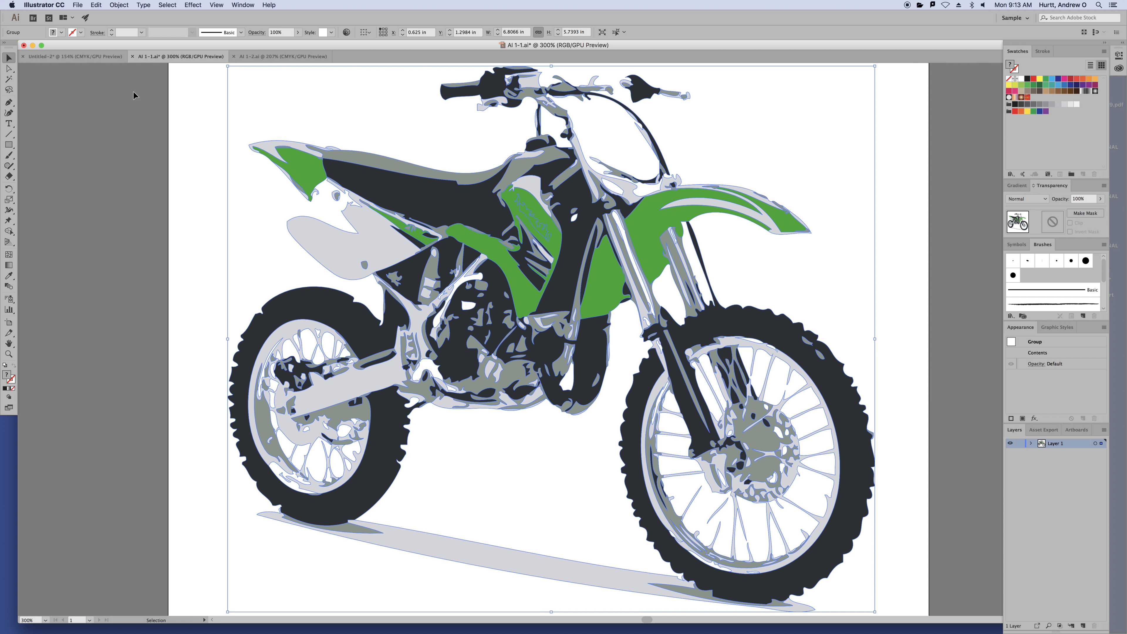
Drag the motorbike group down-right and back, then deselect it and pick Direct Selection
left_click(231, 133)
left_click(329, 170)
left_click_drag(414, 173, 472, 222)
left_click_drag(542, 253, 488, 211)
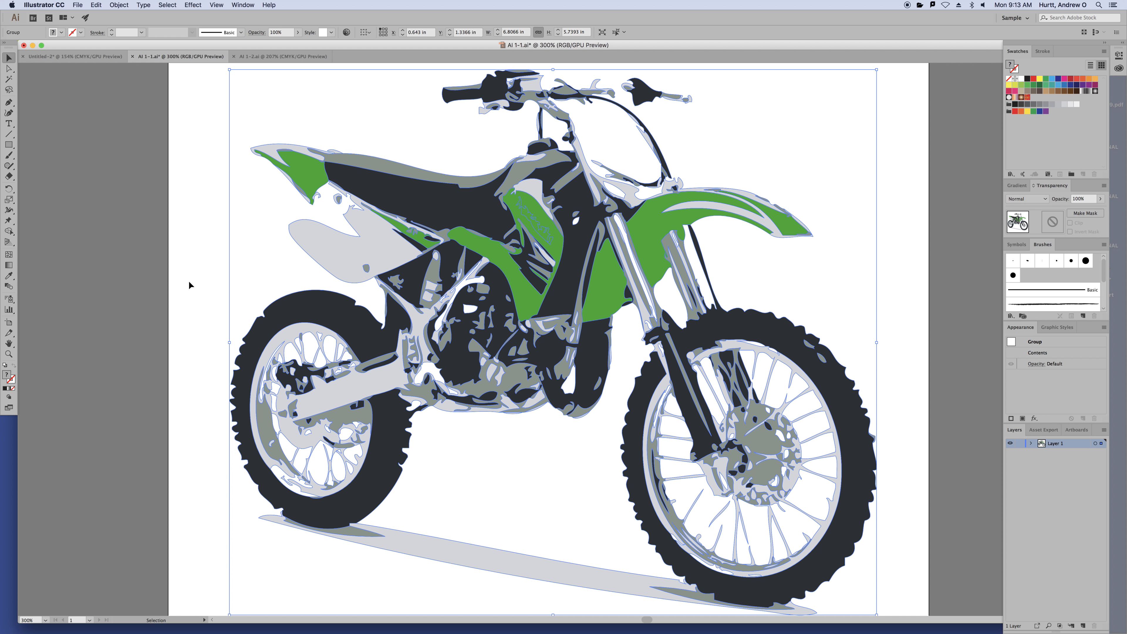
left_click(136, 169)
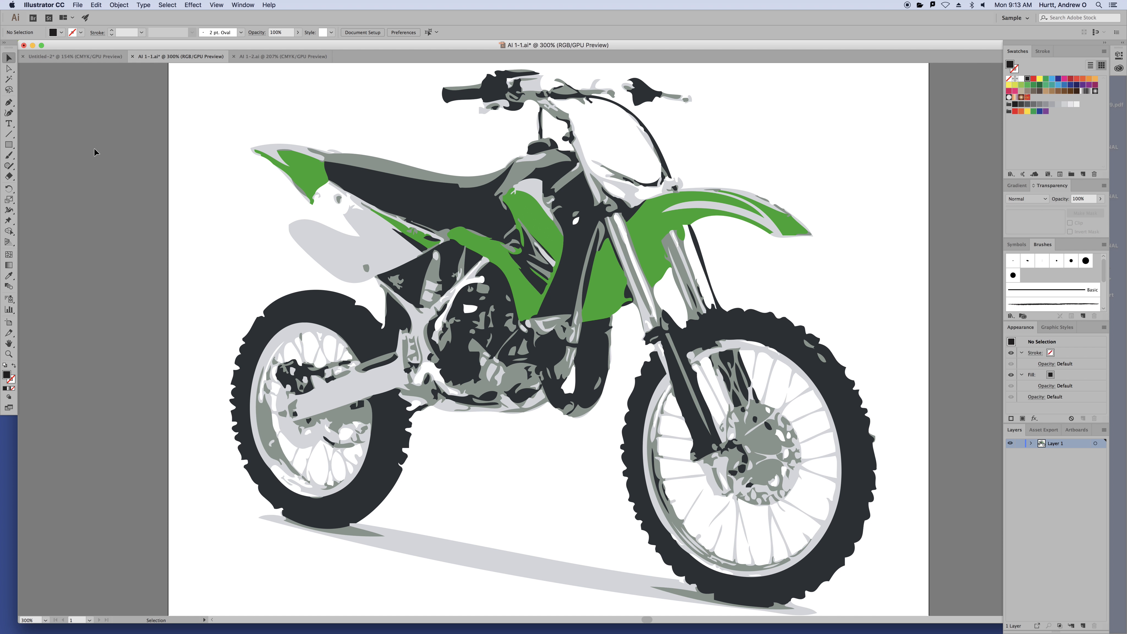
left_click(9, 68)
Zoom in on the grey spot and drag its top and bottom anchors into a pointed teardrop
left_click(366, 267)
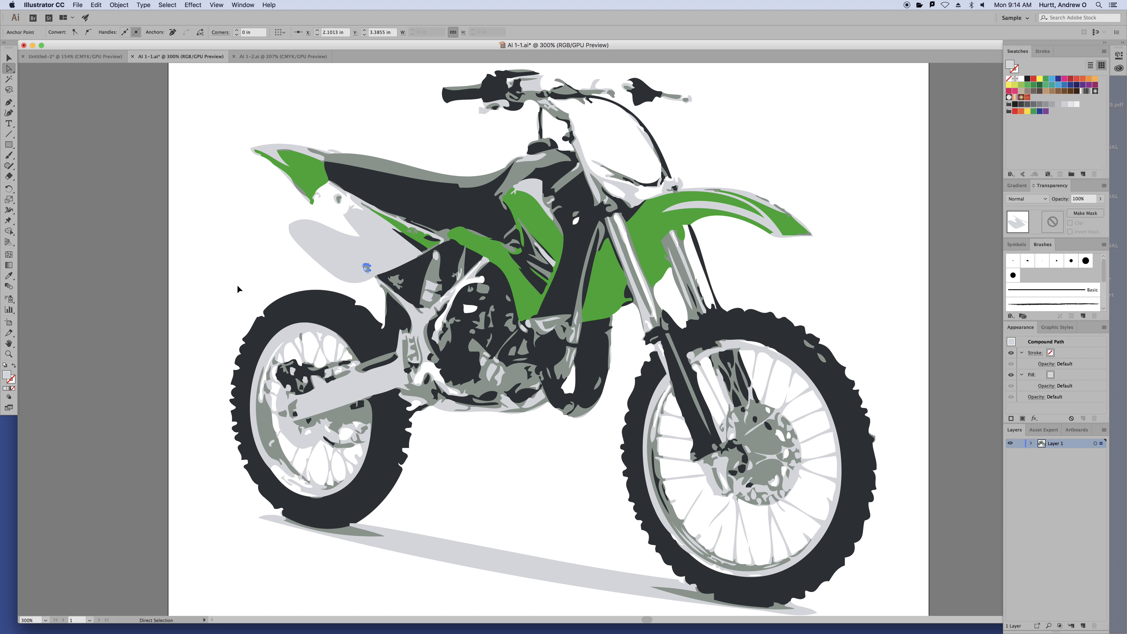
key("super+plus")
key("super+plus")
key("super+plus")
key("super+plus")
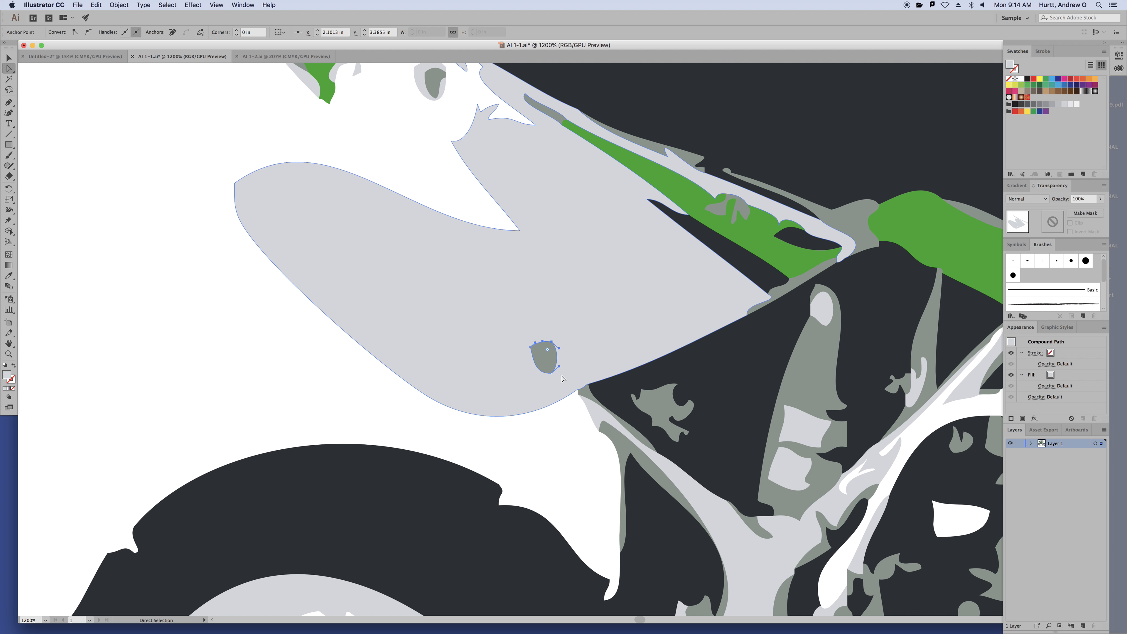
left_click(544, 361)
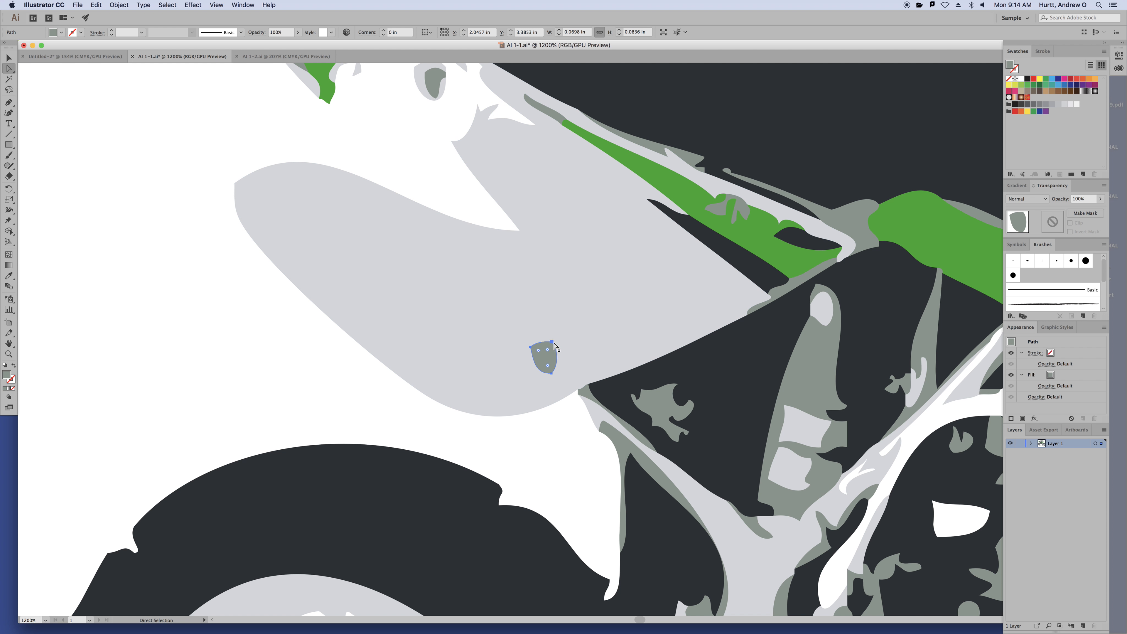
left_click_drag(549, 361, 562, 322)
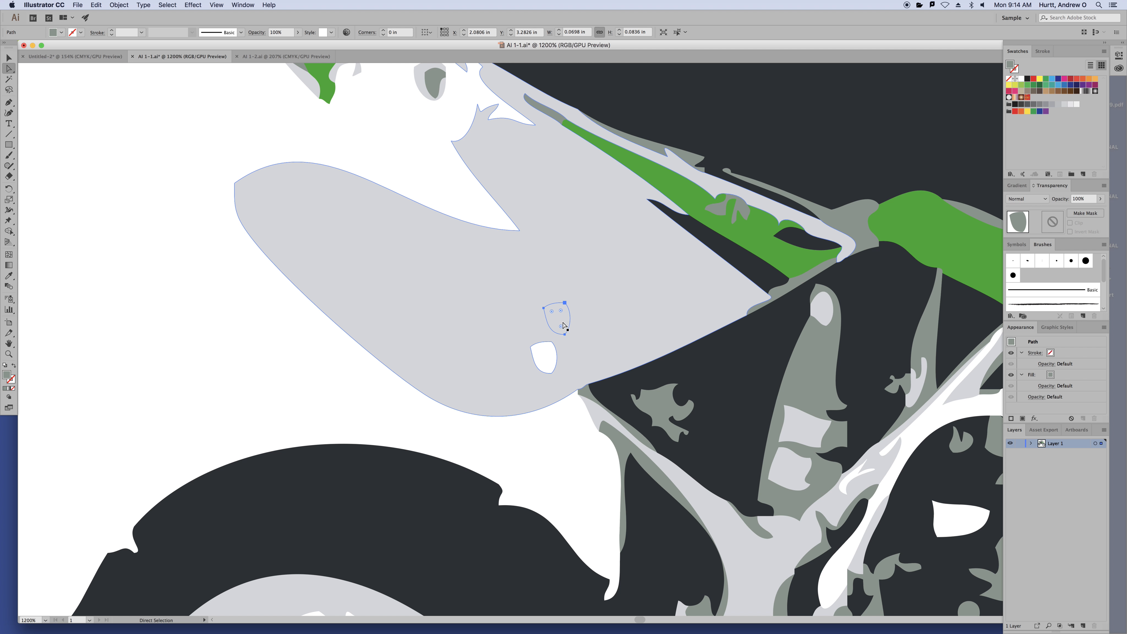
key("cmd+z")
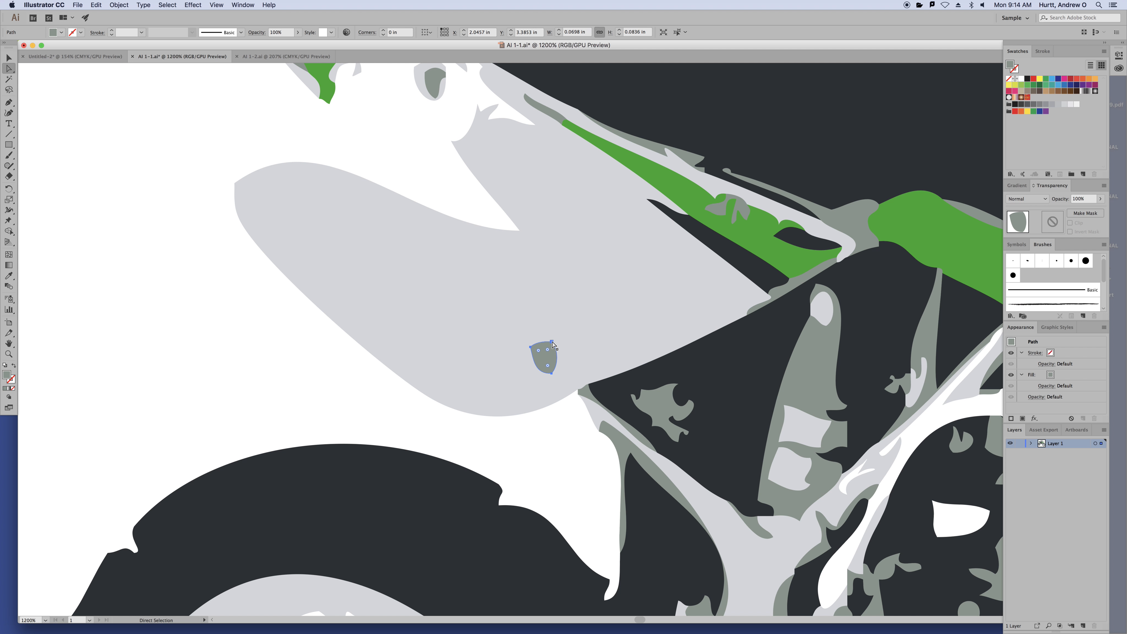
left_click(552, 342)
left_click_drag(552, 342, 569, 293)
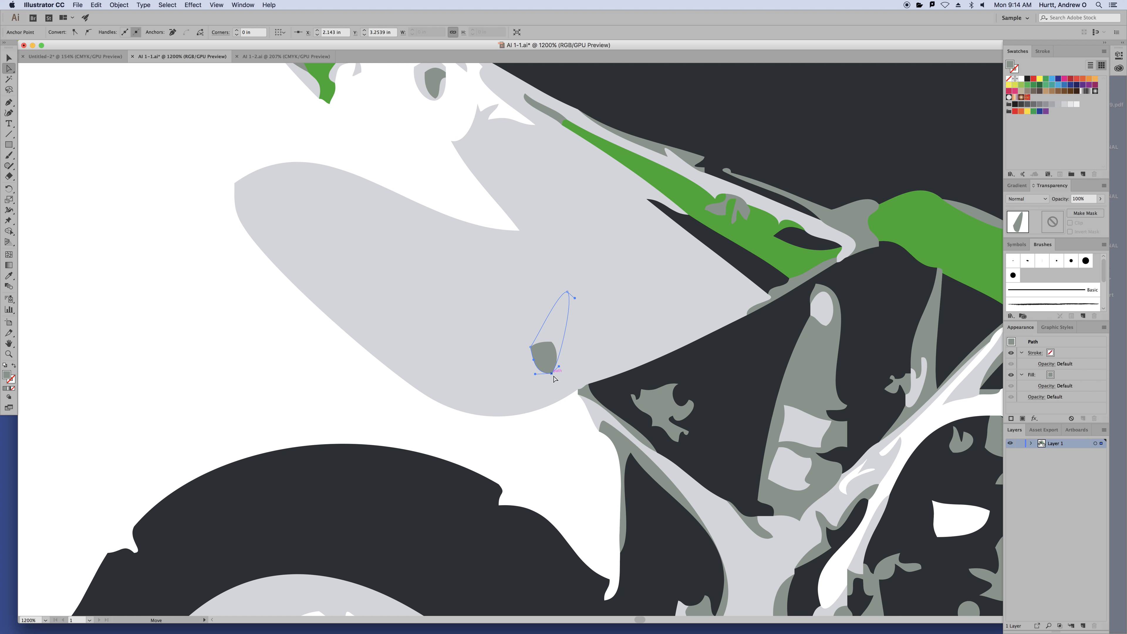
left_click_drag(552, 373, 497, 377)
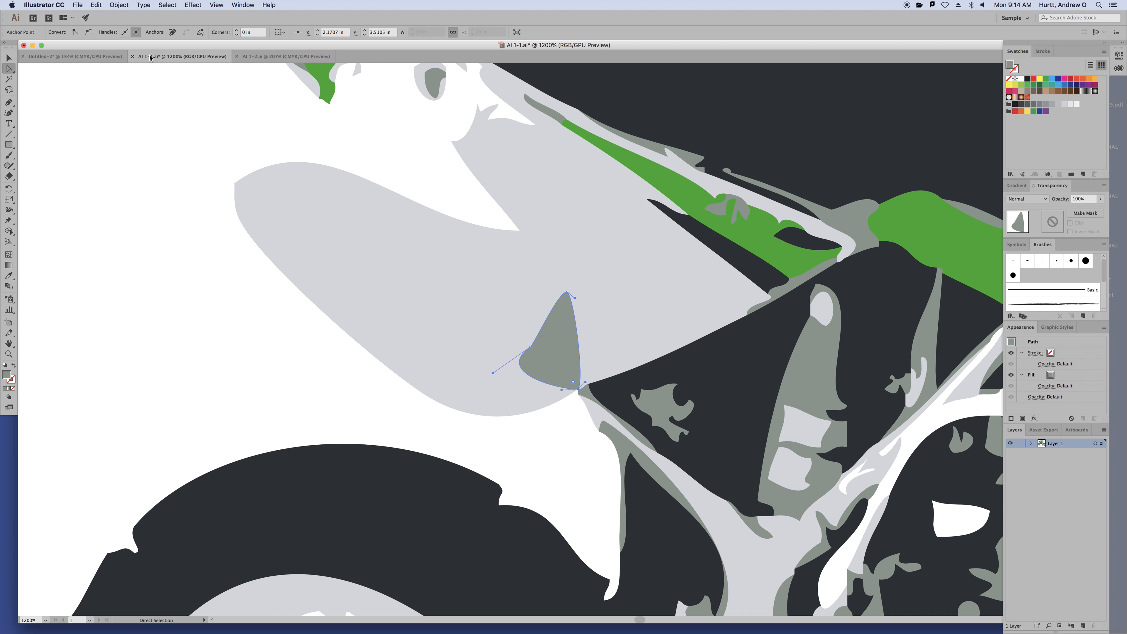
Undo the teardrop reshaping so the grey spot returns to a small oval
left_click(119, 6)
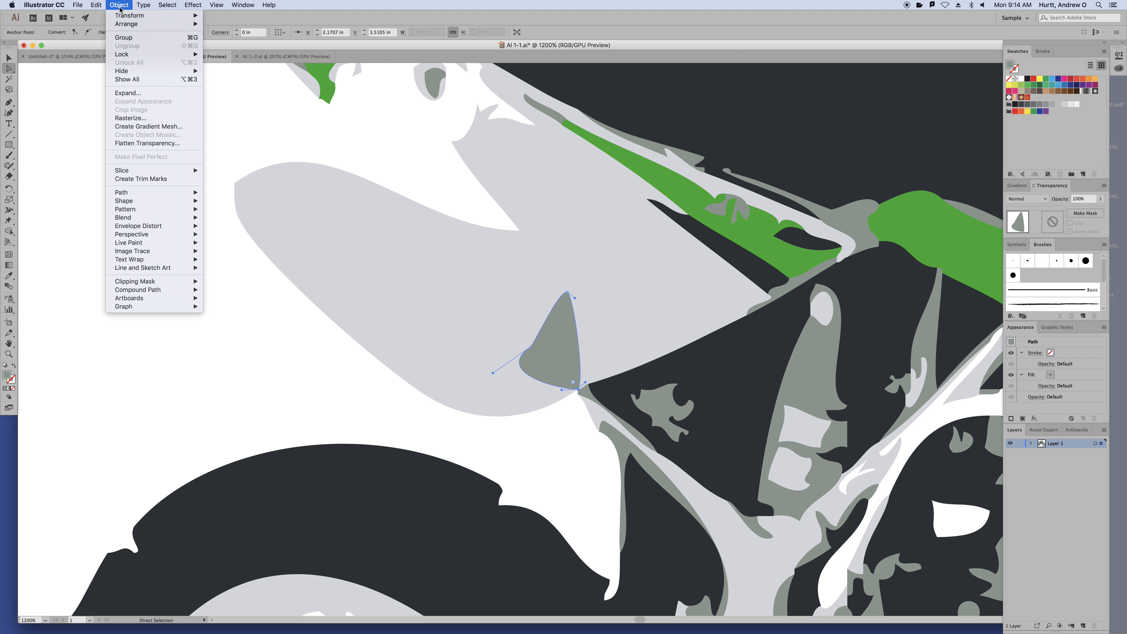
mouse_move(119, 24)
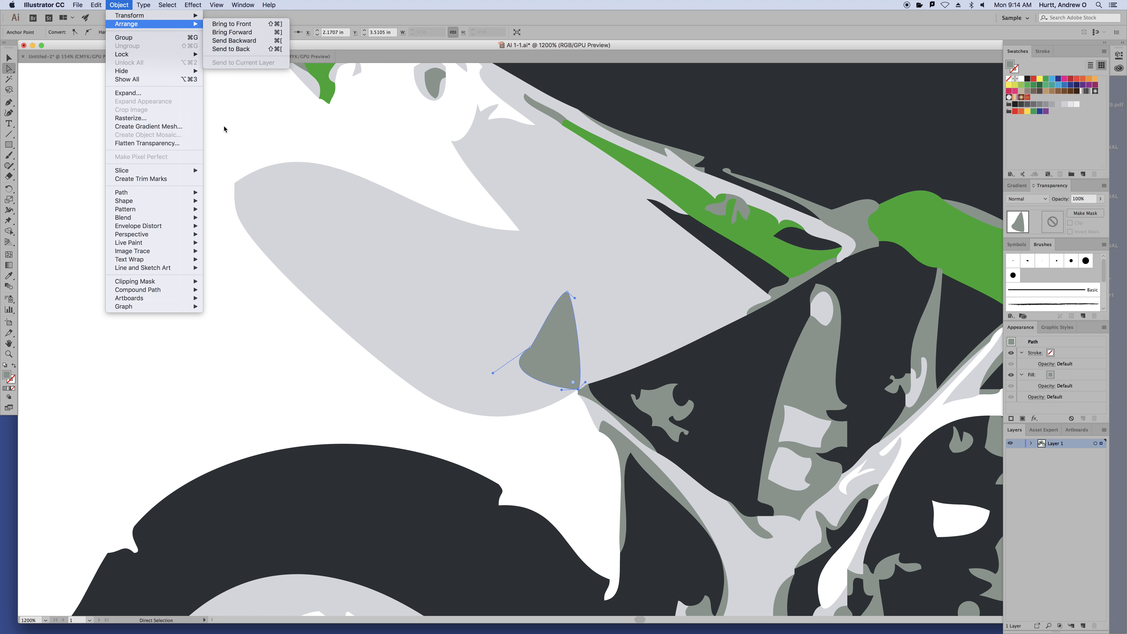
left_click(228, 109)
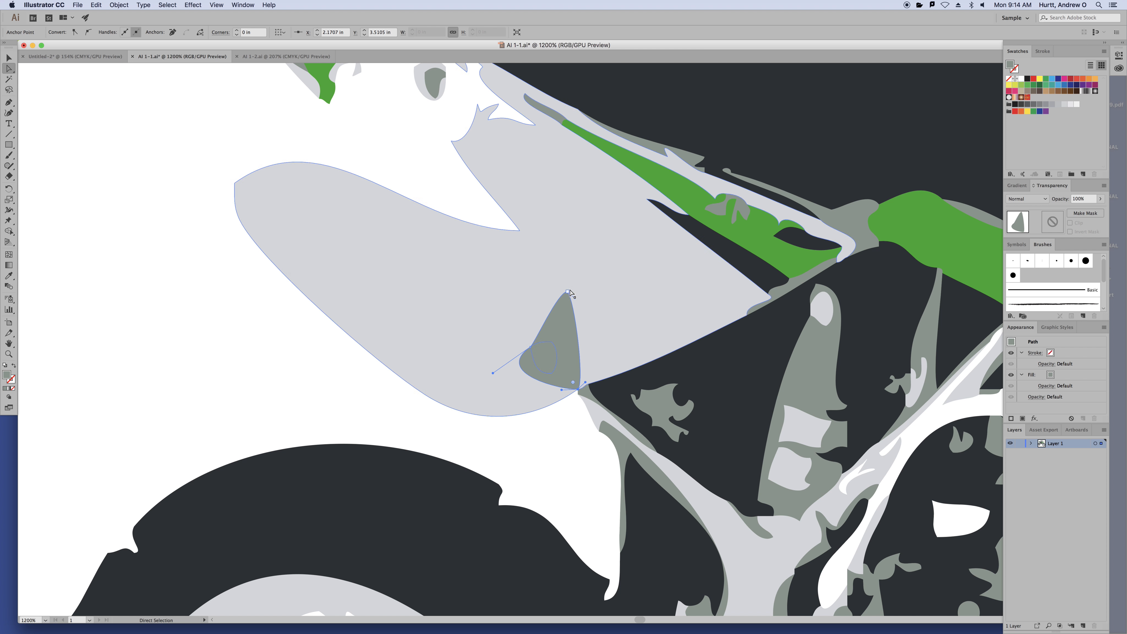
left_click_drag(568, 294, 562, 386)
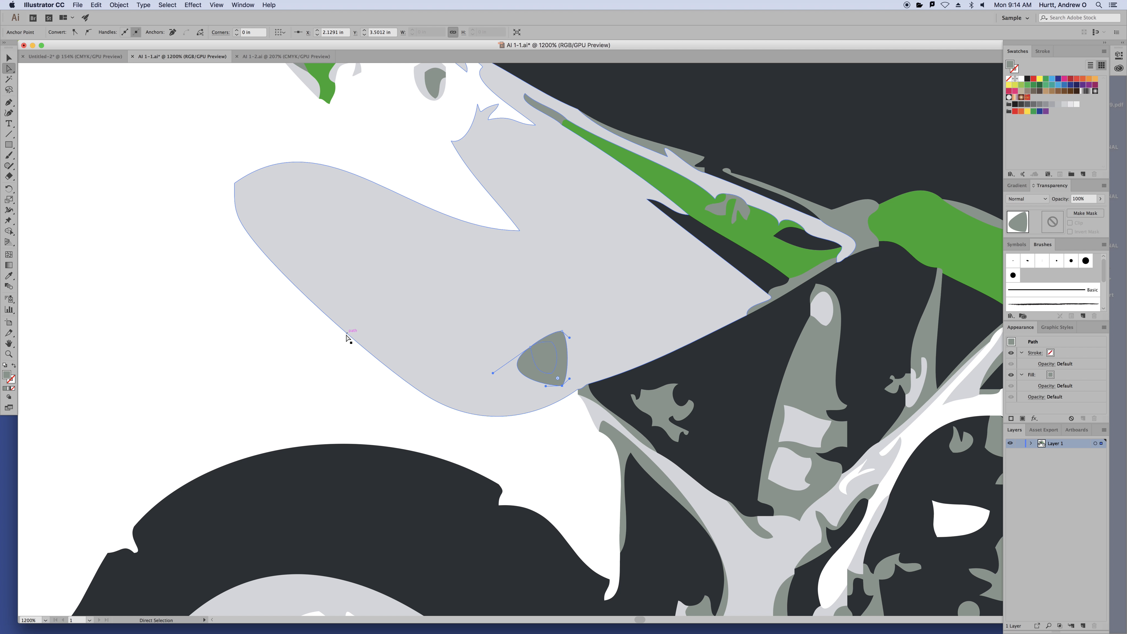
key("super+z")
key("super+z")
key("super+z")
key("super+z")
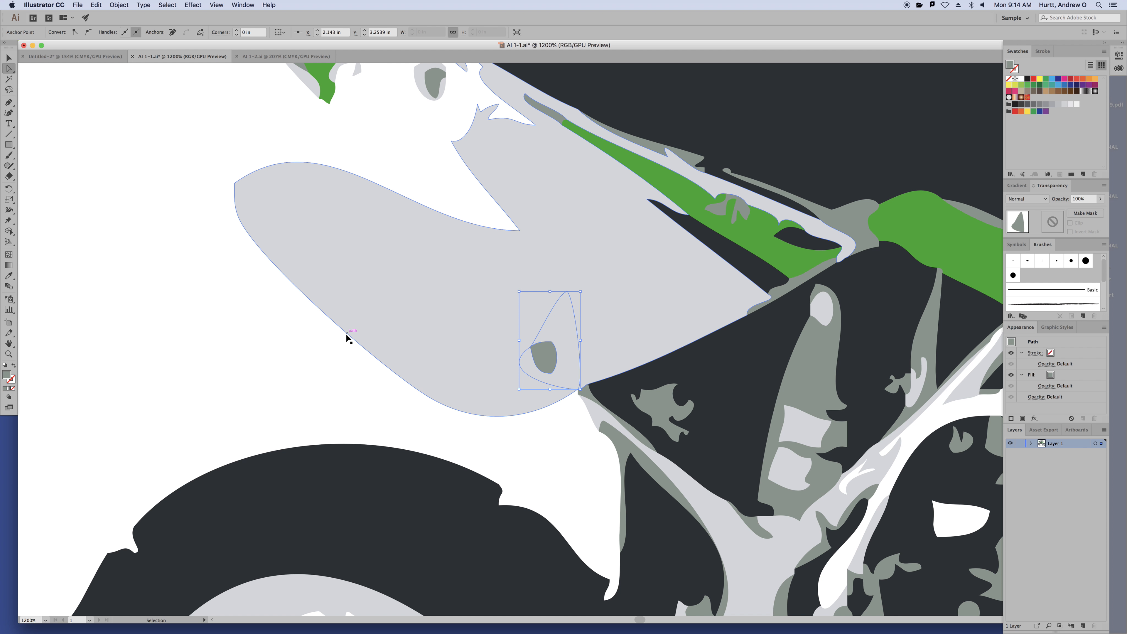
key("super+z")
key("super+z")
key("super+z")
key("super+z")
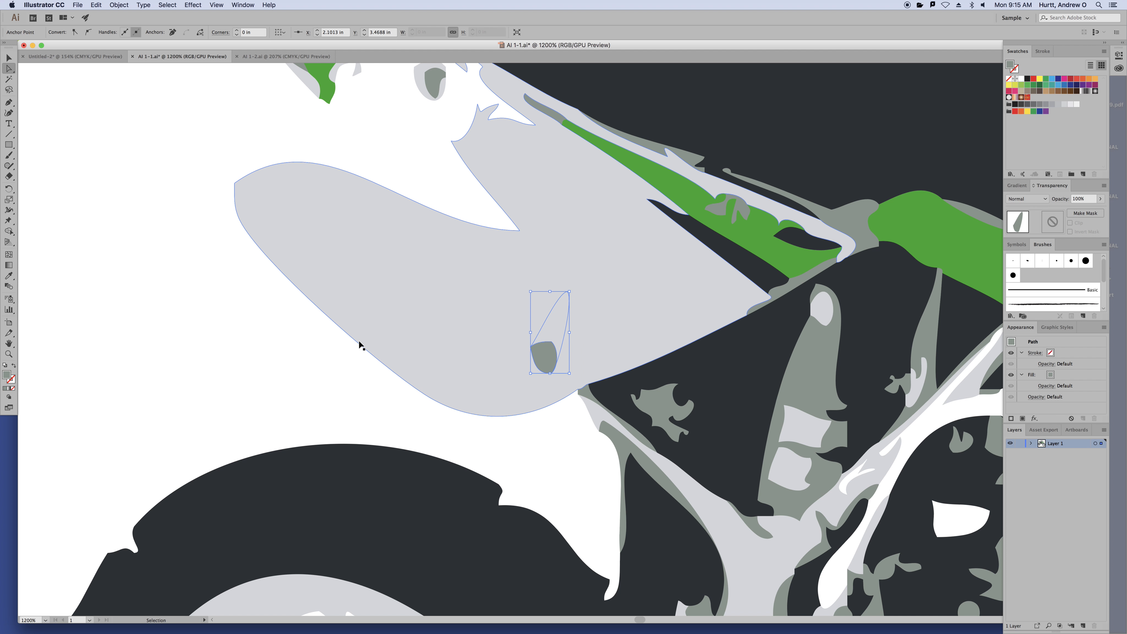
key("super+z")
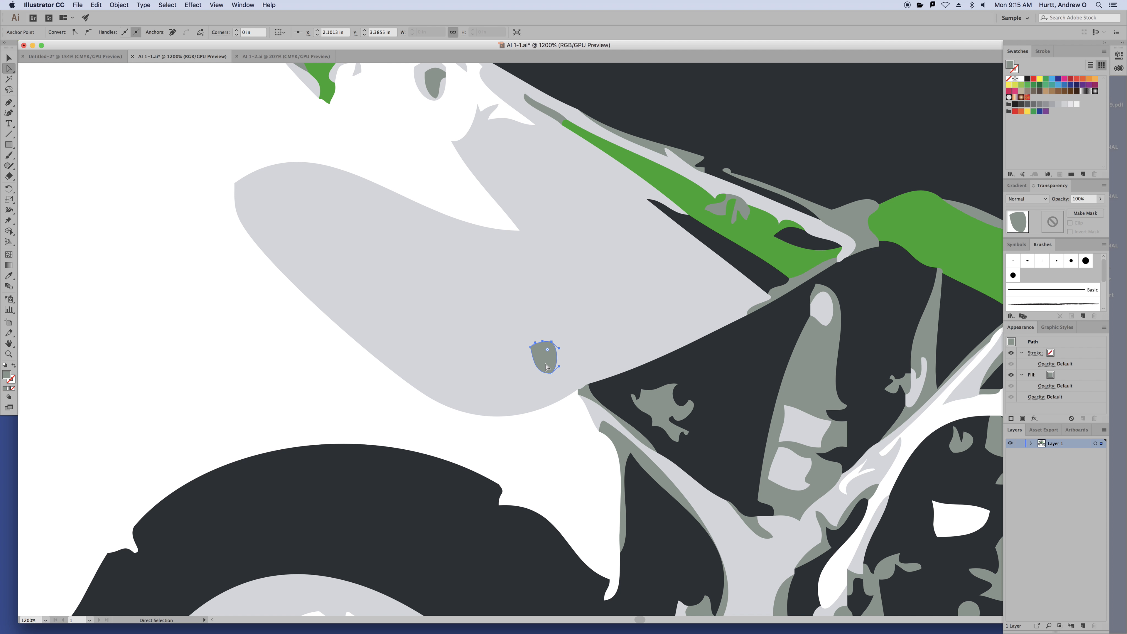
Bring the small grey shape to the front with Object > Arrange > Bring to Front
left_click(548, 368)
left_click(130, 6)
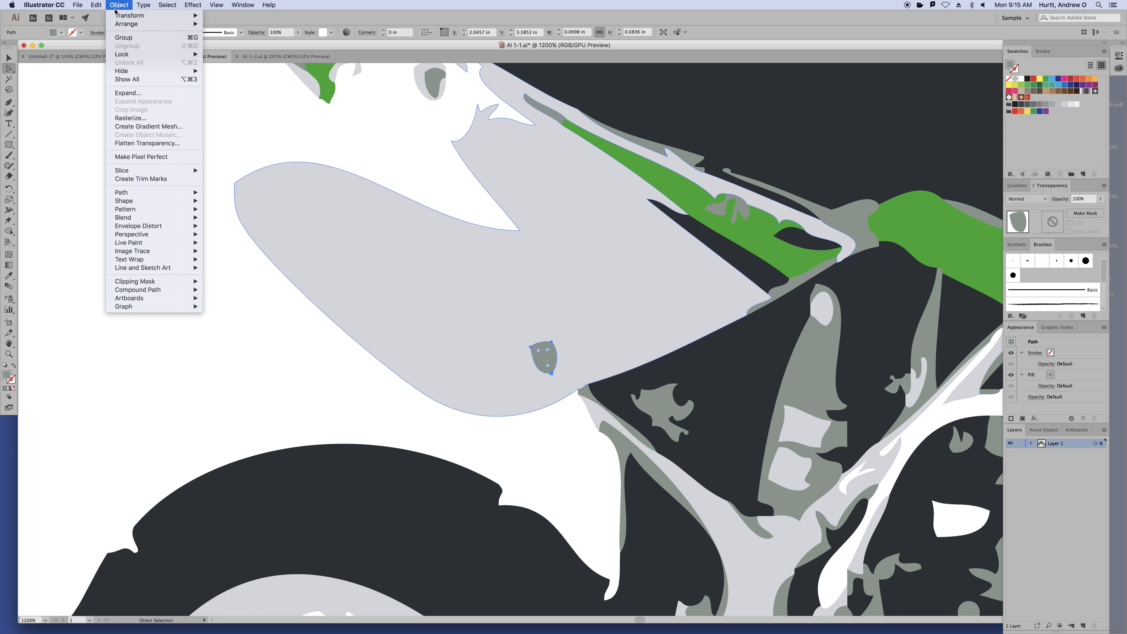
mouse_move(198, 18)
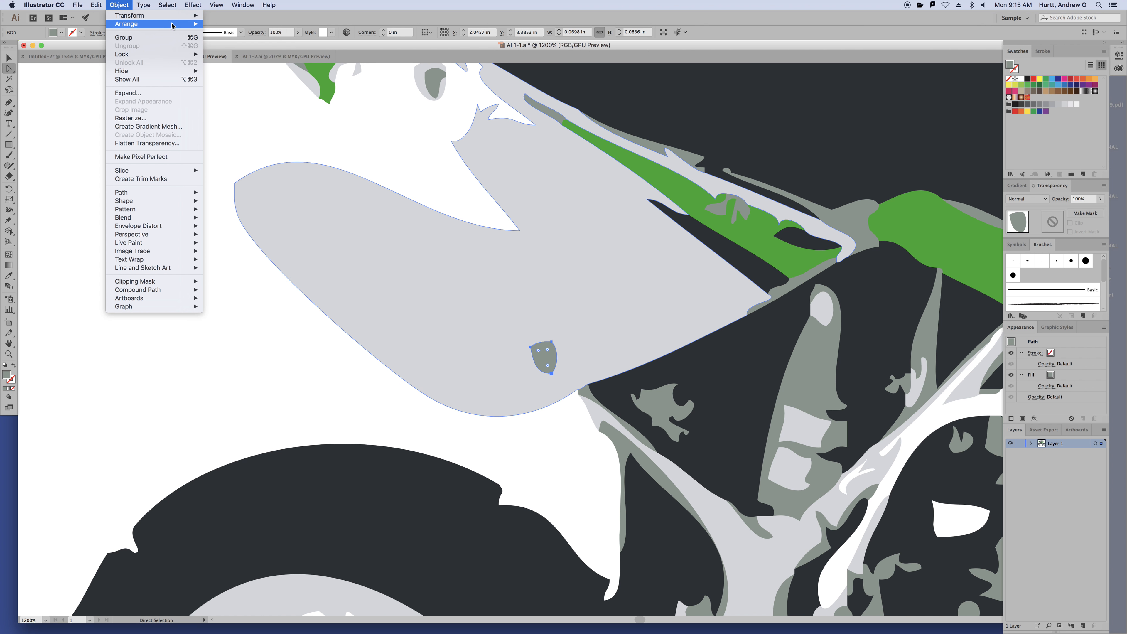
left_click(230, 25)
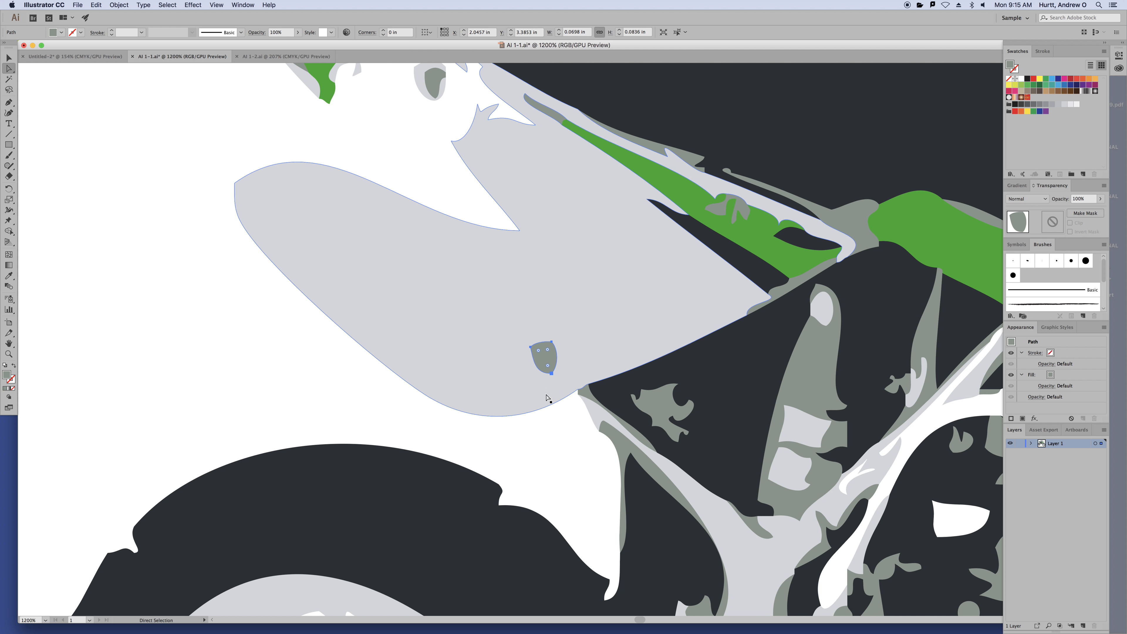
left_click(11, 61)
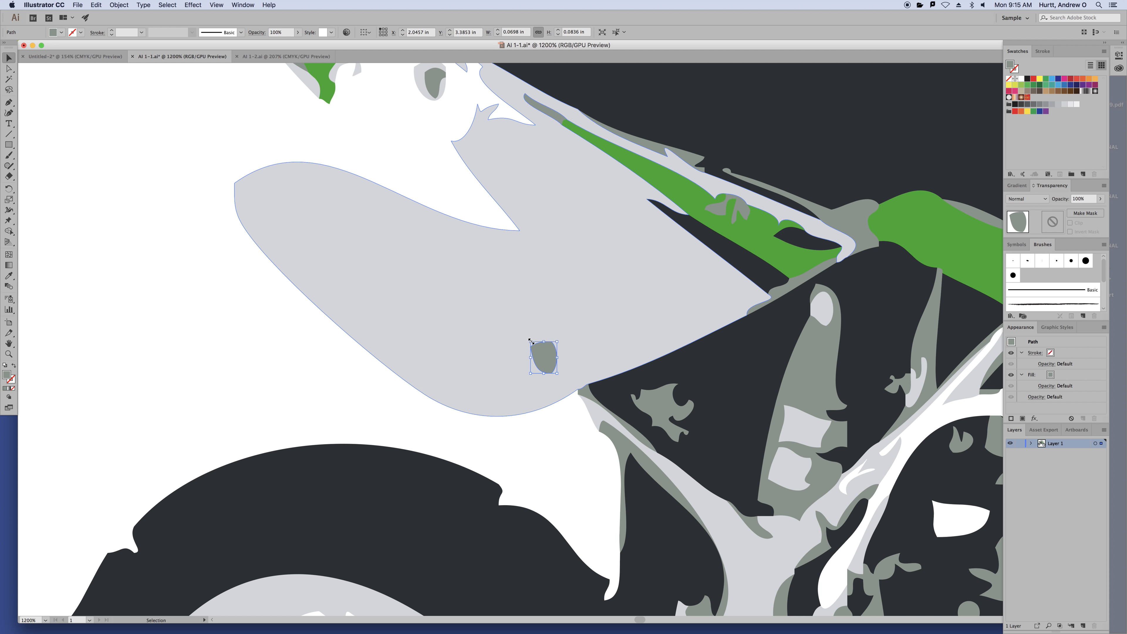
Scale the grey spot up to about 0.20 × 0.19 in and fit the artboard in view
left_click_drag(530, 341, 479, 325)
left_click(204, 276)
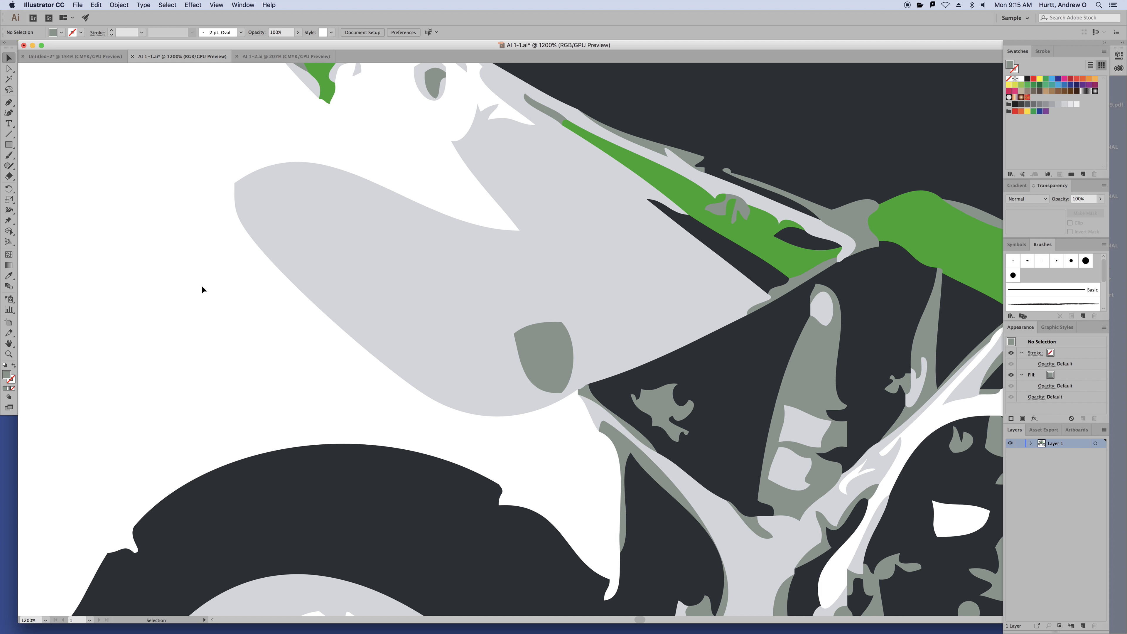
key("super+0")
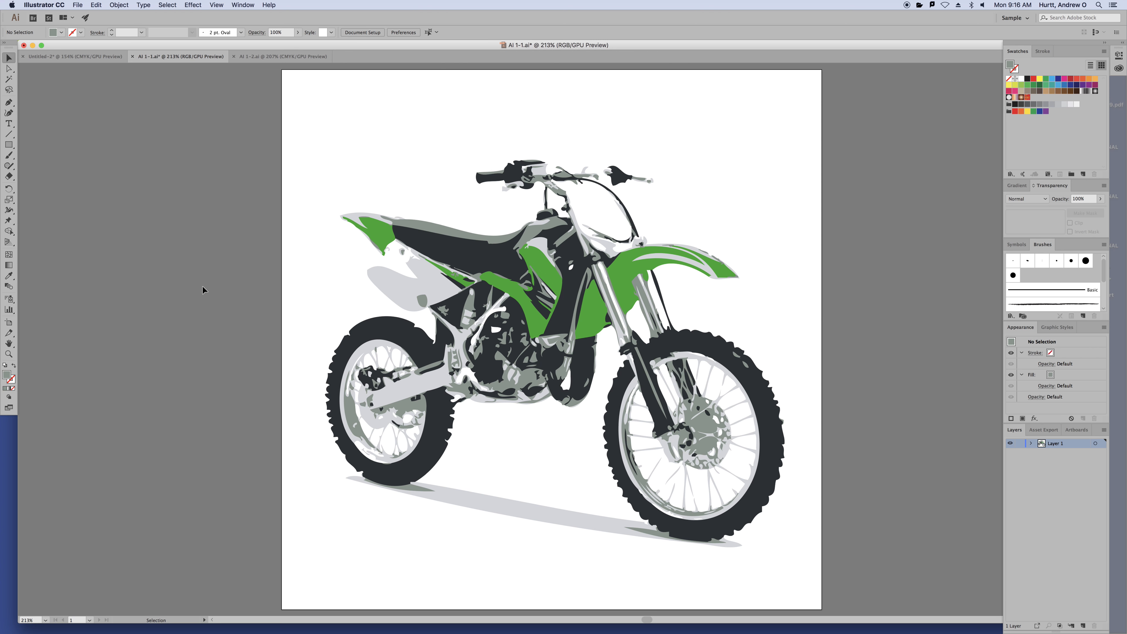
left_click(517, 273)
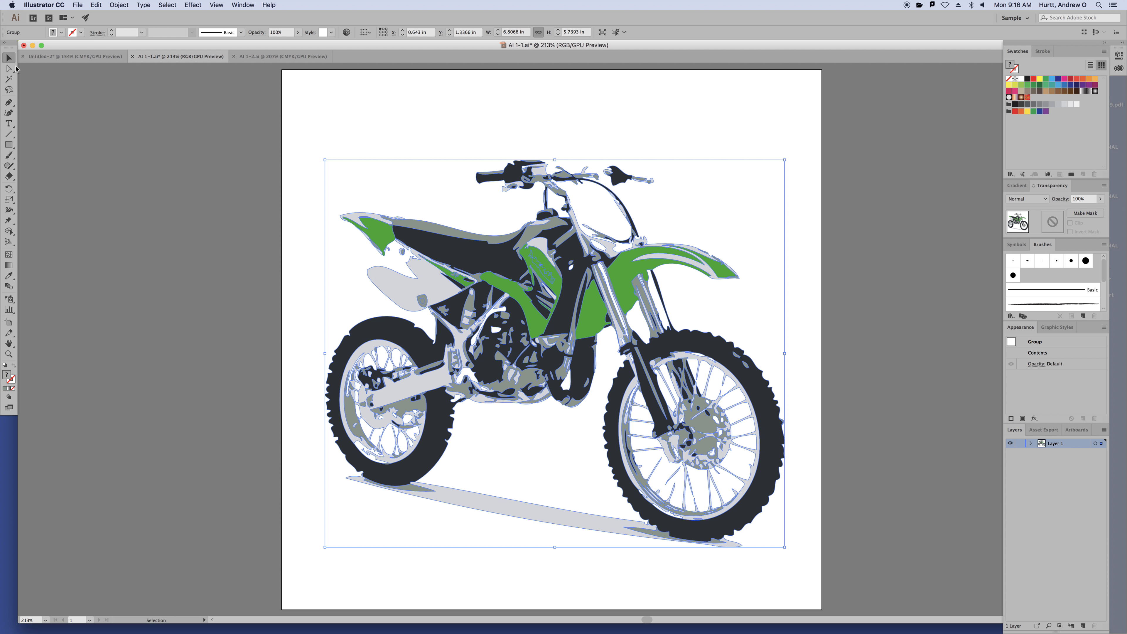
left_click(317, 114)
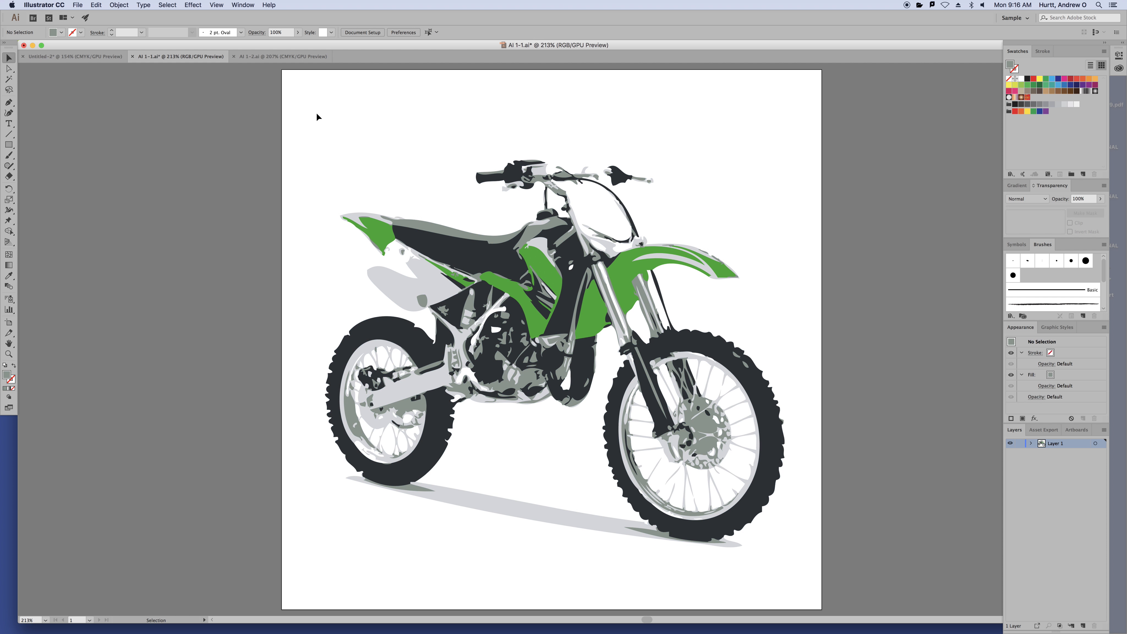
left_click_drag(522, 262, 528, 235)
key("super+z")
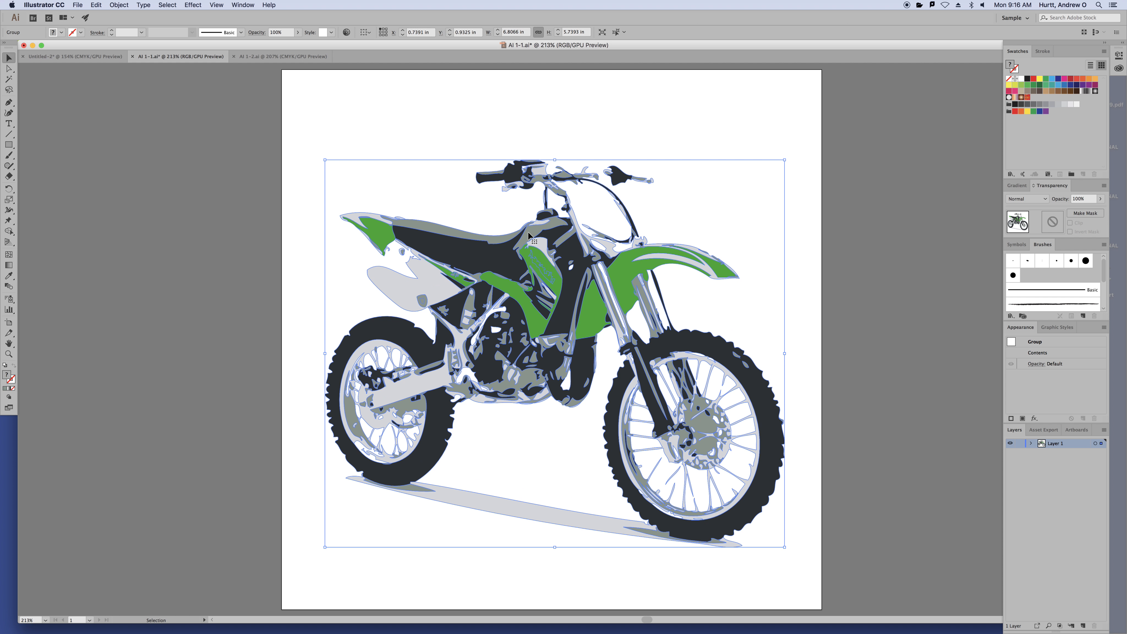
left_click(408, 111)
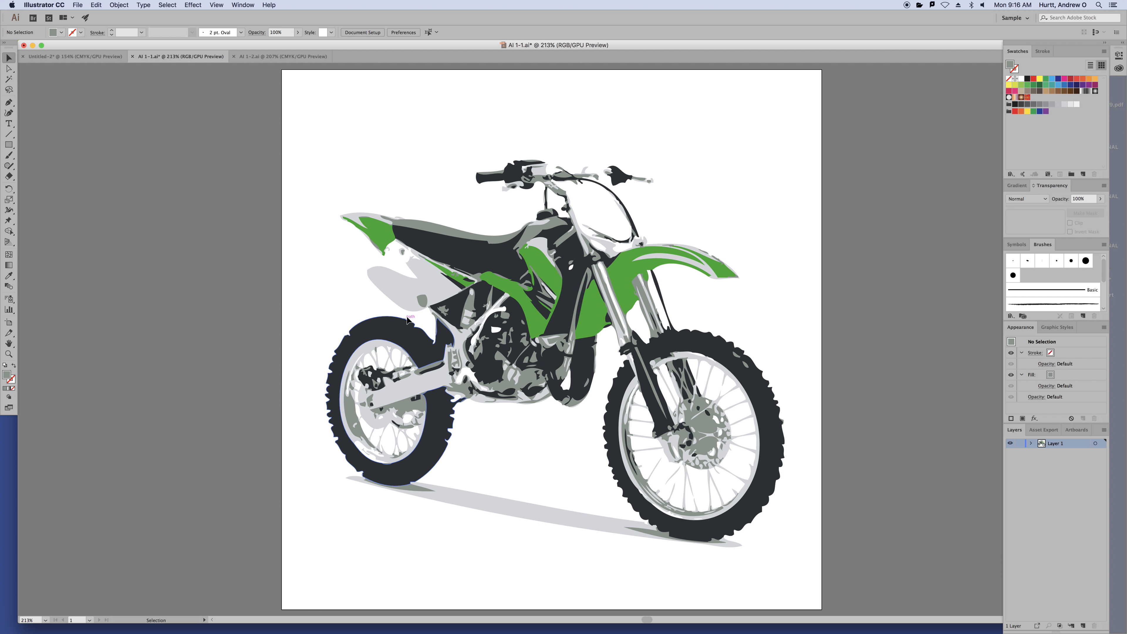
left_click(424, 306)
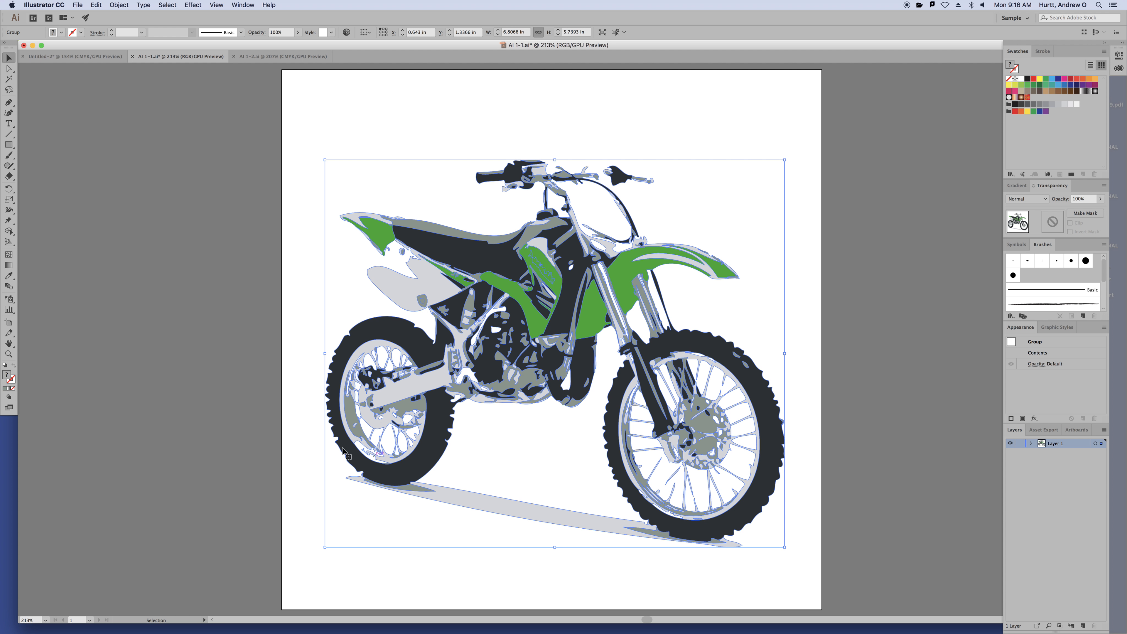
left_click(262, 263)
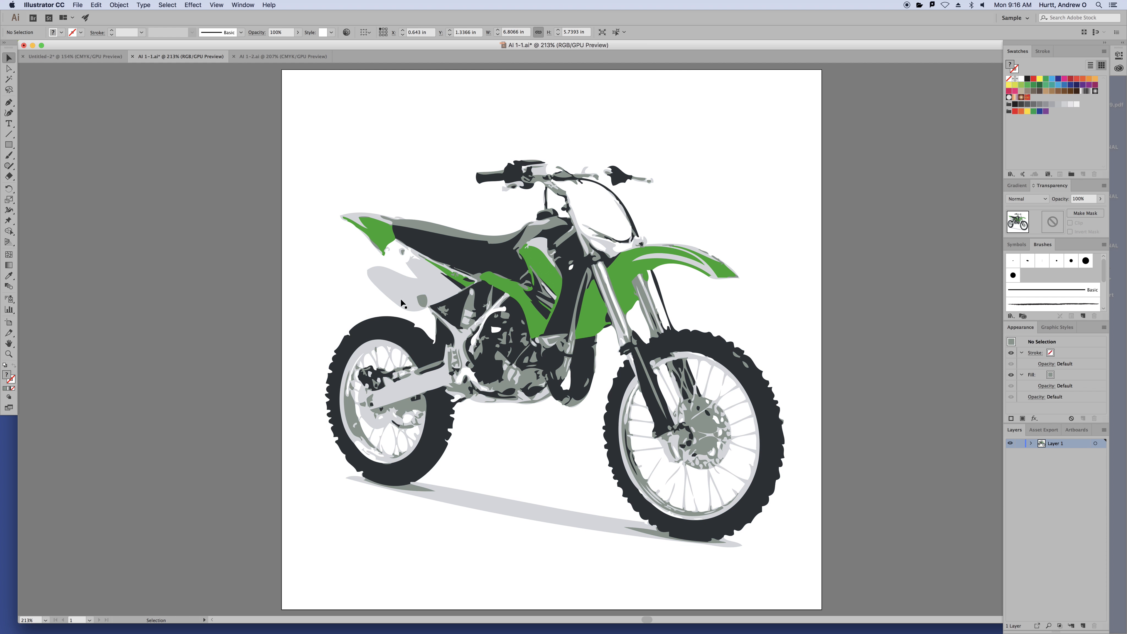
double_click(424, 305)
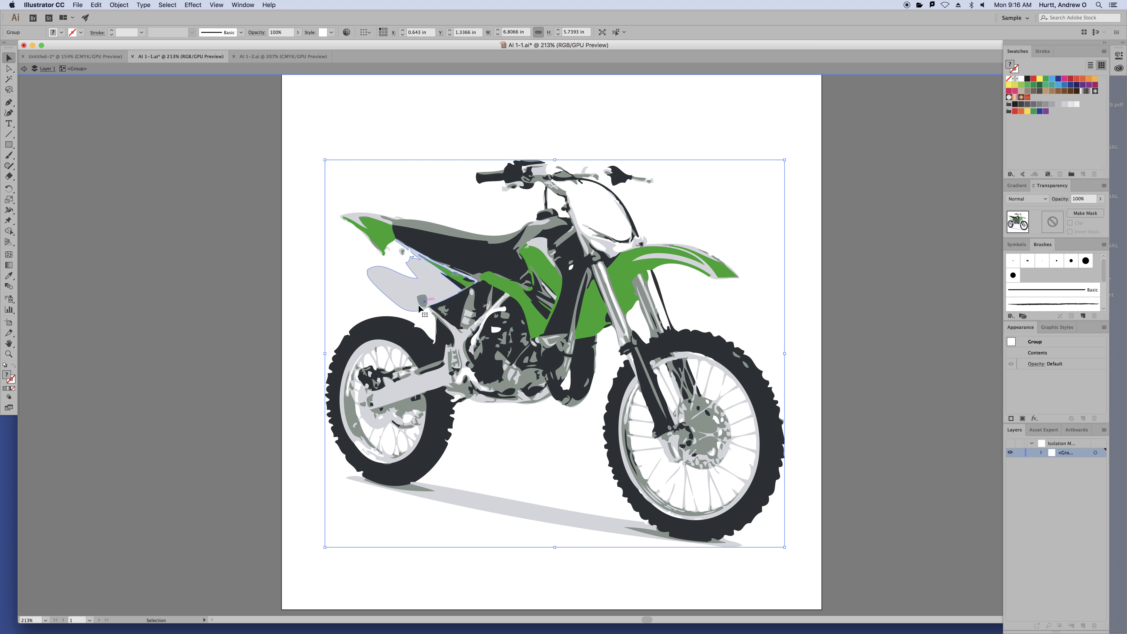
double_click(313, 227)
Select the whole motorcycle group and ungroup it from the Object menu
left_click(10, 69)
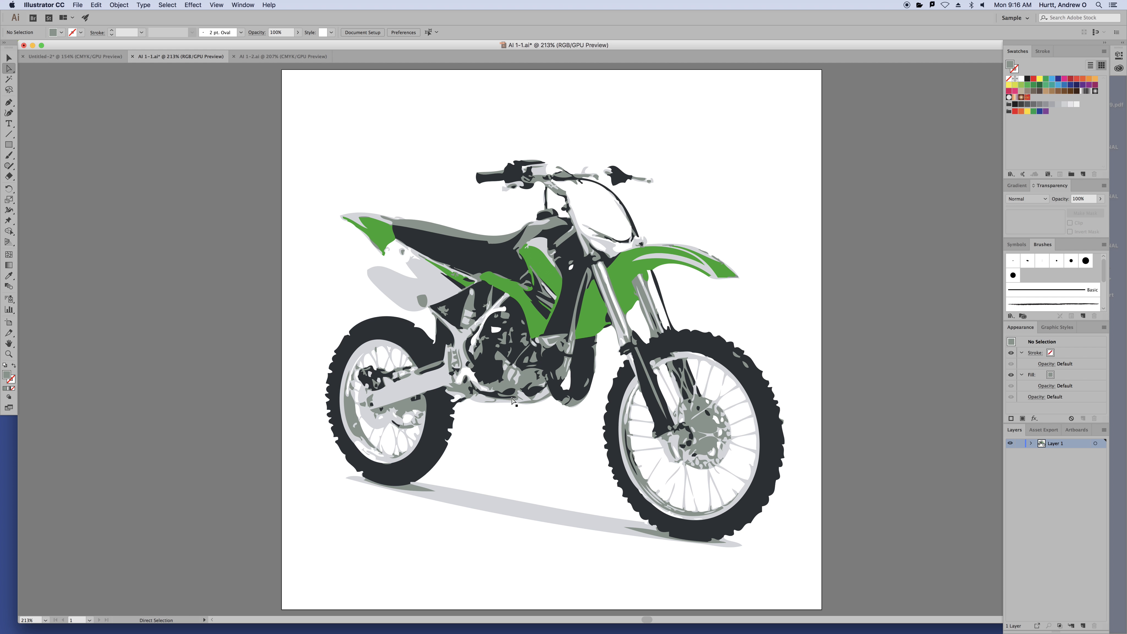
left_click(423, 303)
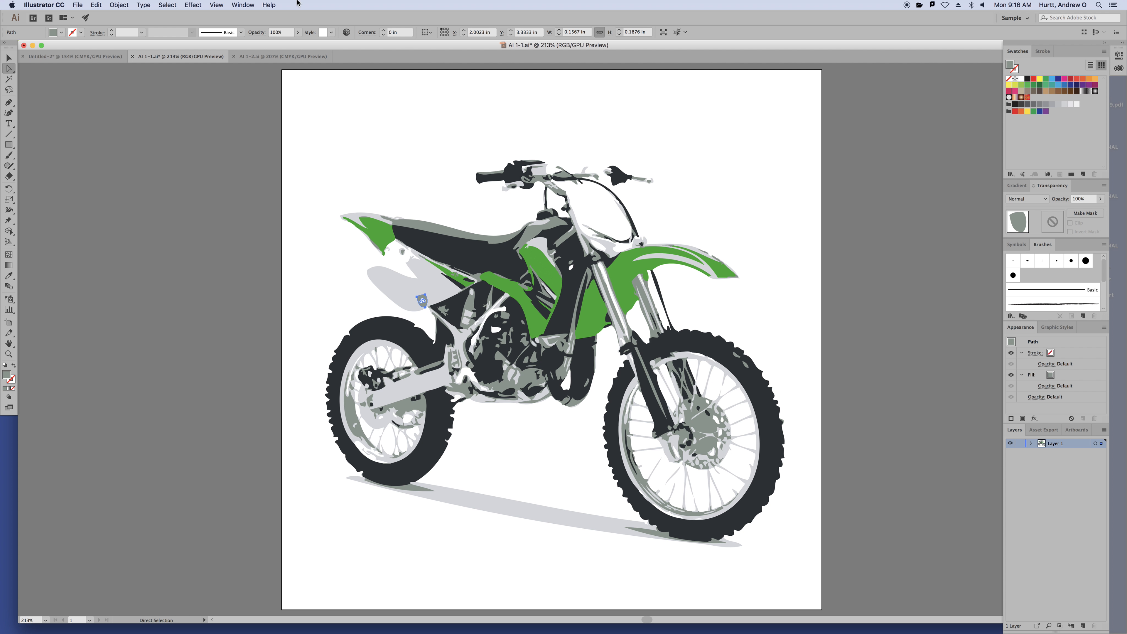
key("v")
left_click_drag(322, 156, 458, 237)
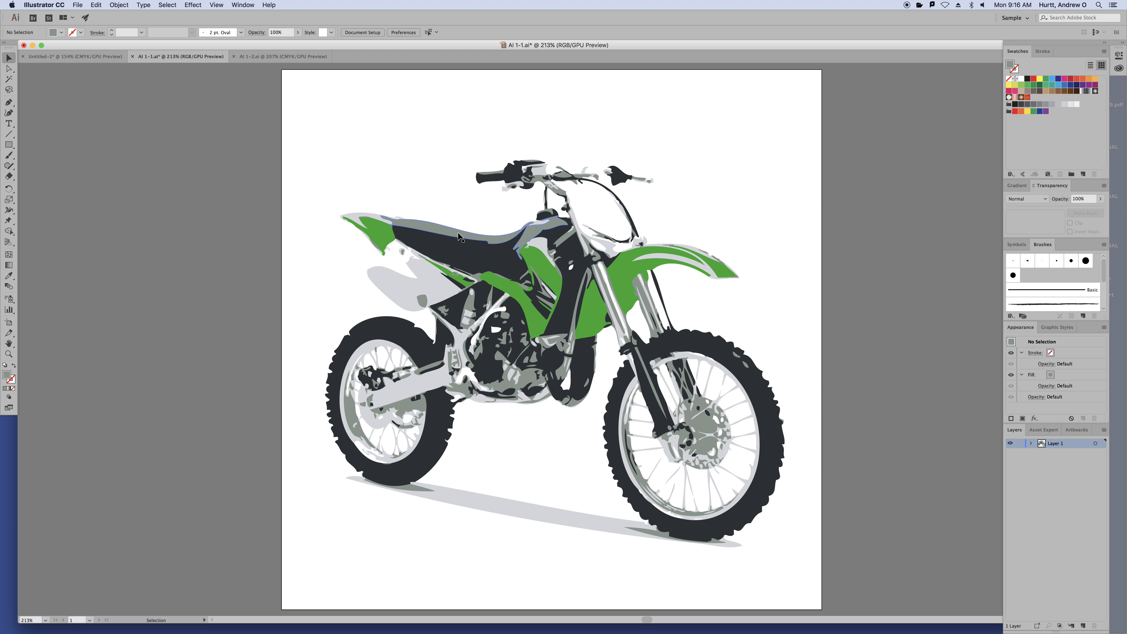
left_click(126, 6)
mouse_move(161, 52)
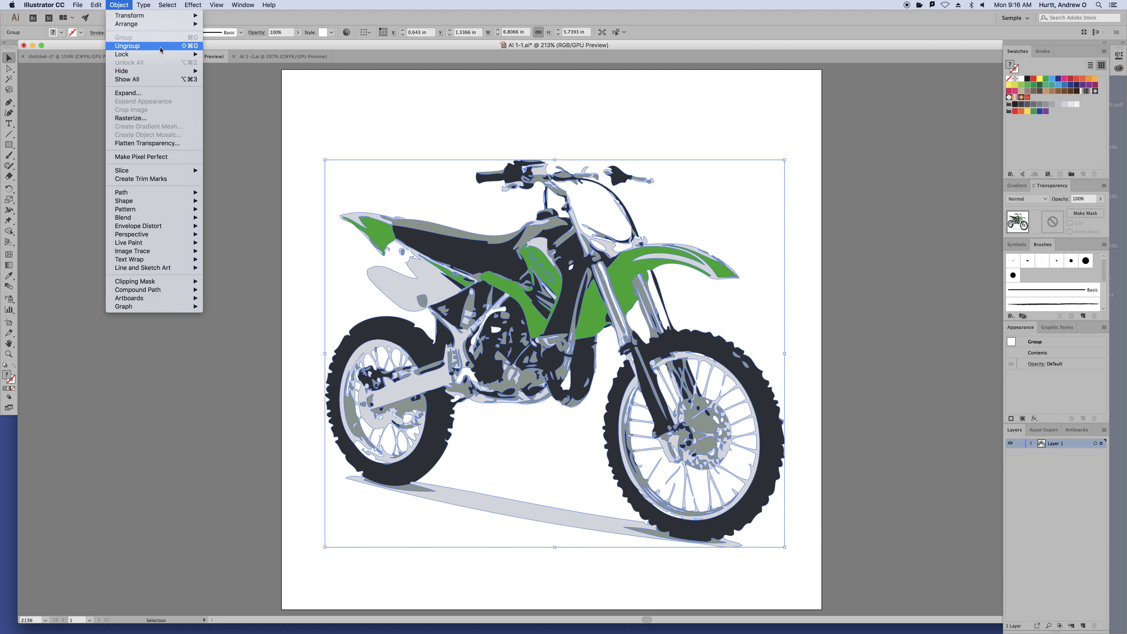
left_click(193, 47)
Reselect the motorcycle artwork and ungroup it again with Shift+Cmd+G
left_click(382, 93)
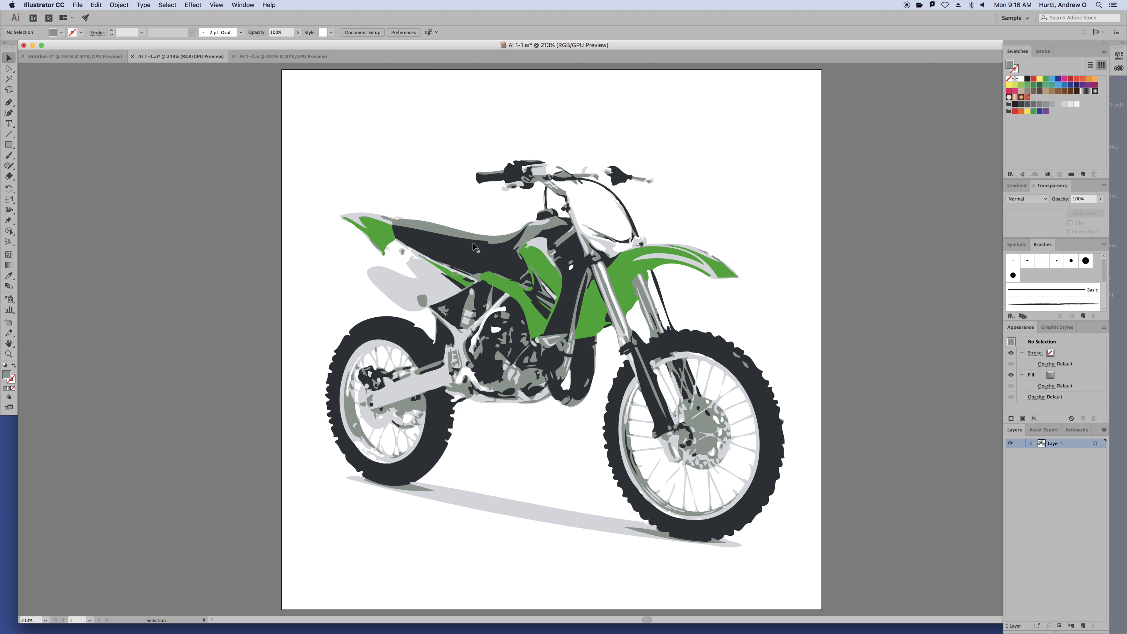
left_click(424, 302)
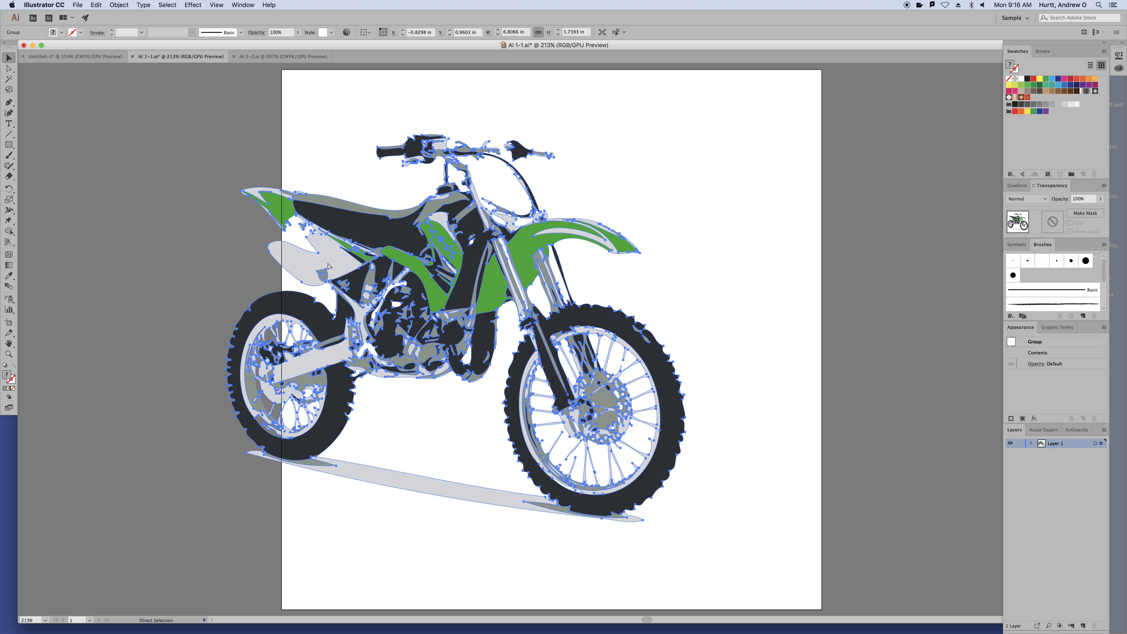
left_click(450, 283)
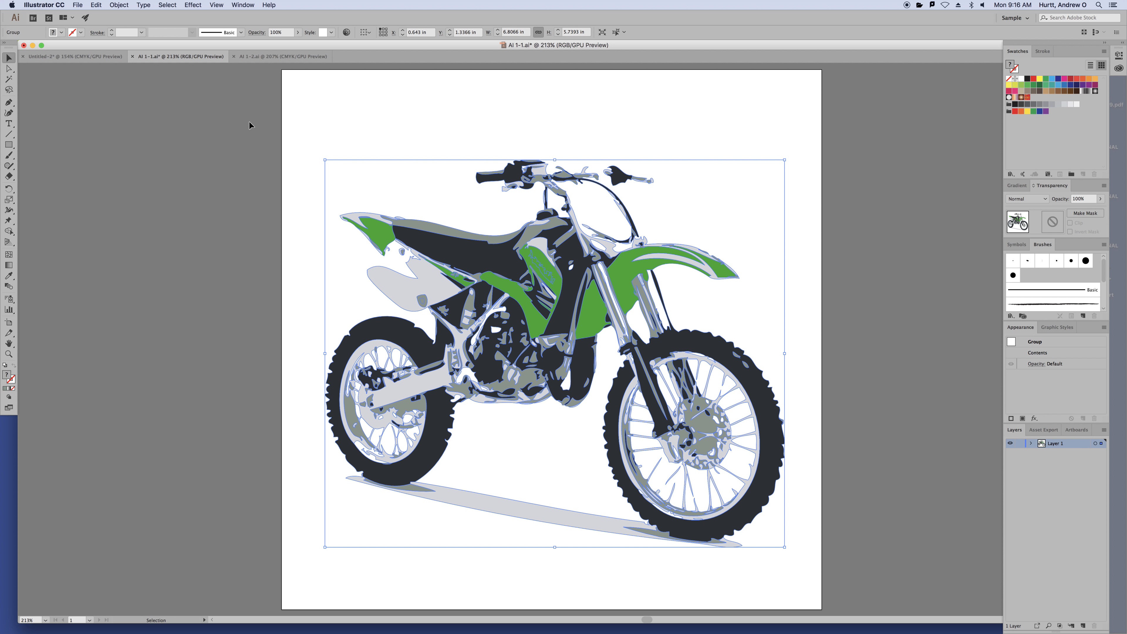
key("super+shift+g")
key("super")
key("super+shift+g")
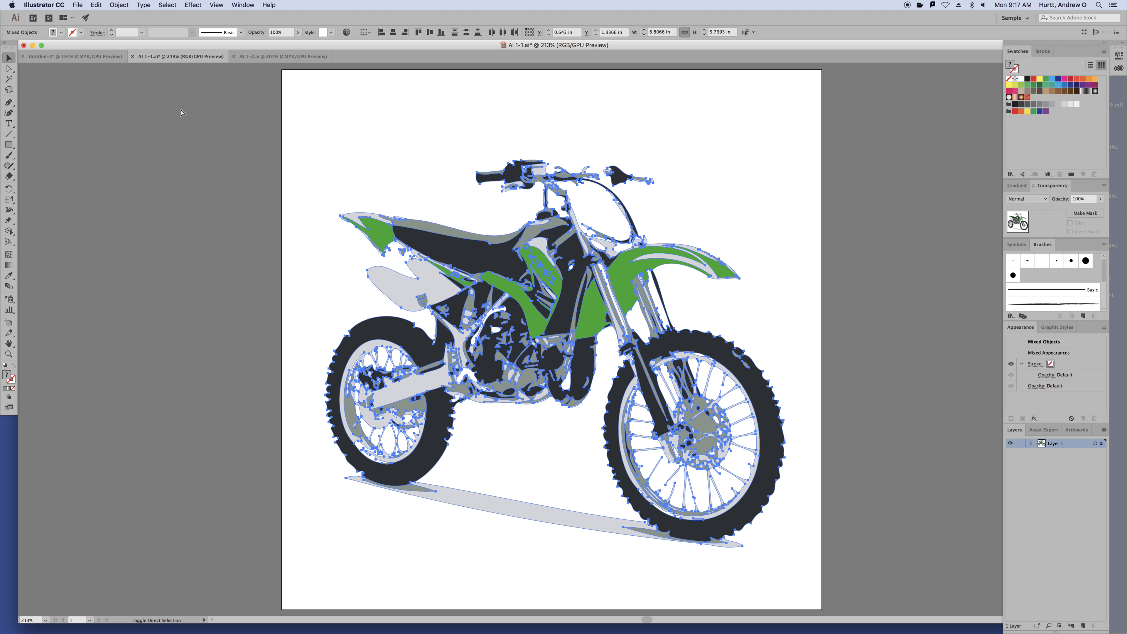
Zoom and pan in on the small grey shape and isolate it for editing
left_click(427, 106)
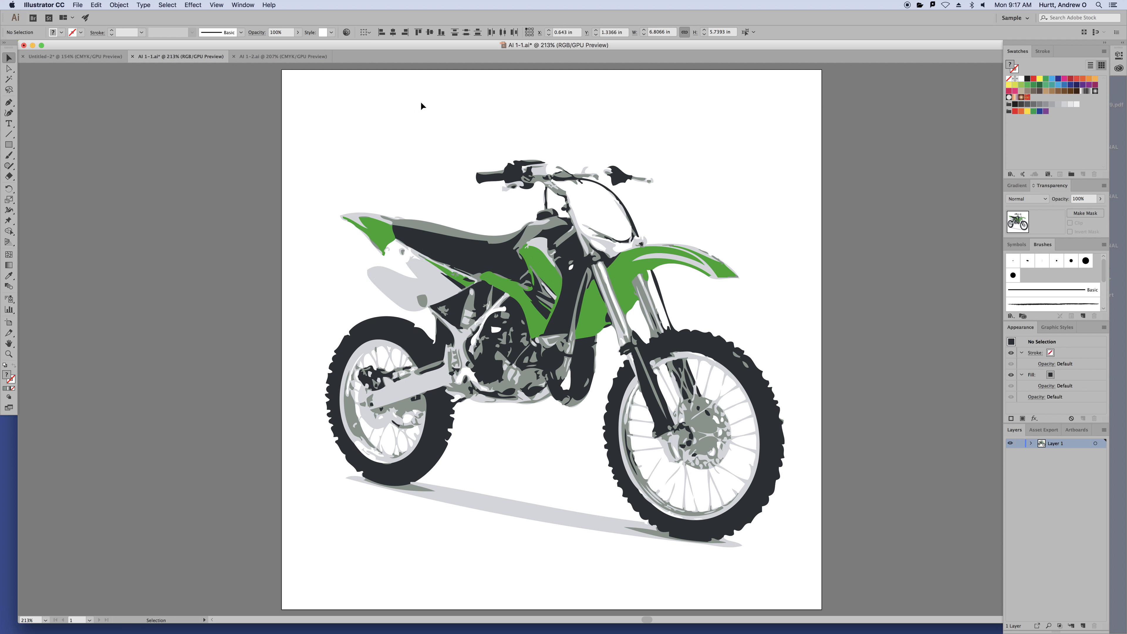
left_click(422, 302)
left_click_drag(422, 303, 396, 136)
key("super+z")
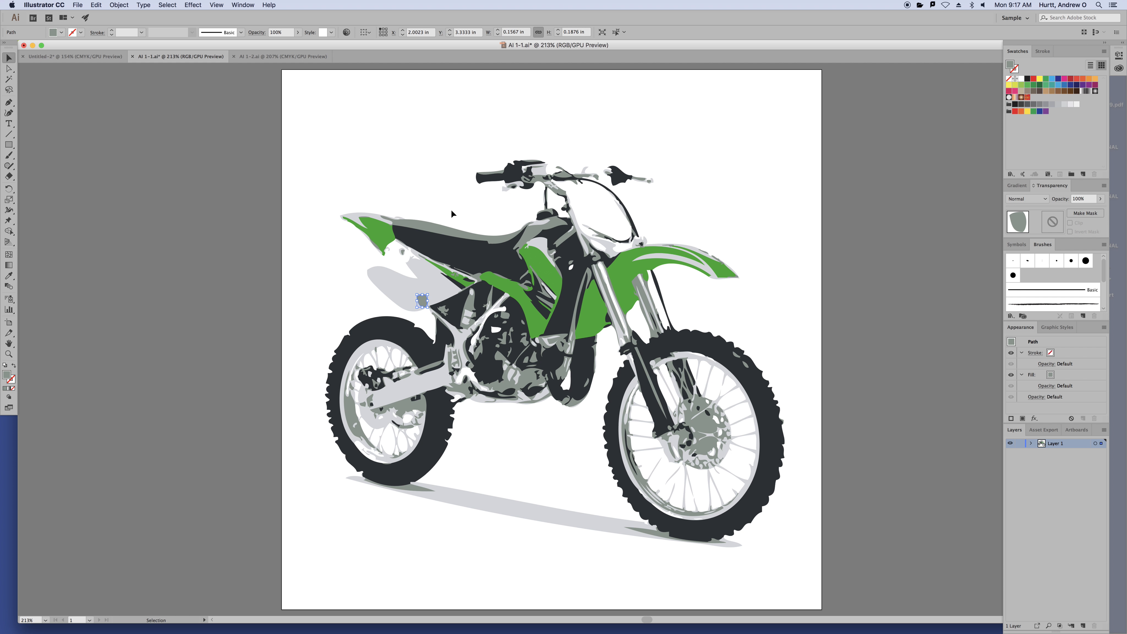
key("super+equal")
key("super+equal")
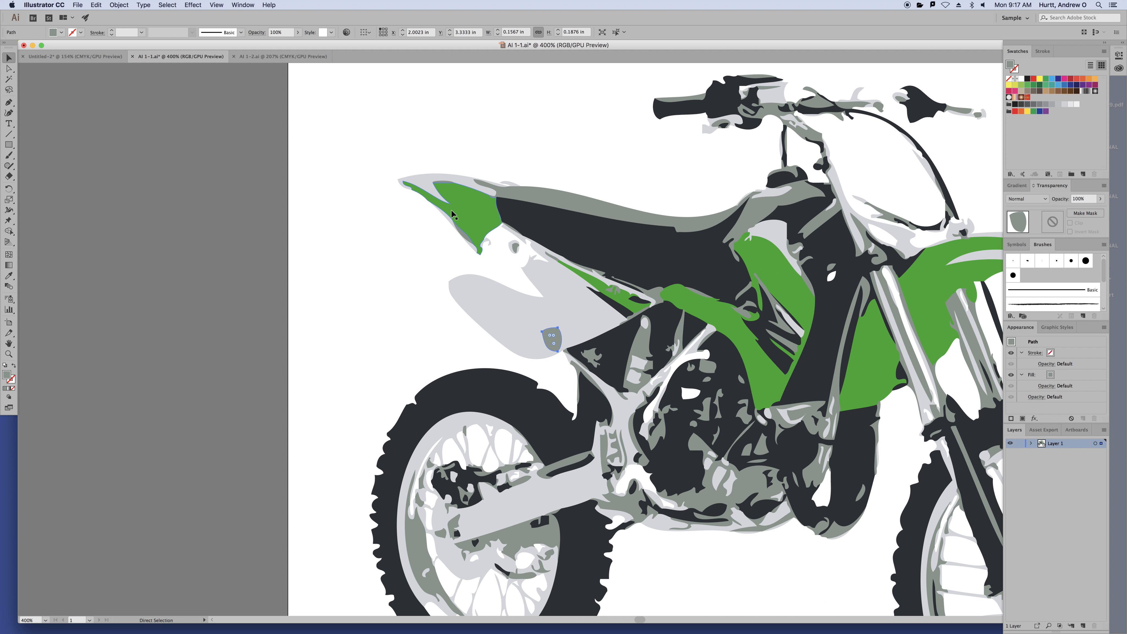
left_click_drag(670, 269, 466, 214)
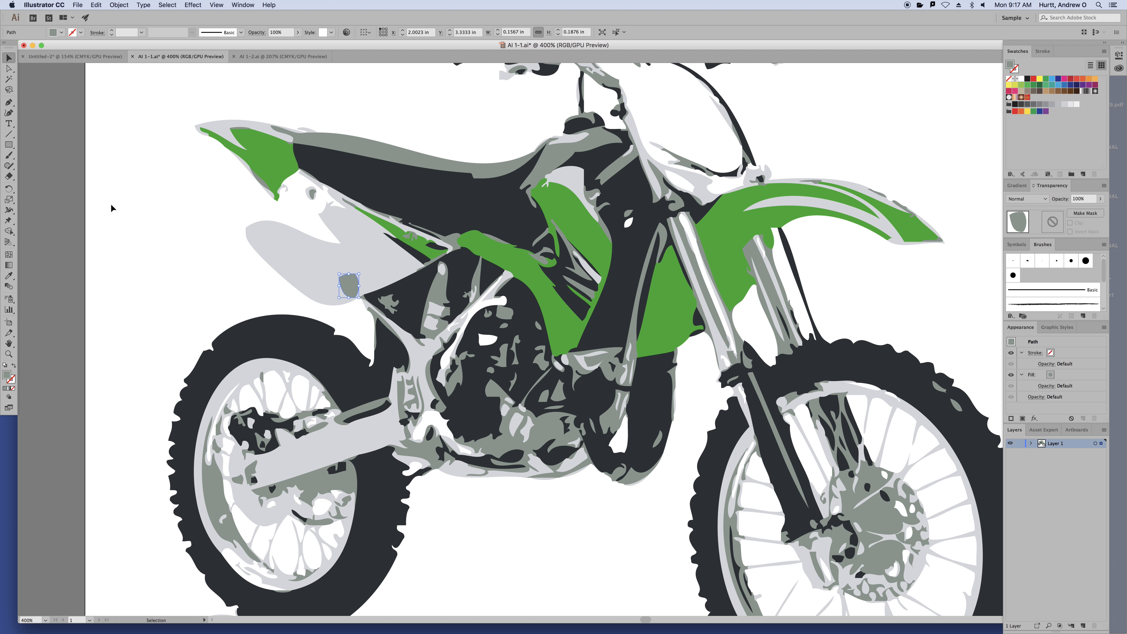
double_click(351, 289)
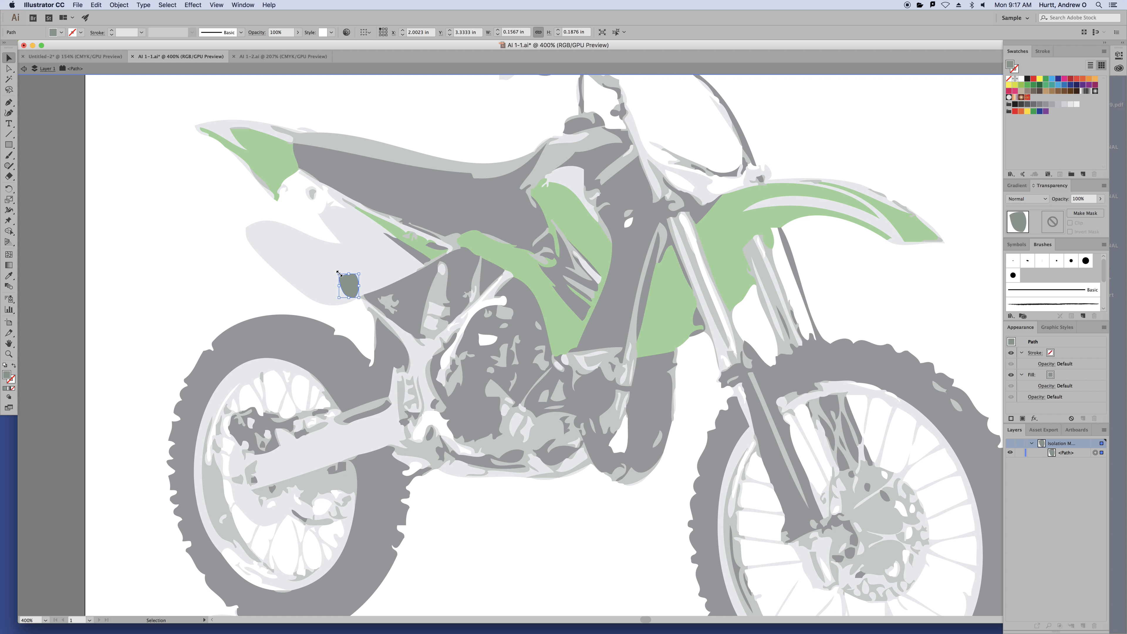
left_click_drag(429, 167, 524, 318)
key("Escape")
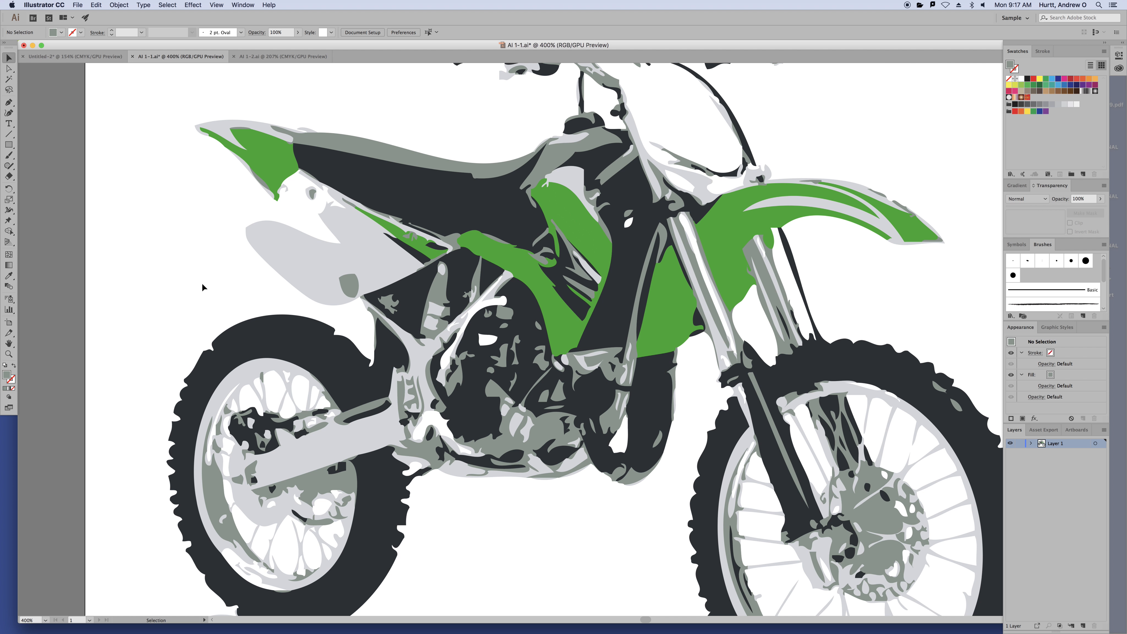
Enlarge the grey patch slightly, rotate it counter-clockwise, nudge it left, then exit isolation mode
double_click(349, 287)
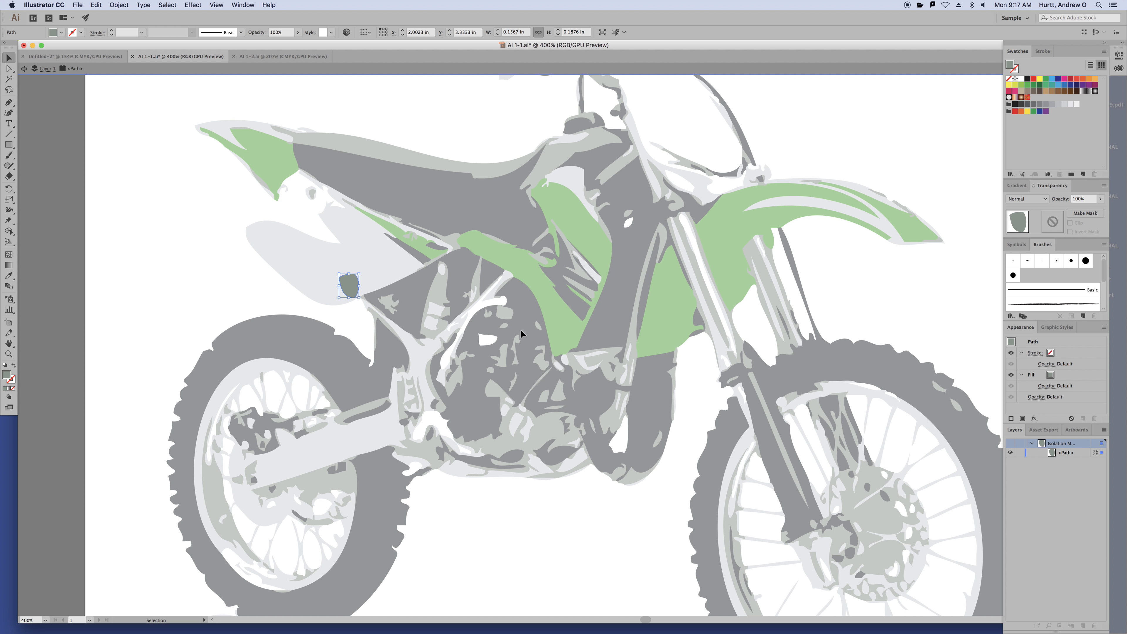
left_click_drag(339, 274, 321, 252)
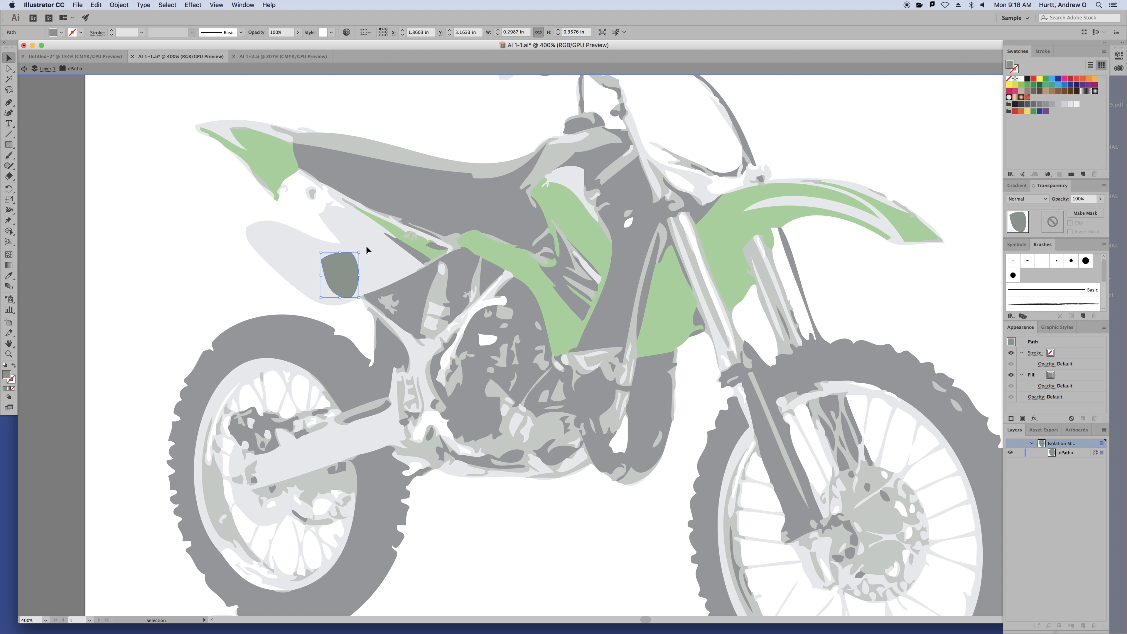
left_click_drag(363, 250, 340, 241)
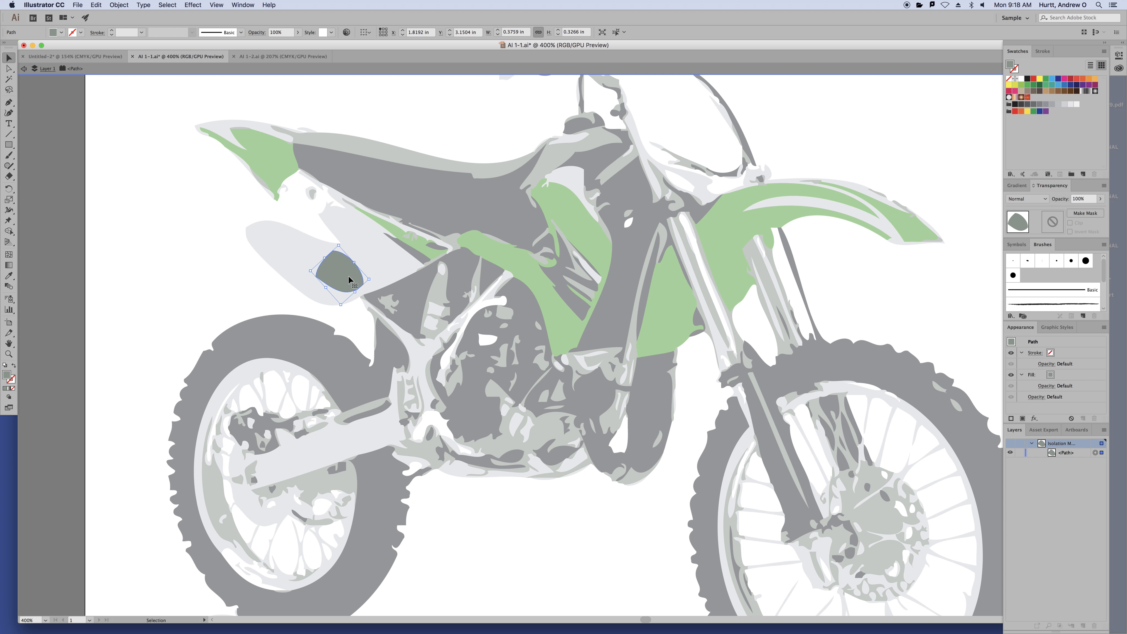
left_click_drag(353, 279, 336, 280)
left_click(163, 216)
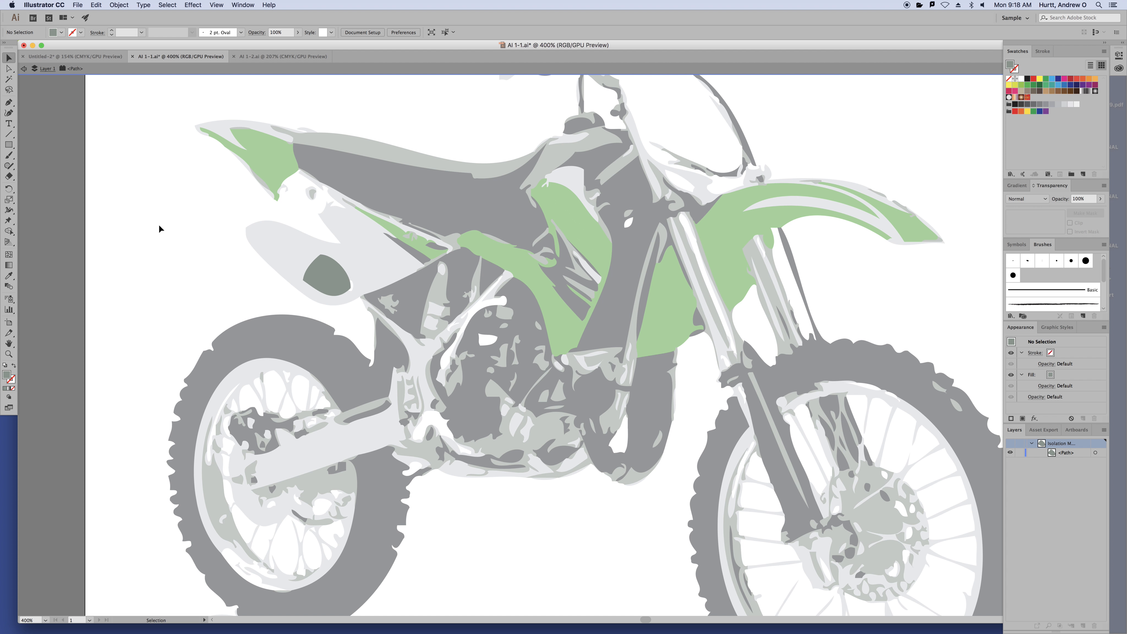
double_click(49, 155)
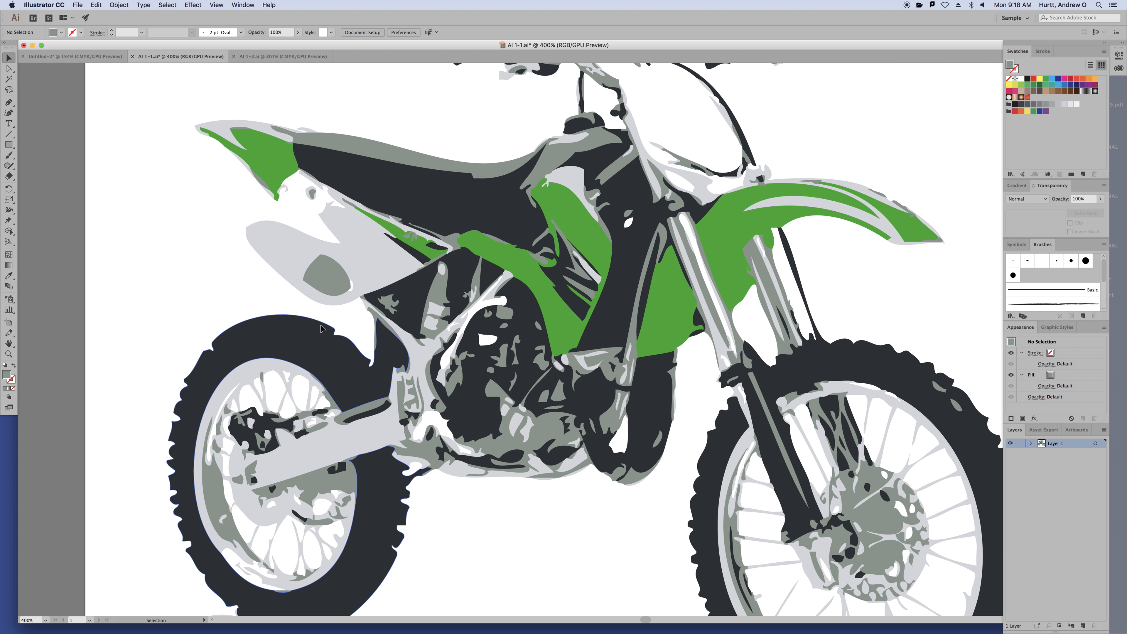
left_click(335, 277)
Deselect the grey patch and fit the whole motorbike artboard in the window with Cmd+0
left_click(144, 232)
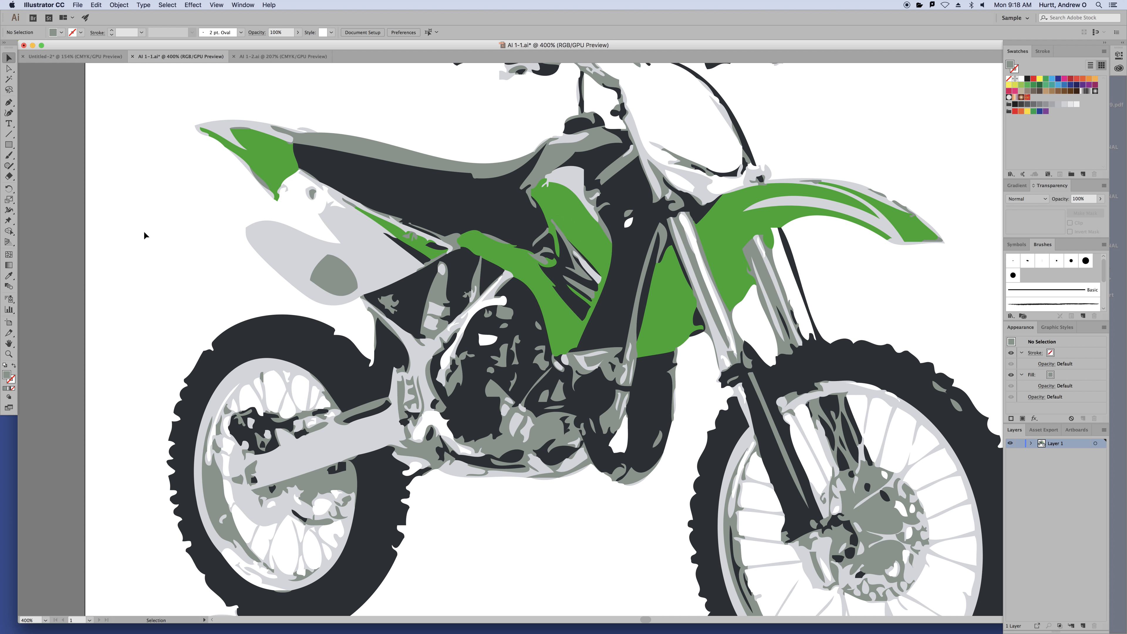
key("super+0")
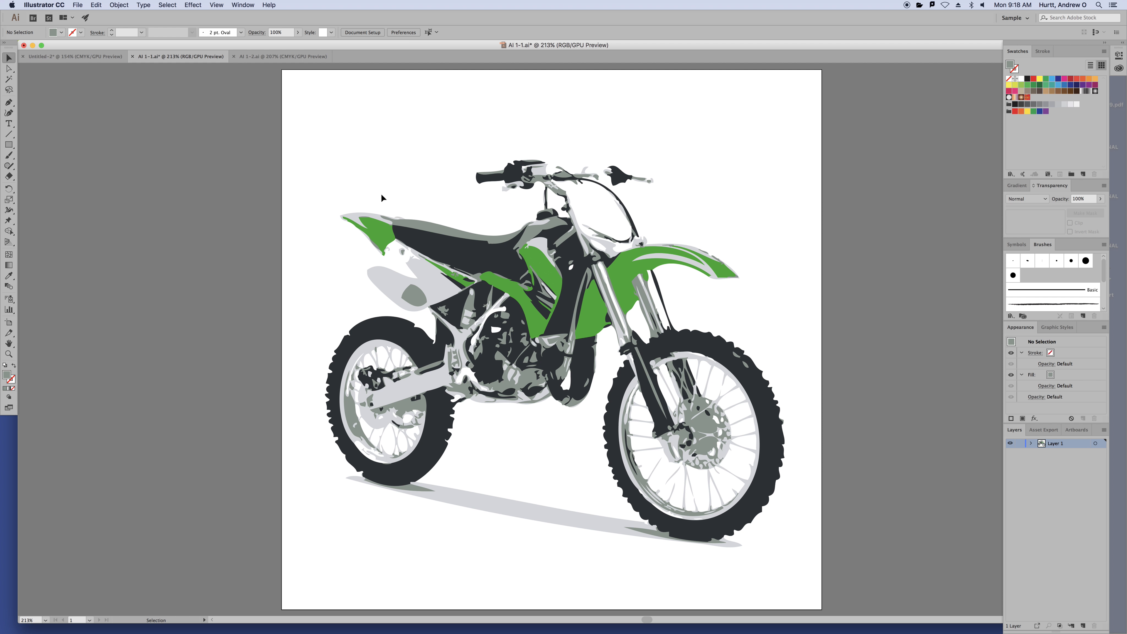
double_click(420, 303)
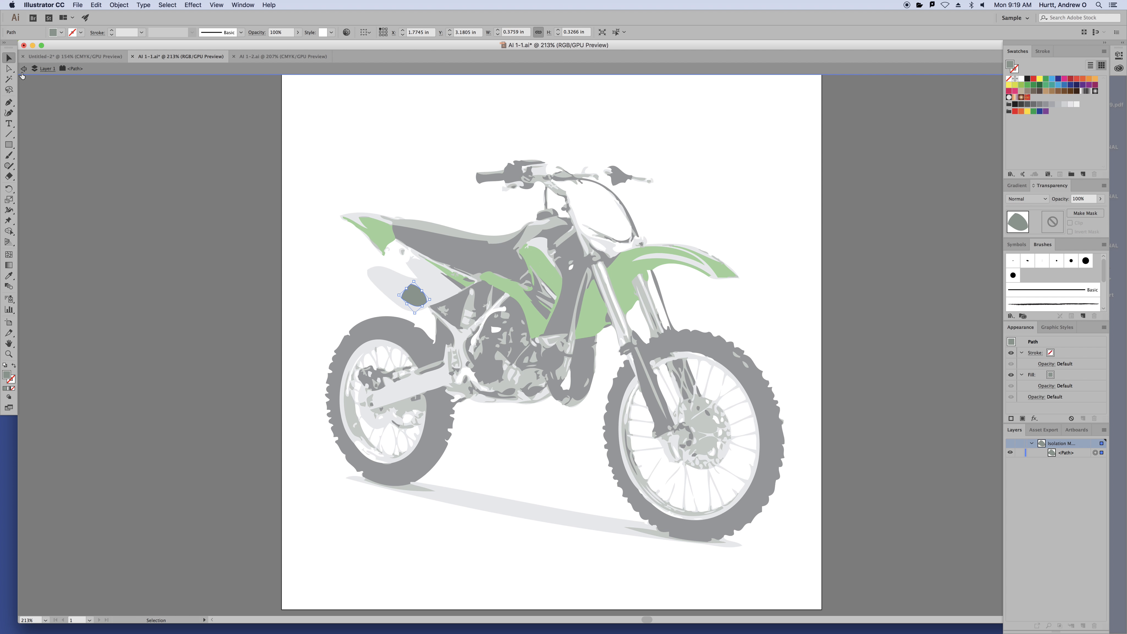
key("Escape")
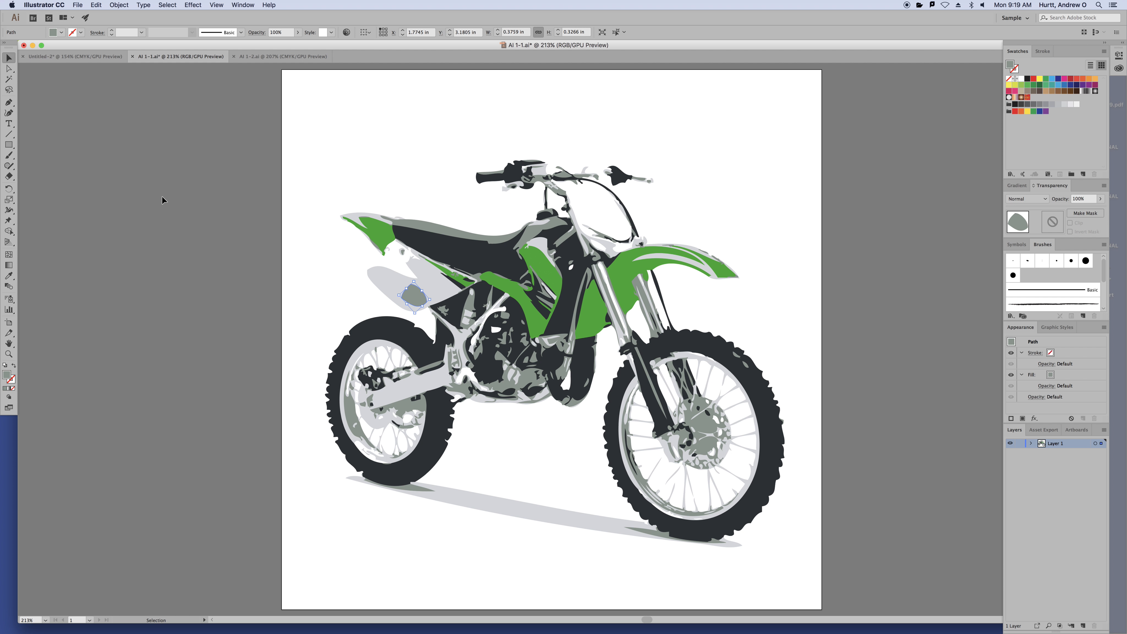
left_click(244, 5)
mouse_move(216, 5)
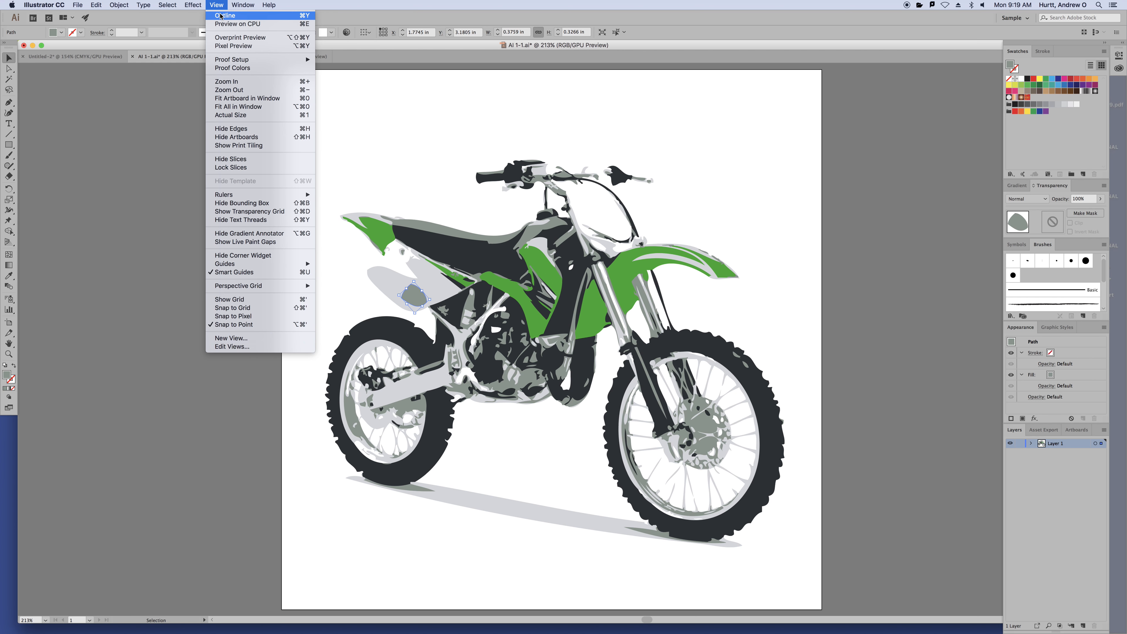
left_click(221, 16)
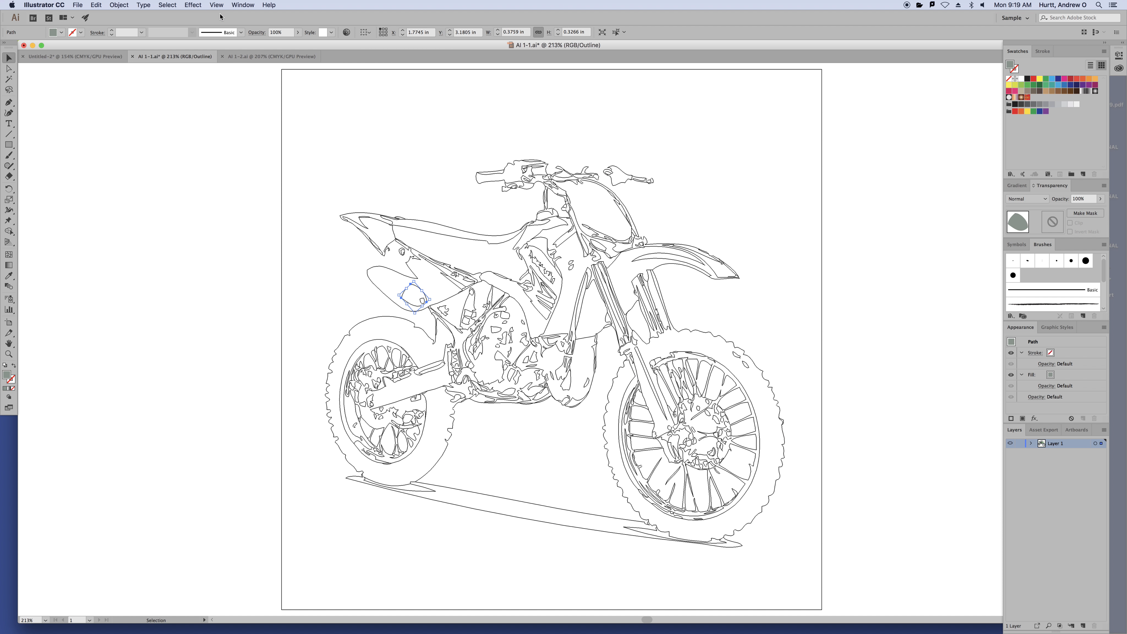
left_click(182, 120)
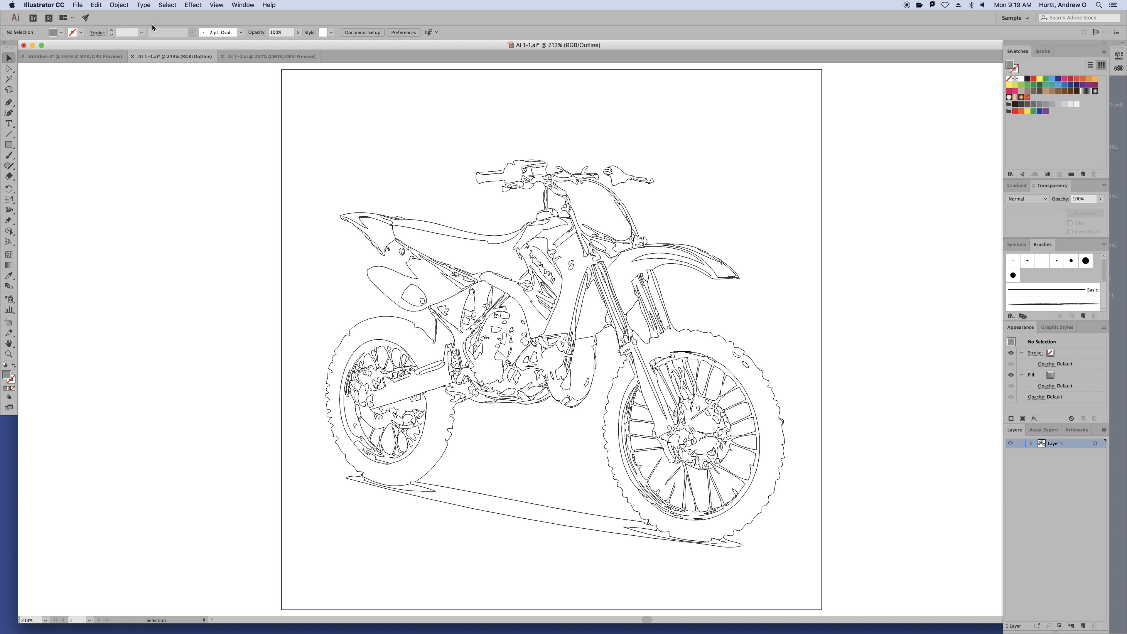
left_click(214, 6)
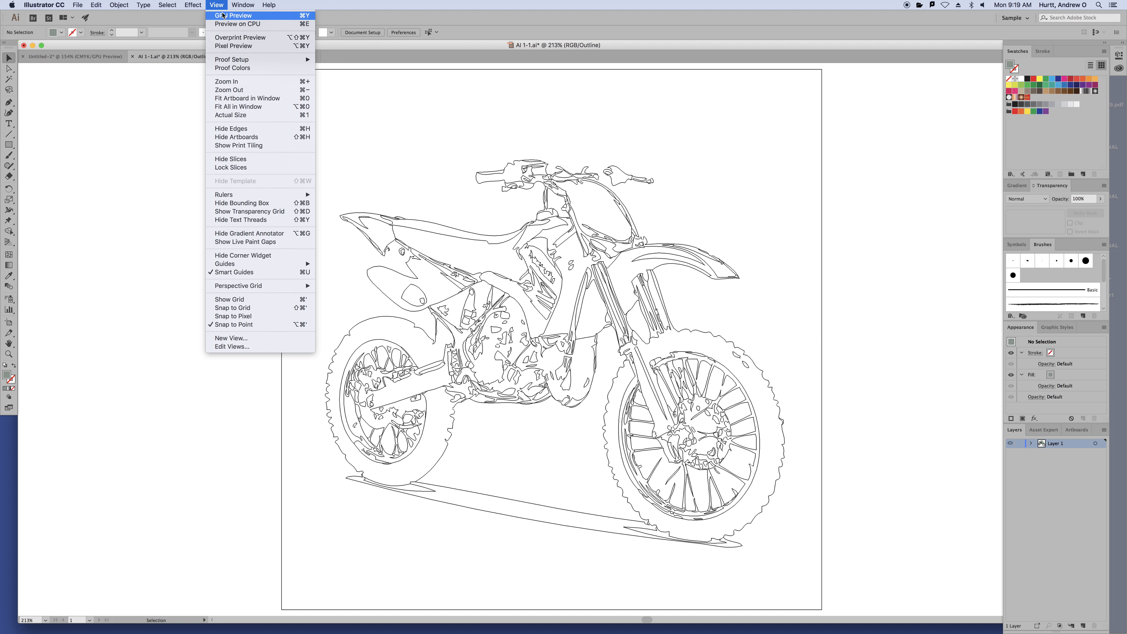
left_click(224, 16)
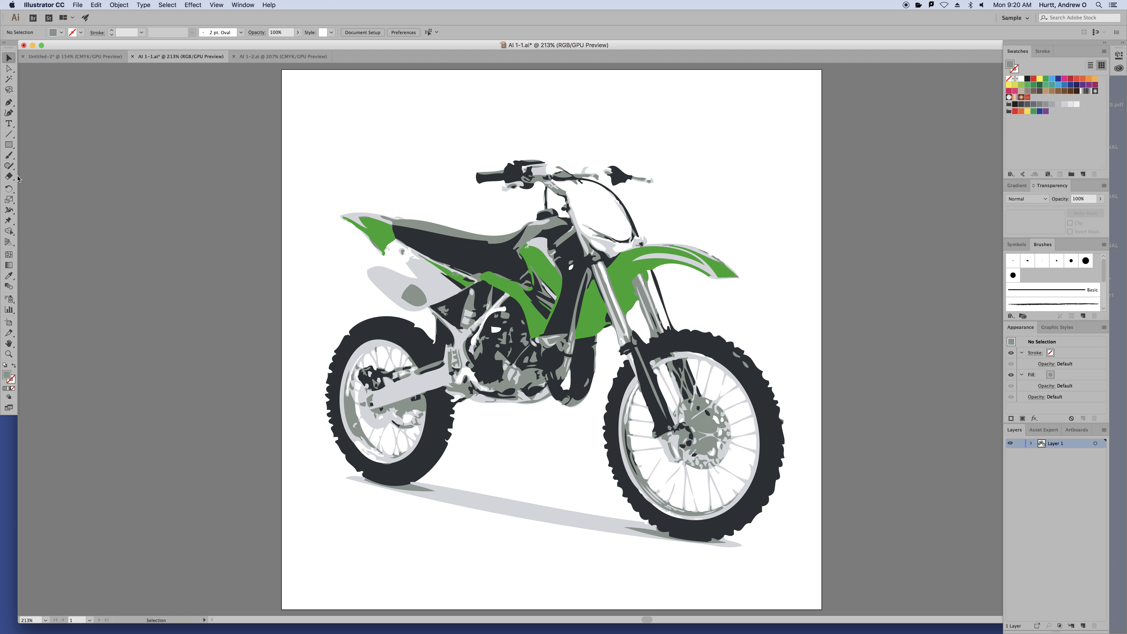
Draw a square at the artboard's top-left and a circle beside it to the left
left_click(10, 145)
left_click_drag(303, 88, 419, 191)
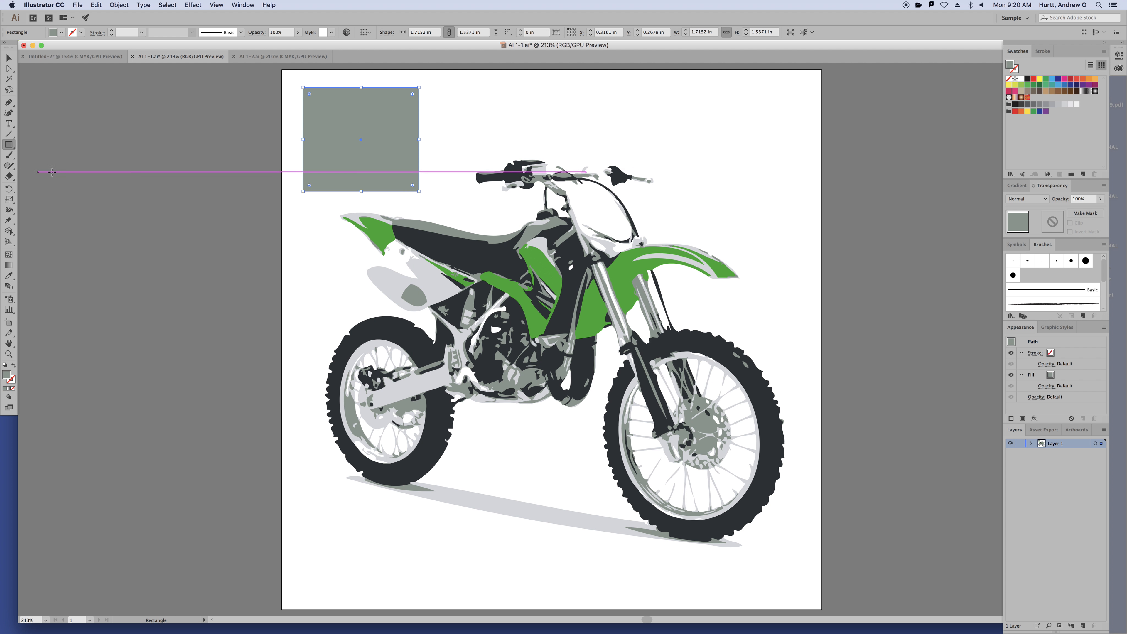
left_click_drag(9, 144, 33, 168)
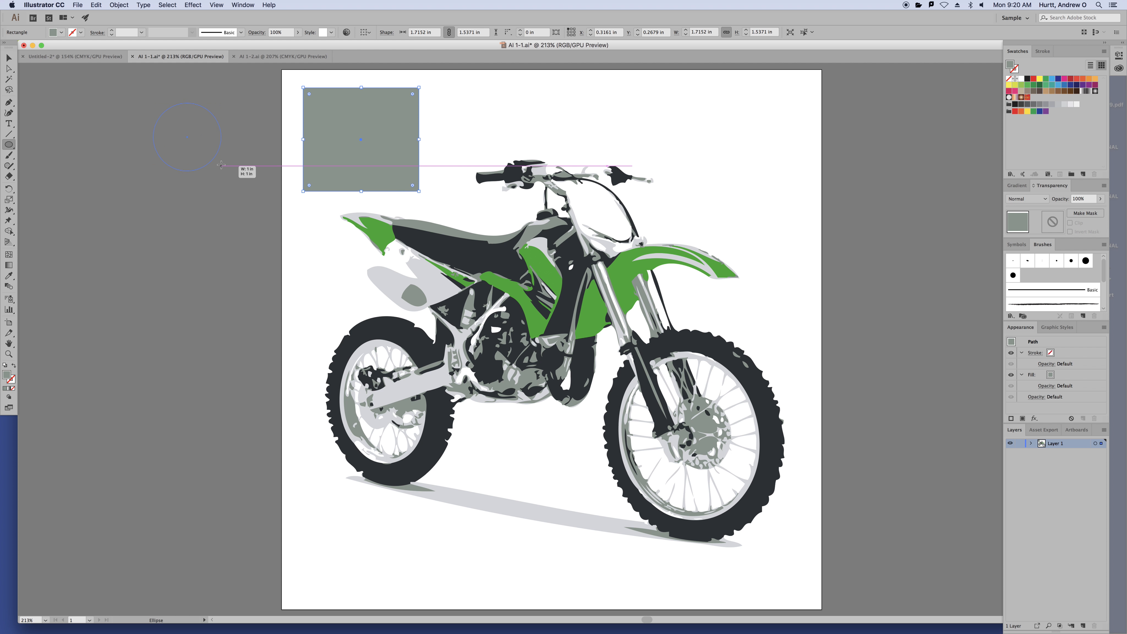
left_click_drag(222, 171, 153, 102)
Make the circle green with the eyedropper and paste it in back of the grey square
left_click(10, 59)
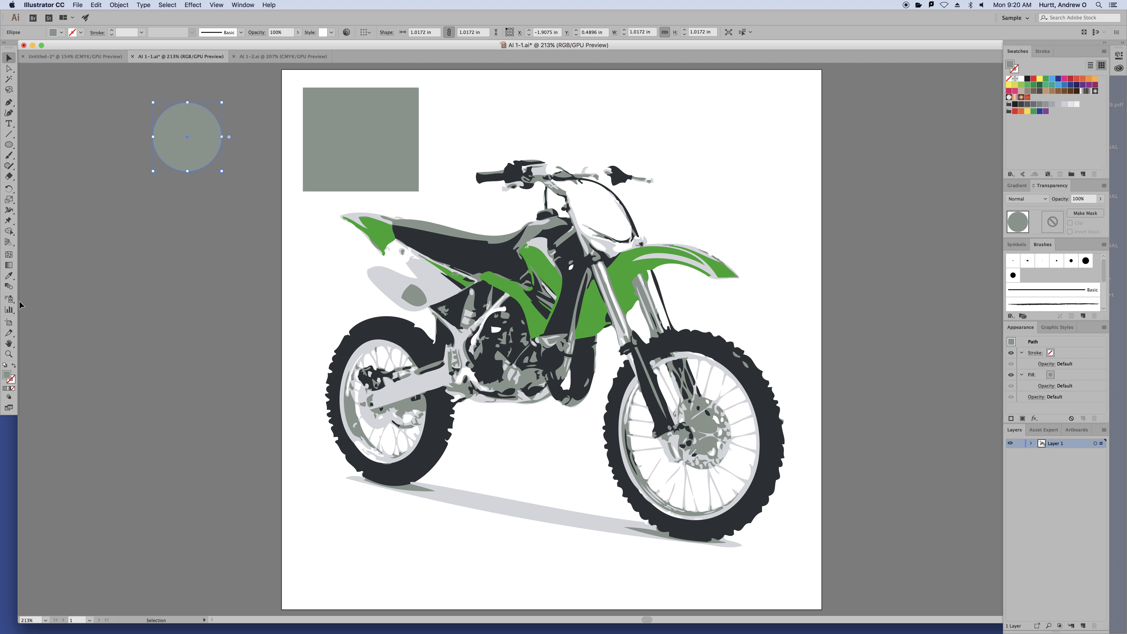
left_click(8, 276)
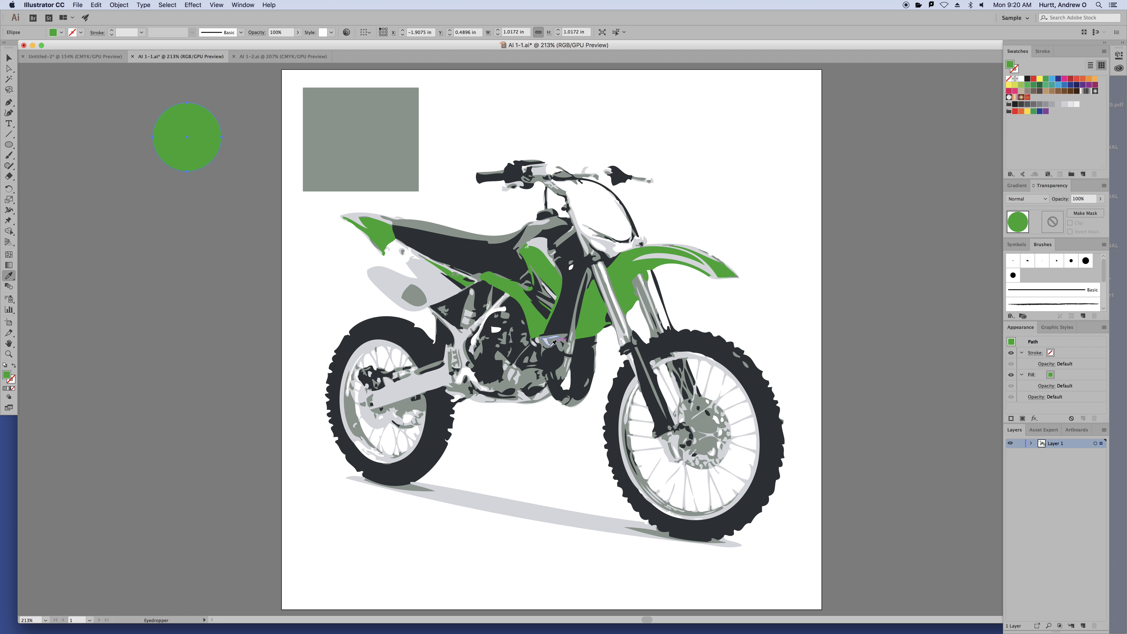
left_click(9, 58)
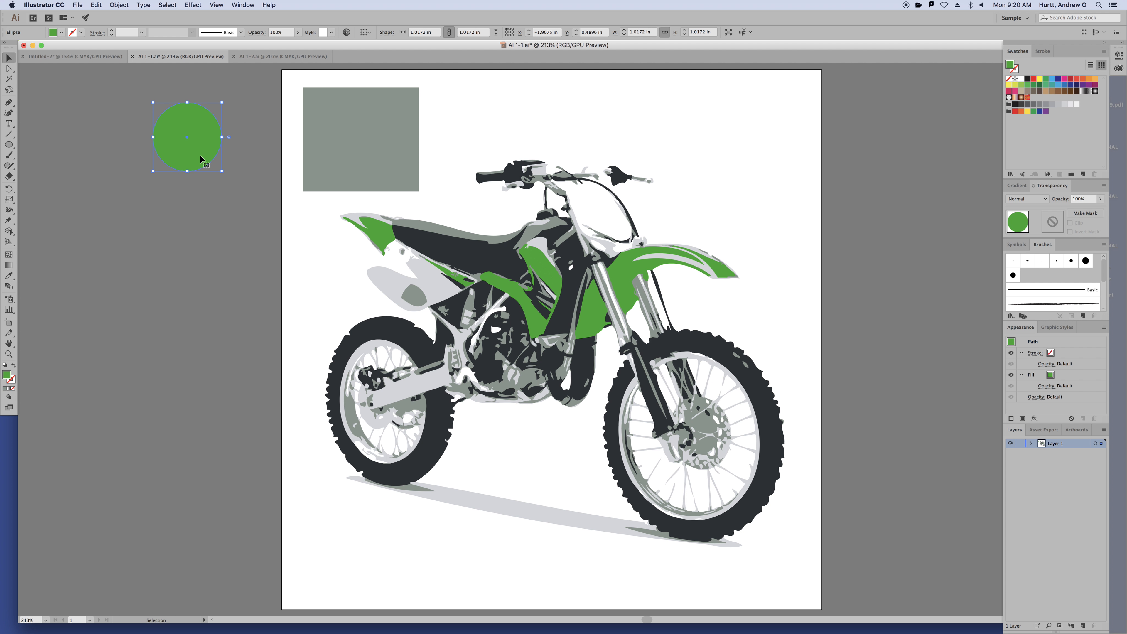
left_click_drag(198, 151, 362, 151)
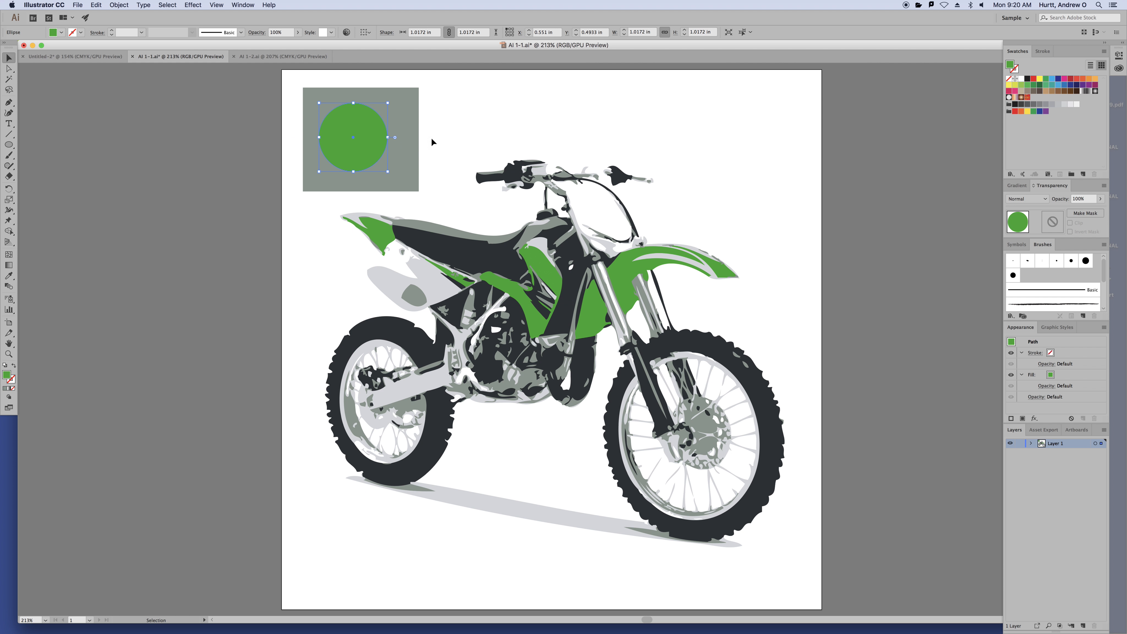
key("super+x")
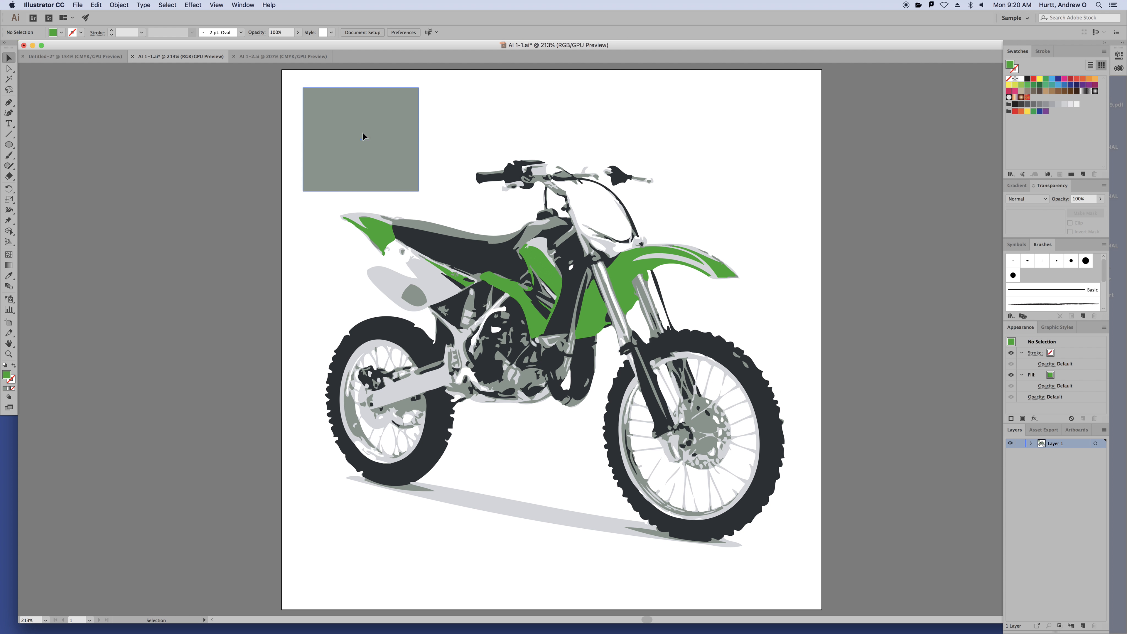
left_click(363, 133)
key("super+b")
left_click(216, 108)
Switch to Outline view to reveal the hidden circle, return to GPU Preview, and select both shapes
left_click(214, 5)
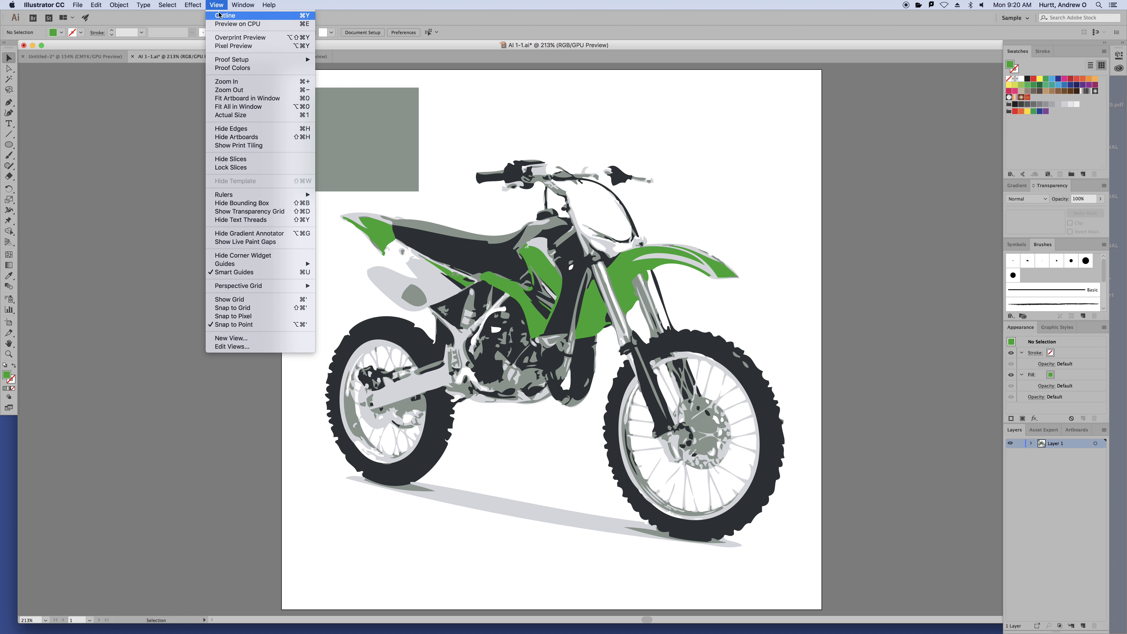
left_click(224, 16)
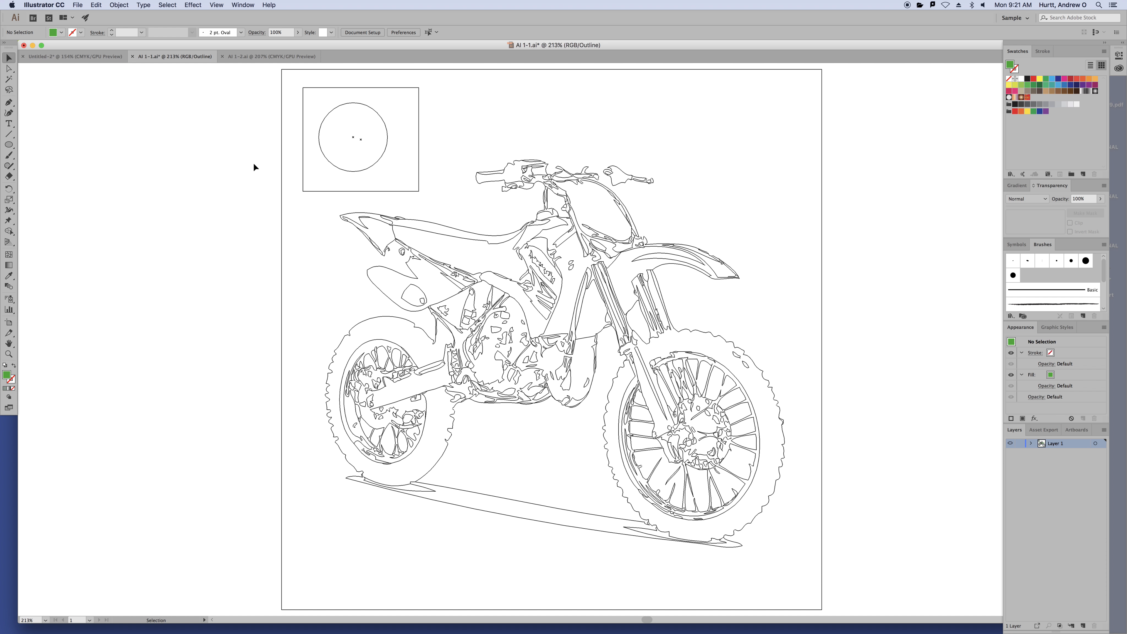
left_click(215, 5)
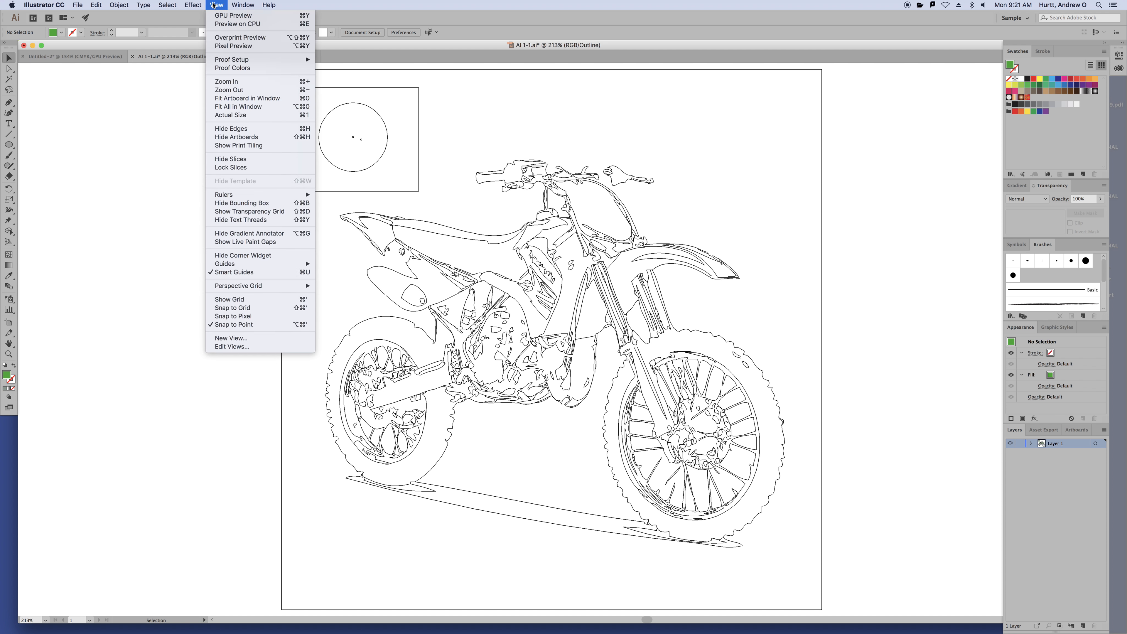
left_click(220, 15)
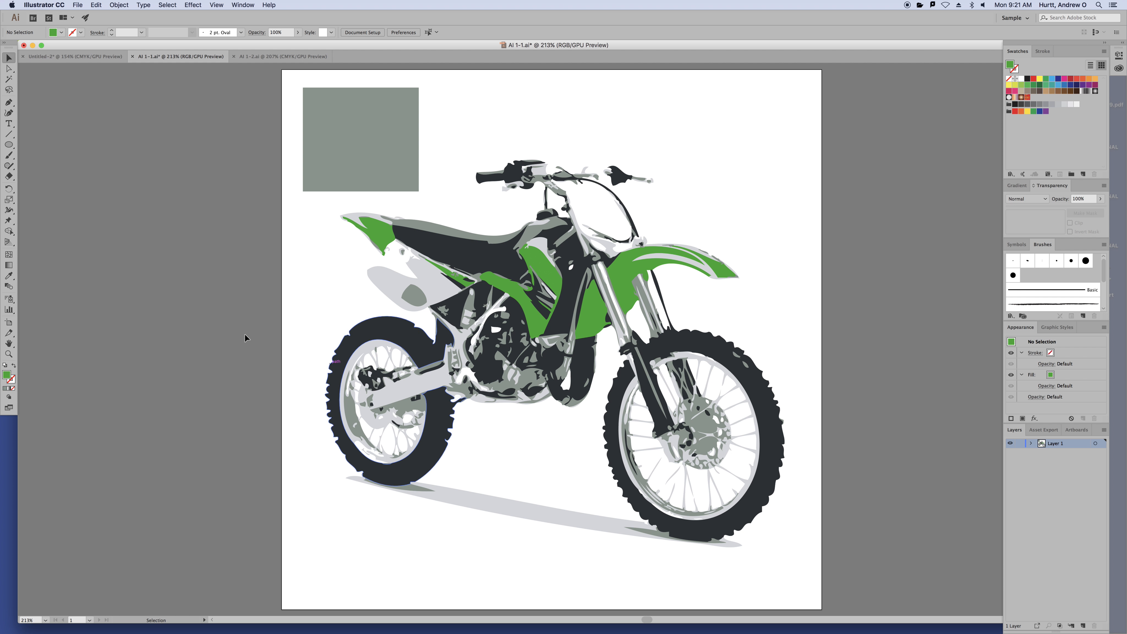
left_click(385, 173)
Delete the square and circle, zoom in on the bike, then move the tank decal and undo
key("Delete")
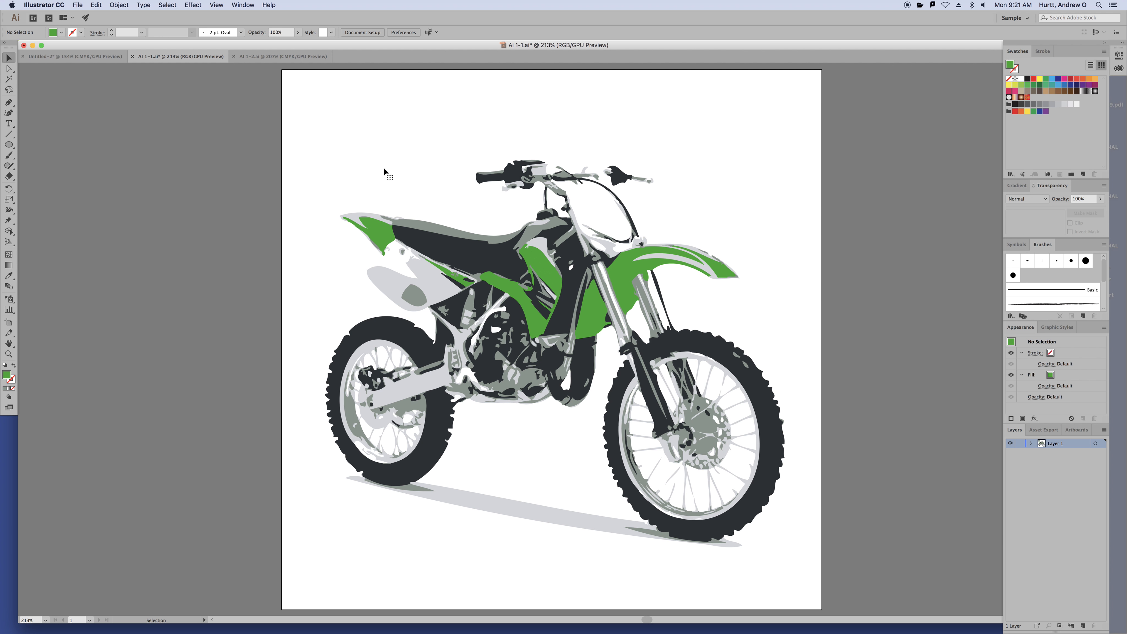
key("super+equal")
key("super+equal")
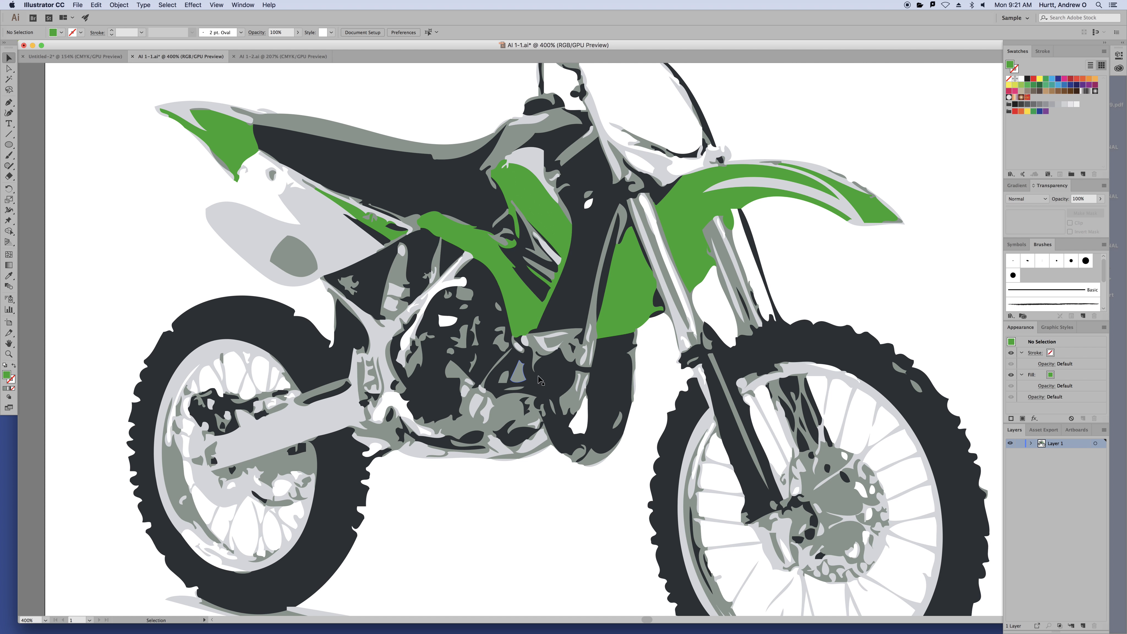
left_click(540, 210)
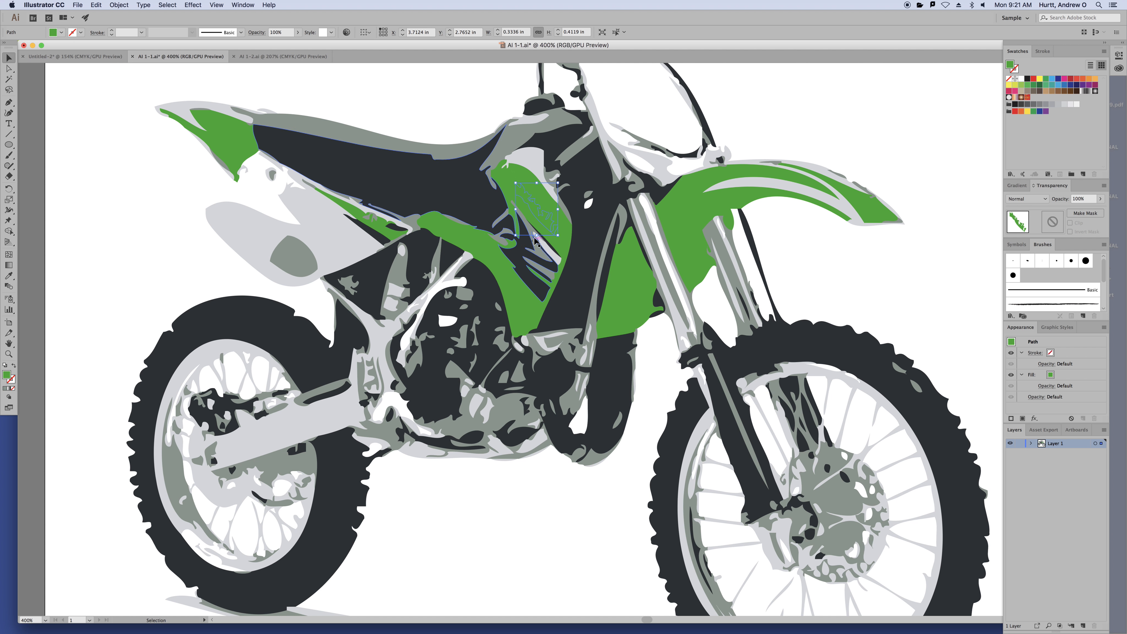
left_click_drag(537, 213, 417, 122)
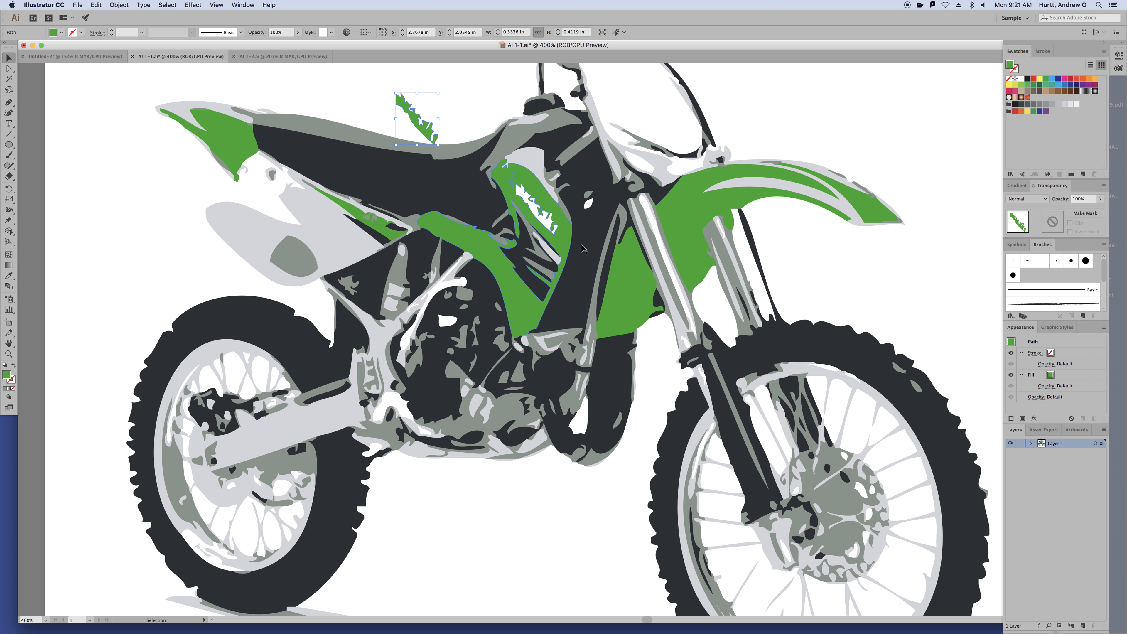
key("super+z")
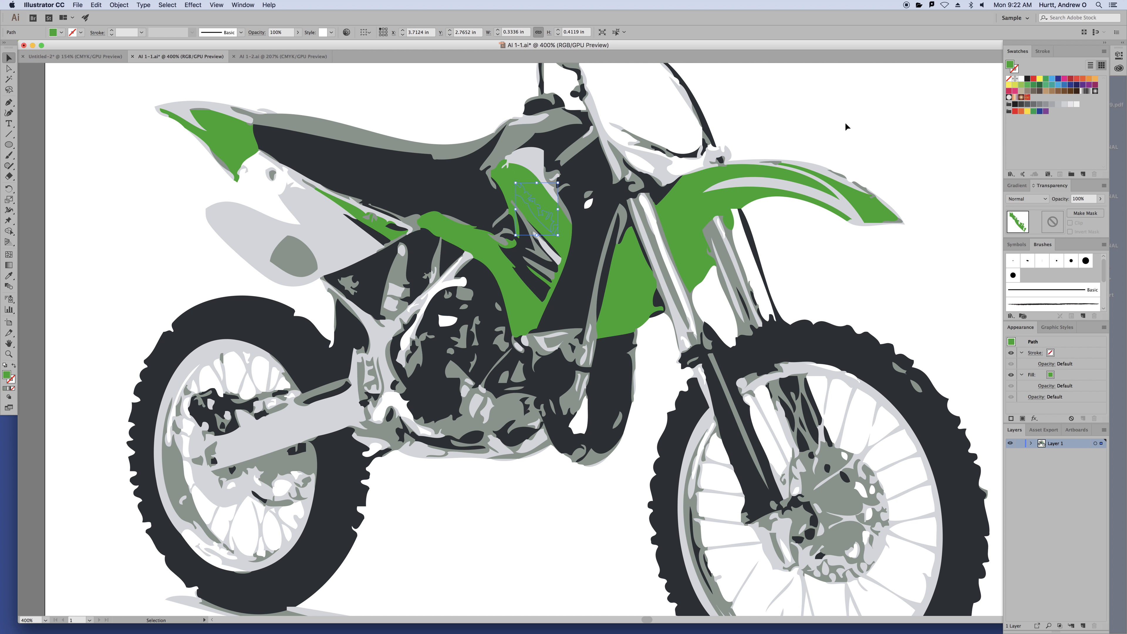
View the motorcycle's paths in Outline, return to GPU Preview, and fit the artboard with Cmd+0
left_click(848, 122)
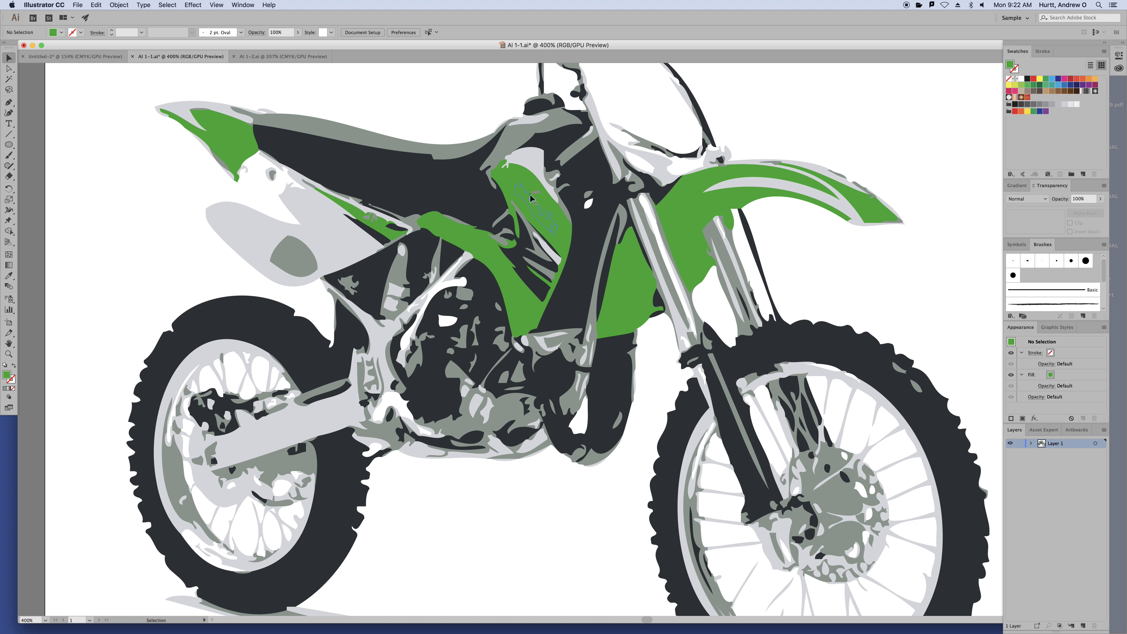
left_click(216, 5)
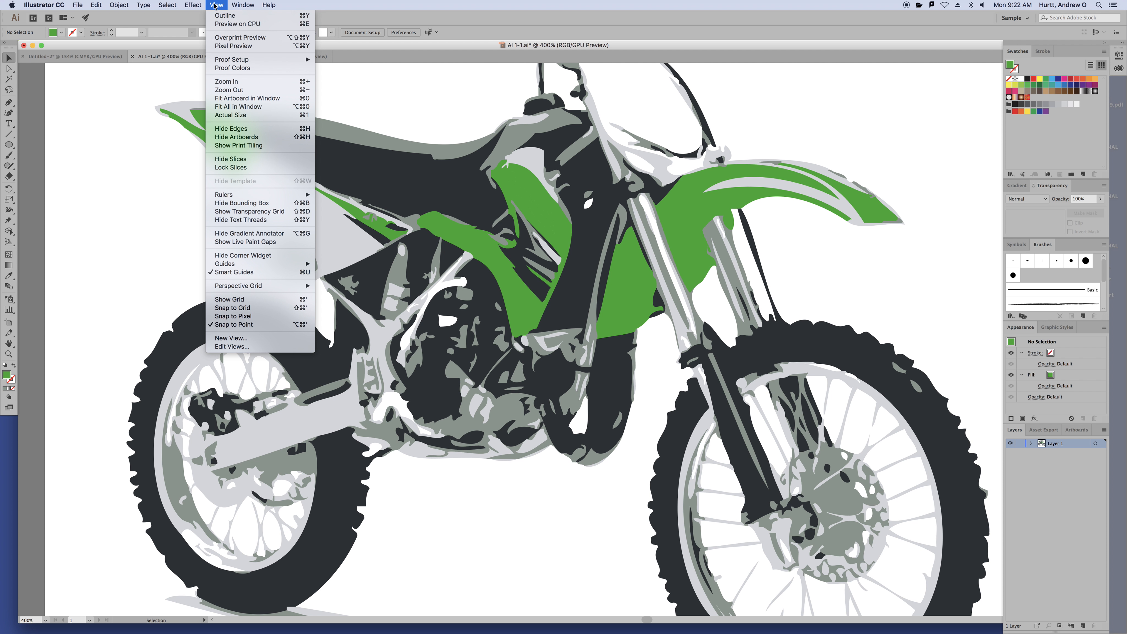
left_click(224, 15)
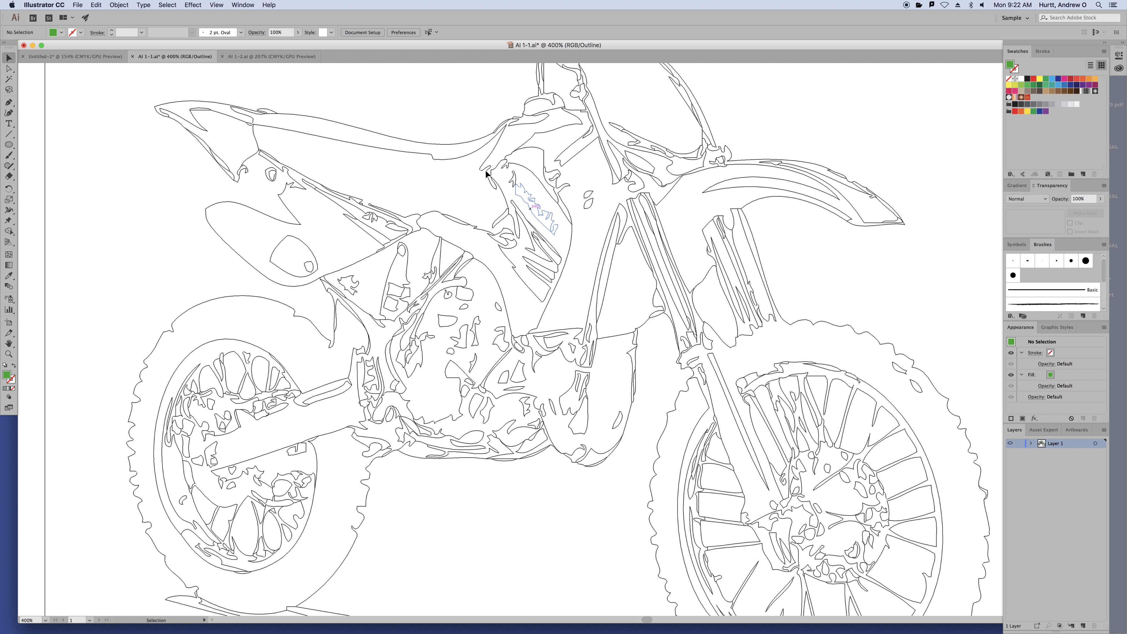
left_click(216, 5)
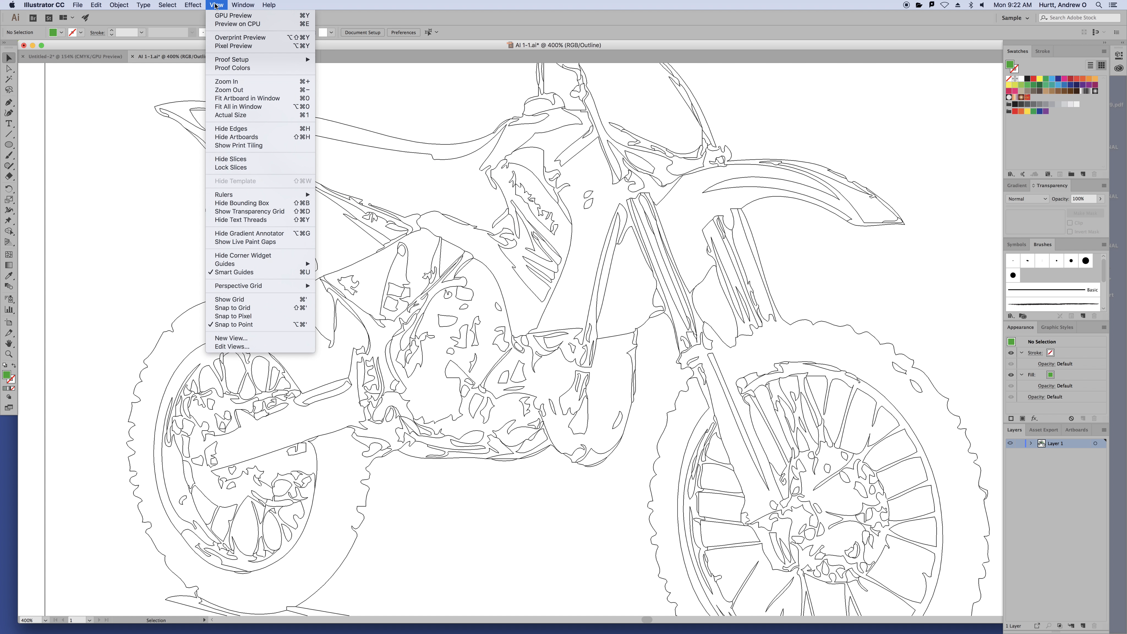
left_click(217, 16)
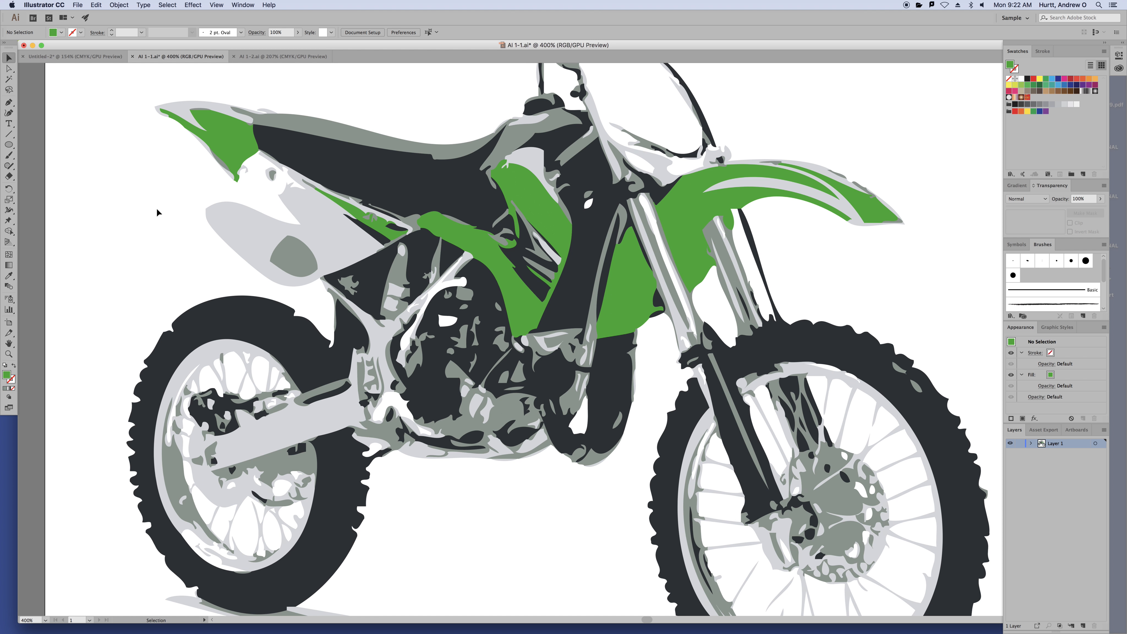
key("super+0")
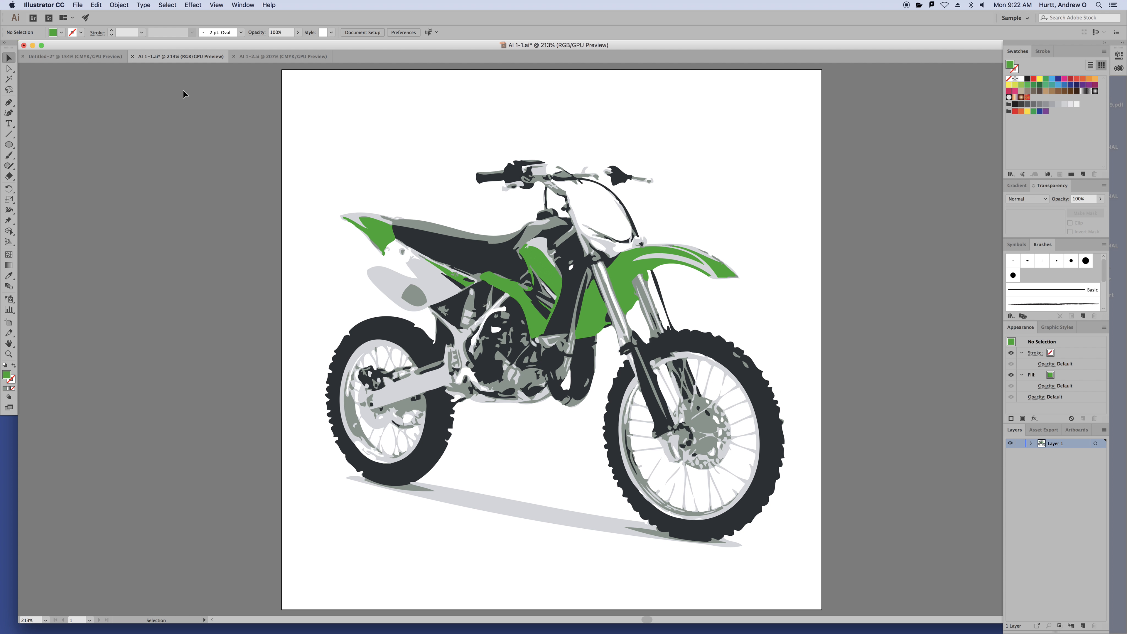
Switch to AI 1-2.ai, fit its artboard, and place the green circle beside the pink square
left_click(285, 59)
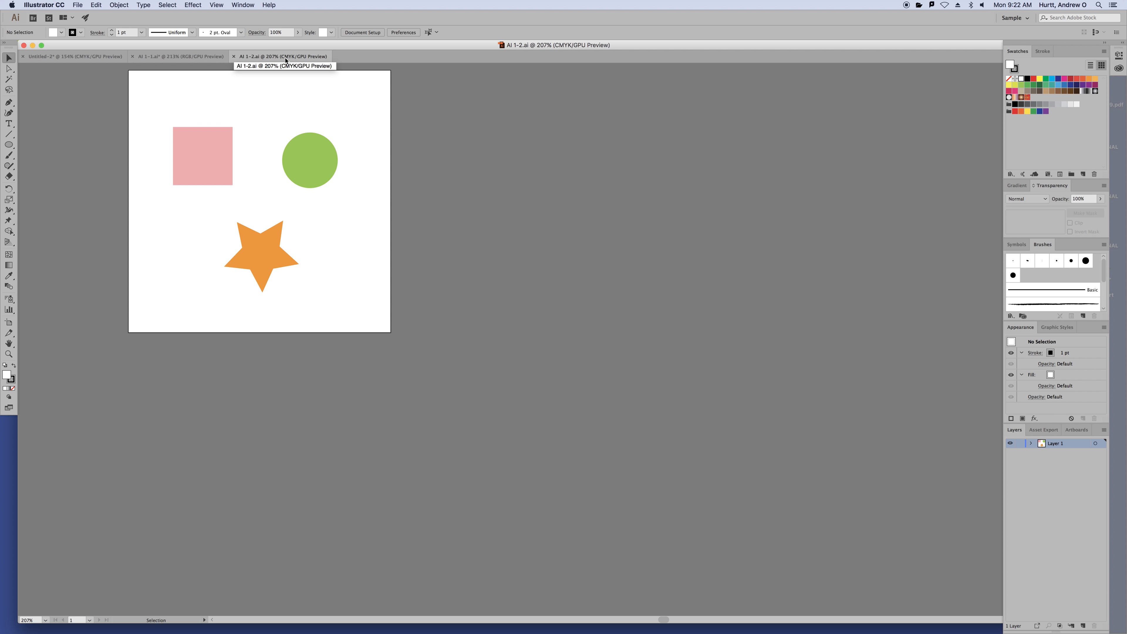
key("super+0")
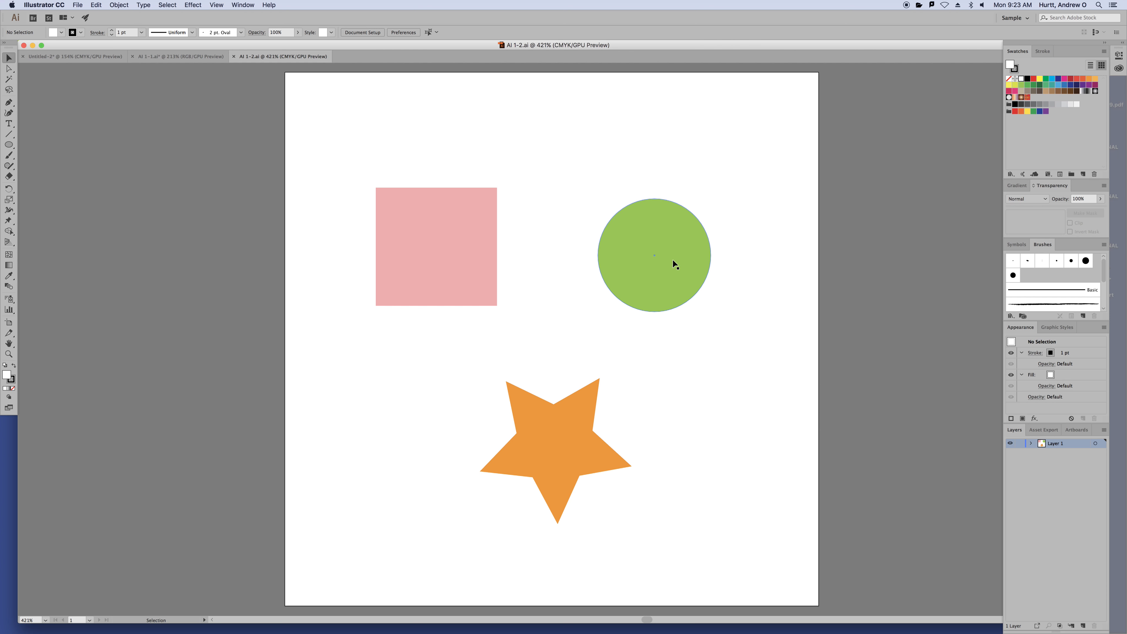
left_click_drag(681, 252, 735, 306)
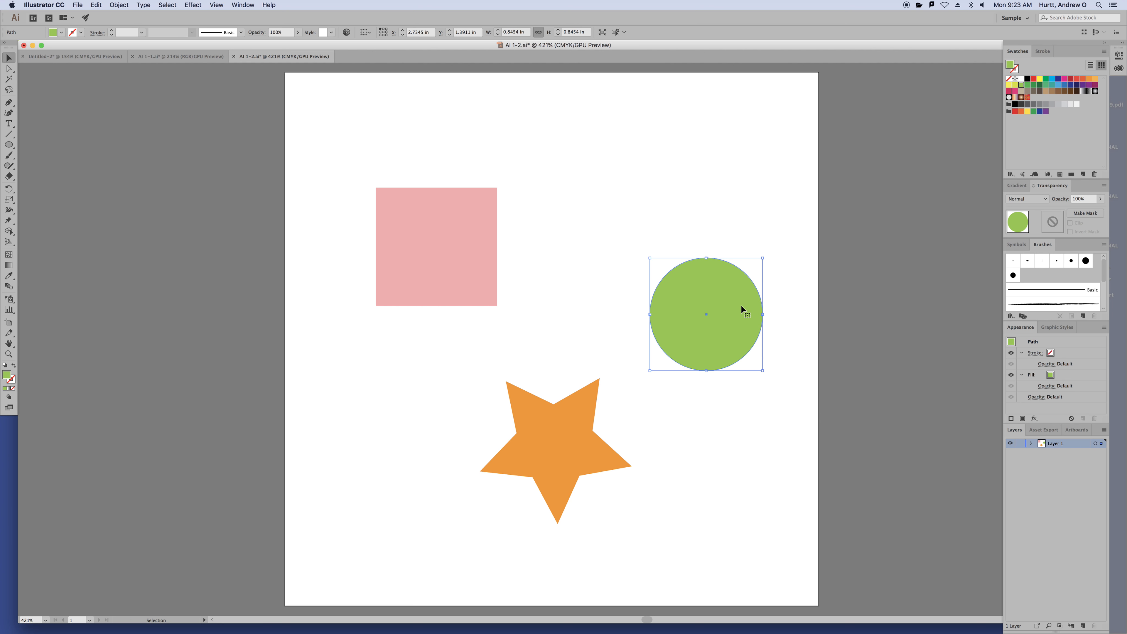
left_click_drag(736, 308, 609, 241)
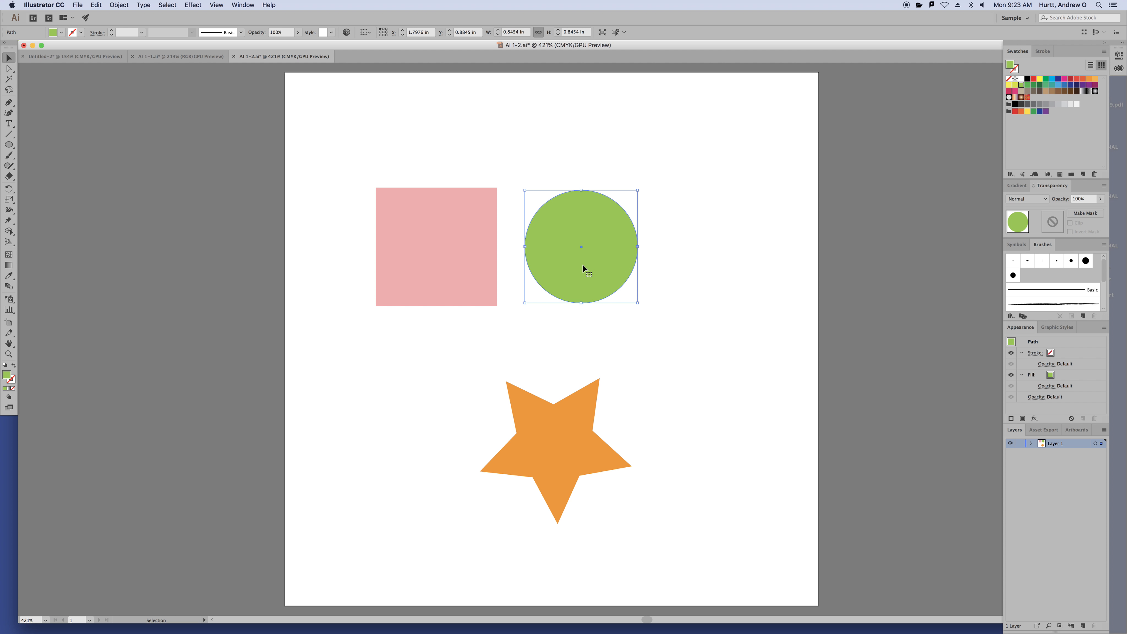
mouse_move(583, 266)
left_mouse_down()
mouse_move(633, 345)
mouse_move(598, 266)
left_mouse_up()
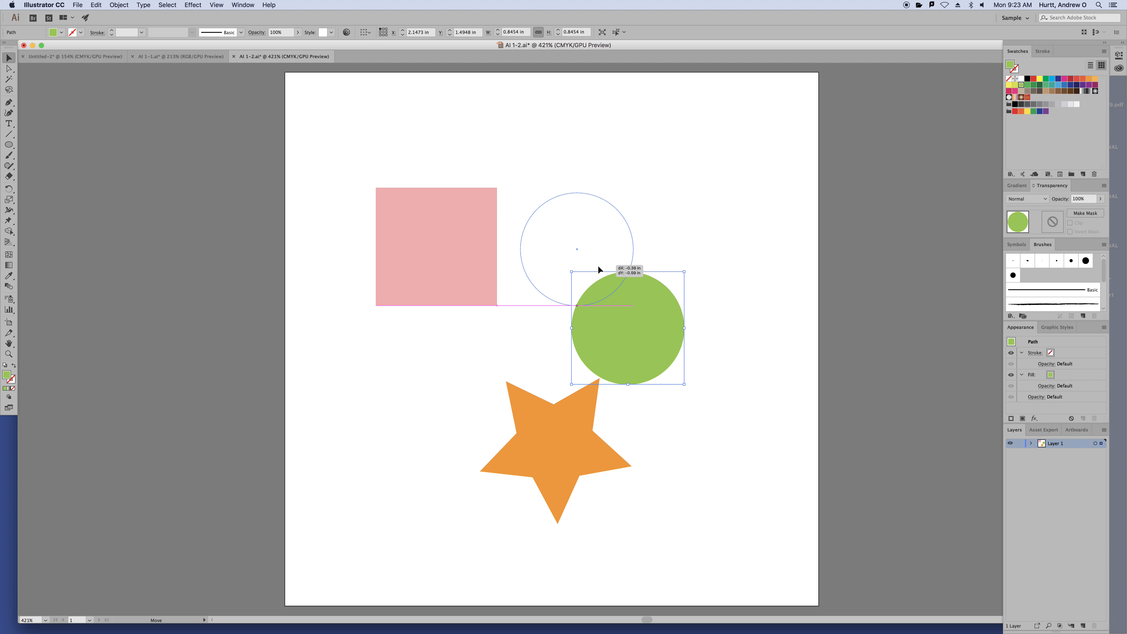
left_click_drag(598, 264, 598, 261)
left_click(588, 132)
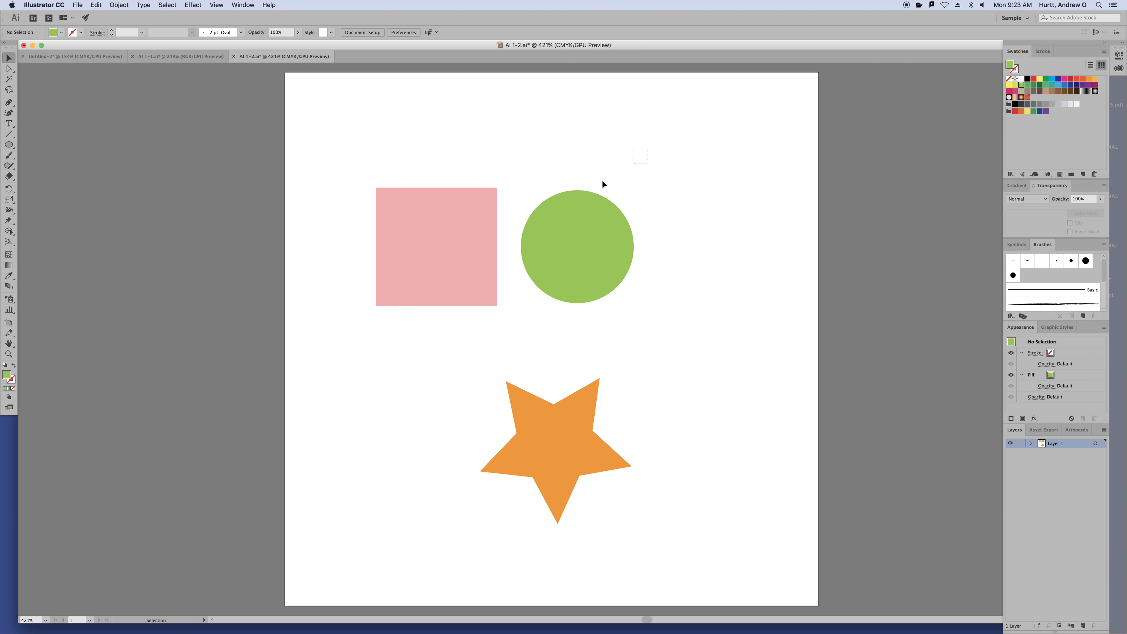
left_click_drag(565, 146, 299, 254)
left_click(696, 180)
left_click(591, 236)
left_click(474, 225, "shift")
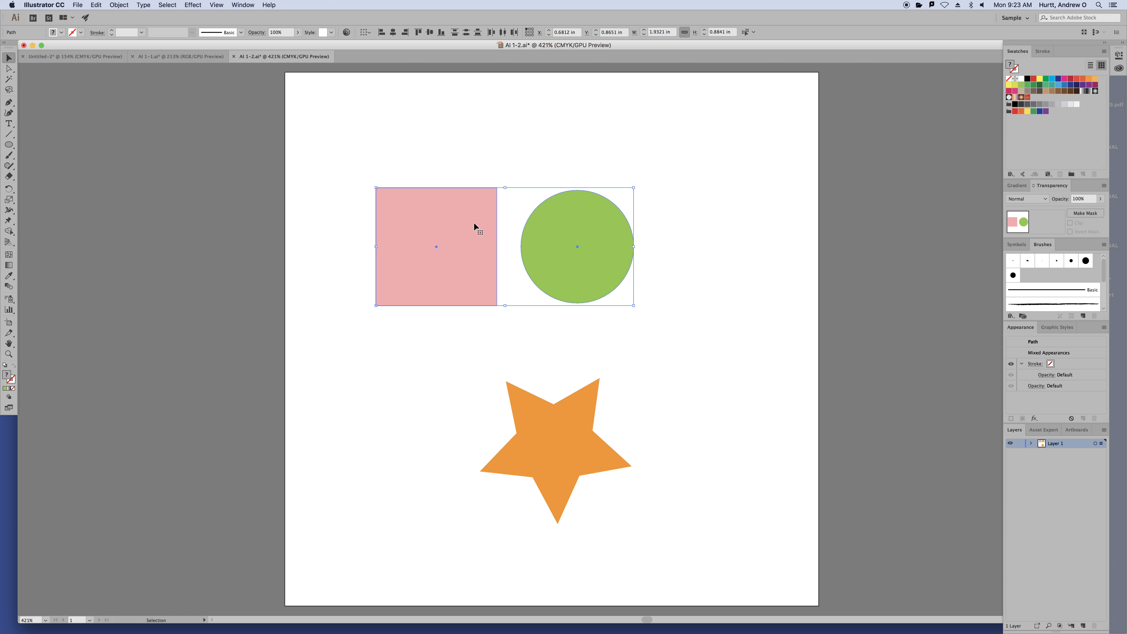
left_click(459, 156)
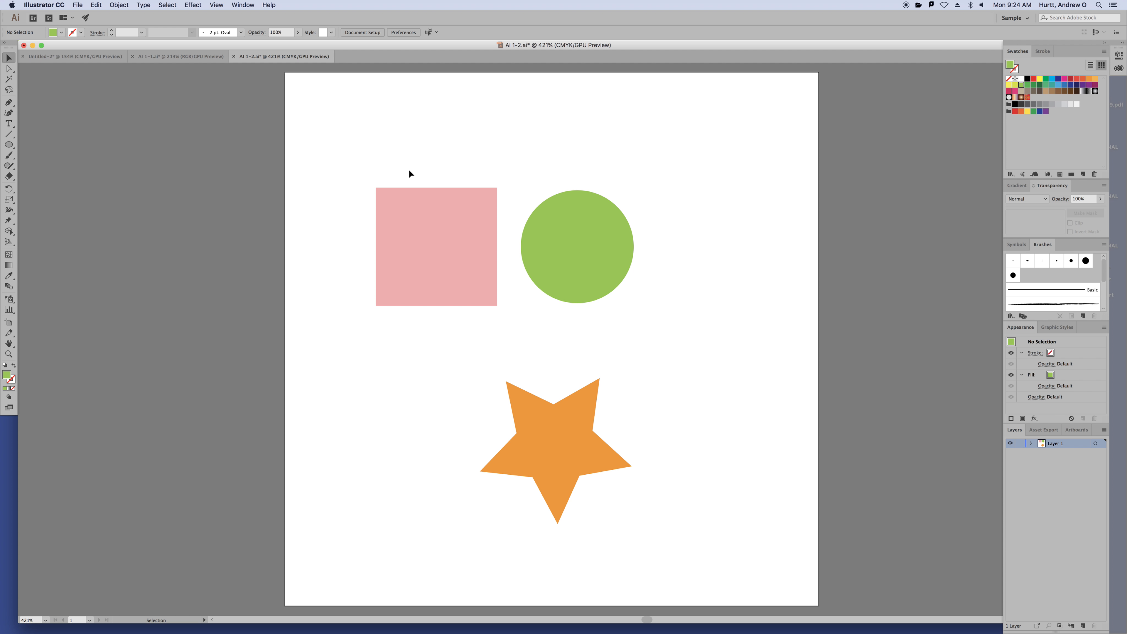
left_click_drag(352, 143, 600, 264)
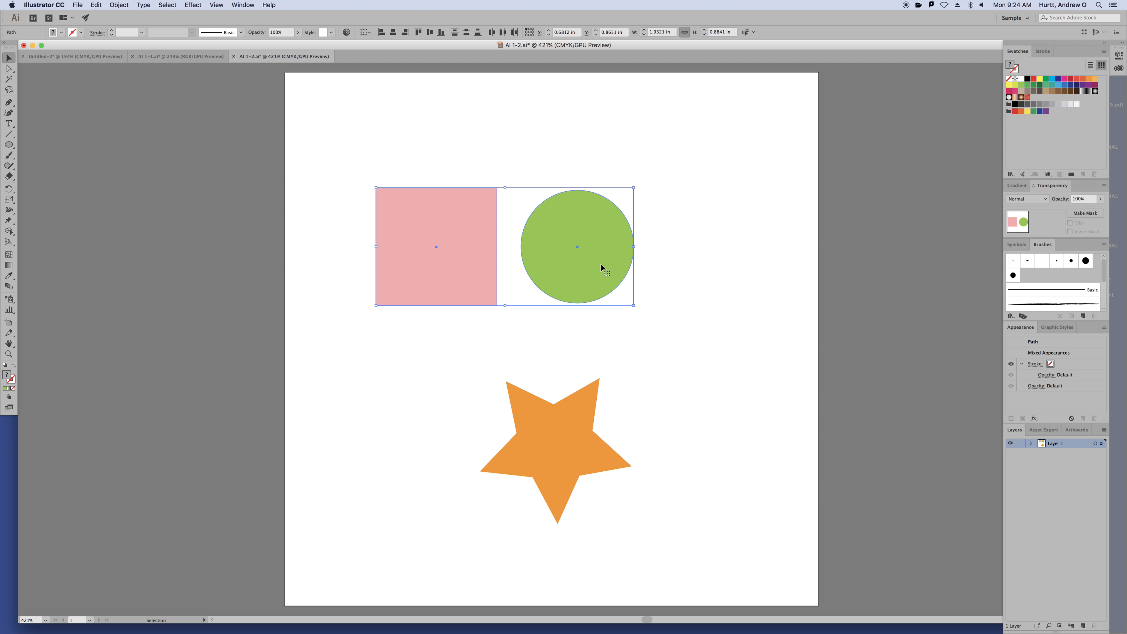
left_click(326, 117)
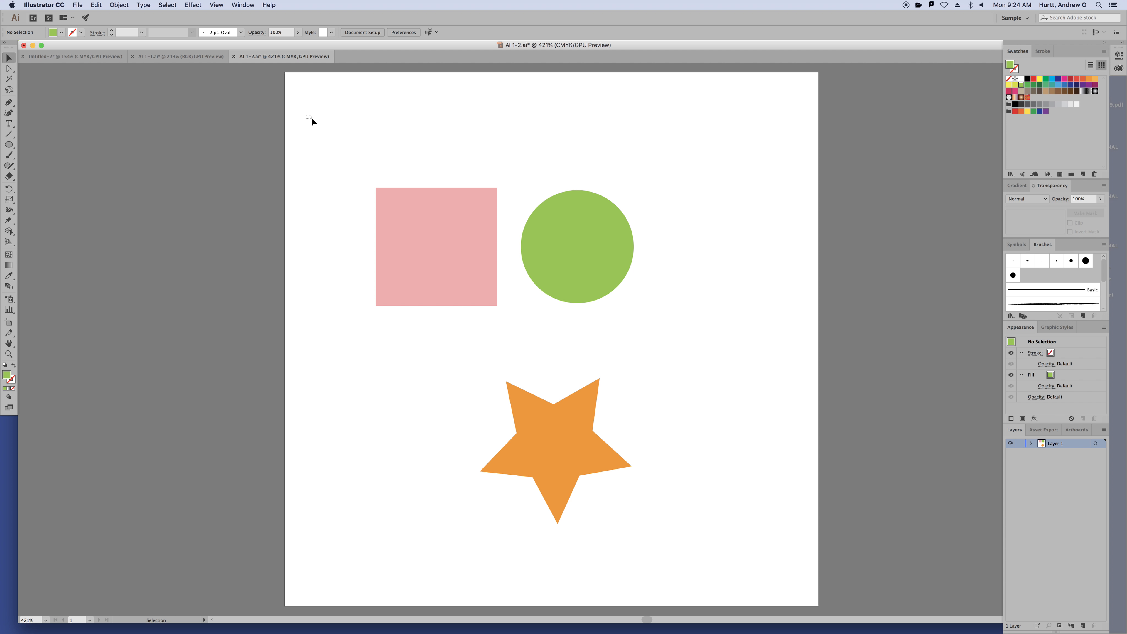
left_click_drag(306, 115, 675, 274)
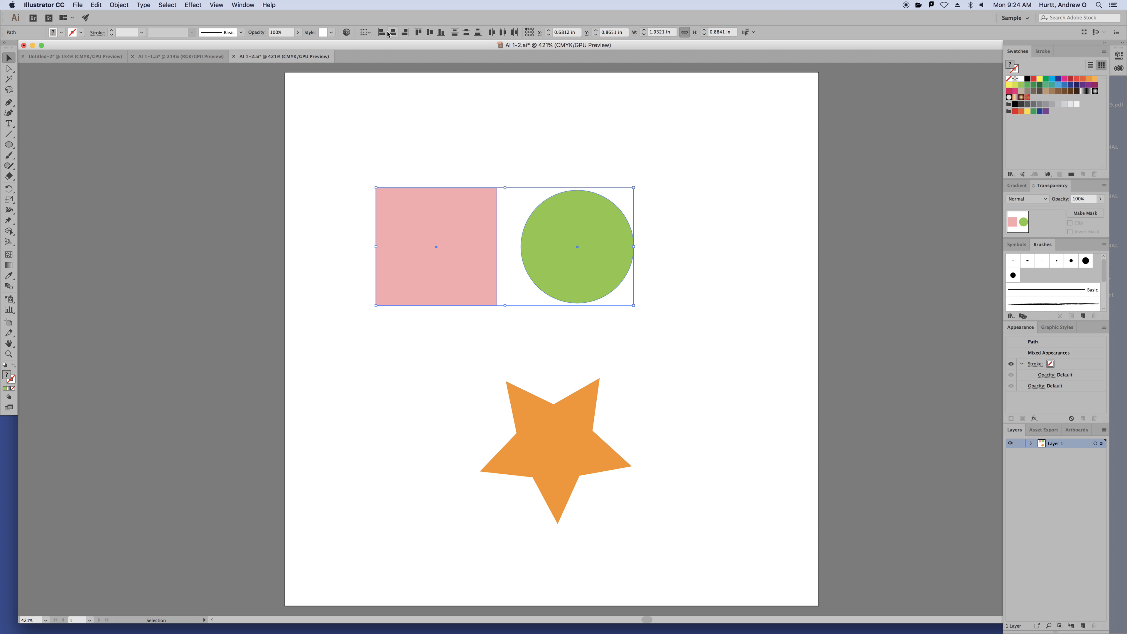
left_click(592, 172)
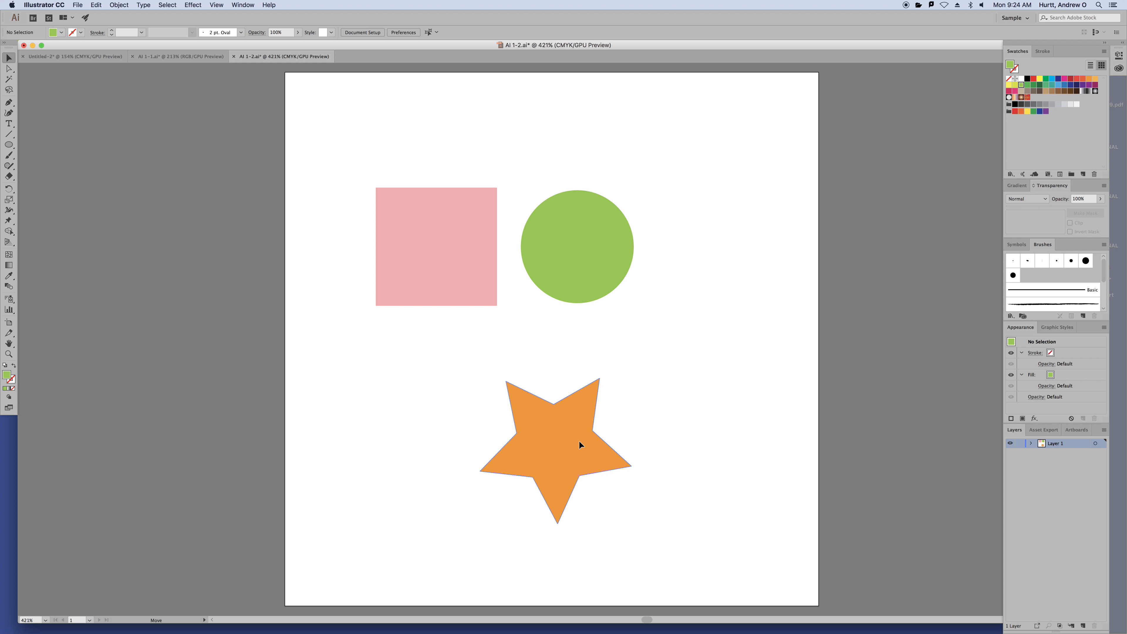
Move the orange star up beside the green circle and nudge the pink square up and left
left_click_drag(578, 440, 475, 437)
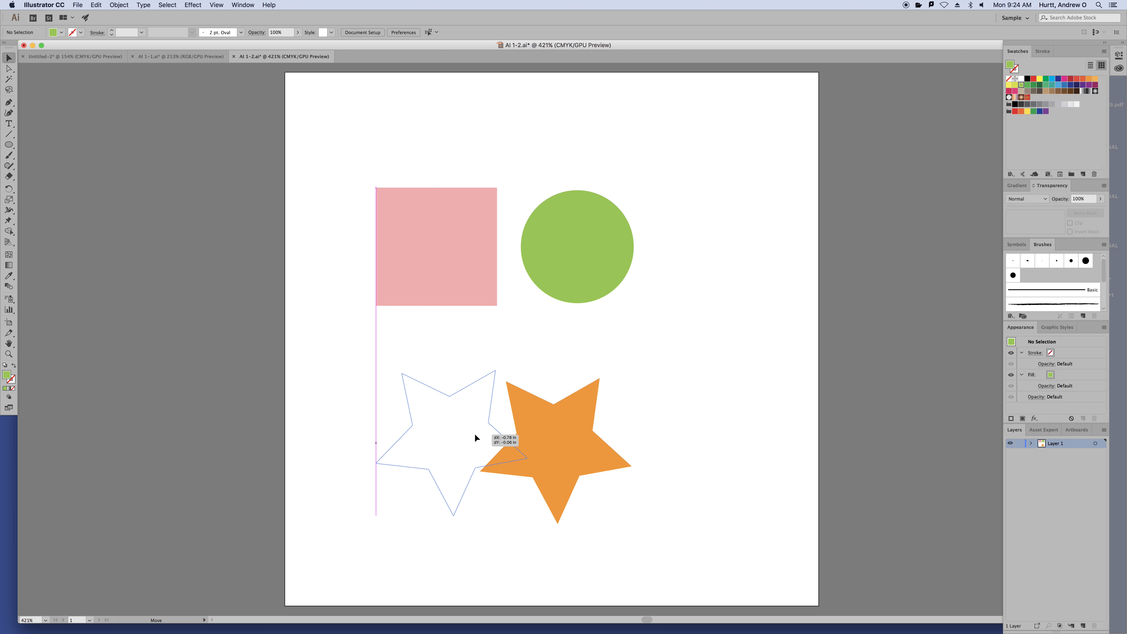
left_click_drag(475, 438, 476, 439)
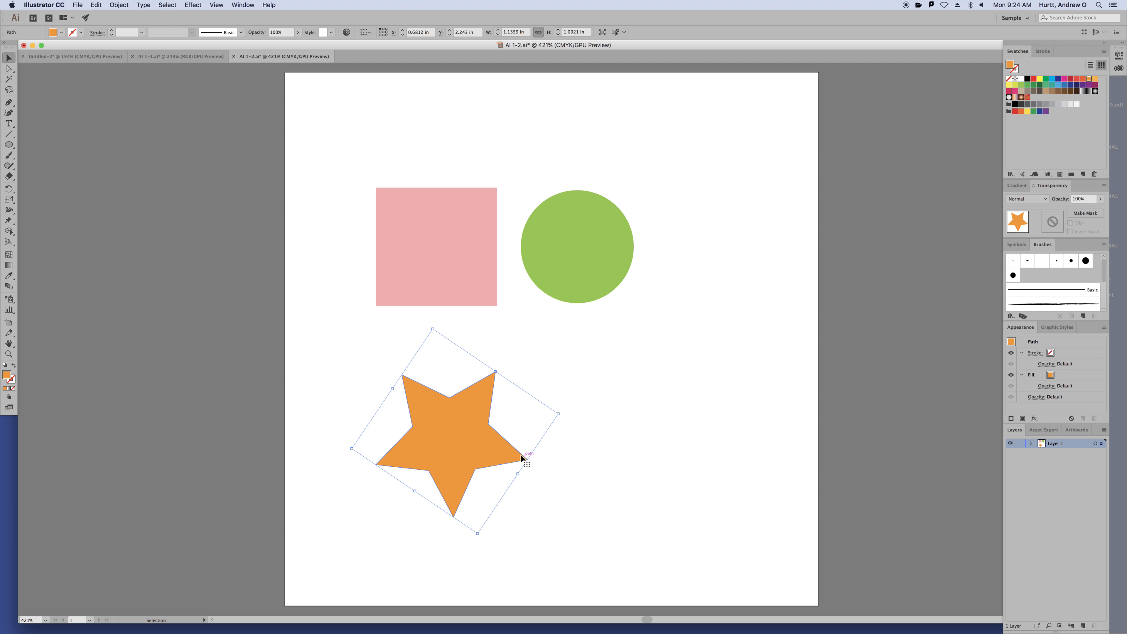
left_click_drag(478, 443, 778, 233)
left_click_drag(464, 247, 451, 215)
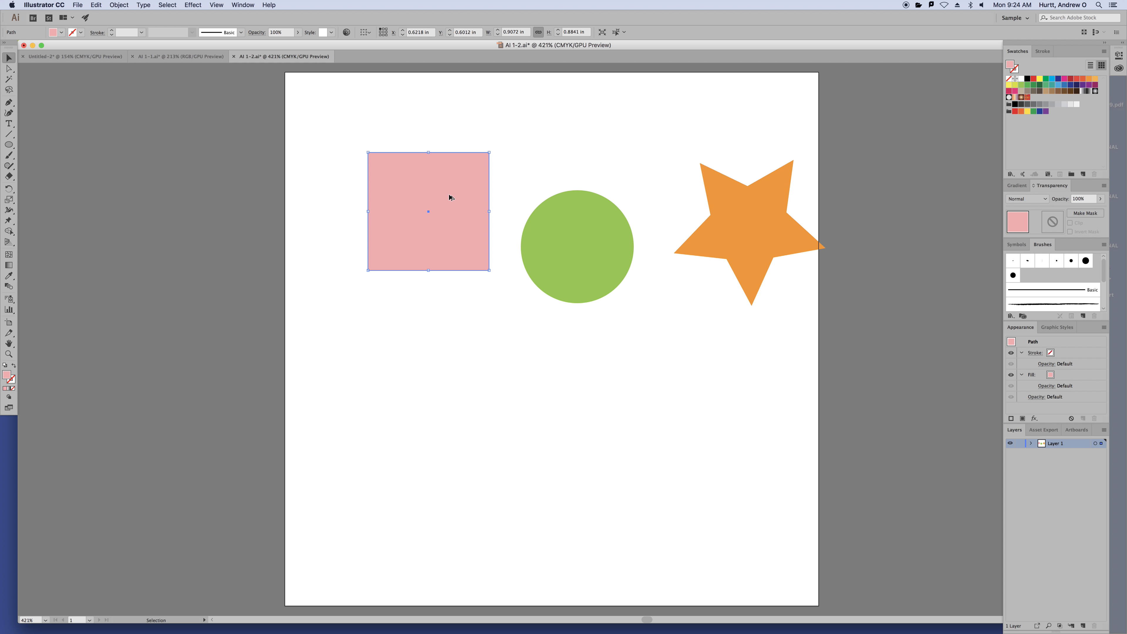
Option-drag copies of the pink square straight down into an evenly spaced column, then zoom in
left_click_drag(449, 195, 439, 349)
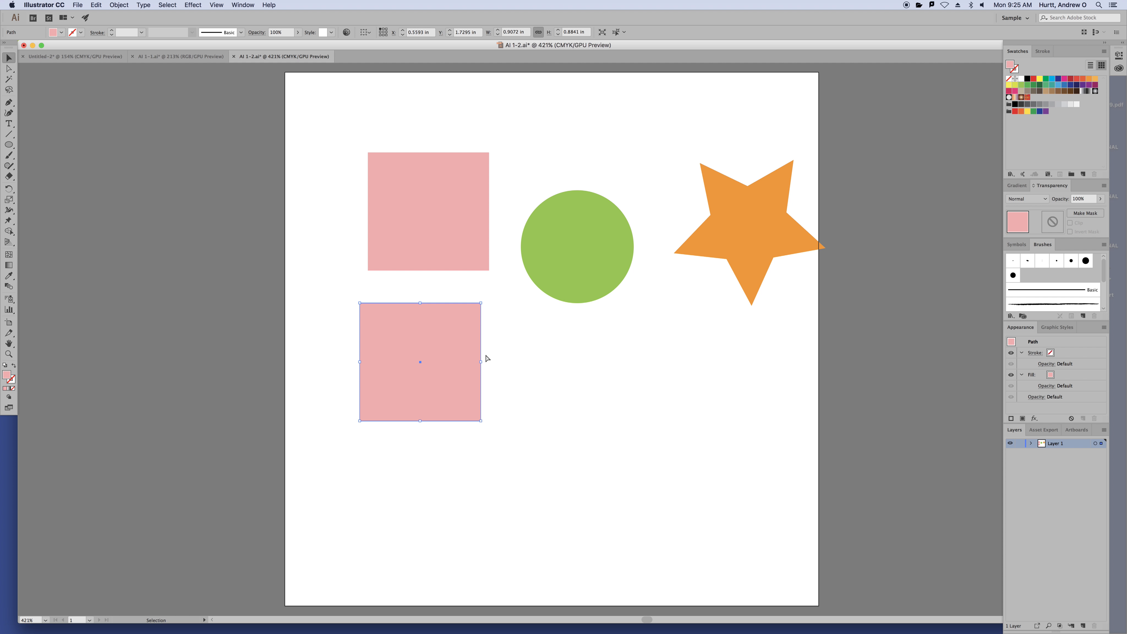
key("super+z")
left_click_drag(458, 237, 466, 522)
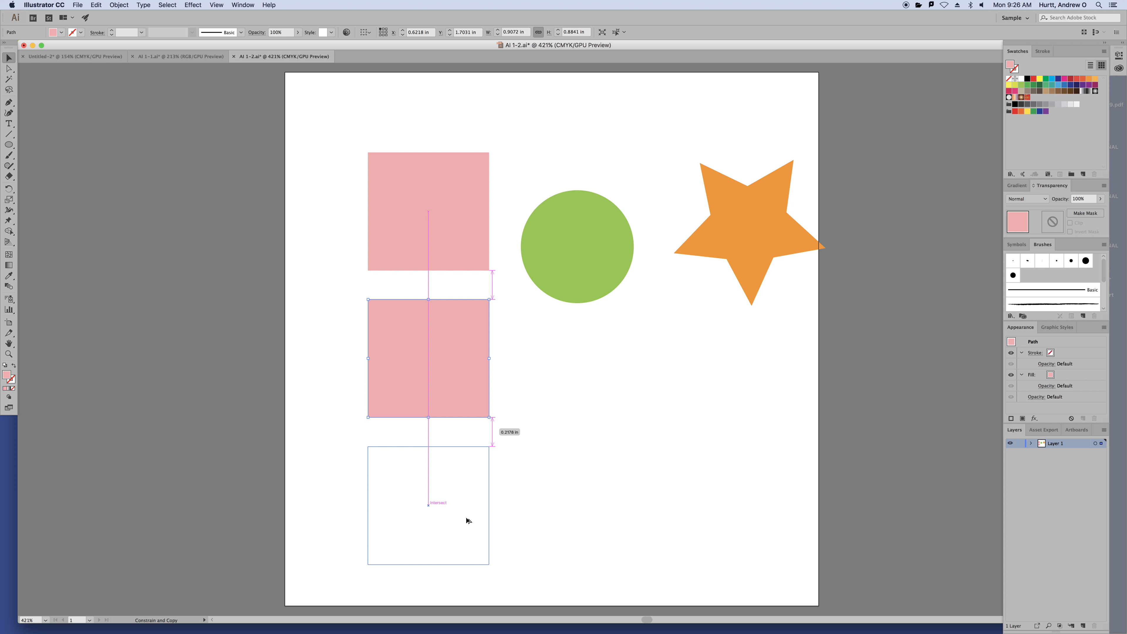
left_click_drag(467, 520, 465, 521)
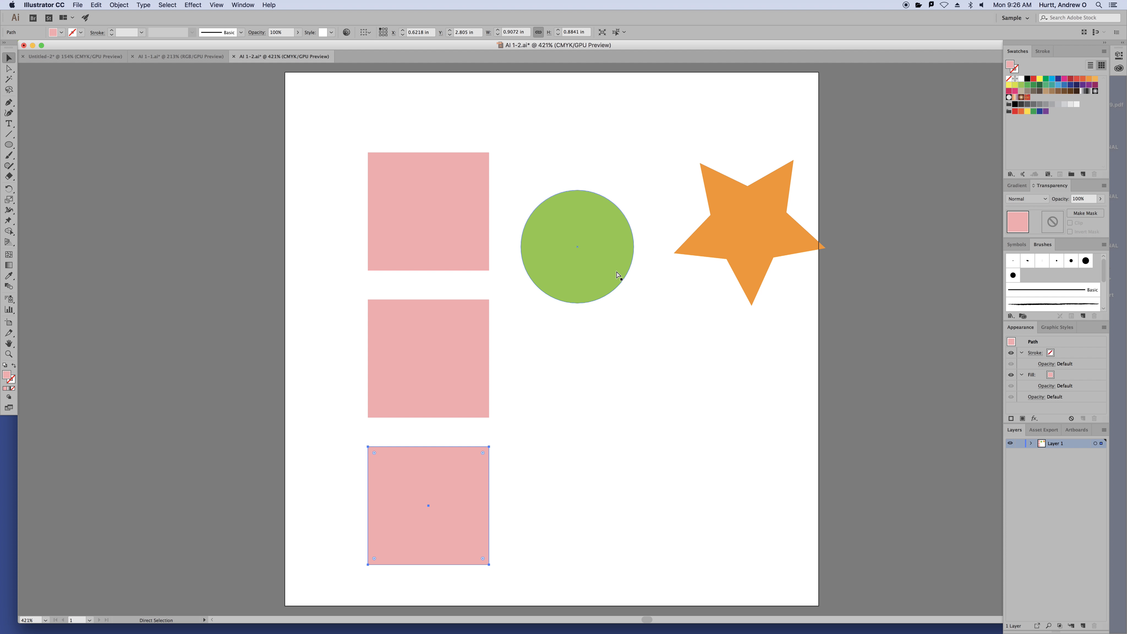
key("super+plus")
key("super+plus")
key("super+plus")
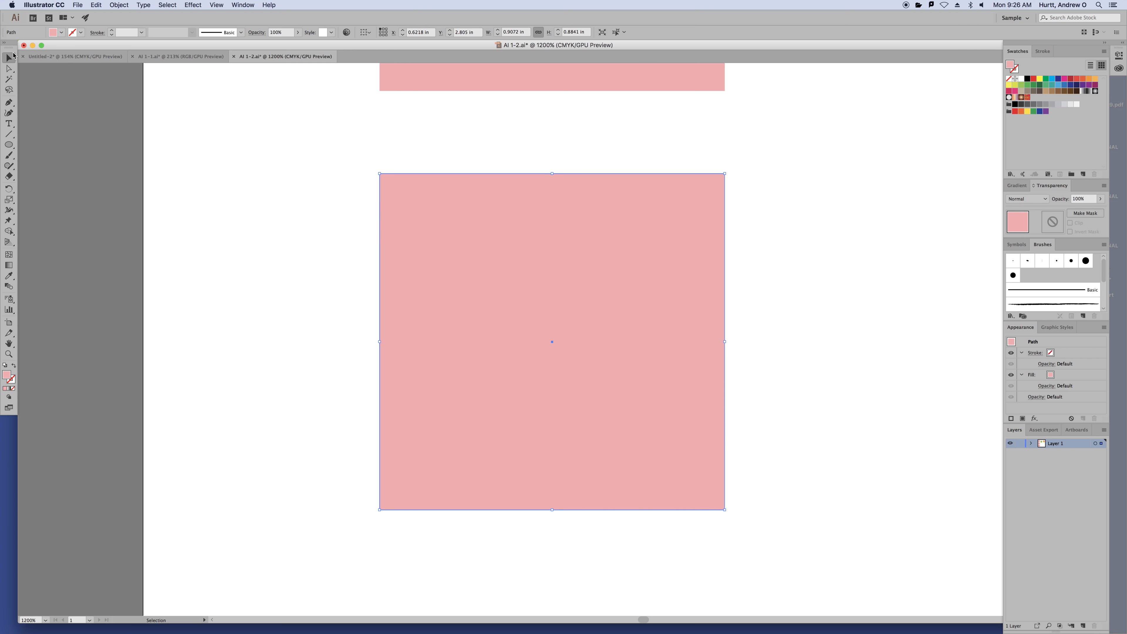
Try dragging a pink square's corner and top edge with Direct Selection, undoing both changes
left_click(9, 68)
left_click(209, 111)
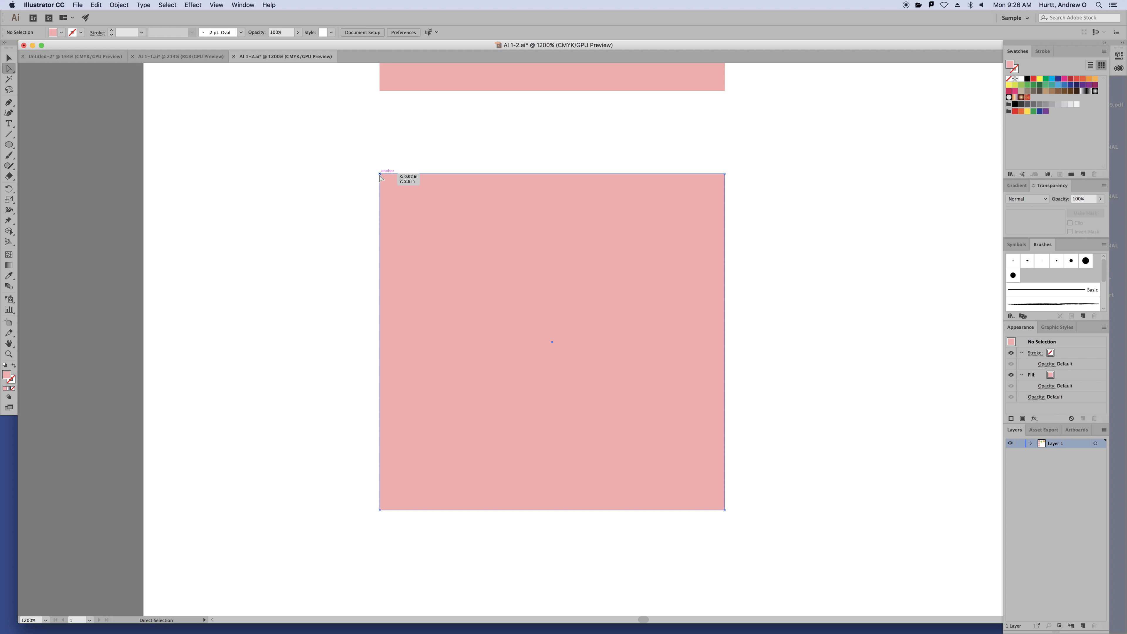
left_click_drag(380, 177, 509, 323)
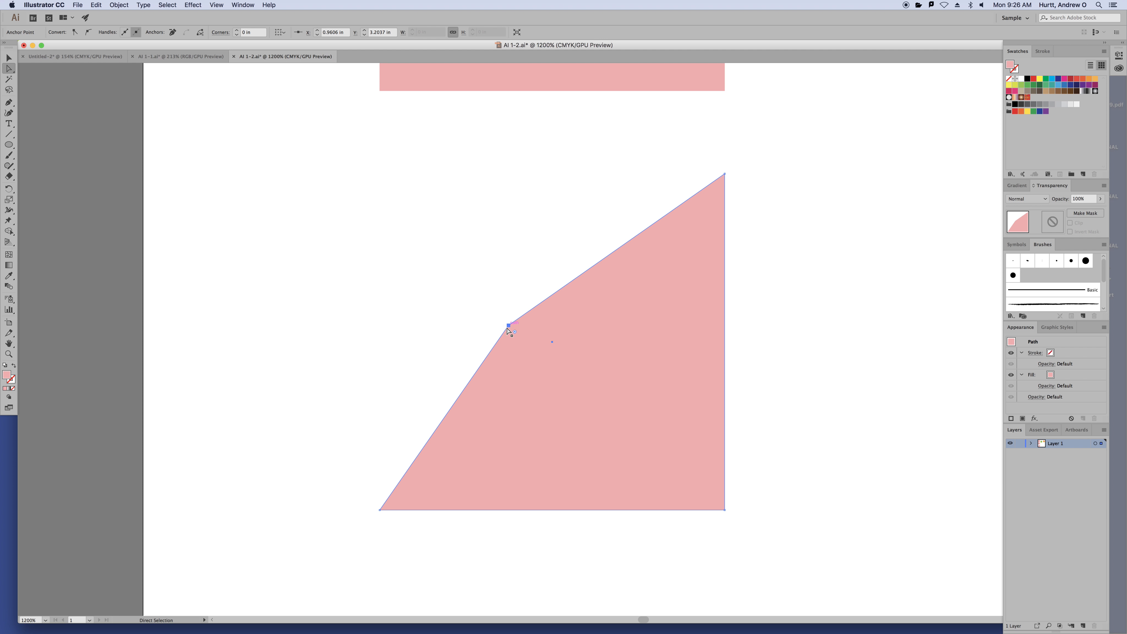
key("super+z")
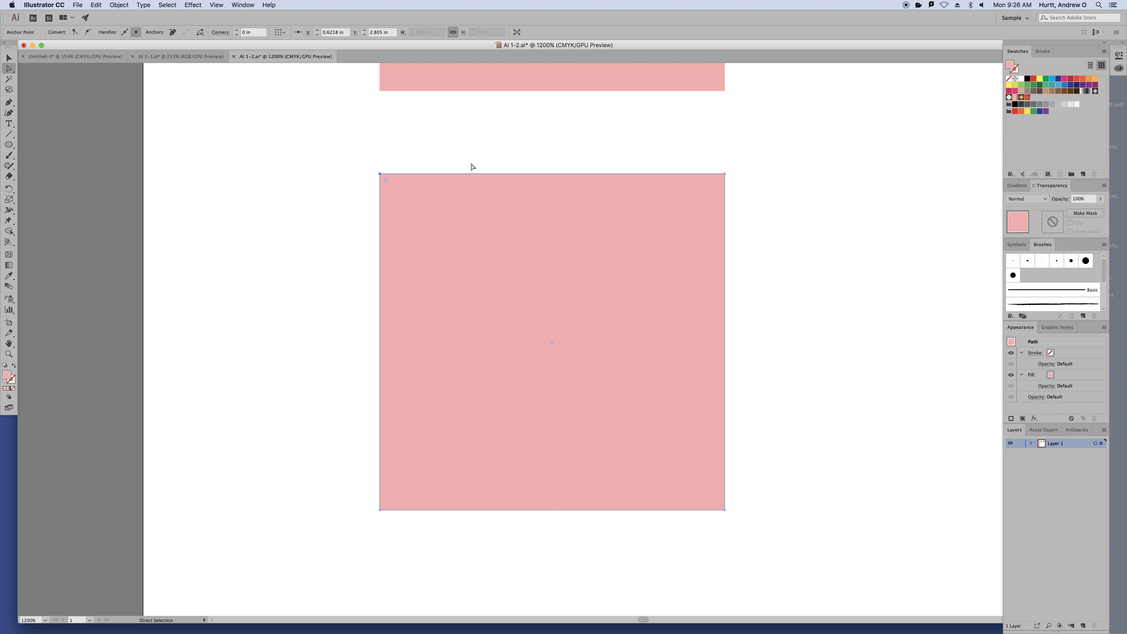
left_click(485, 161)
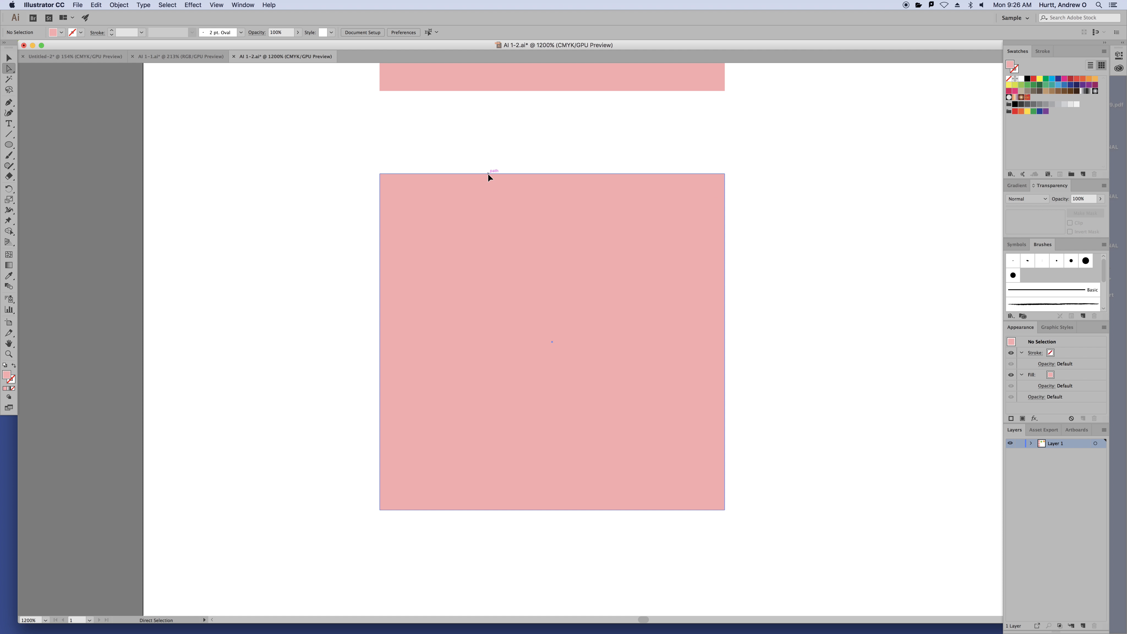
left_click_drag(488, 174, 385, 233)
key("super+z")
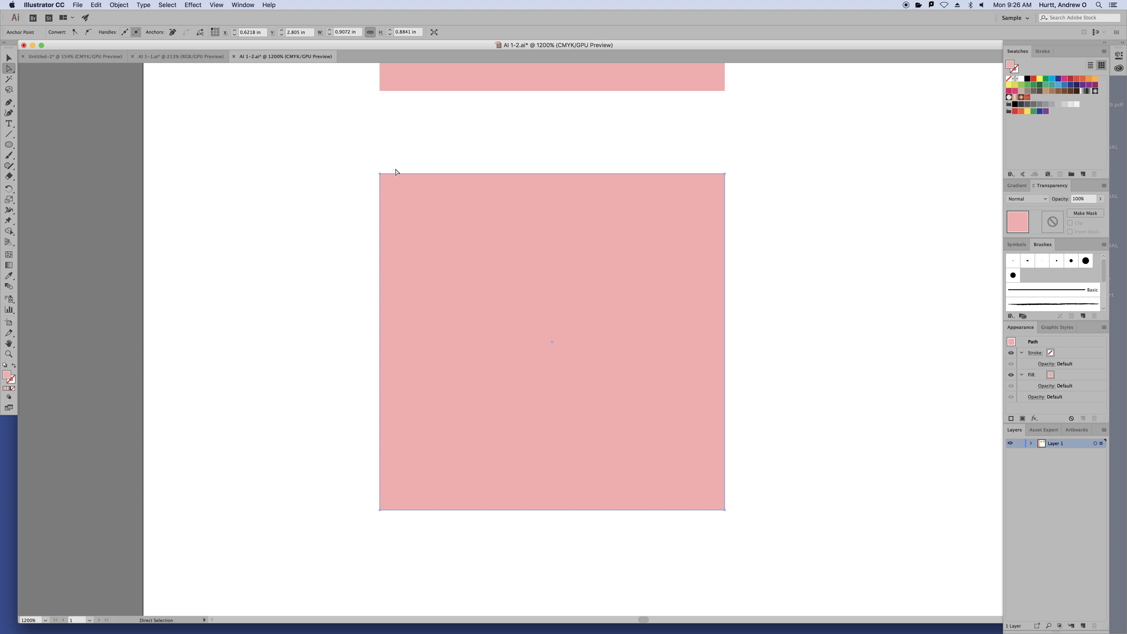
Pan and zoom out until the squares, circle and star are all visible
scroll(633, 282, "up", 2)
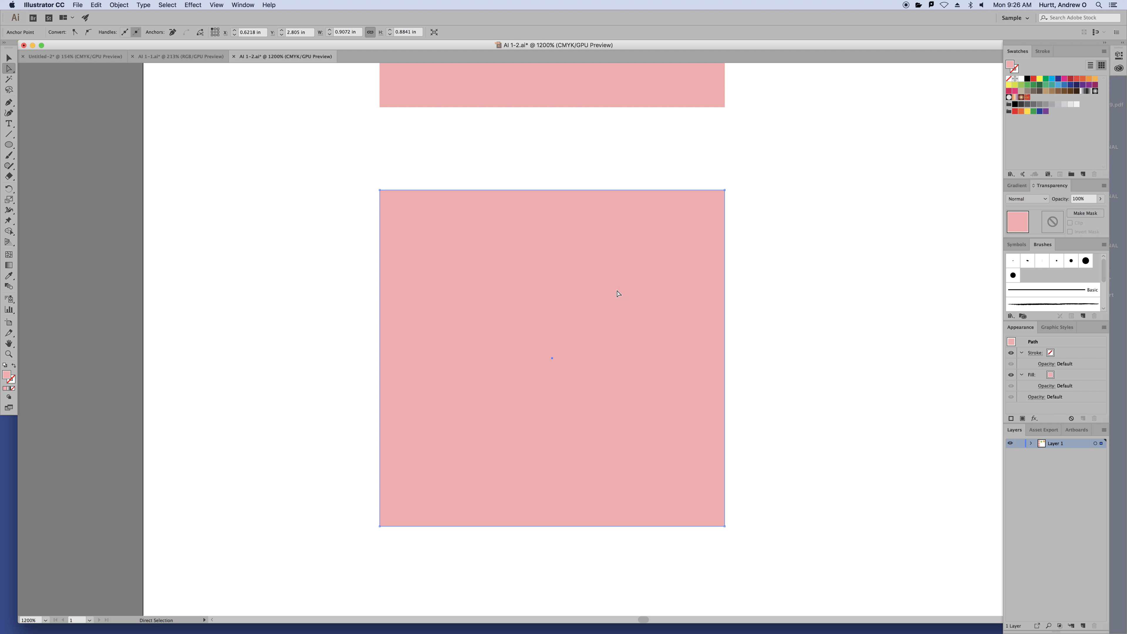
left_click_drag(678, 226, 488, 325)
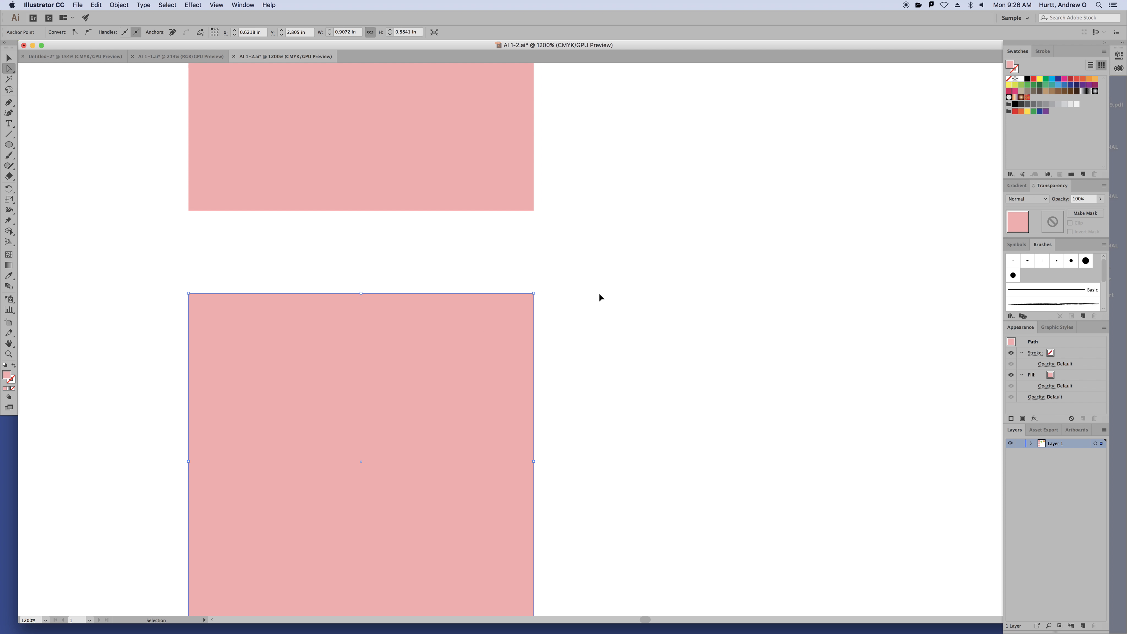
key("super+minus")
key("super+minus")
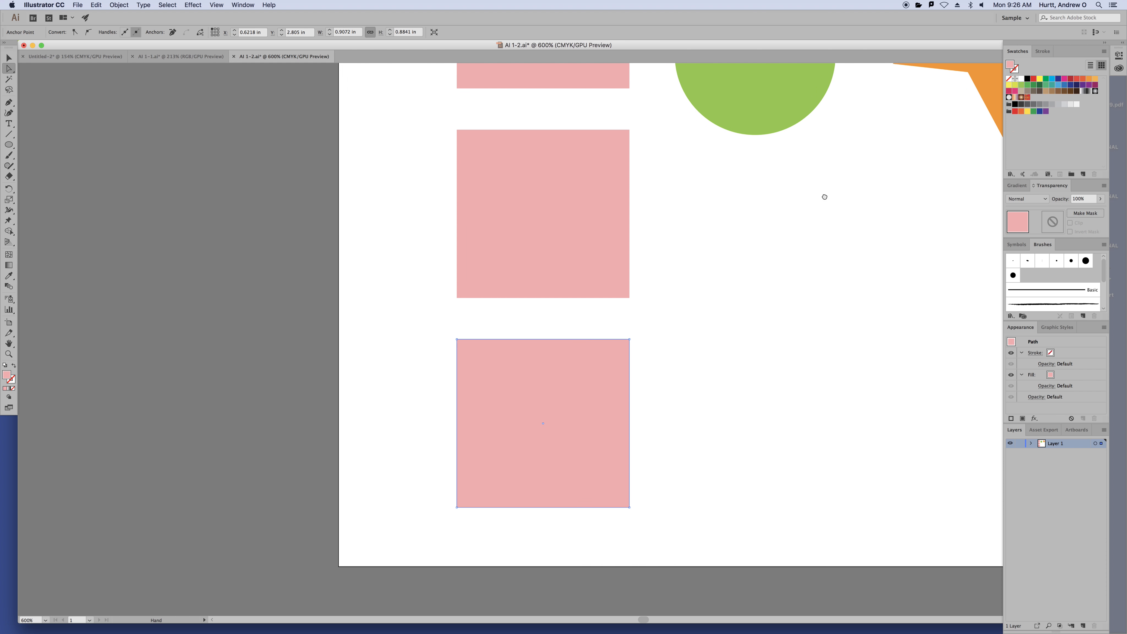
left_click_drag(823, 194, 619, 337)
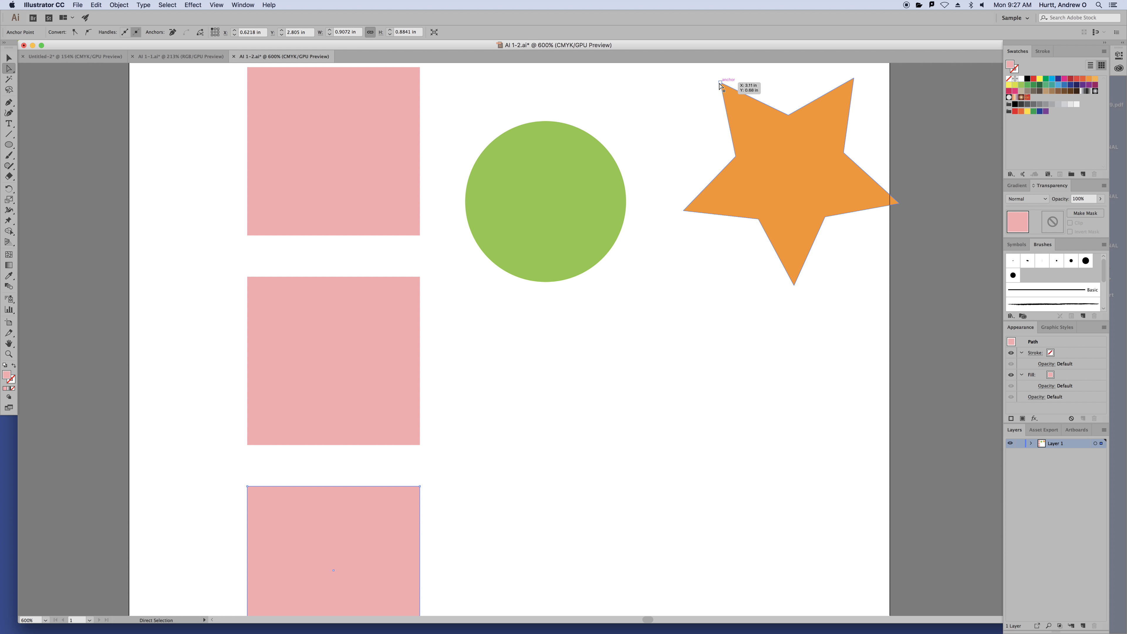
left_click(720, 83)
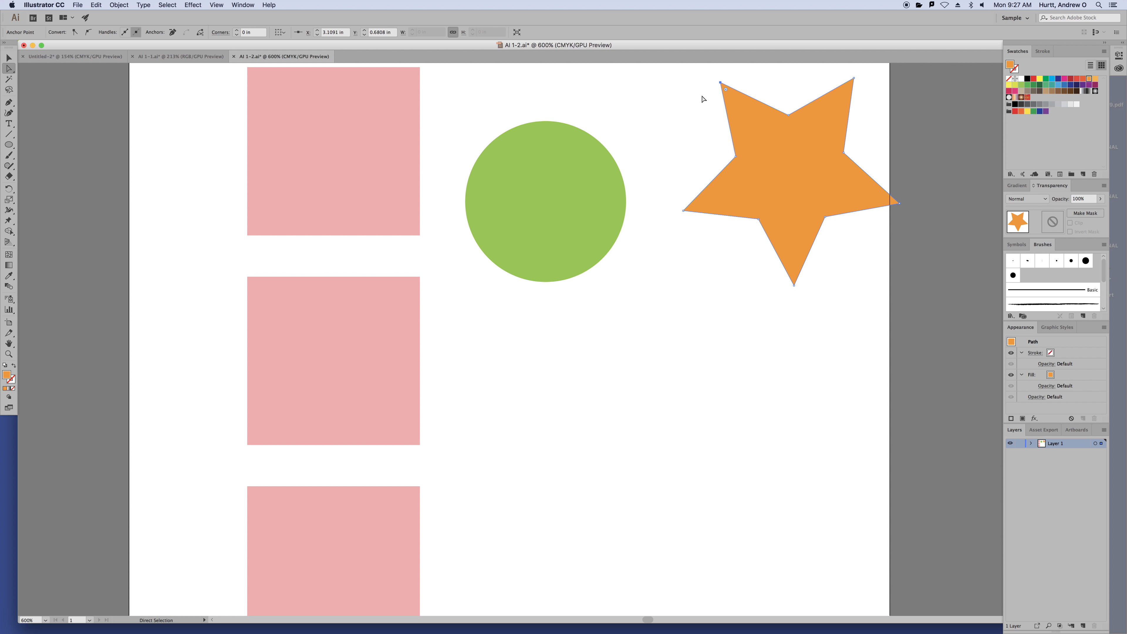
left_click(683, 113)
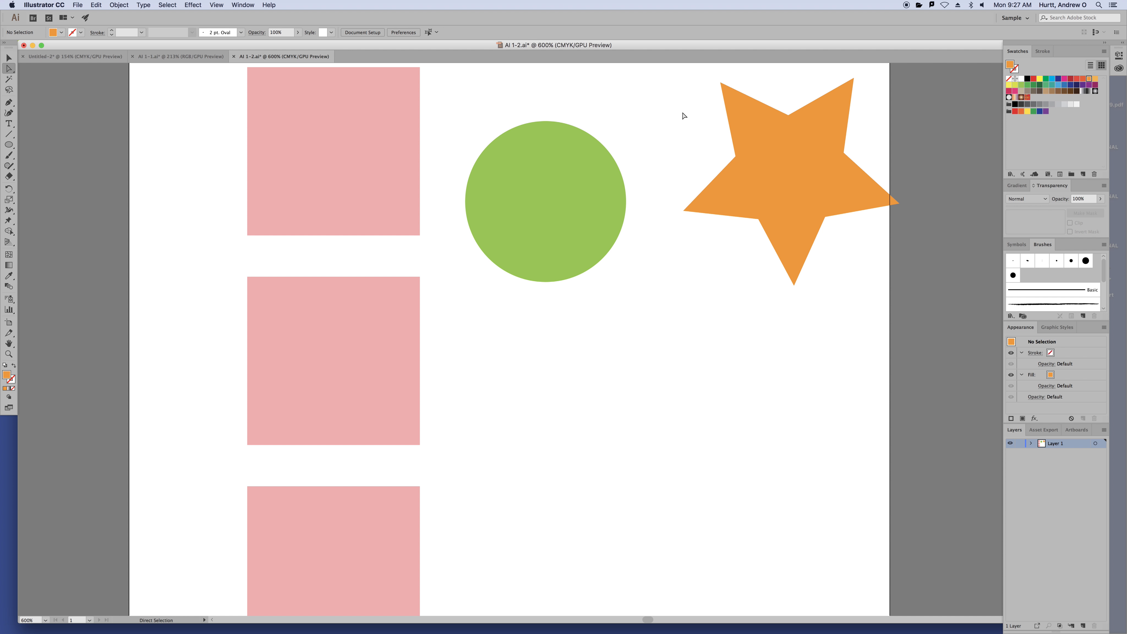
key("super+minus")
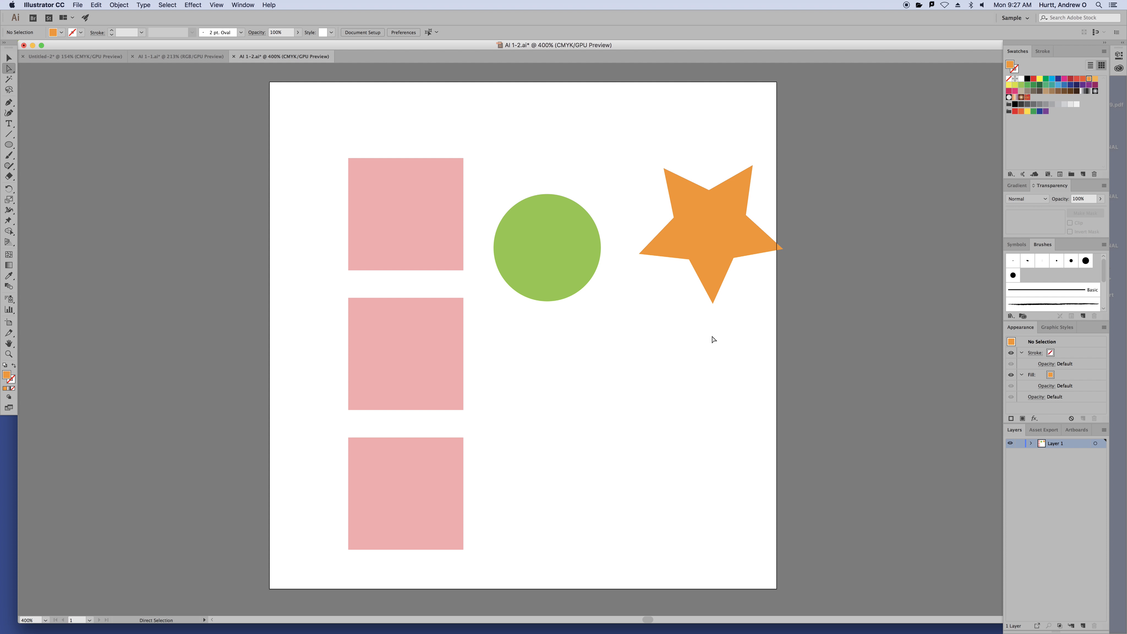
Raise the green circle so its top lines up with the orange star's top
left_click_drag(679, 213, 647, 202)
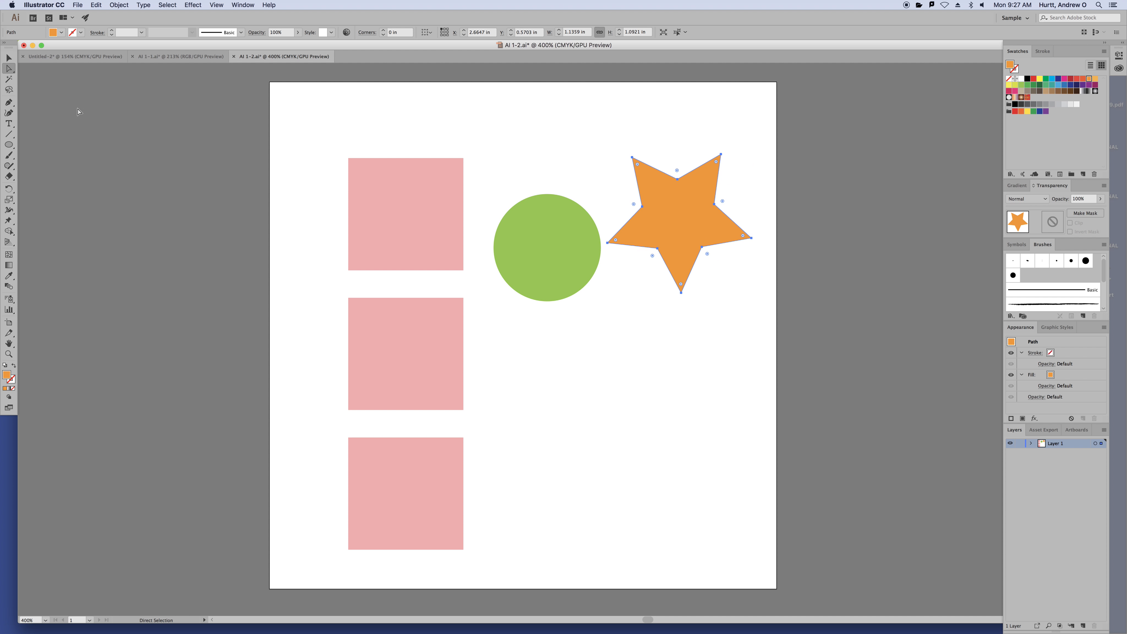
key("v")
left_click(730, 393)
mouse_move(562, 209)
left_mouse_down()
mouse_move(536, 175)
mouse_move(550, 194)
left_mouse_up()
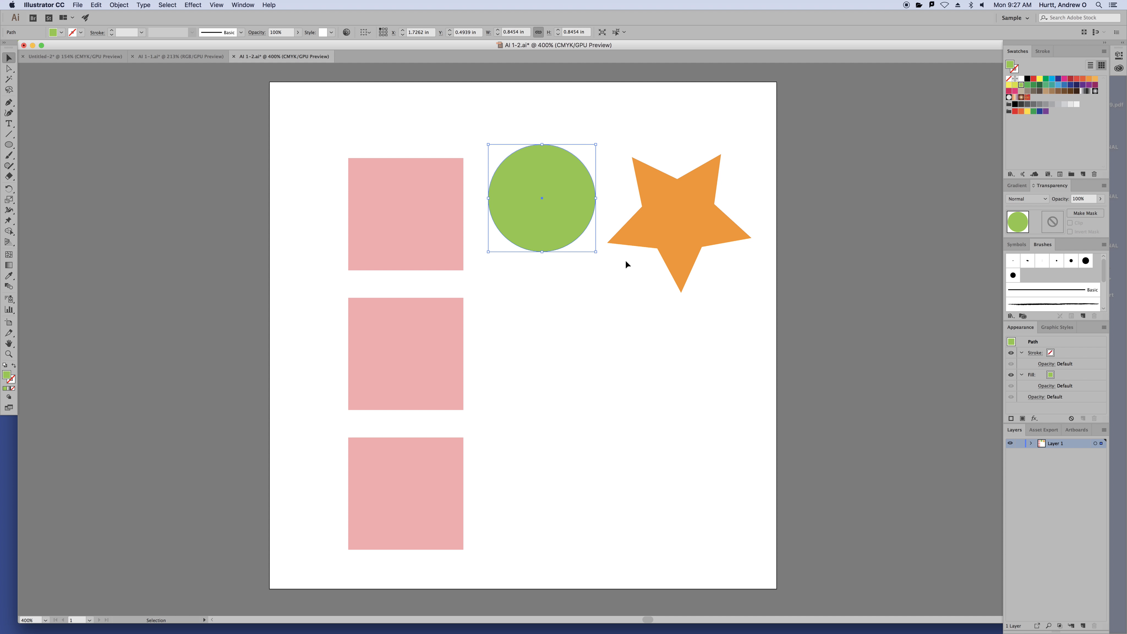
left_click(439, 242)
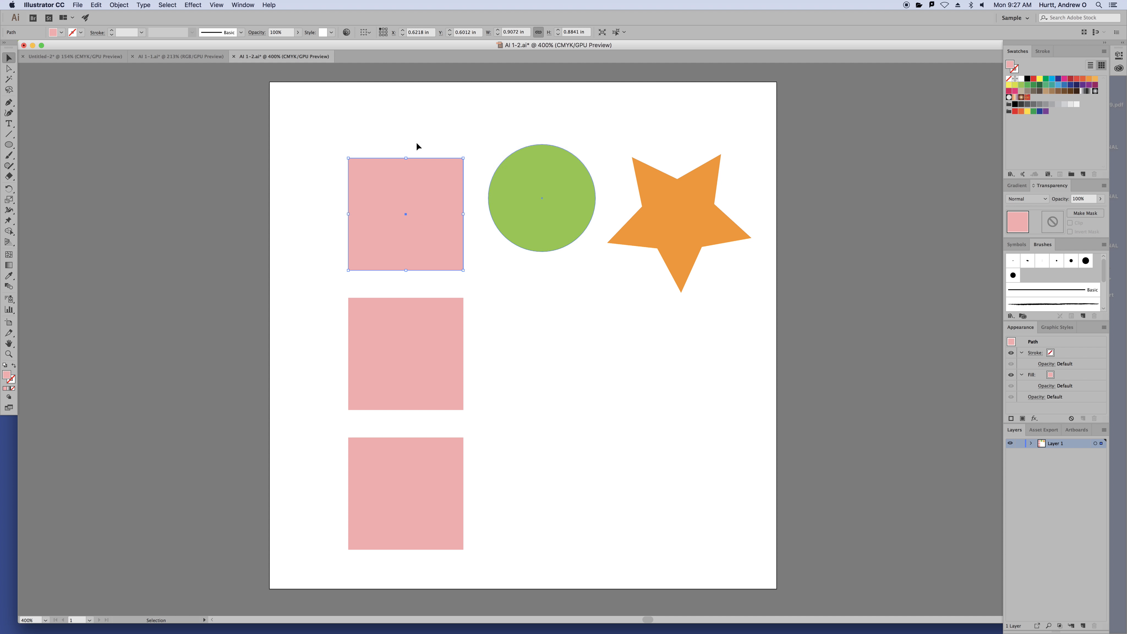
left_click(530, 199)
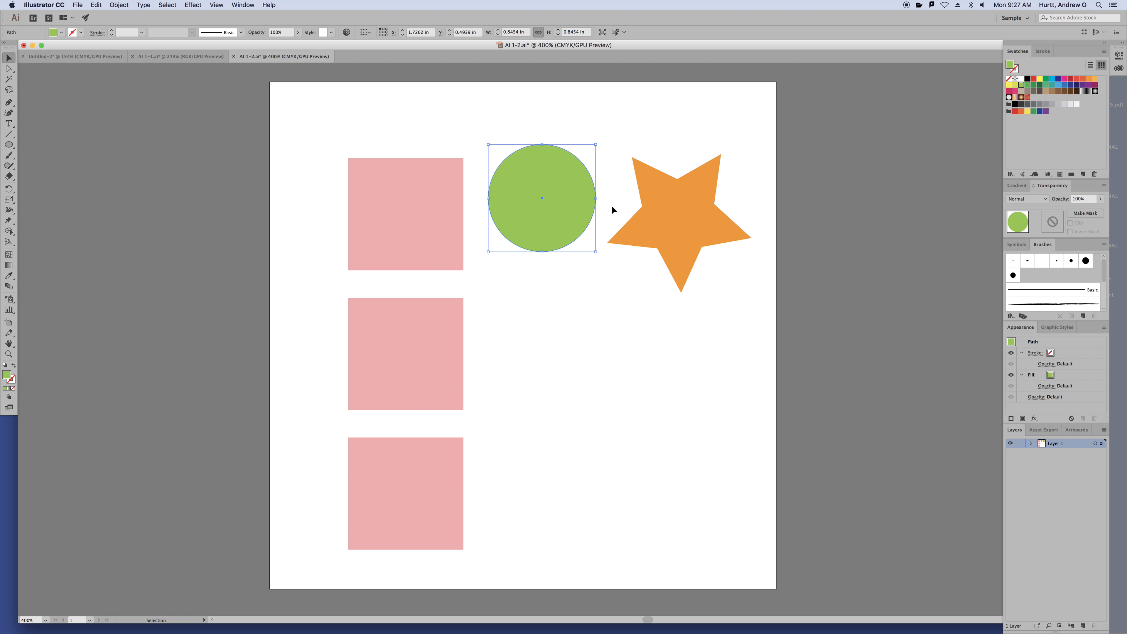
left_click(657, 216)
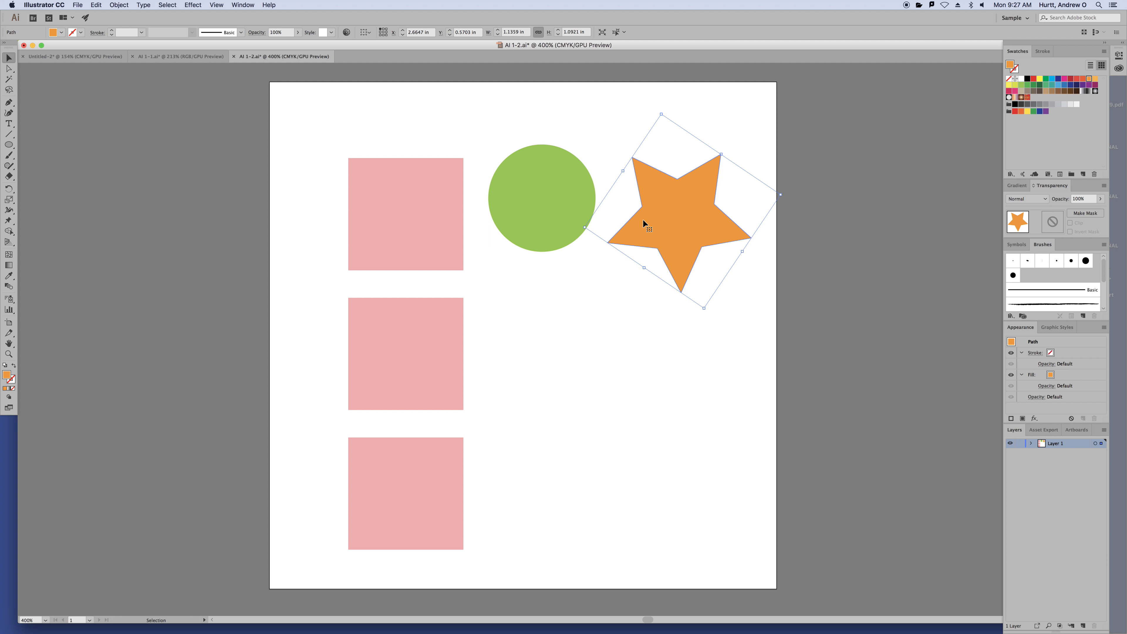
left_click(551, 197)
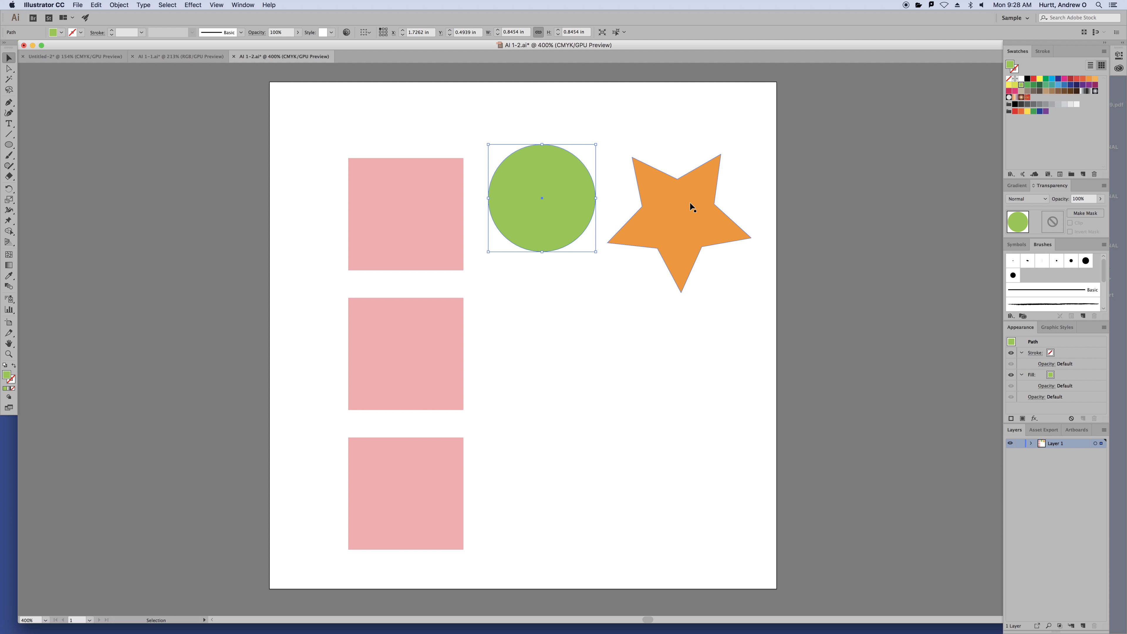
Rotate the orange star so one of its points faces right
left_click(689, 213)
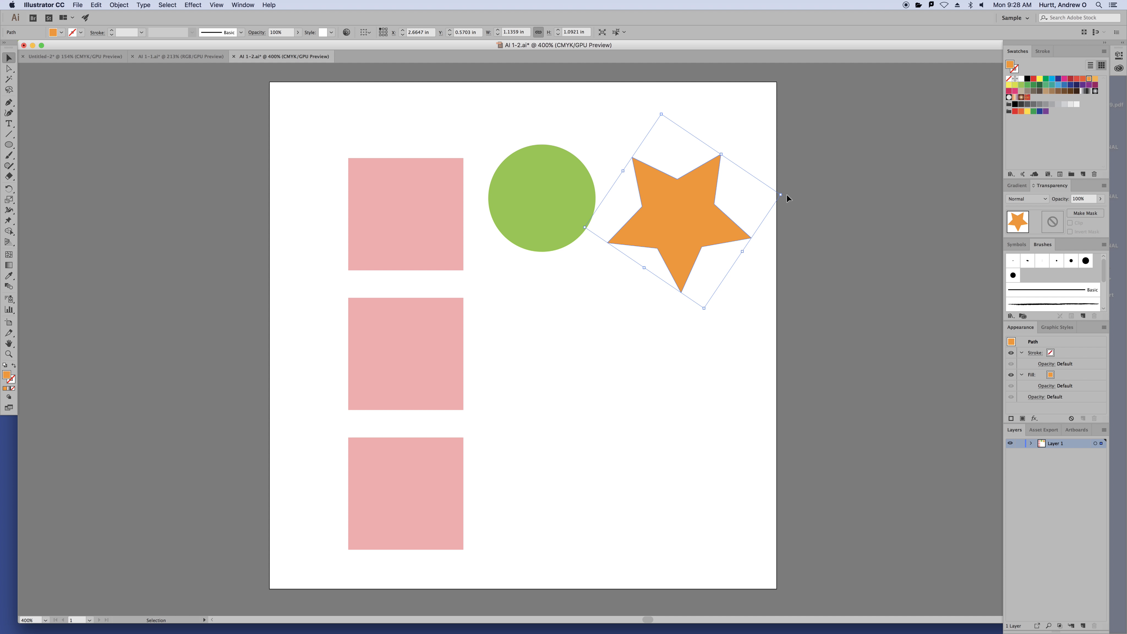
left_click_drag(786, 195, 755, 296)
left_click(740, 347)
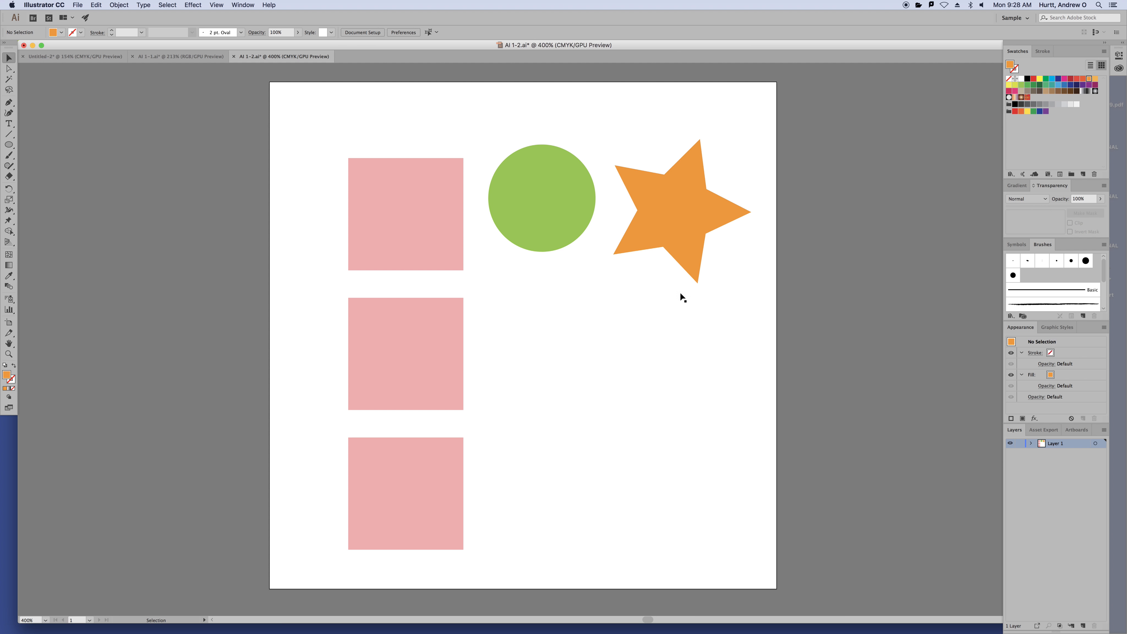
left_click(713, 228)
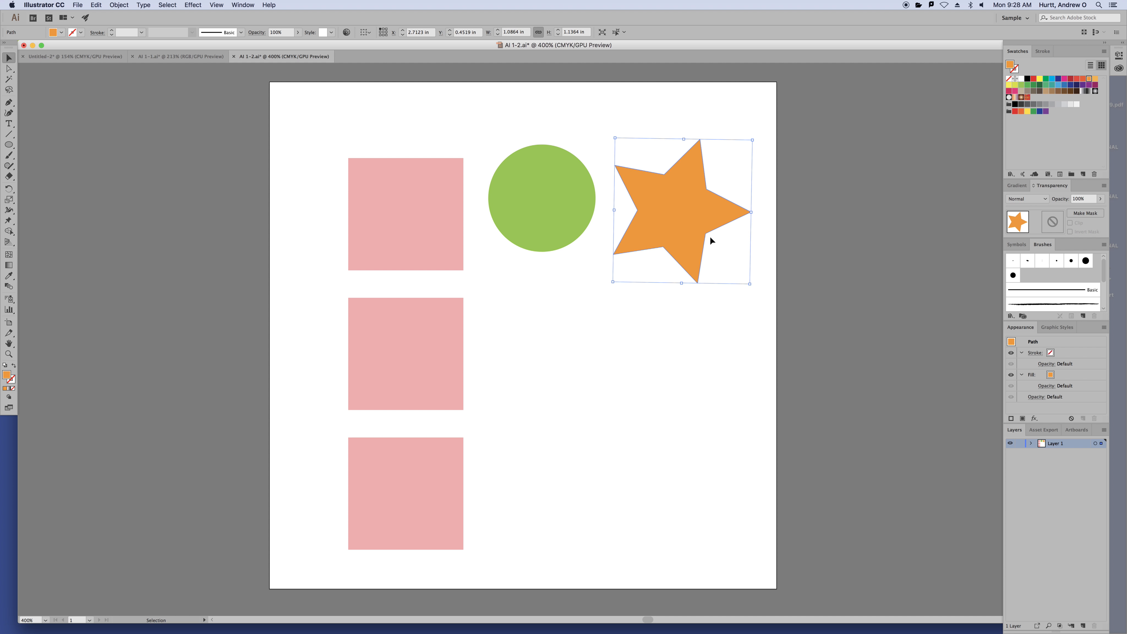
Round the star's points to a 0.1 in radius; try rounding a pink square, then undo it
key("a")
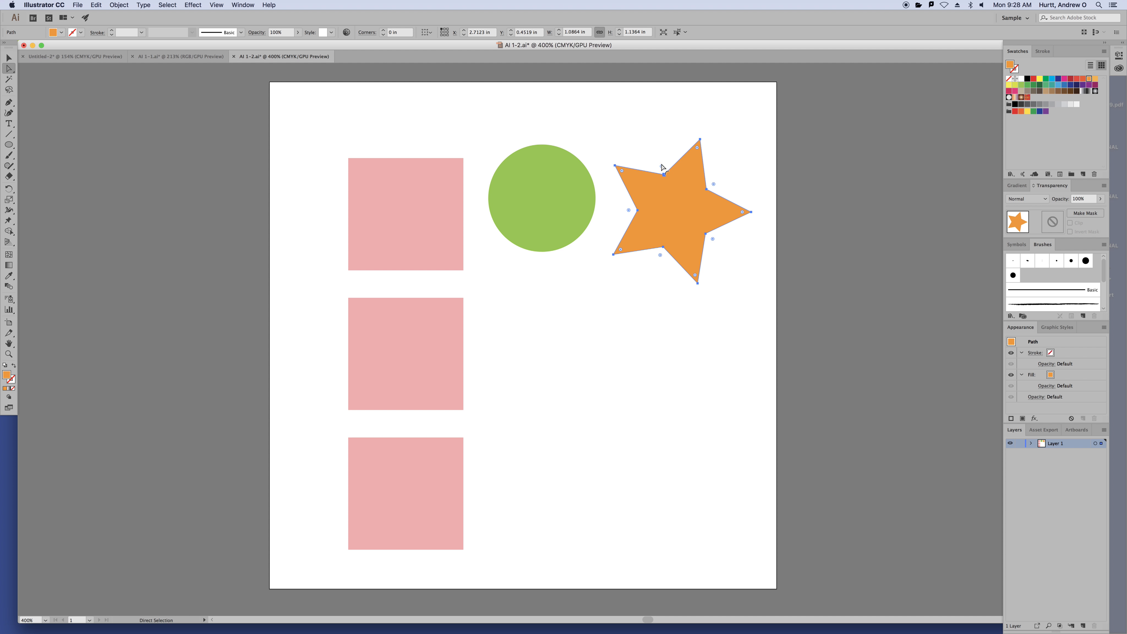
mouse_move(662, 167)
left_mouse_down()
mouse_move(659, 152)
mouse_move(668, 182)
mouse_move(659, 158)
mouse_move(662, 170)
mouse_move(659, 160)
mouse_move(633, 176)
mouse_move(605, 155)
mouse_move(642, 180)
mouse_move(607, 161)
mouse_move(624, 173)
mouse_move(615, 166)
mouse_move(649, 146)
mouse_move(670, 179)
mouse_move(658, 163)
left_mouse_up()
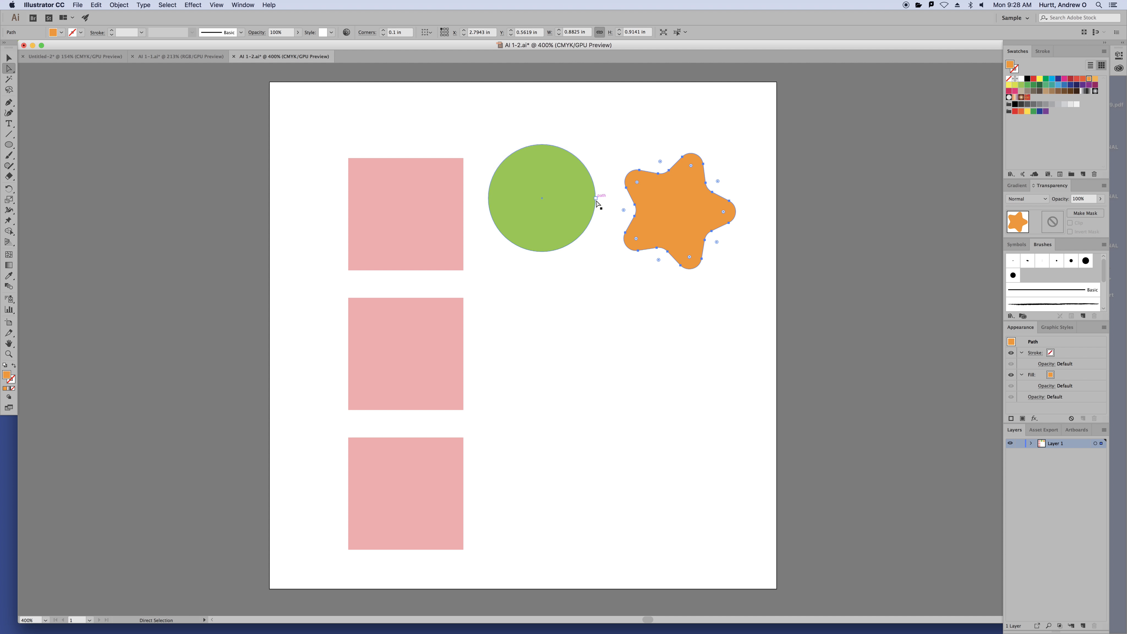
left_click(415, 181)
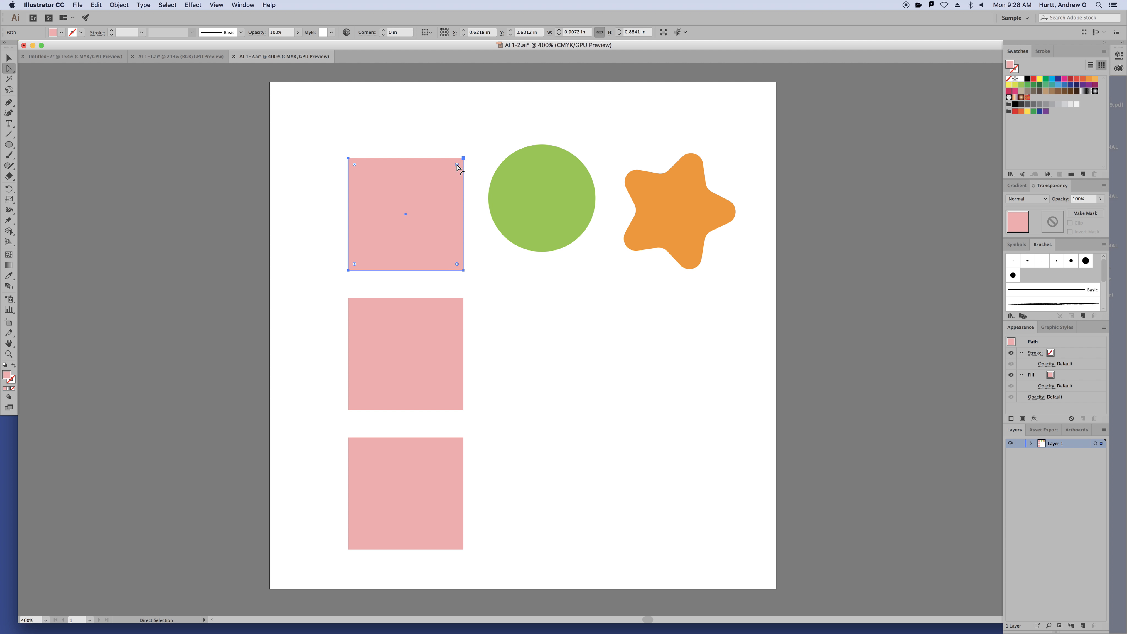
left_click_drag(457, 167, 448, 187)
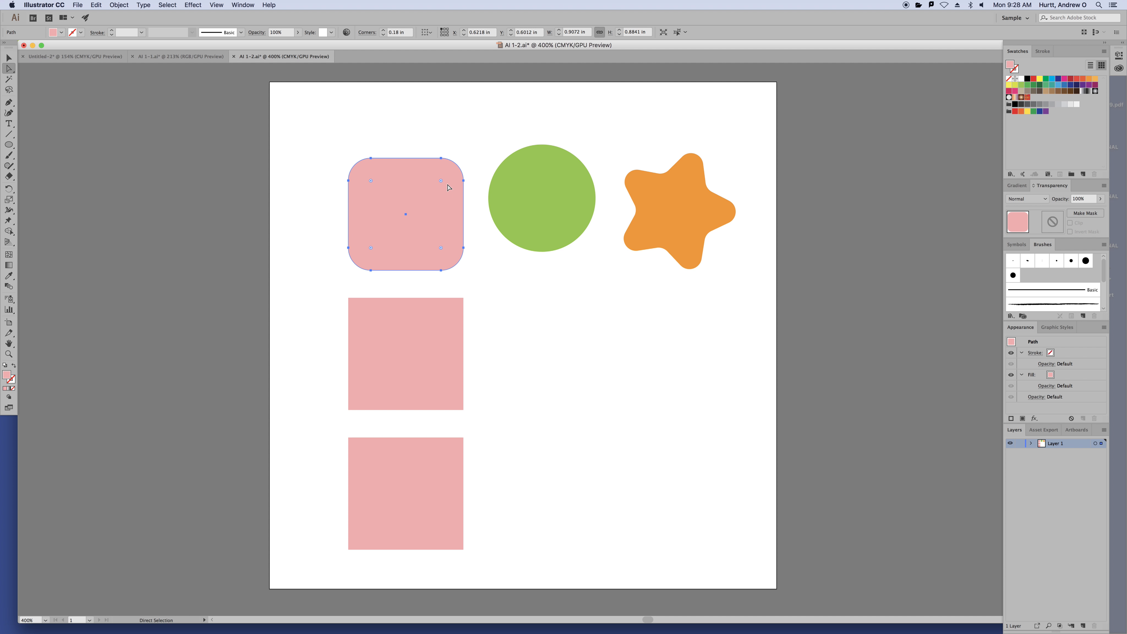
key("super+z")
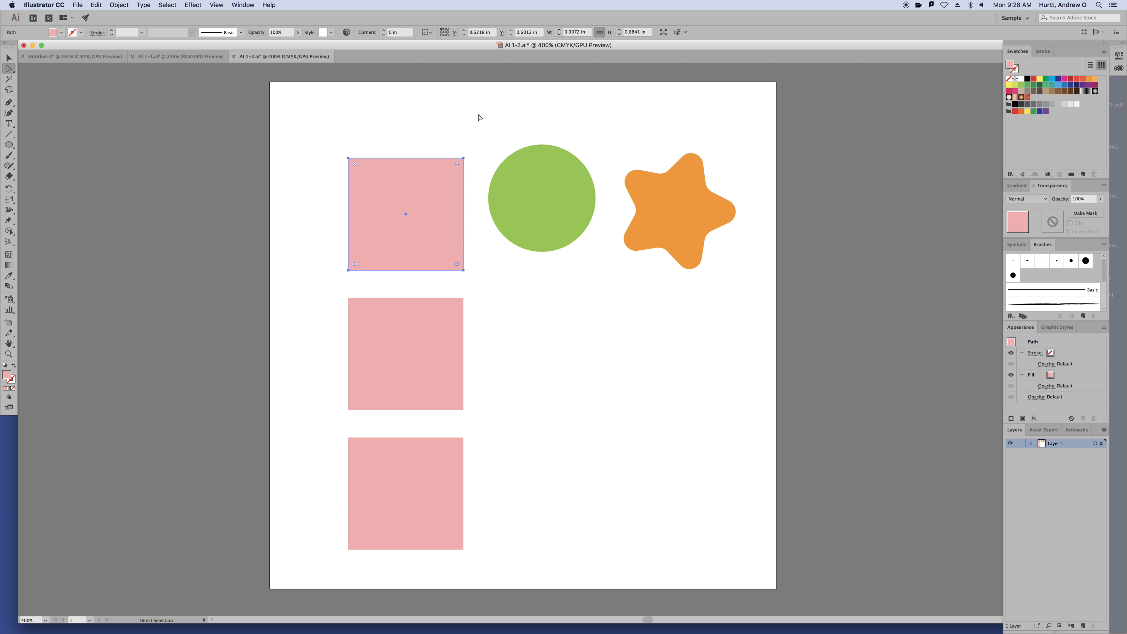
left_click(480, 117)
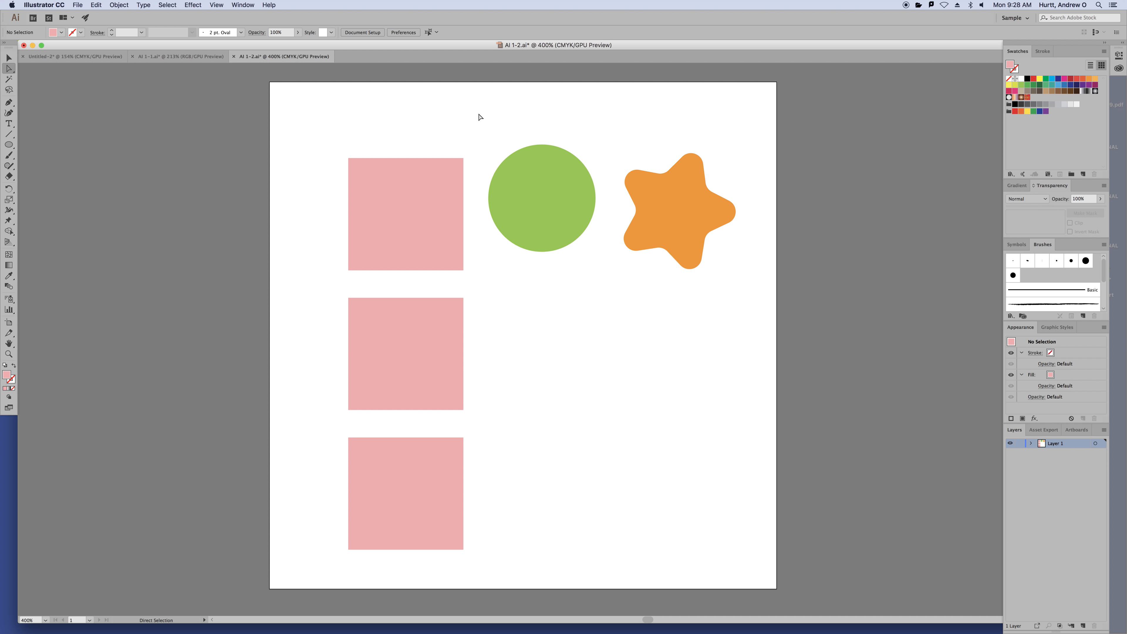
left_click(687, 224)
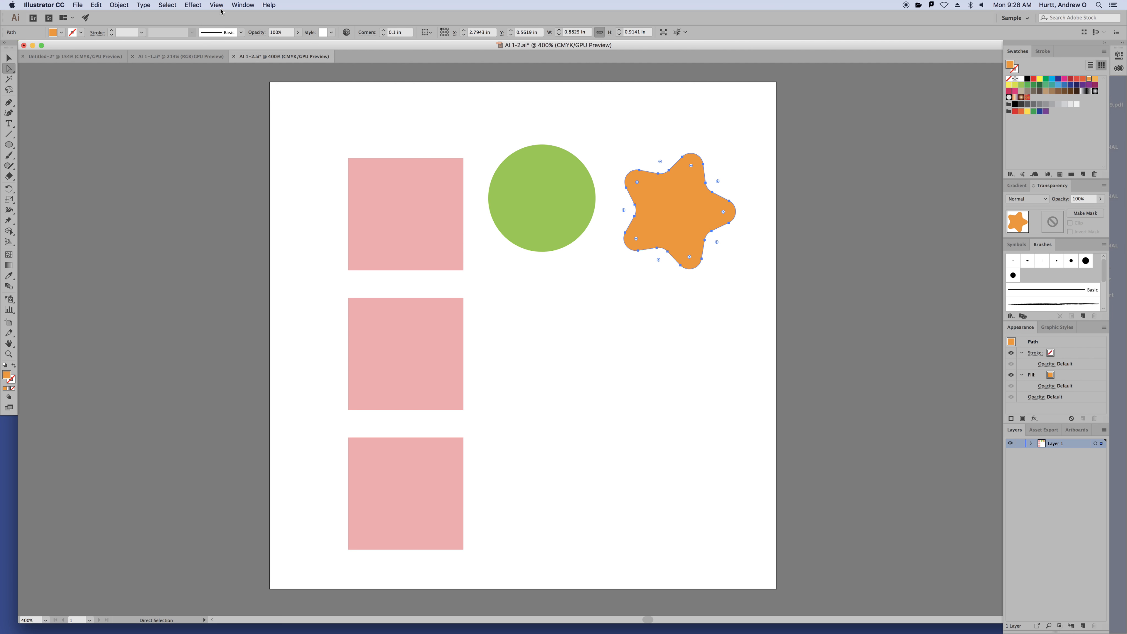
Look through the View menu without choosing anything, then display the document rulers with Cmd+R
left_click(219, 5)
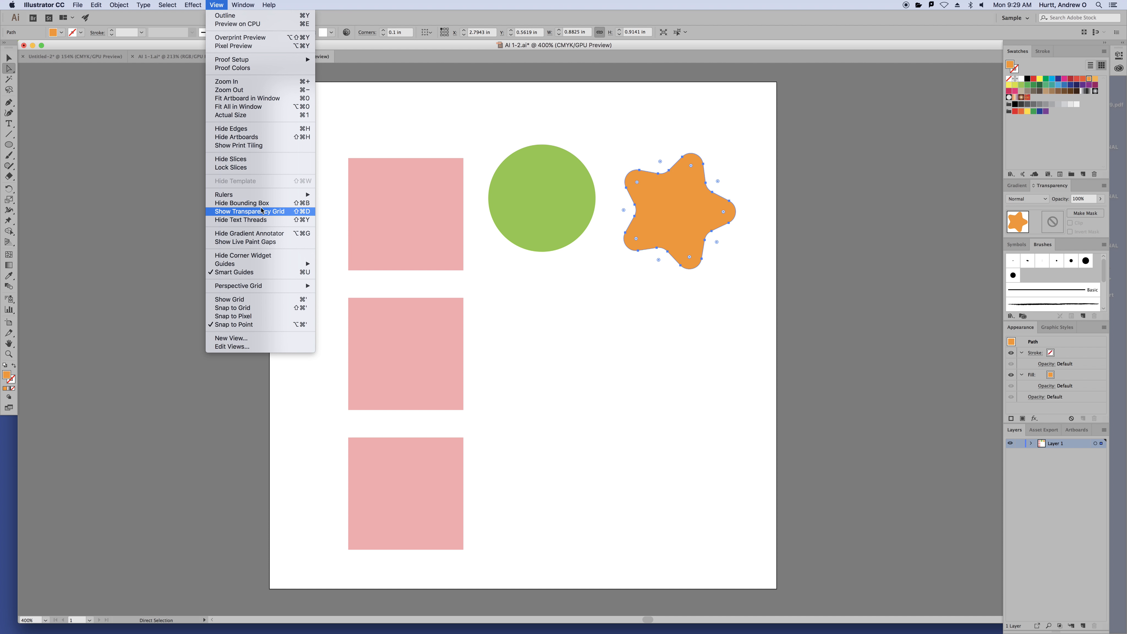
mouse_move(270, 269)
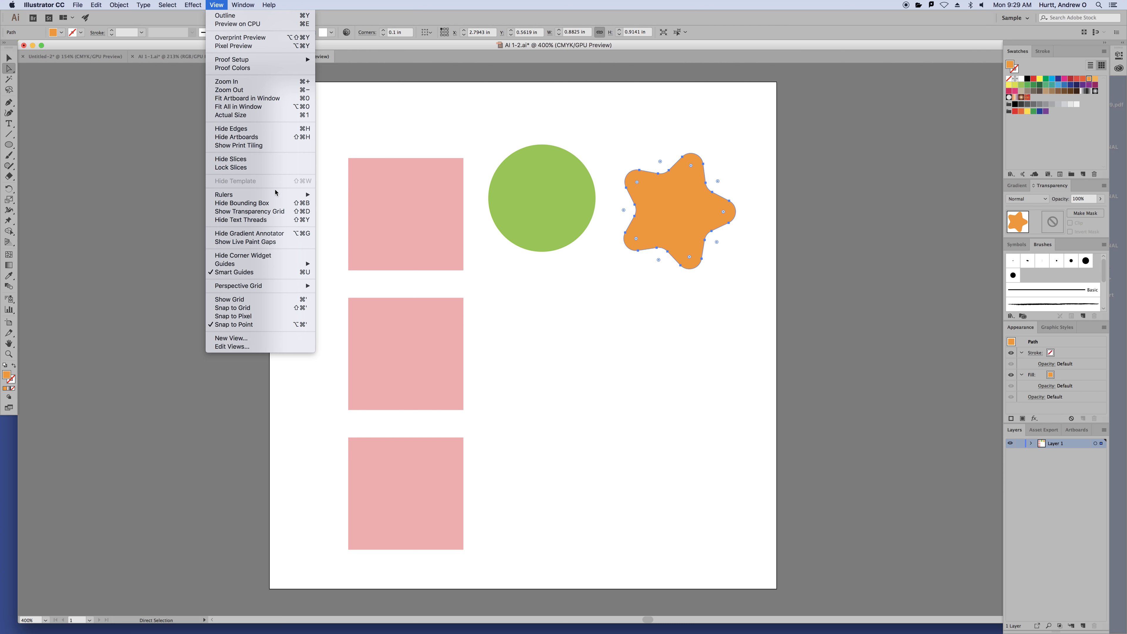
mouse_move(275, 197)
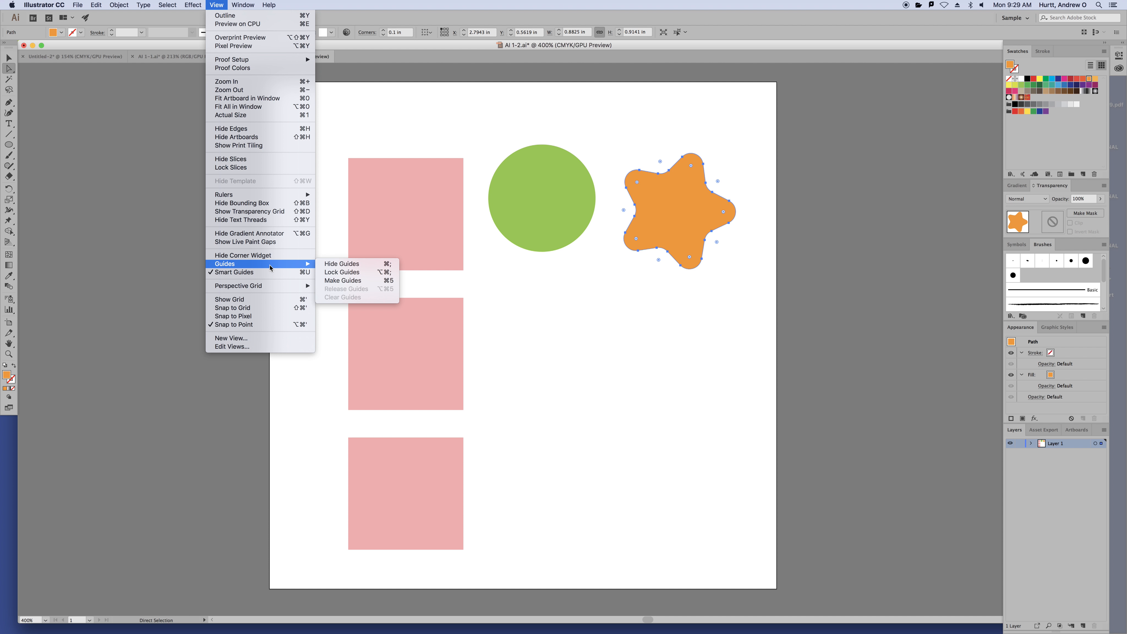
left_click(354, 151)
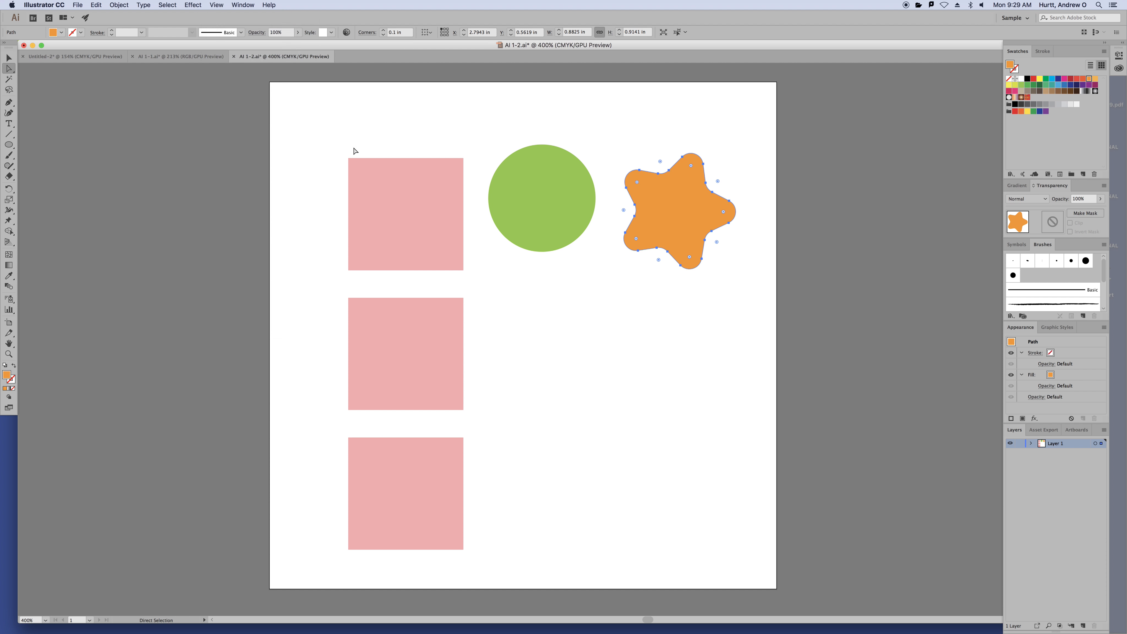
key("super+r")
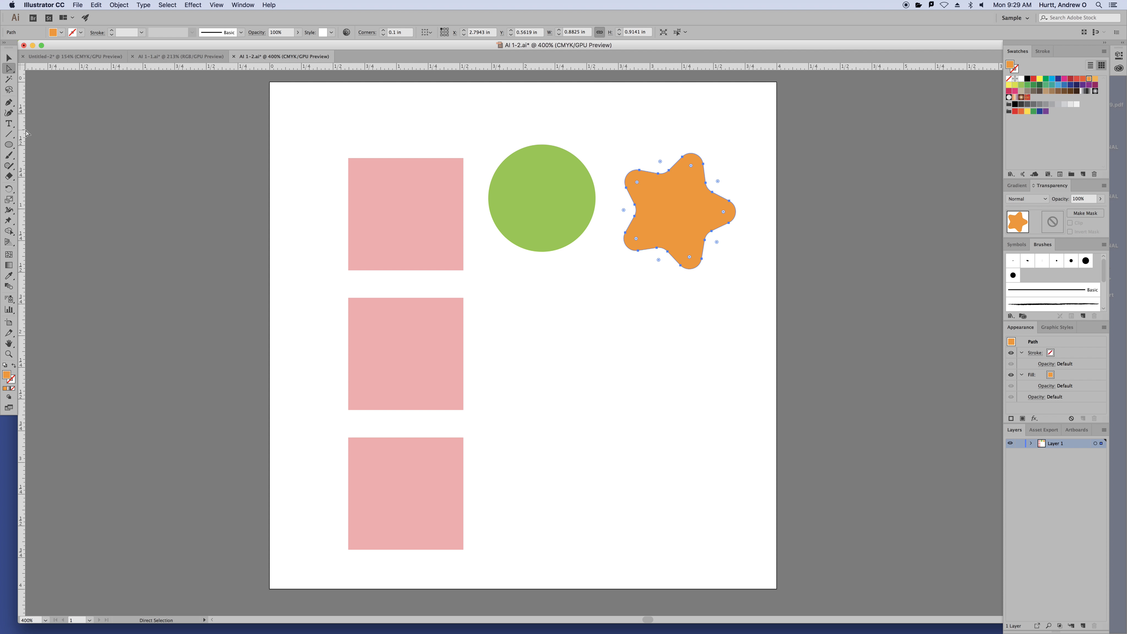
Drag a vertical guide onto the artboard and move the top pink square around
left_click_drag(23, 126, 301, 157)
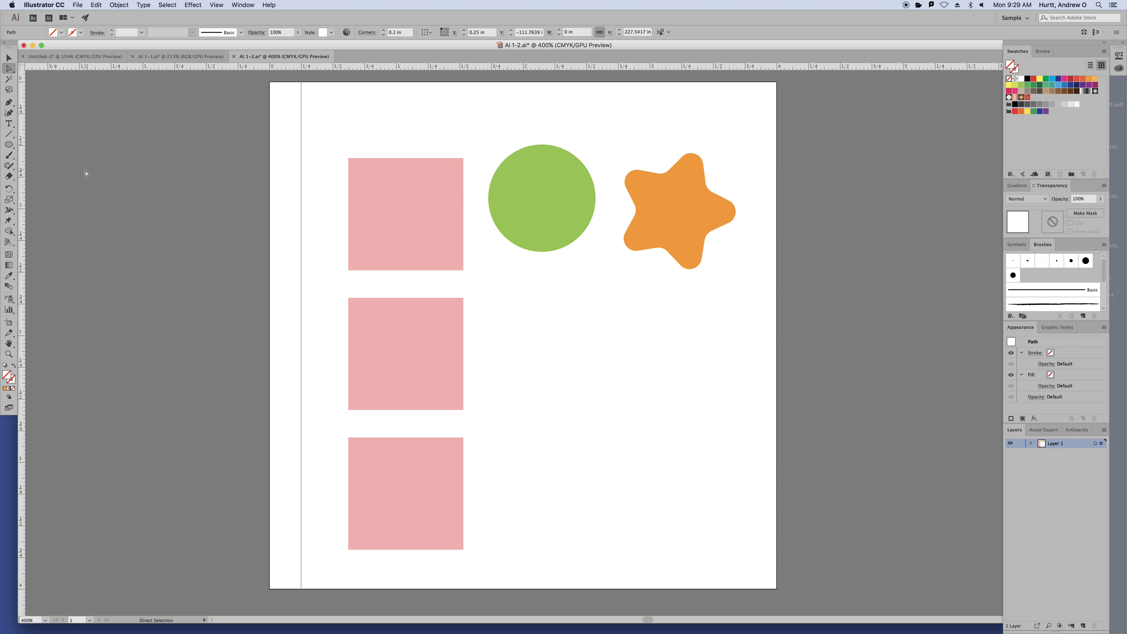
left_click(8, 57)
left_click(84, 126)
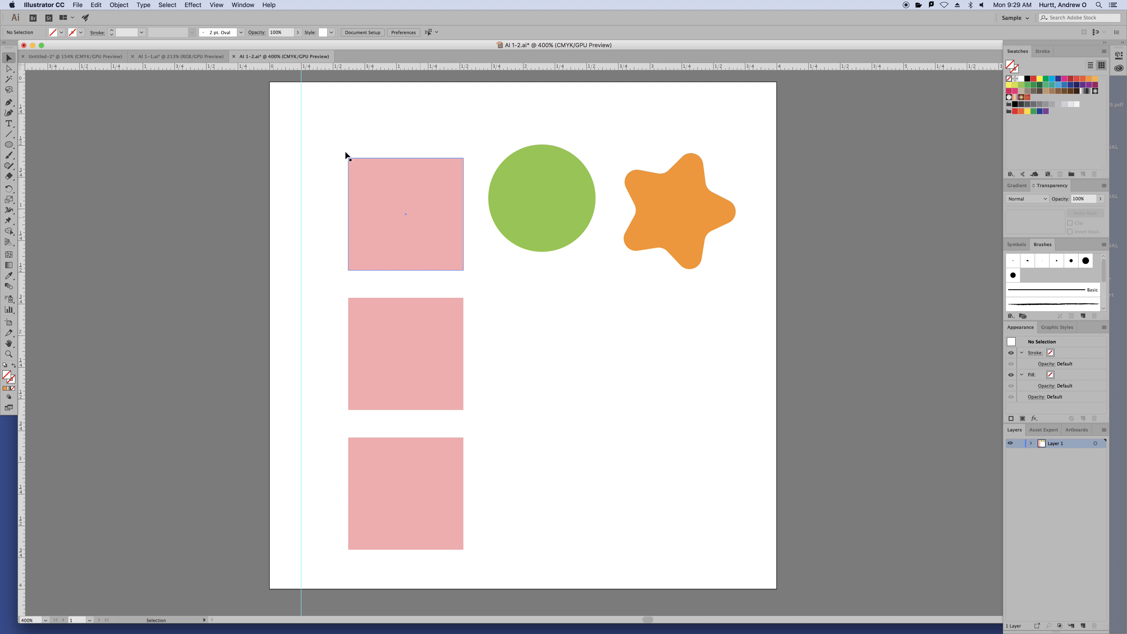
left_click_drag(348, 155, 375, 160)
left_click(461, 148)
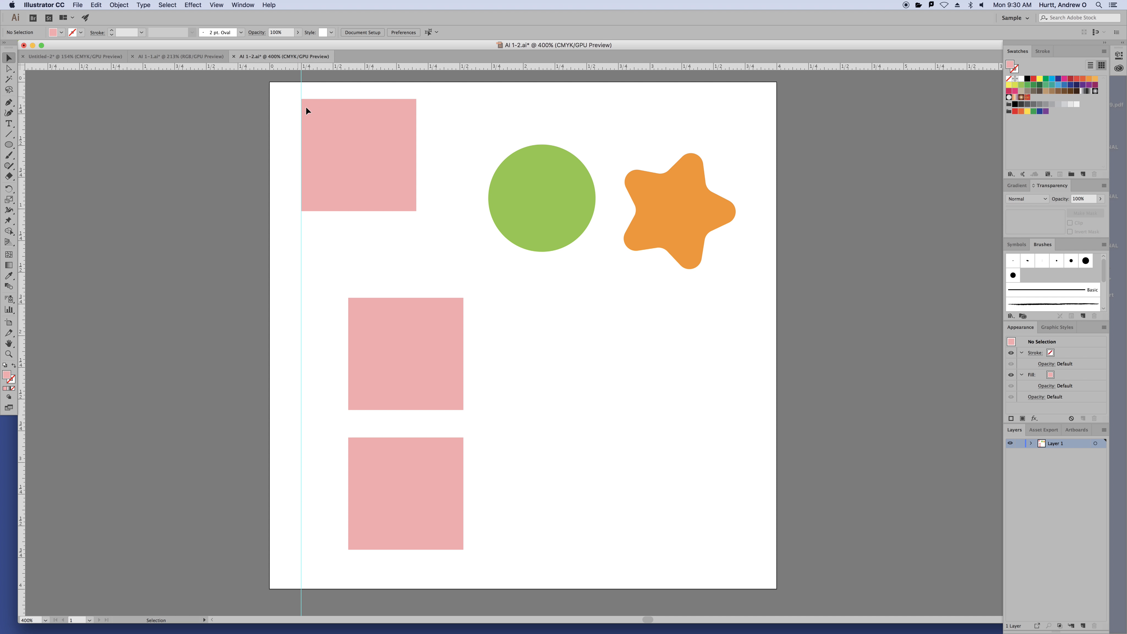
left_click_drag(371, 159, 472, 184)
Hide the guides and then show them again from View > Guides
left_click(217, 5)
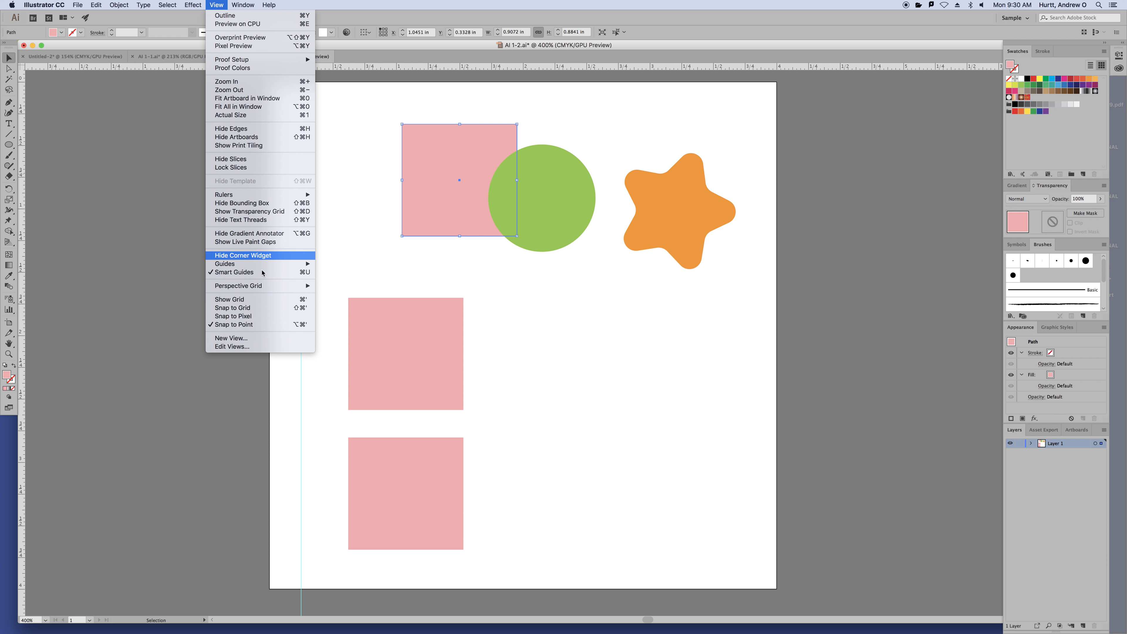
mouse_move(247, 262)
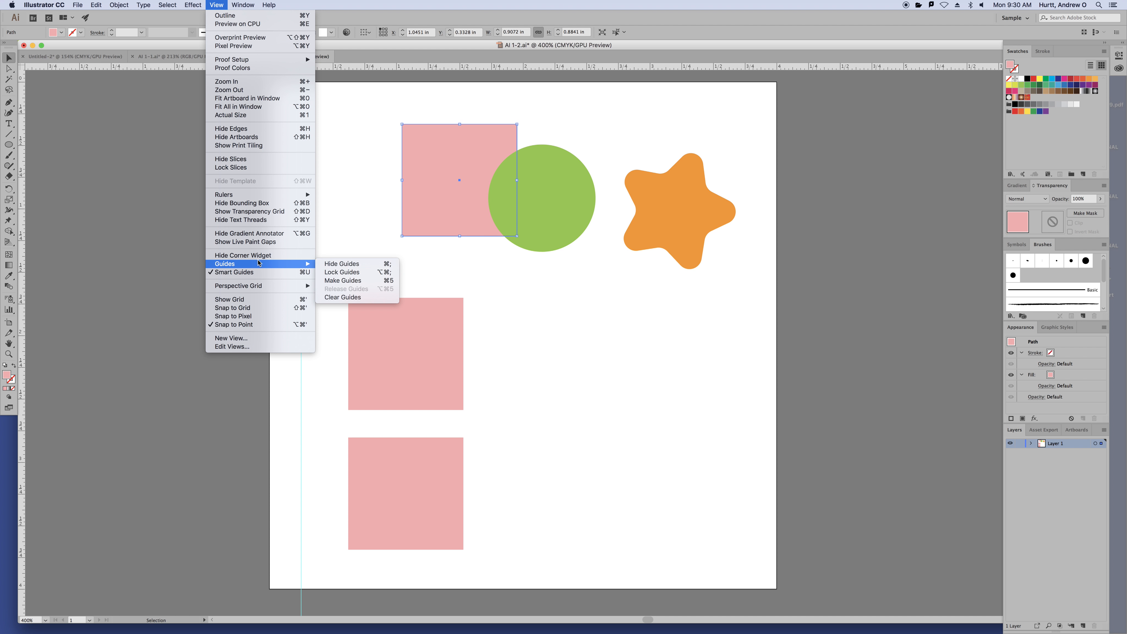
left_click(342, 263)
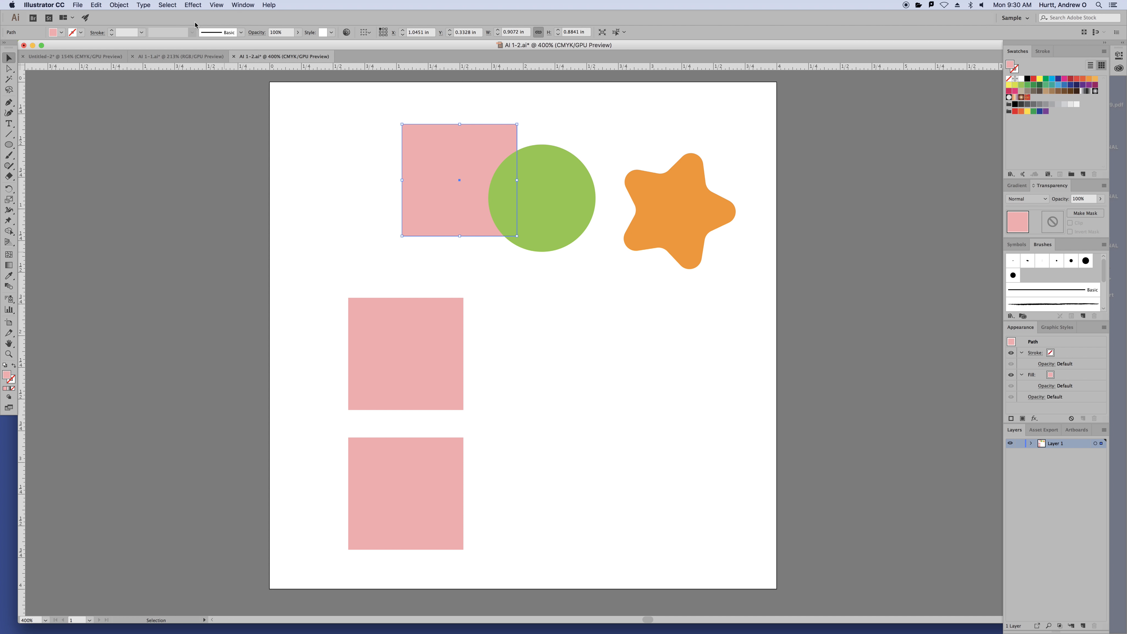
left_click(218, 4)
mouse_move(252, 263)
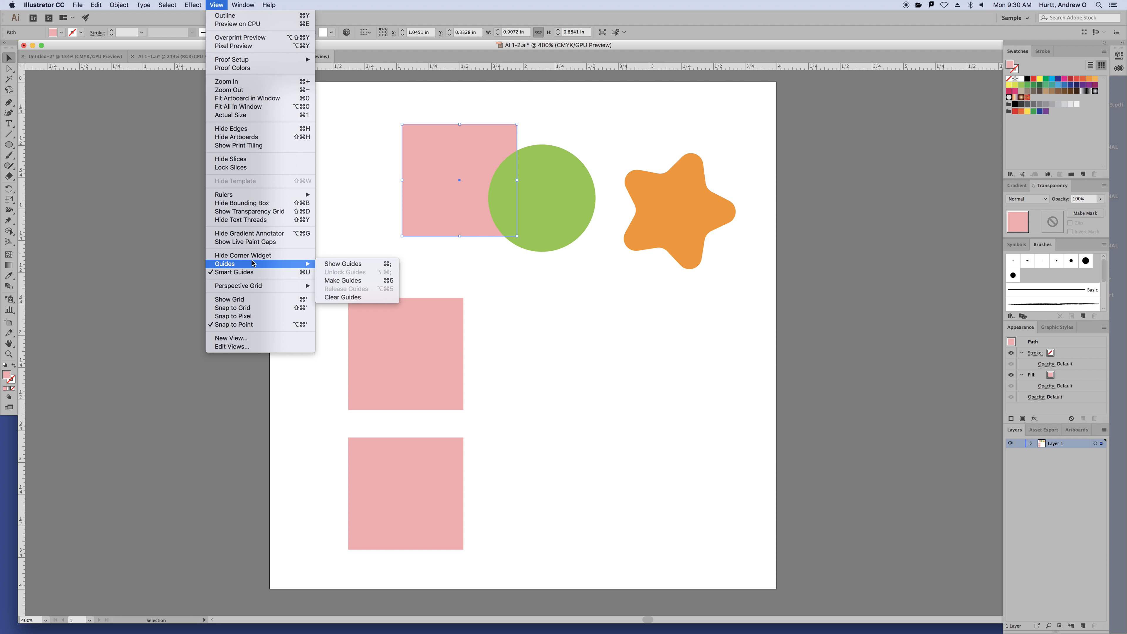
left_click(330, 264)
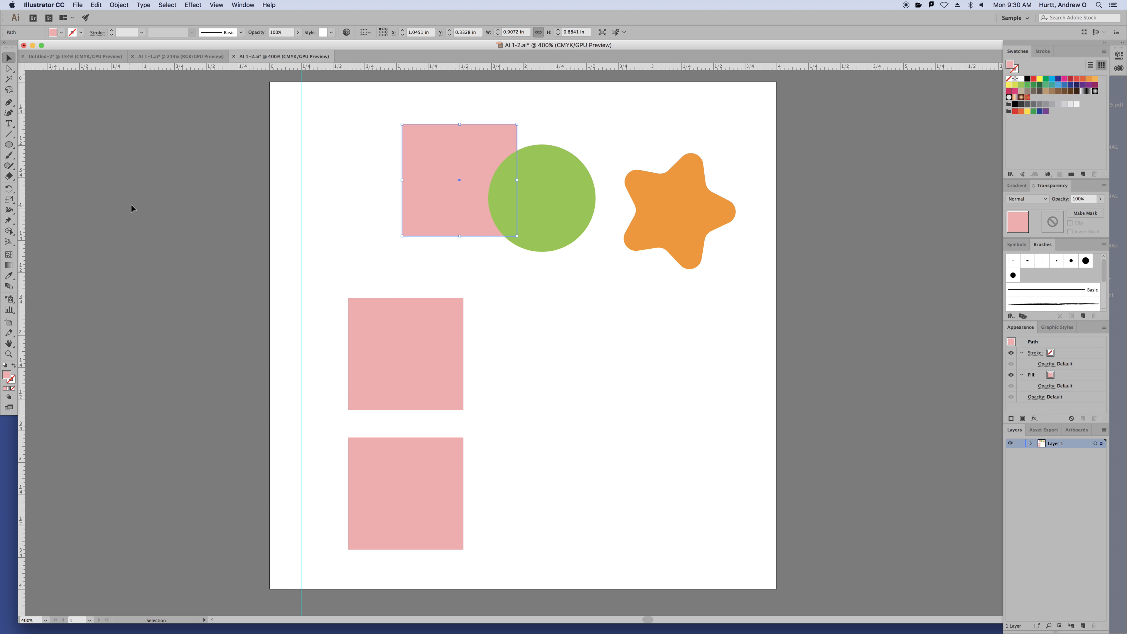
Lock the vertical guide, confirm it can't be selected, and return the top pink square
left_click(135, 182)
left_click_drag(270, 121, 395, 211)
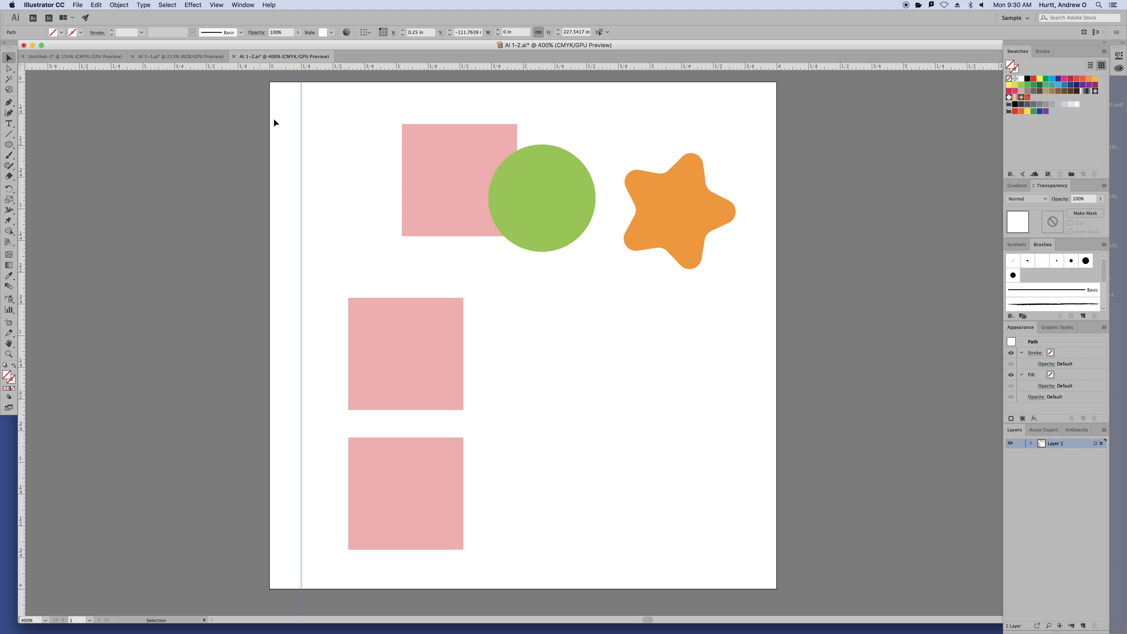
left_click(217, 5)
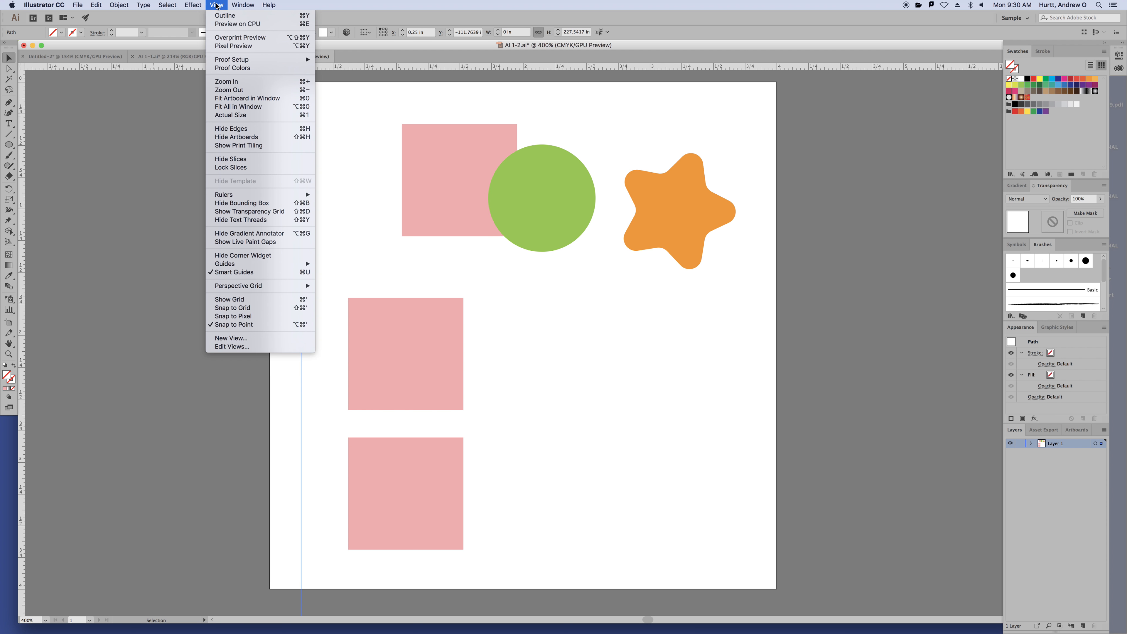
mouse_move(302, 264)
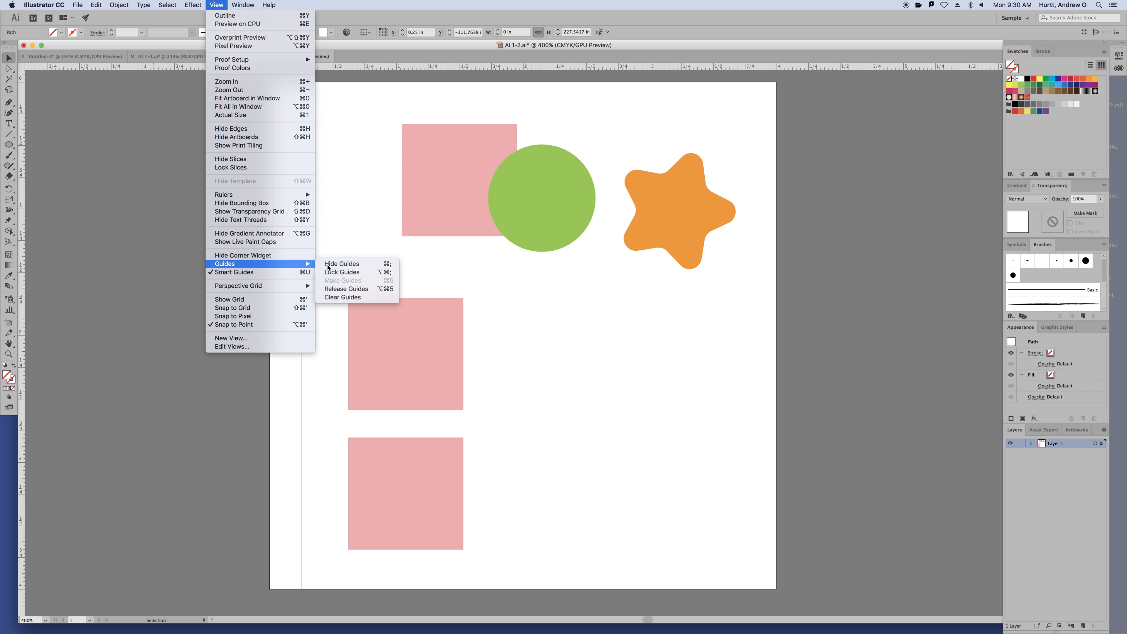
left_click(345, 273)
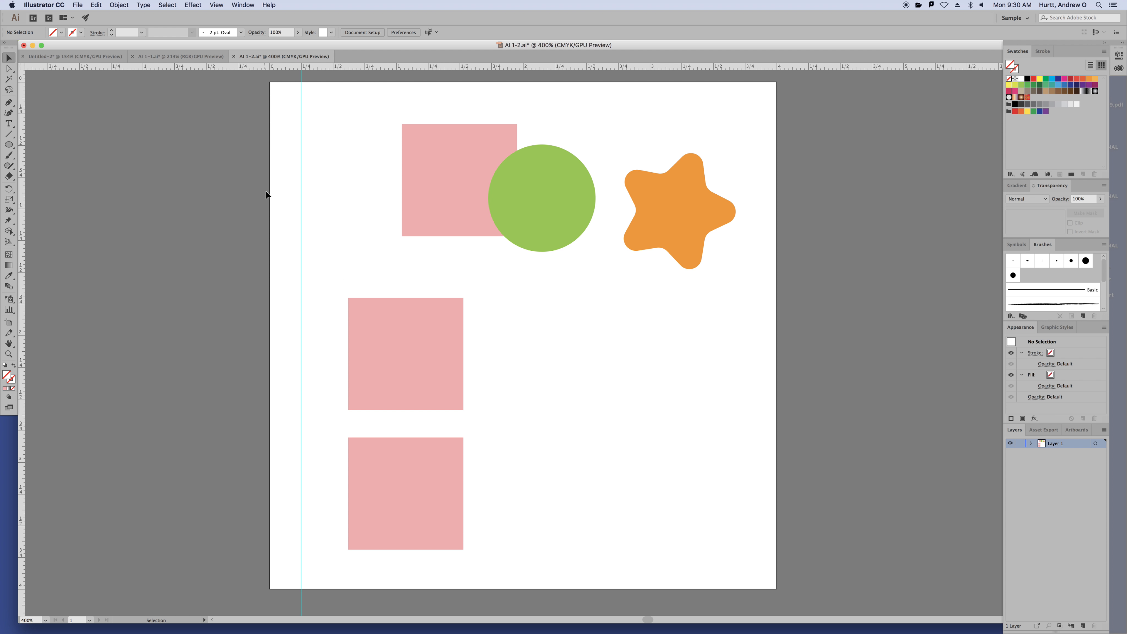
left_click_drag(270, 127, 329, 221)
left_click_drag(270, 154, 356, 247)
left_click_drag(455, 158, 414, 217)
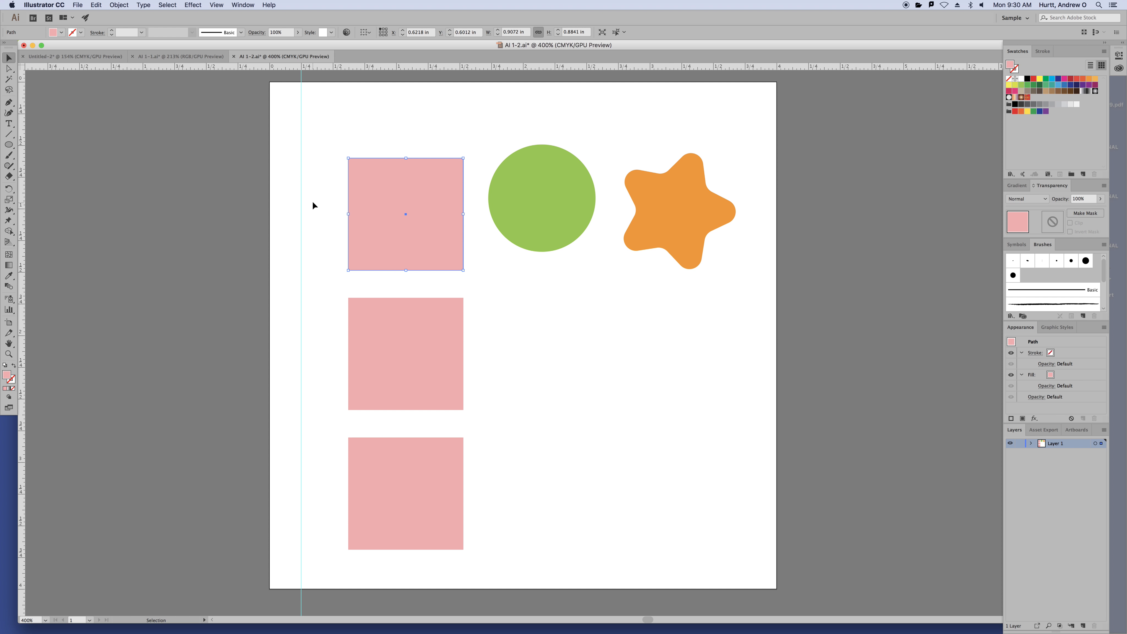
left_click_drag(347, 131, 428, 567)
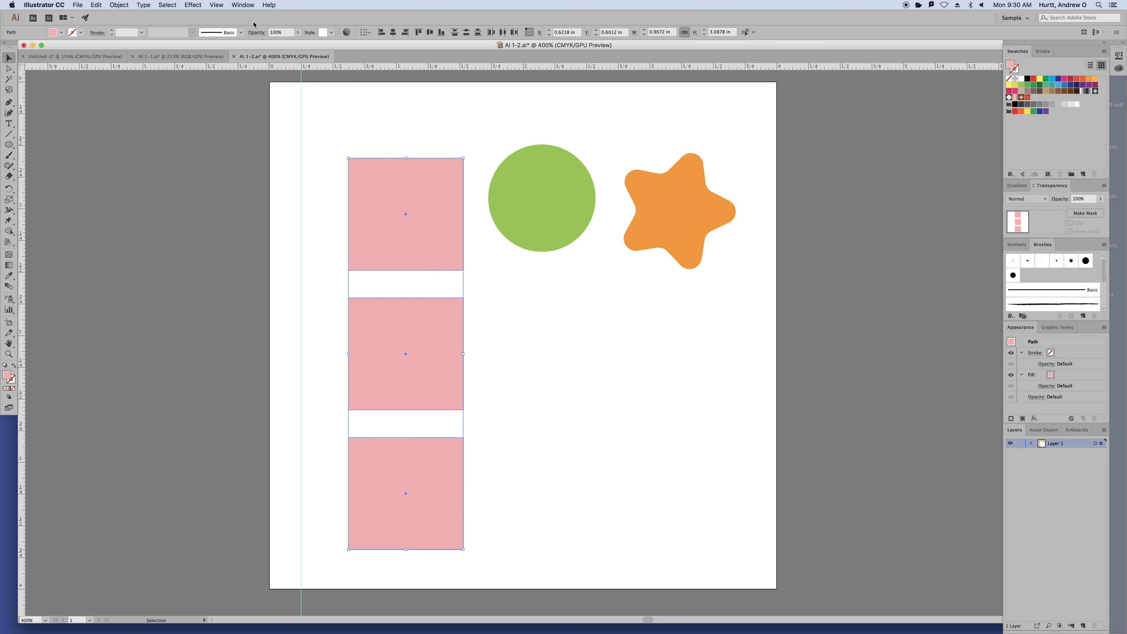
left_click(216, 5)
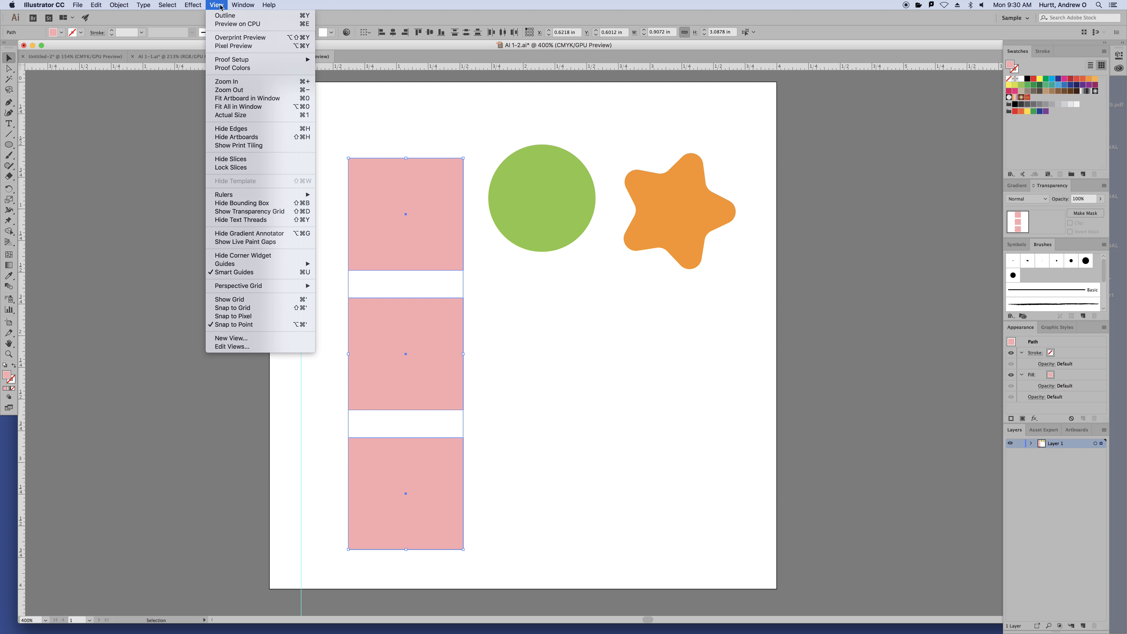
mouse_move(316, 268)
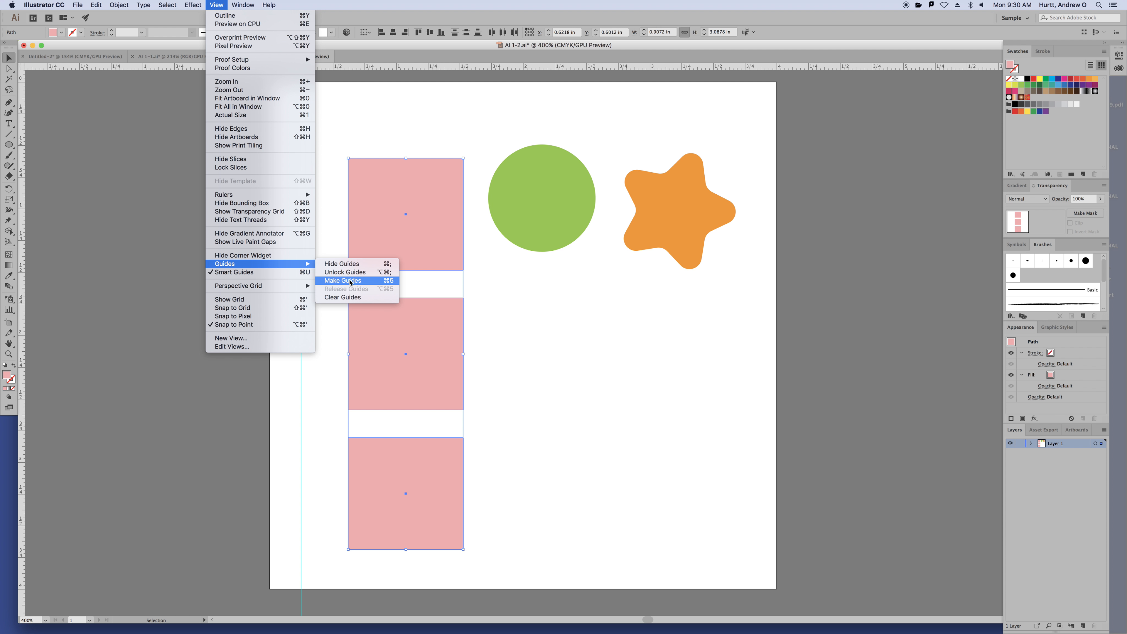
left_click(366, 280)
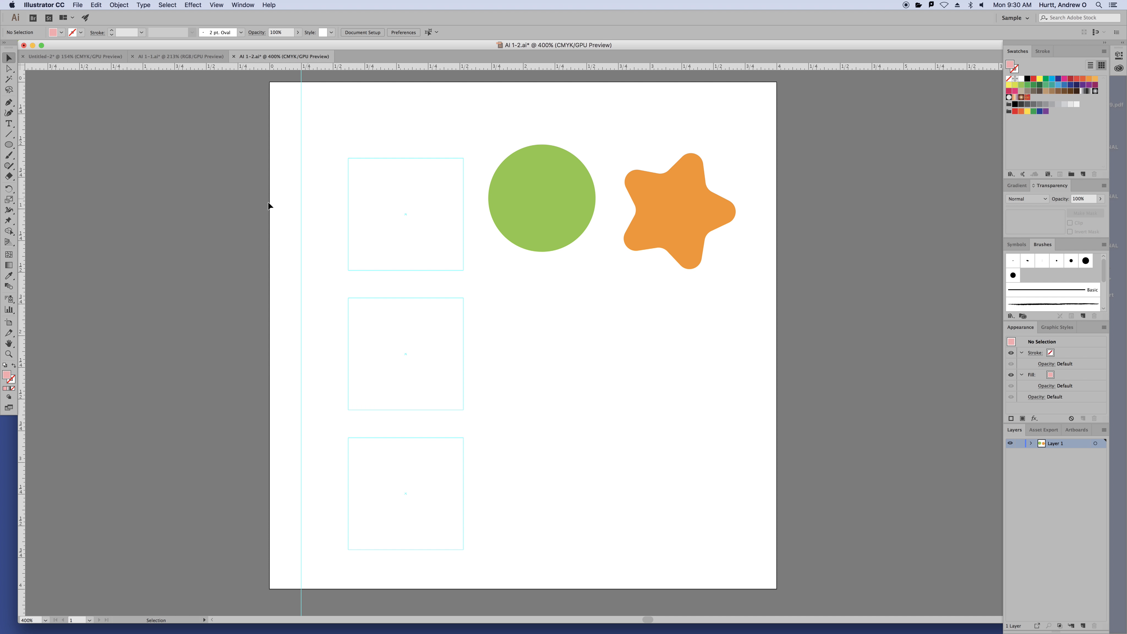
left_click_drag(327, 198, 497, 356)
left_click_drag(567, 194, 428, 212)
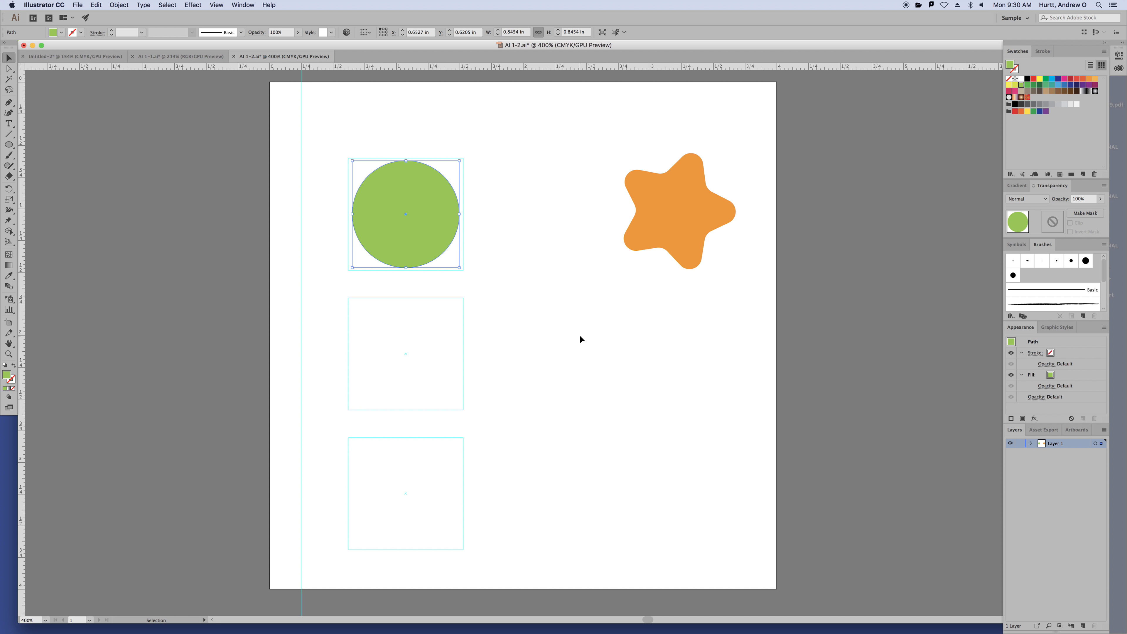
left_click(580, 336)
key("ctrl+z")
key("ctrl+z")
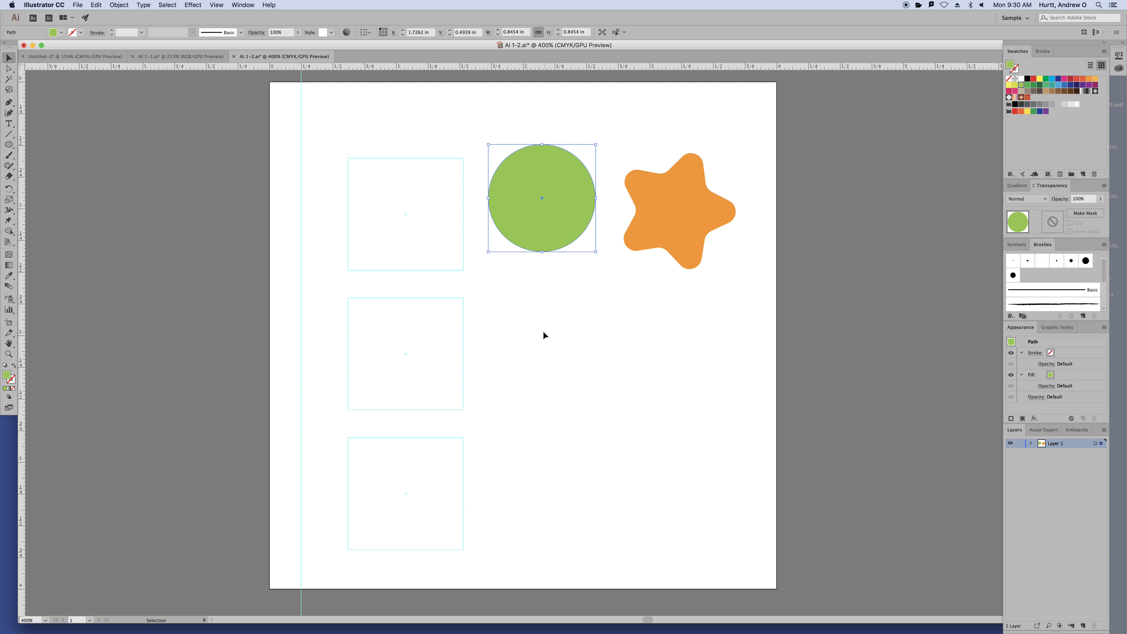
key("z")
key("ctrl+z")
left_click(545, 328)
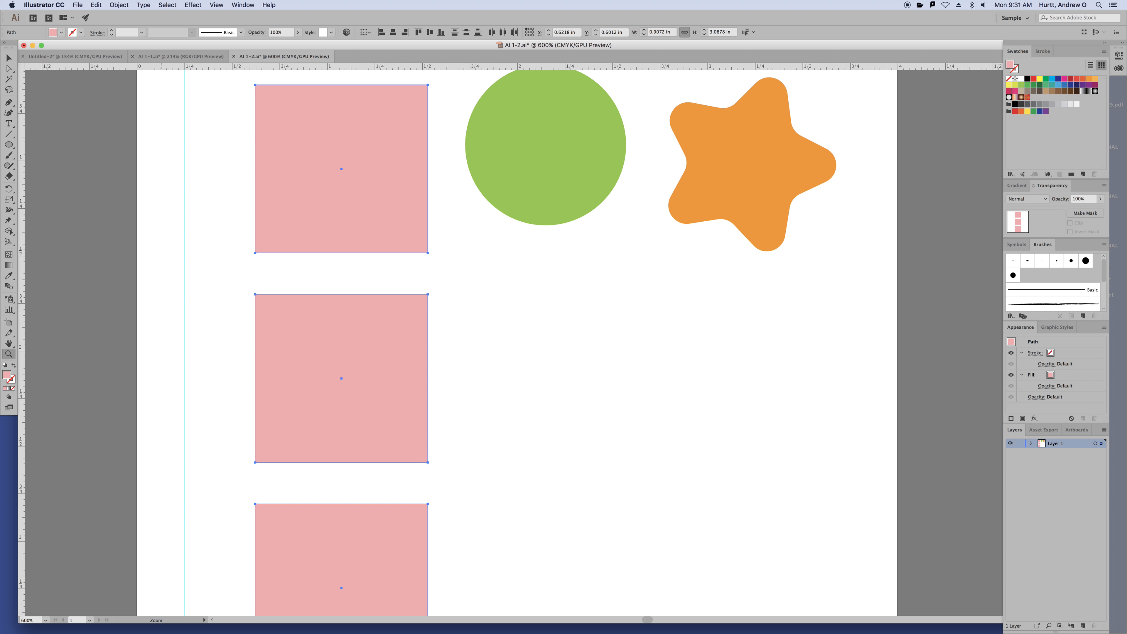
Zoom back out to the whole artboard and deselect the three pink squares
left_click(655, 317)
key("super+minus")
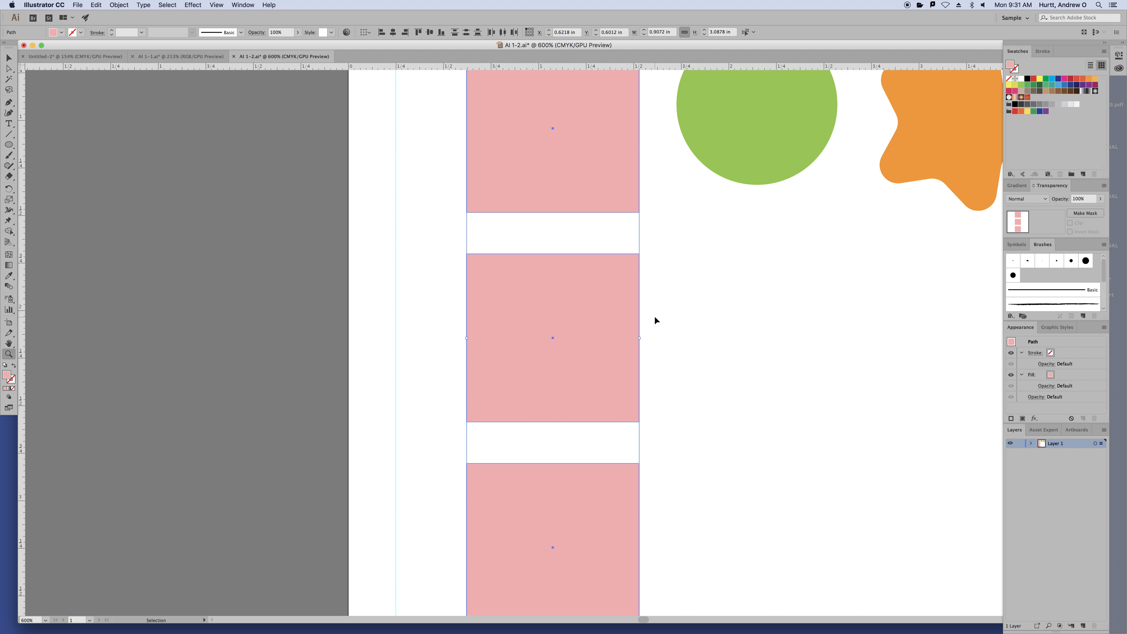
key("super+minus")
left_click_drag(870, 327, 699, 348)
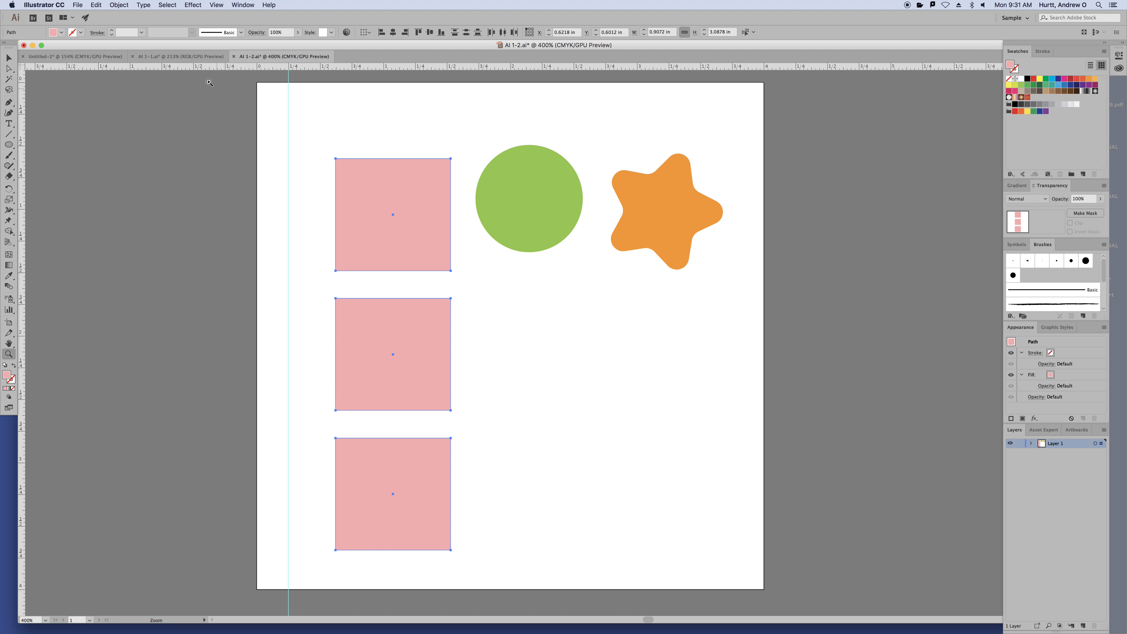
left_click(8, 54)
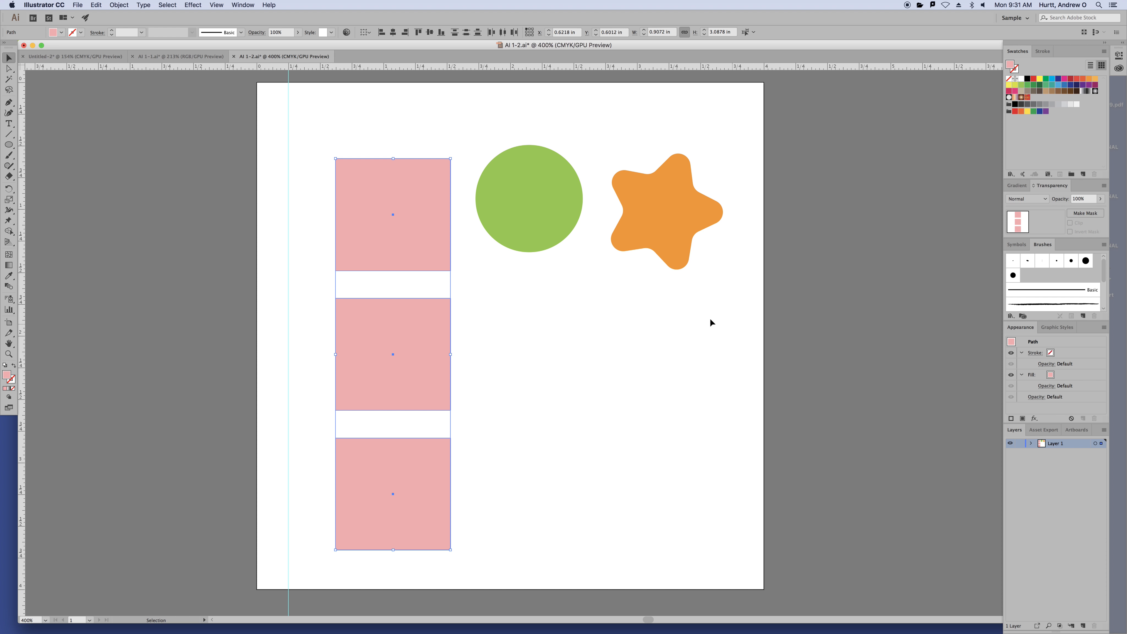
left_click(670, 318)
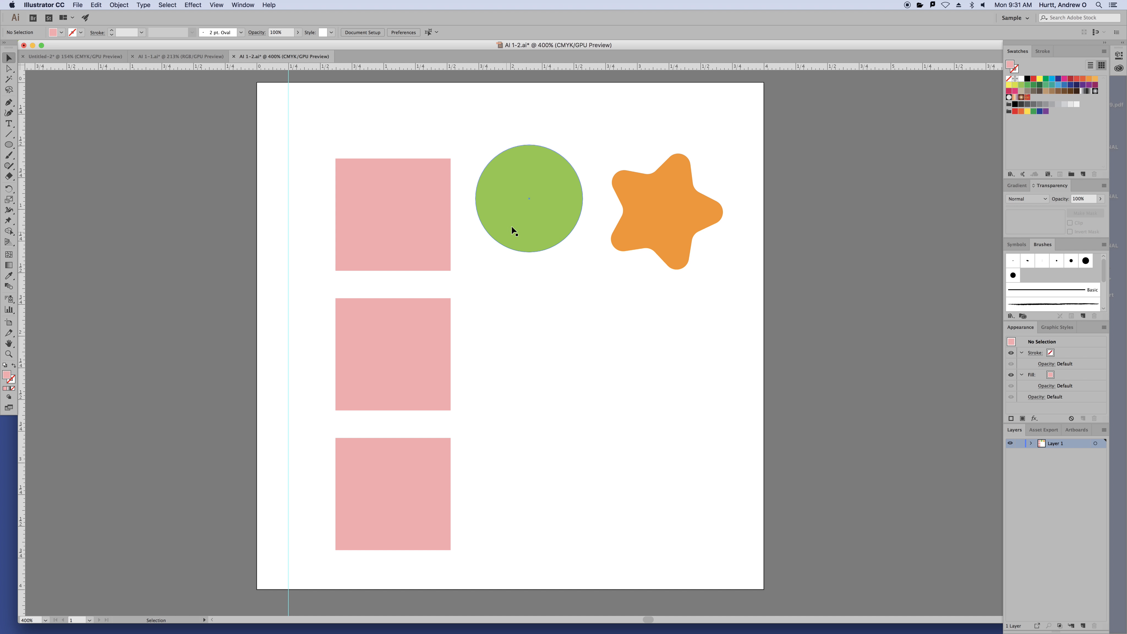
Reposition the green circle and orange star to sit side by side near the top square
left_click_drag(537, 212, 534, 222)
left_click_drag(676, 219, 736, 388)
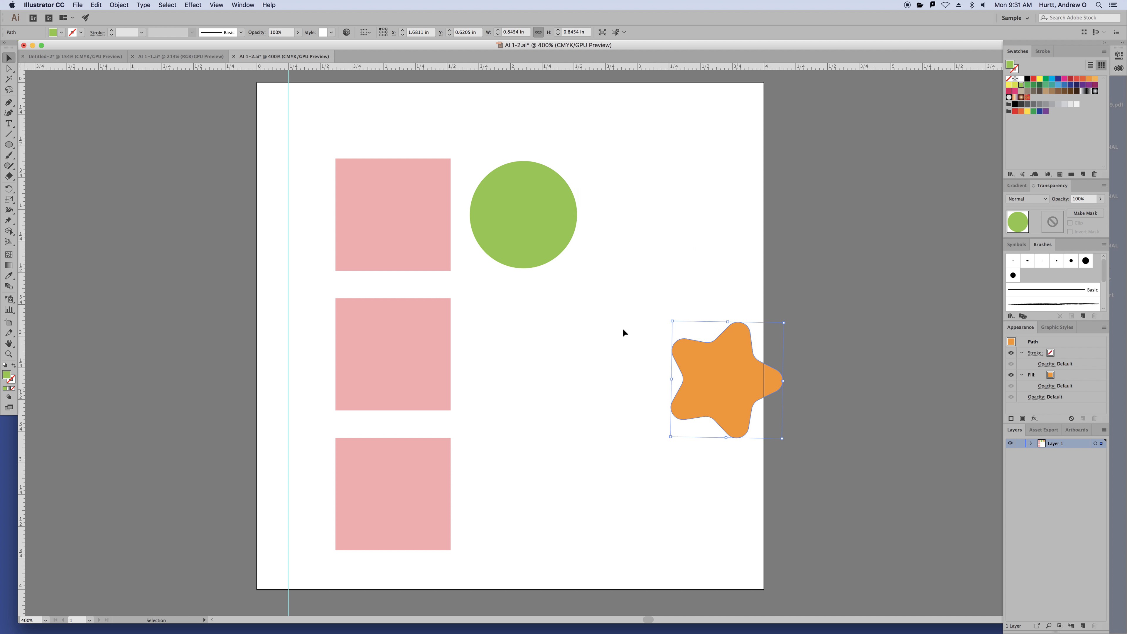
left_click(570, 218)
left_click_drag(555, 218, 596, 158)
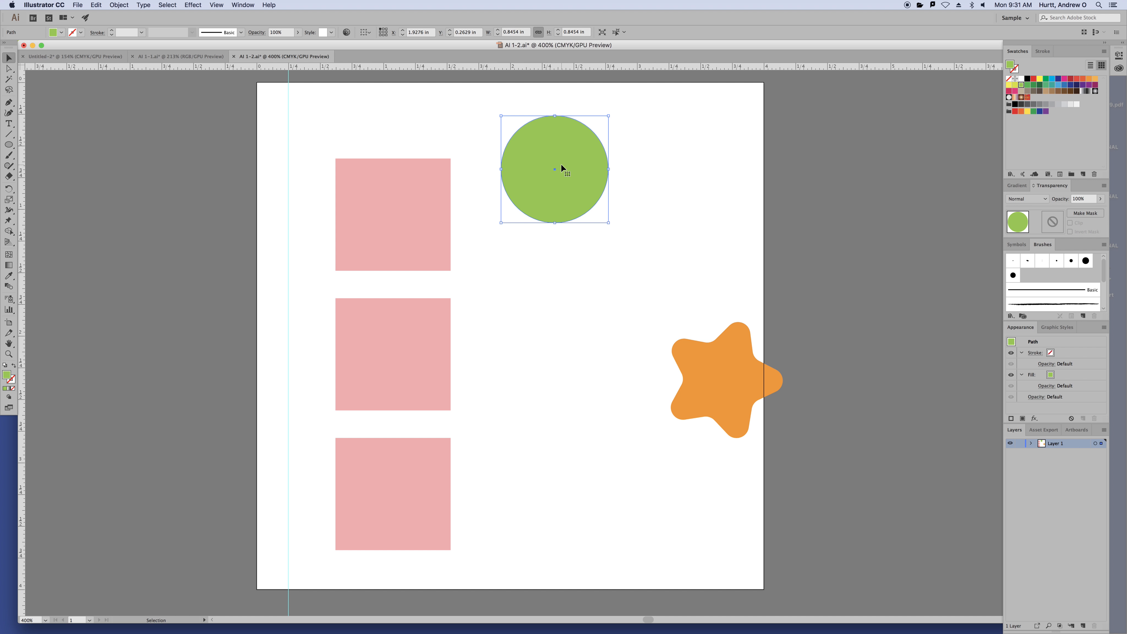
left_click_drag(583, 175, 568, 218)
left_click_drag(716, 391, 675, 231)
key("a")
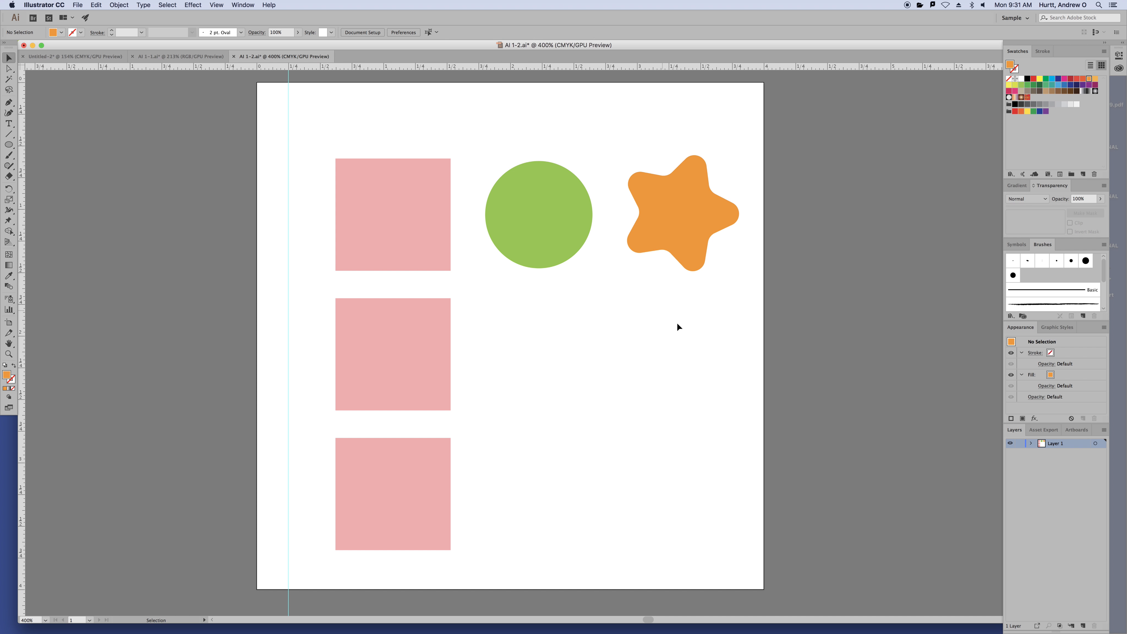
key("super+z")
key("super+z")
key("super+z")
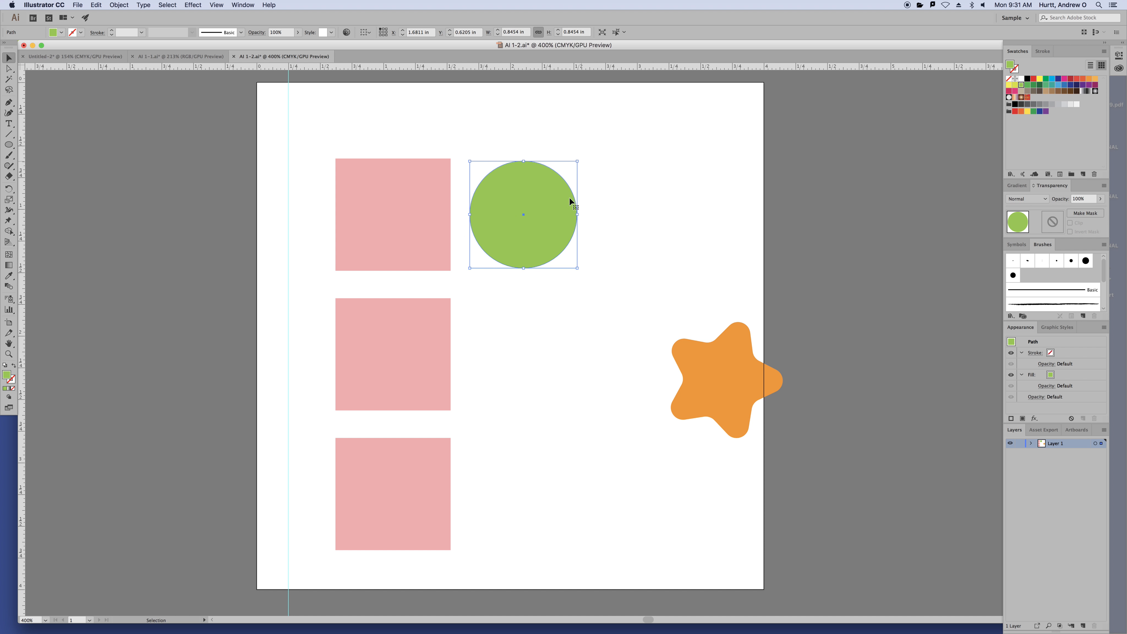
left_click_drag(569, 198, 579, 148)
Shift-select the orange star, green circle and top pink square as one selection
left_click(754, 239)
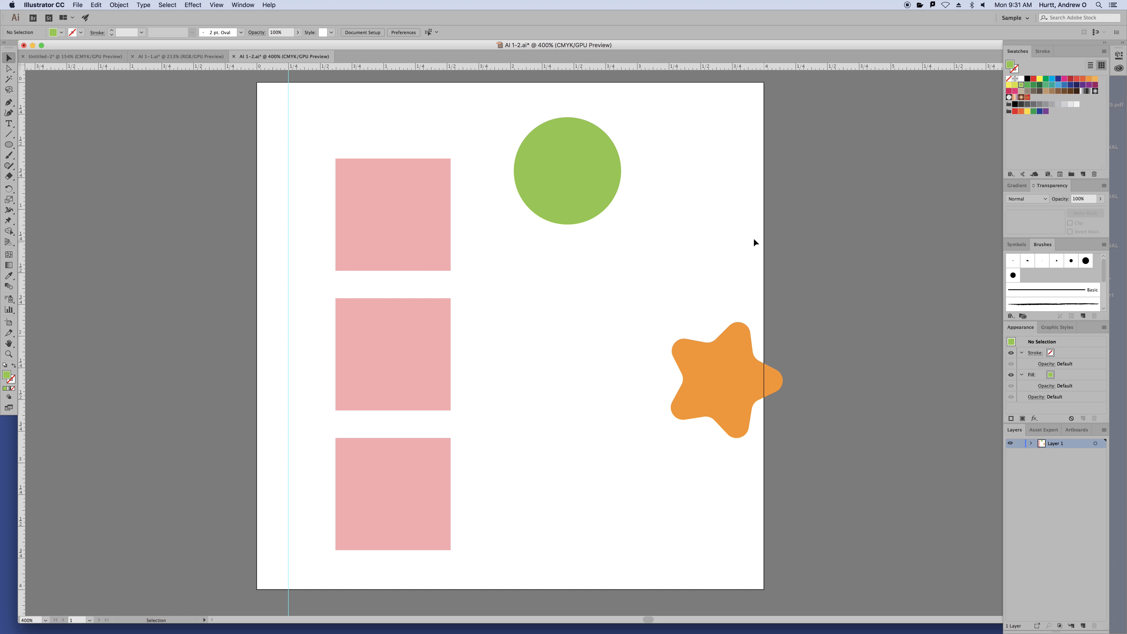
left_click(744, 368)
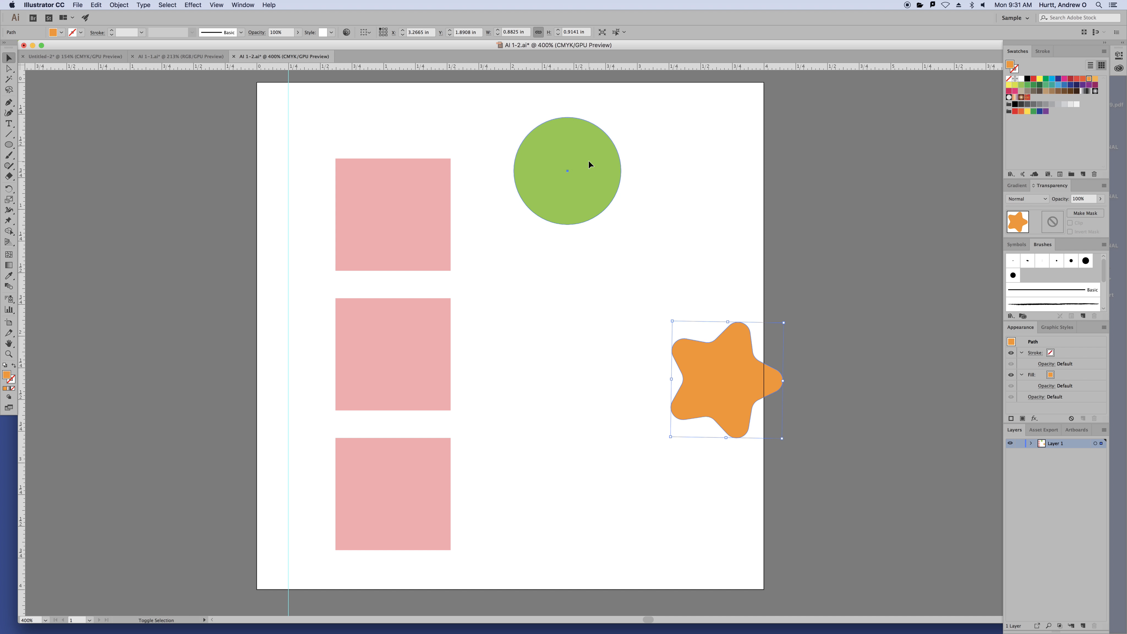
left_click(588, 160, "shift")
left_click(395, 225, "shift")
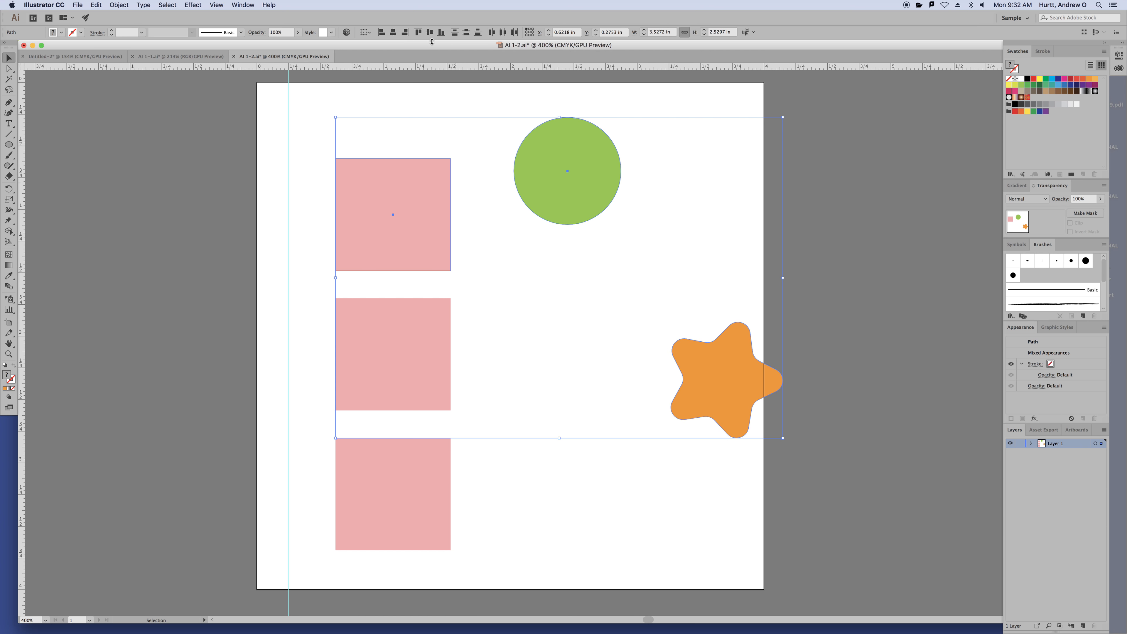
Bottom-align the circle and star to the key pink square after trying centre and top alignment
left_click(430, 32)
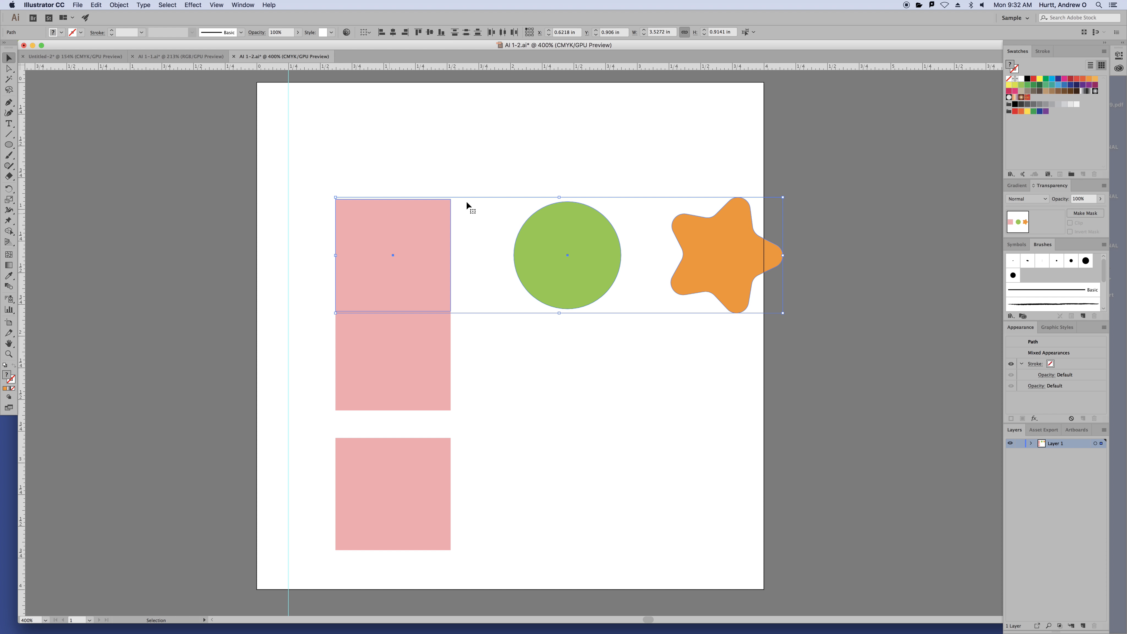
key("super+z")
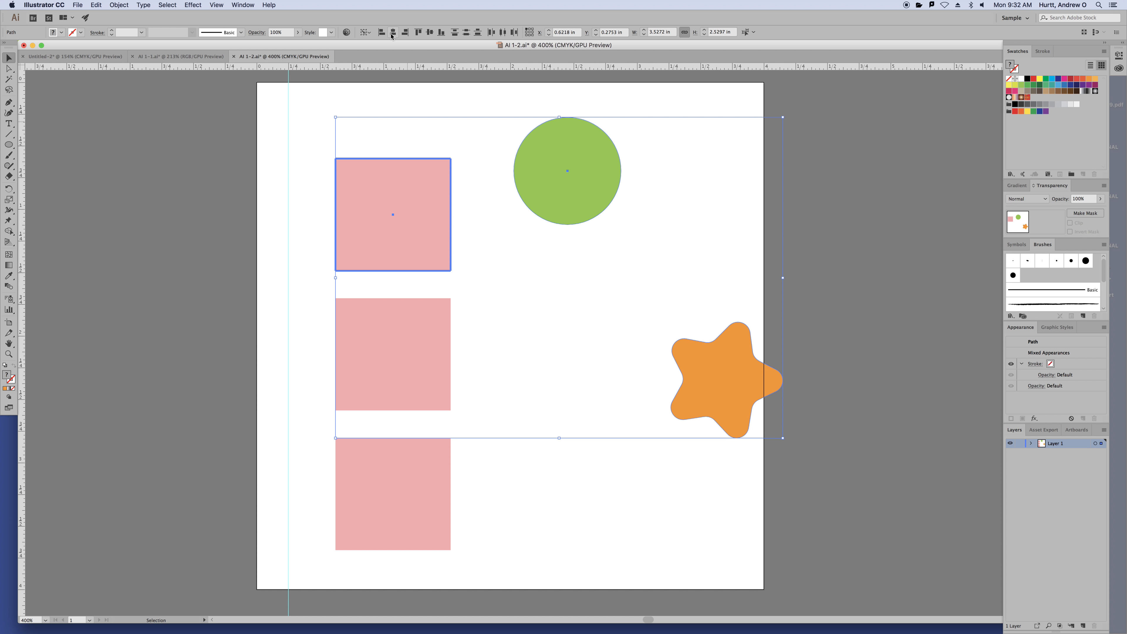
left_click(429, 32)
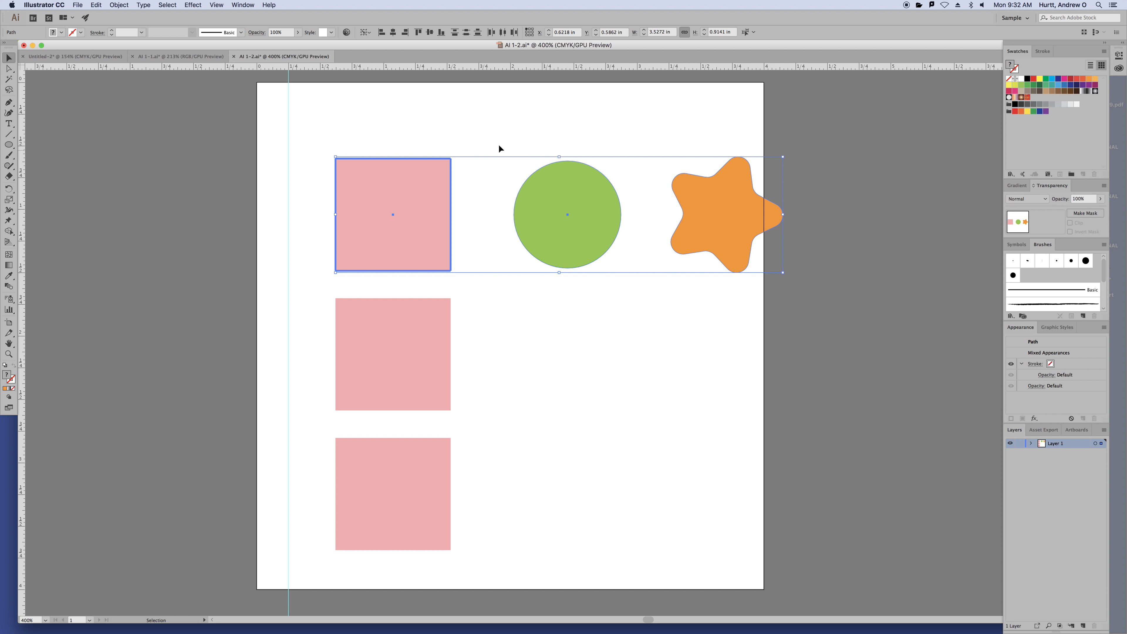
left_click(418, 32)
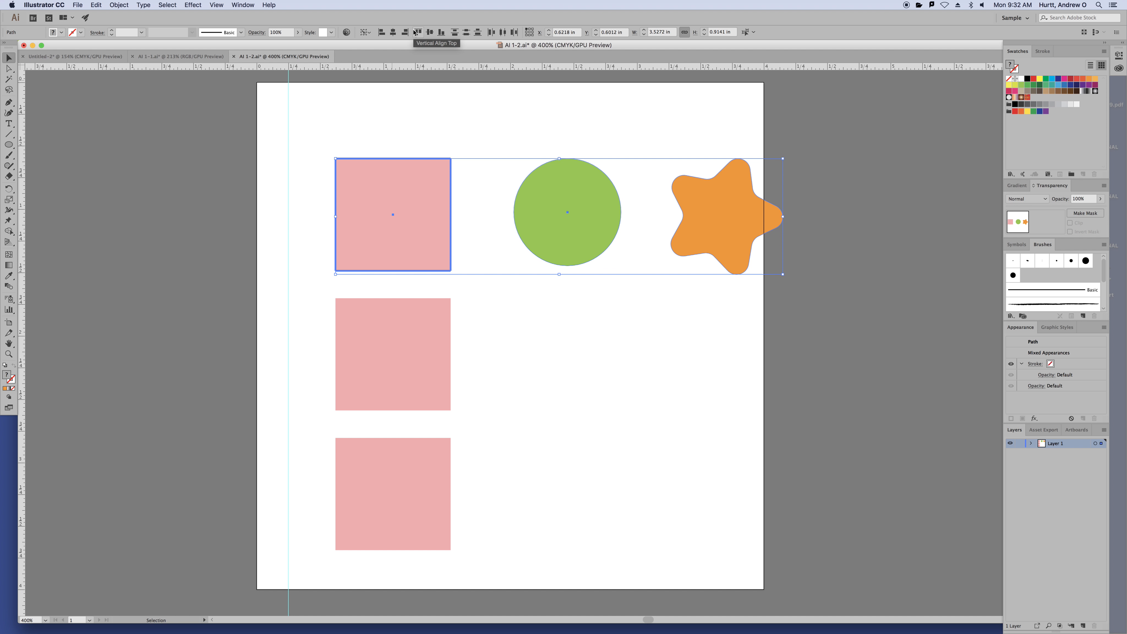
left_click(441, 33)
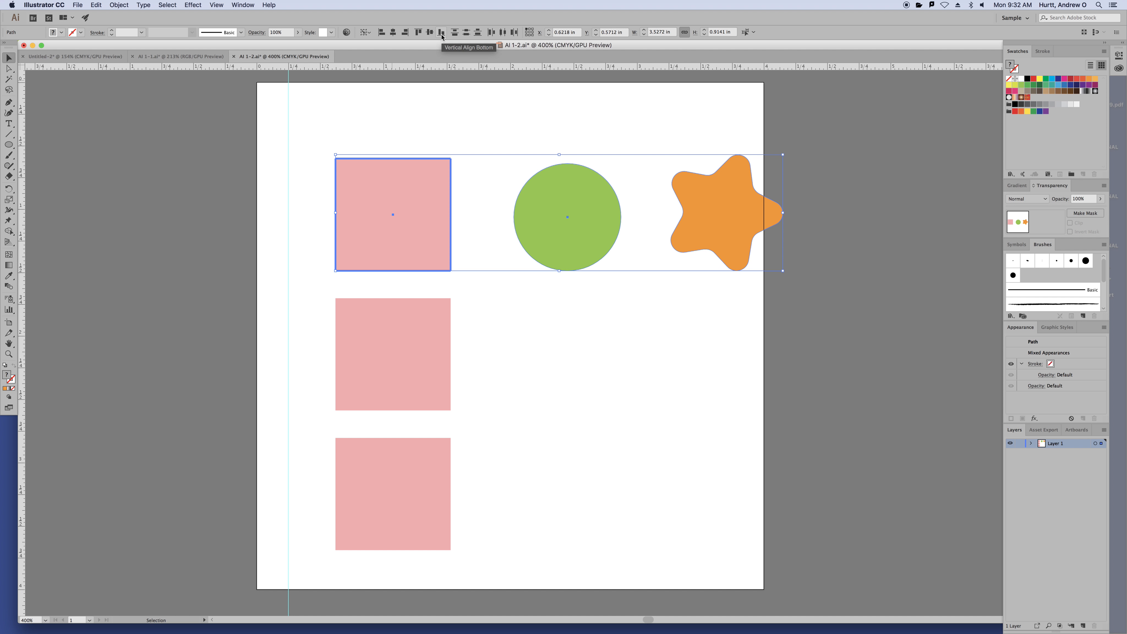
left_click(526, 115)
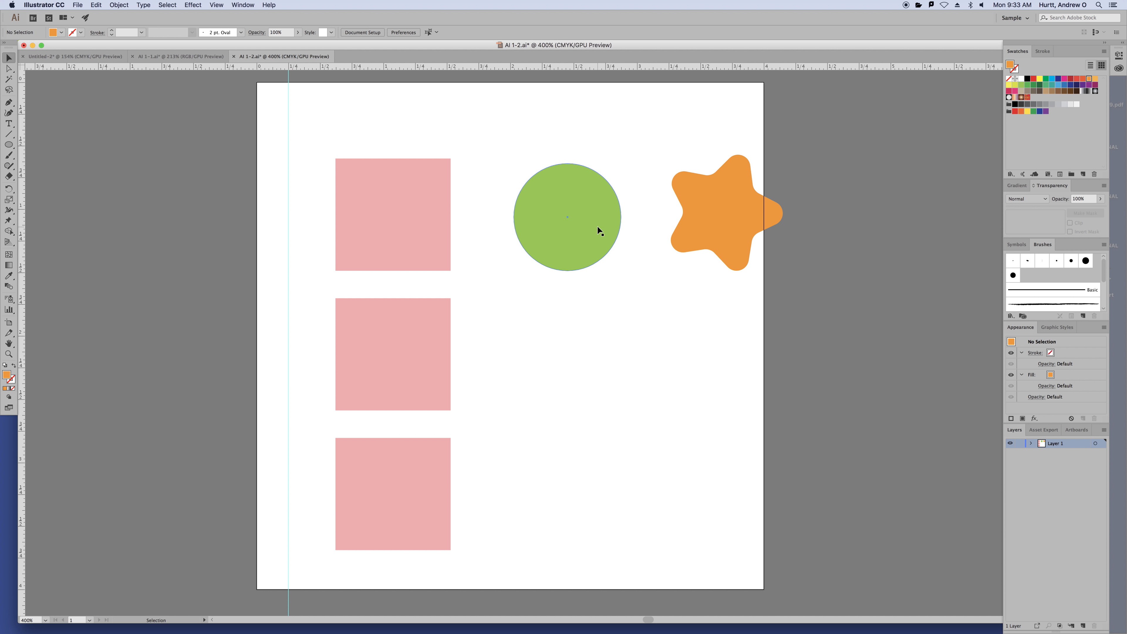
Slide the green circle over the top pink square's right edge and the orange star onto the circle
left_click_drag(597, 225, 563, 224)
left_click_drag(705, 221, 654, 221)
left_click(439, 316)
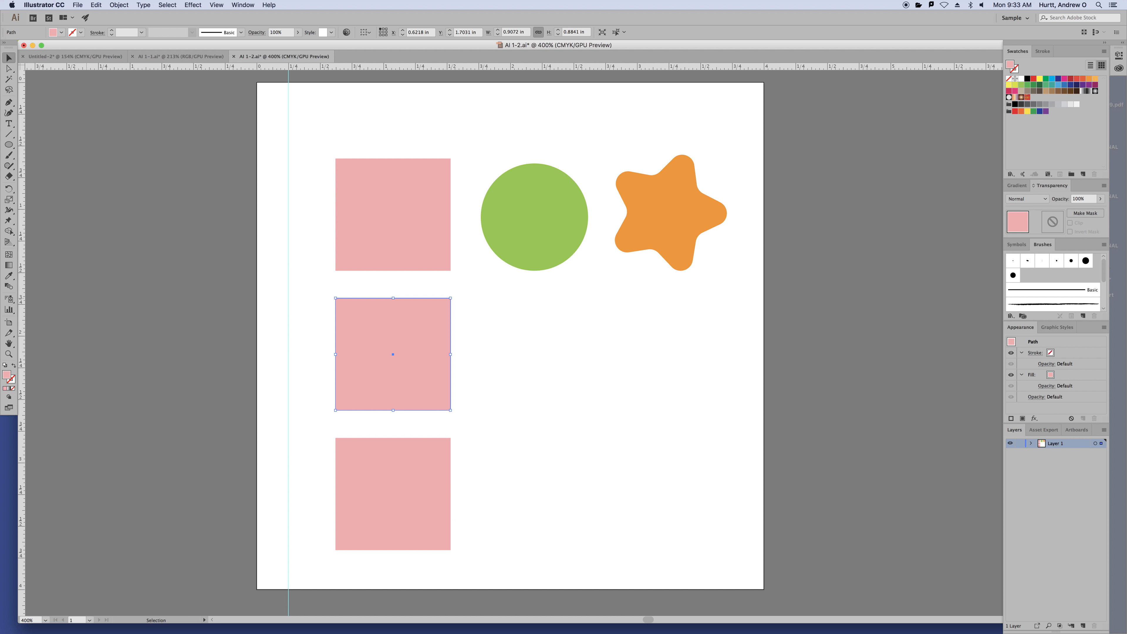
left_click(549, 297)
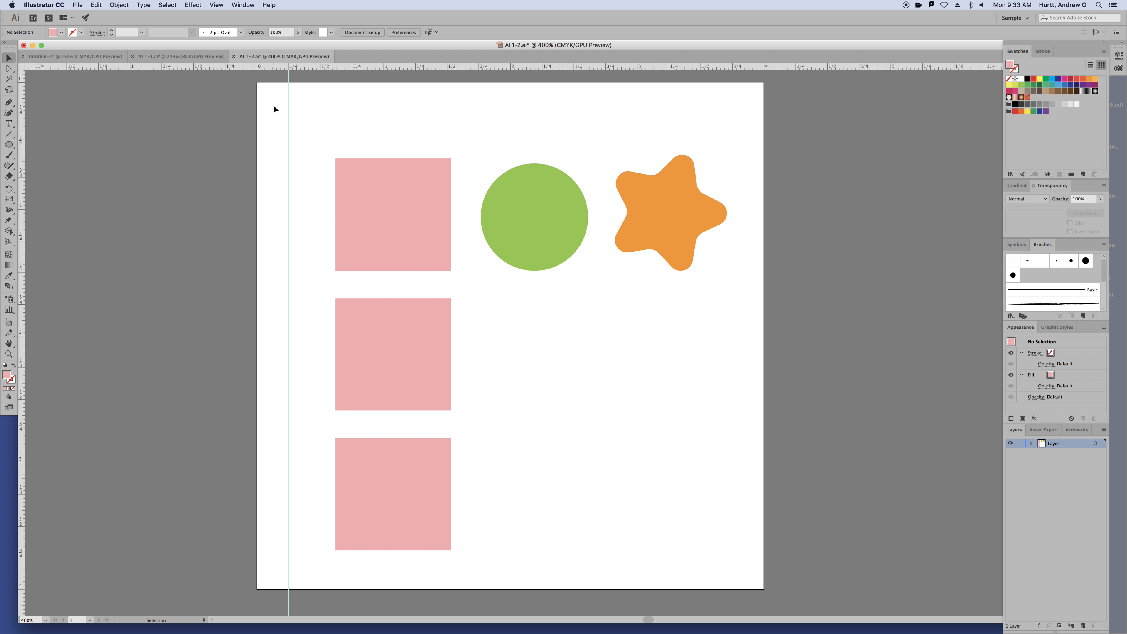
left_click_drag(537, 219, 466, 207)
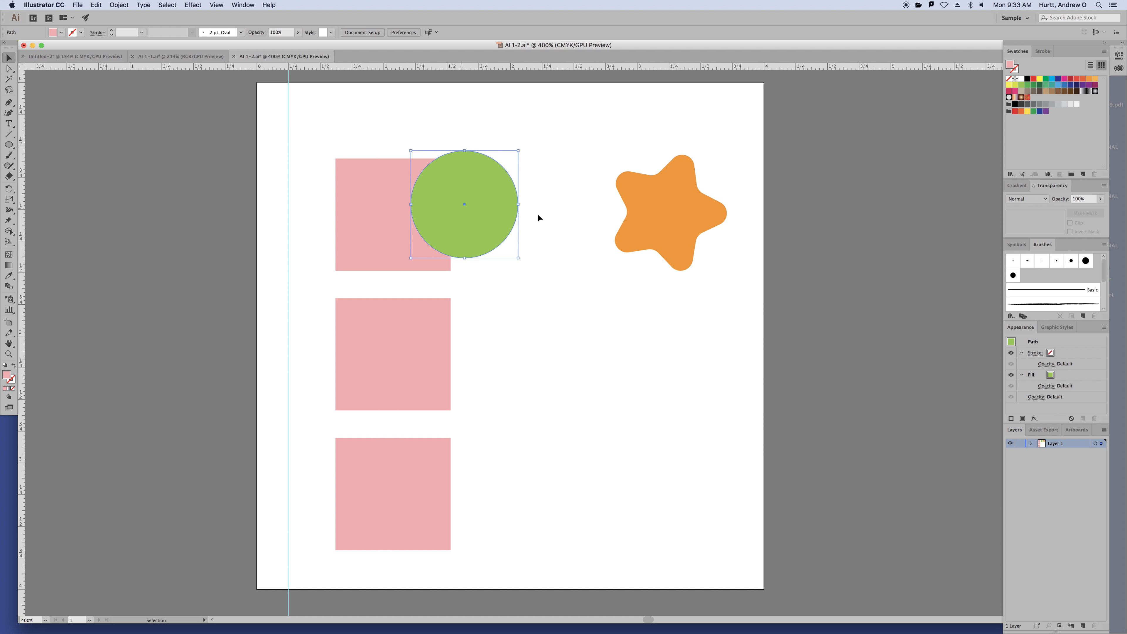
left_click_drag(651, 227, 508, 231)
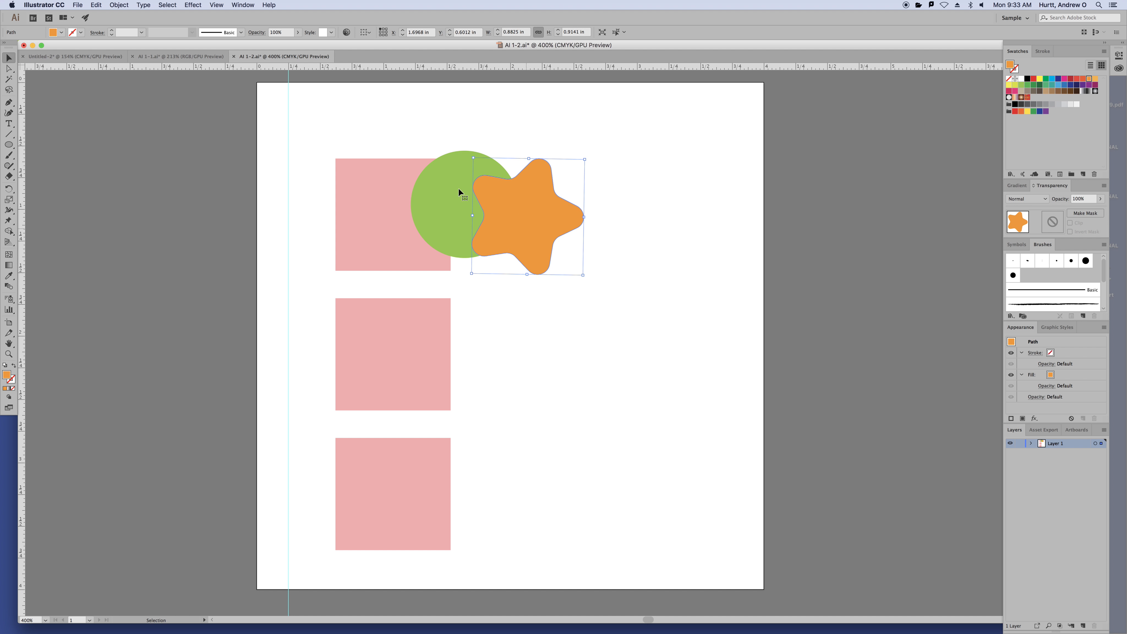
Send the orange star behind the green circle, then to the back of all shapes
left_click(118, 5)
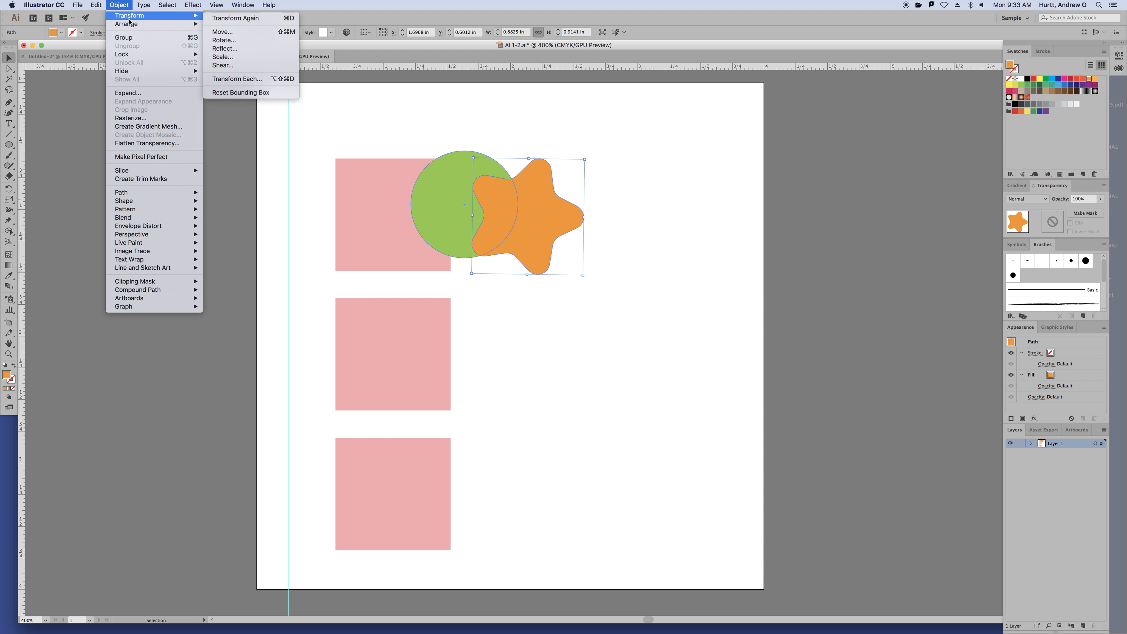
mouse_move(130, 25)
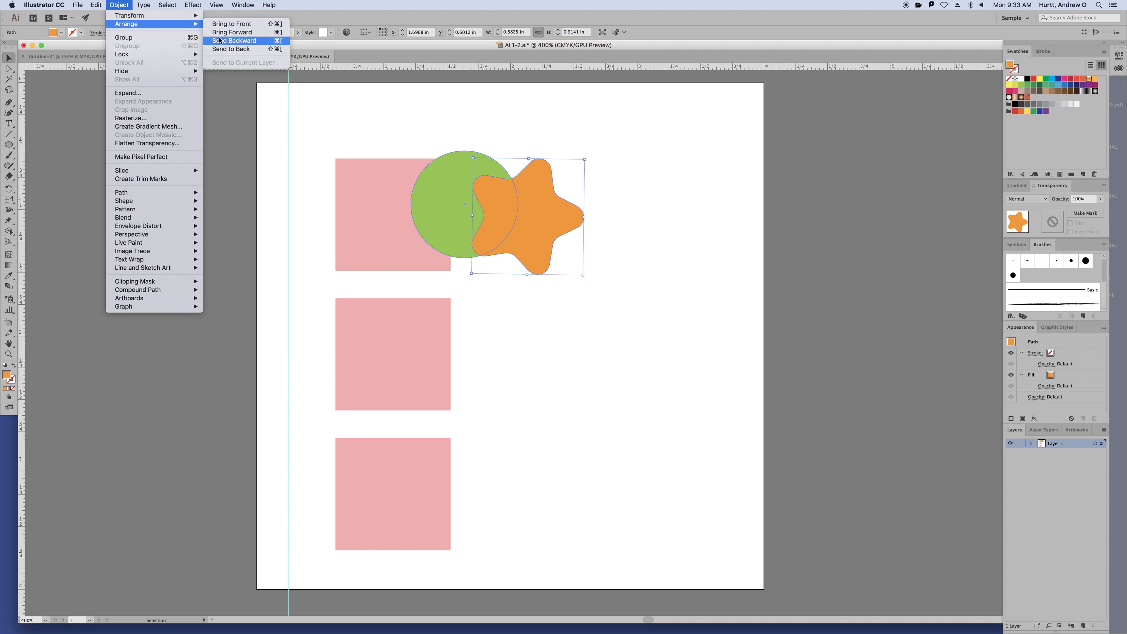
left_click(223, 48)
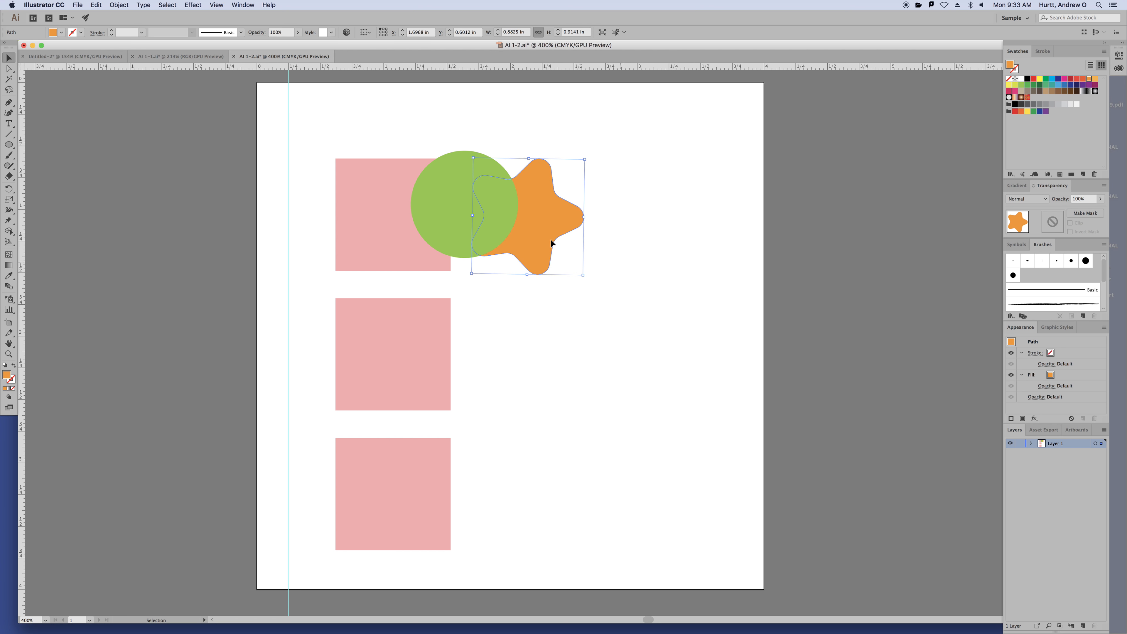
left_click_drag(534, 238, 483, 271)
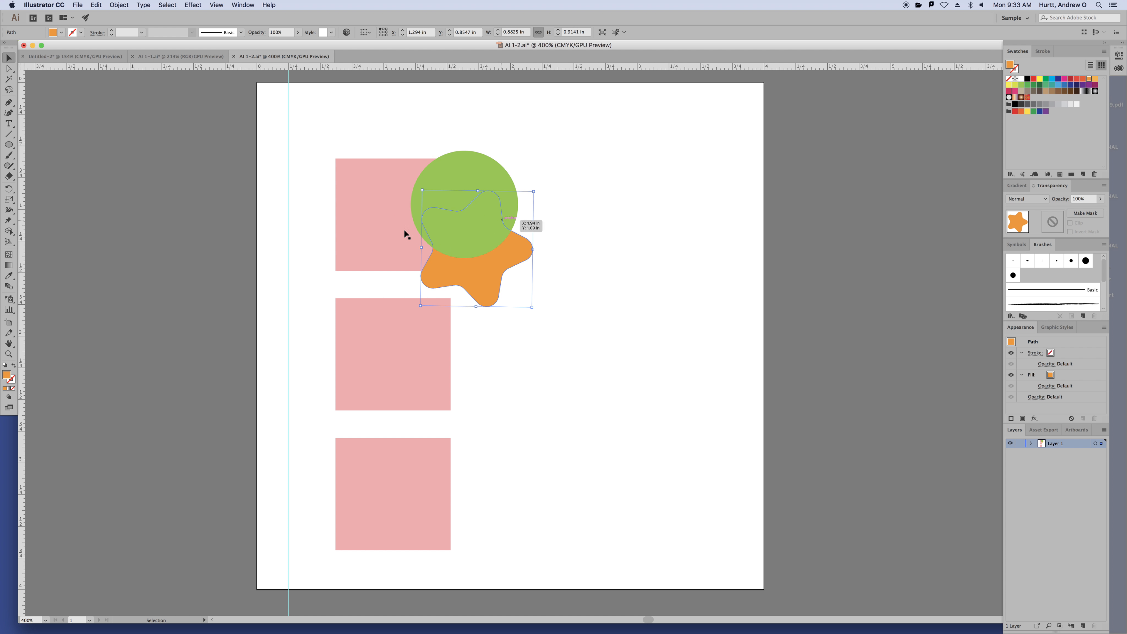
left_click(118, 5)
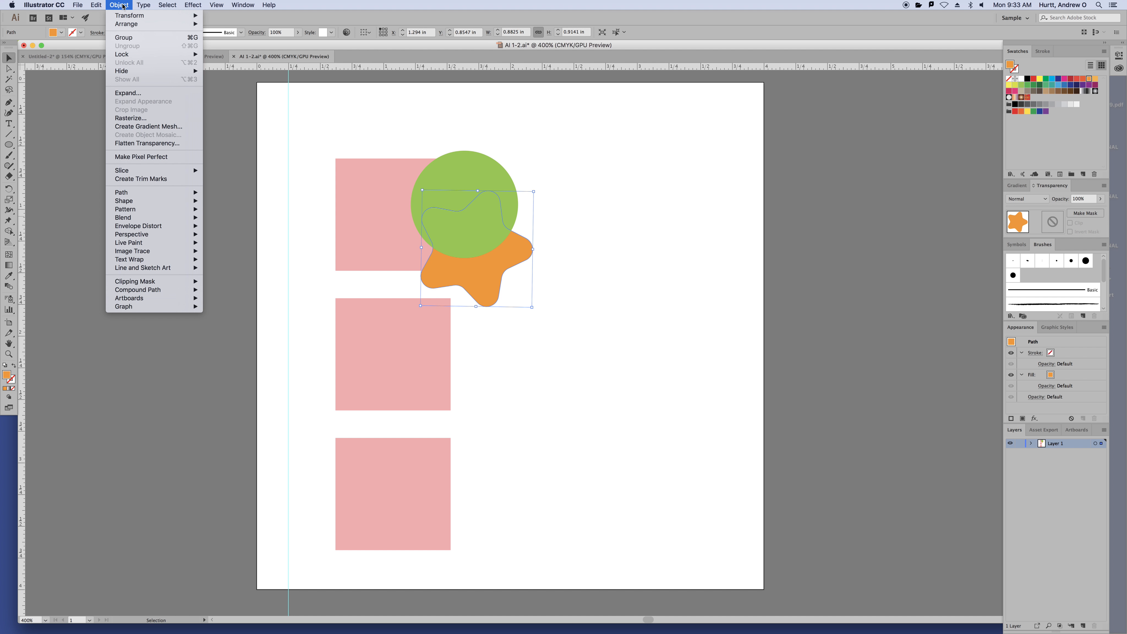
mouse_move(140, 19)
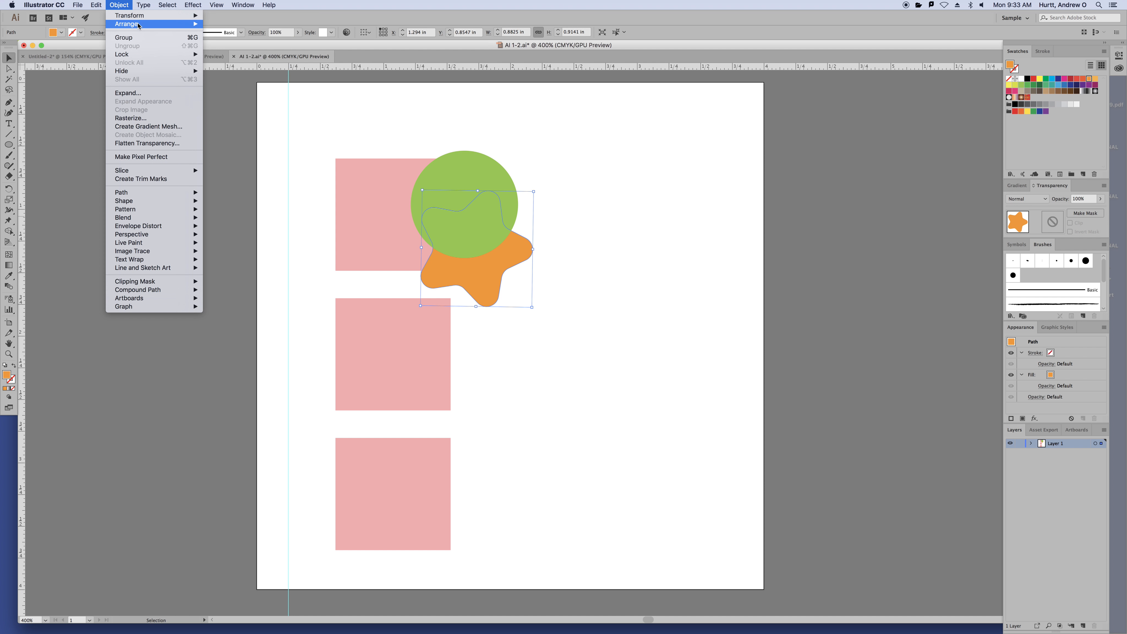
left_click(231, 49)
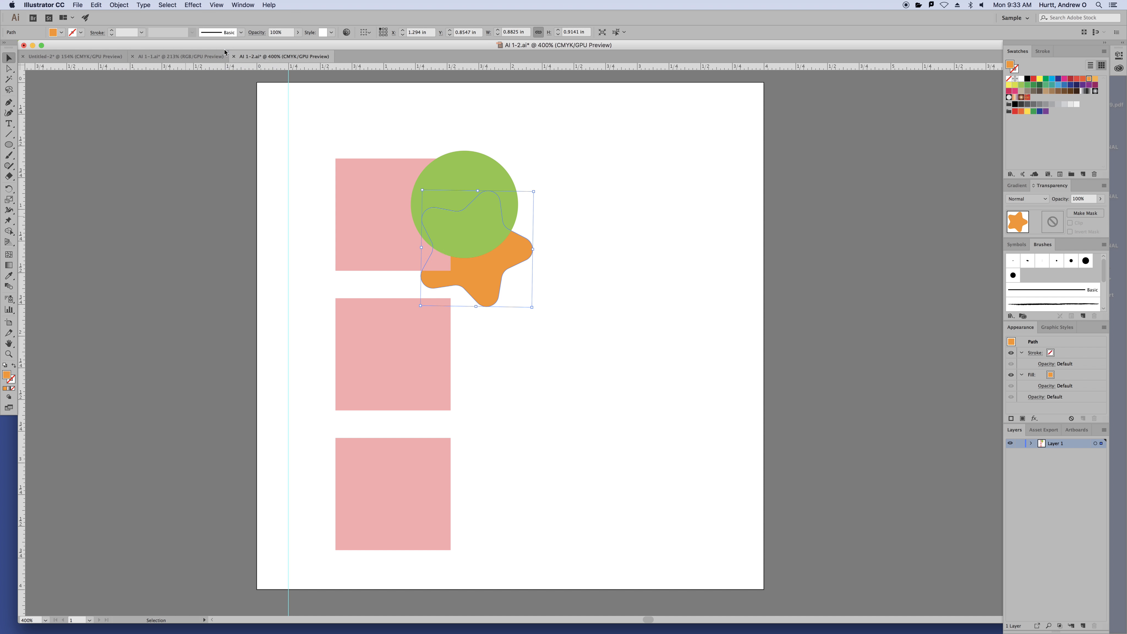
left_click(644, 291)
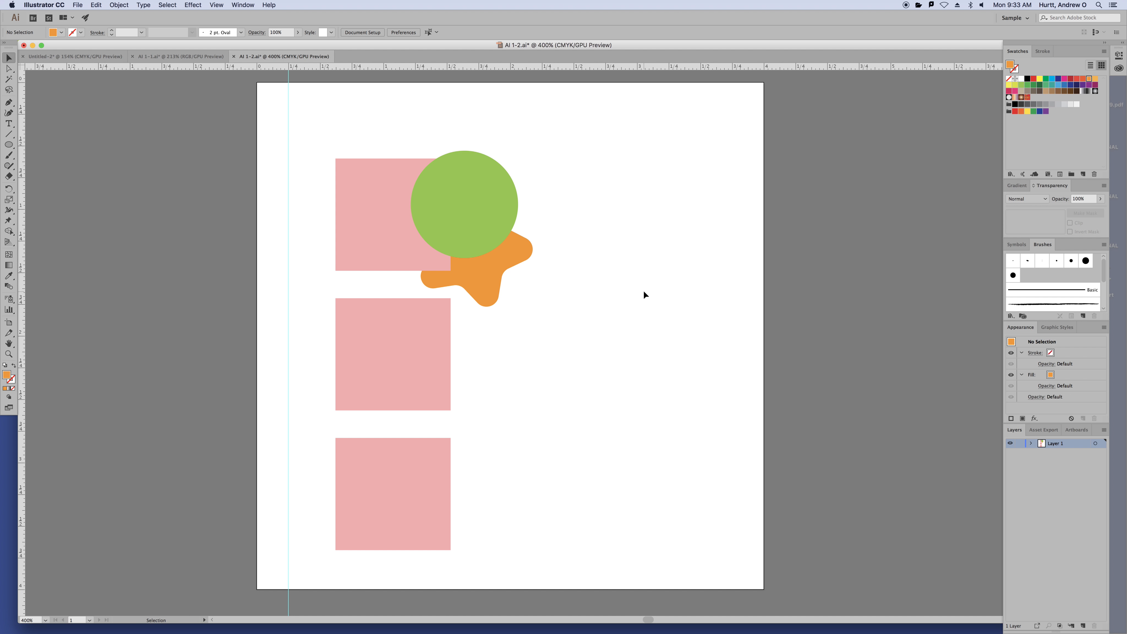
Undo the star's reordering, then select the orange star and delete it
key("super+z")
key("super+z")
key("super+z")
key("super+z")
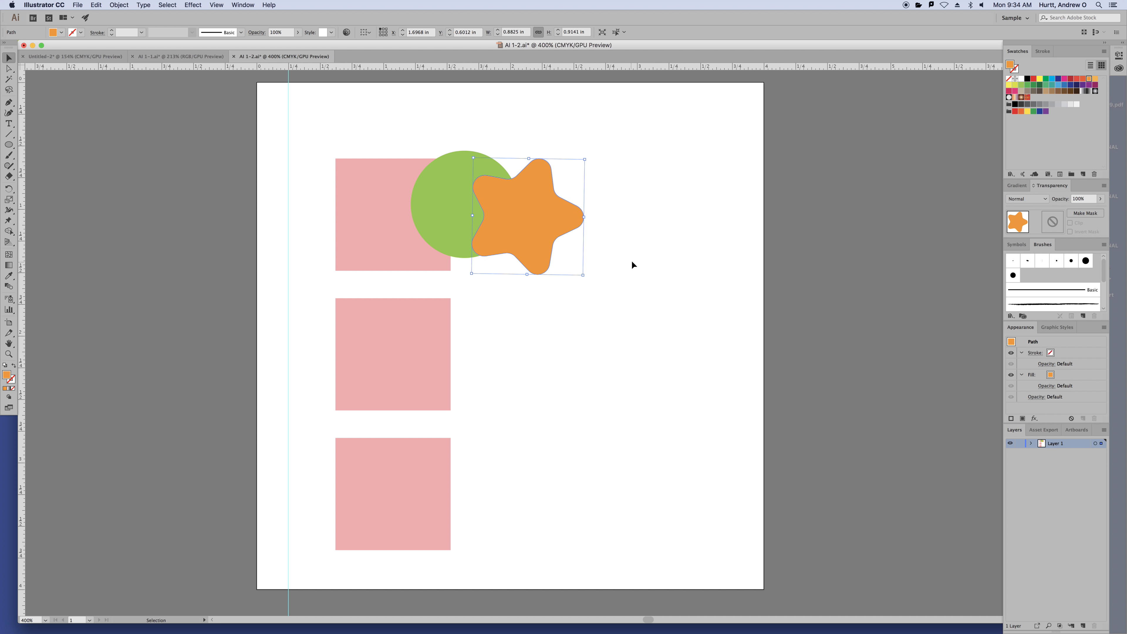
left_click(631, 265)
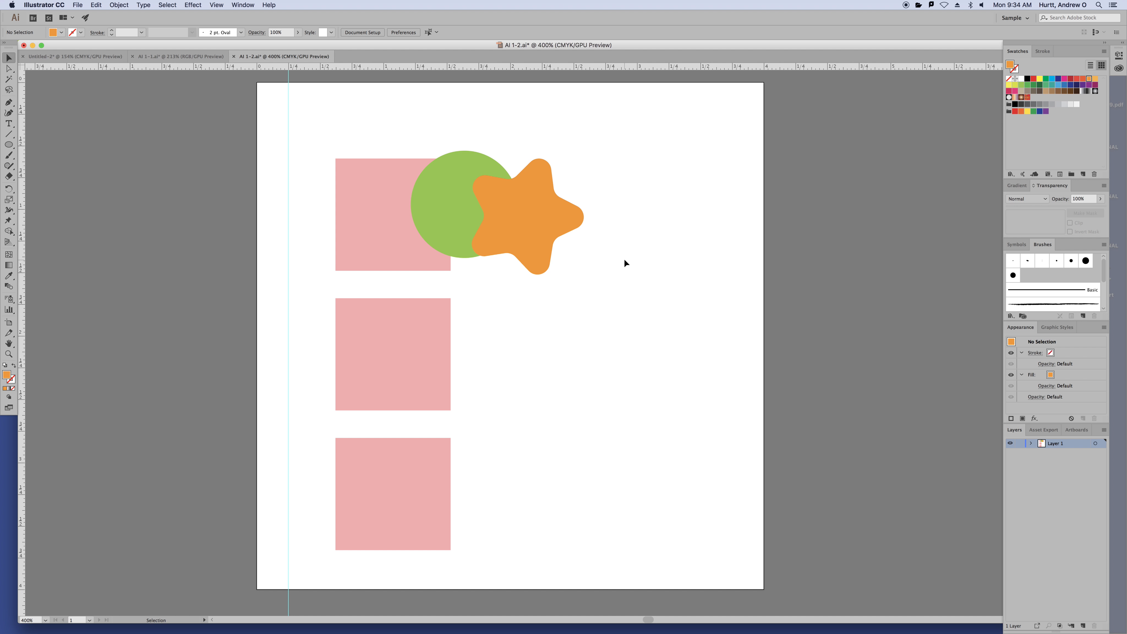
left_click(535, 224)
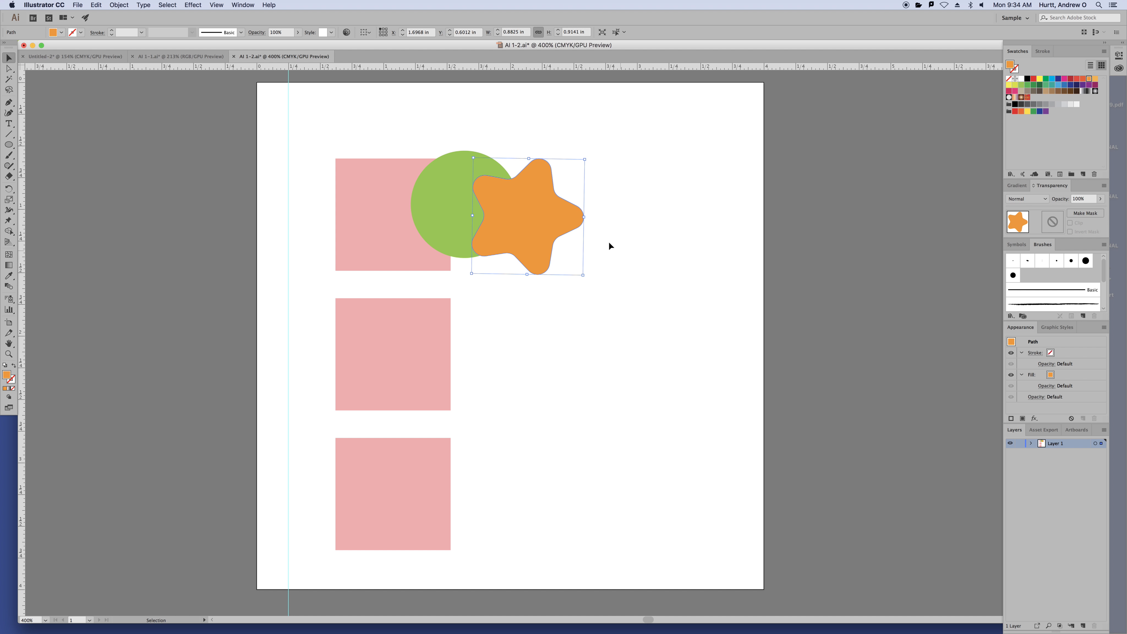
key("Delete")
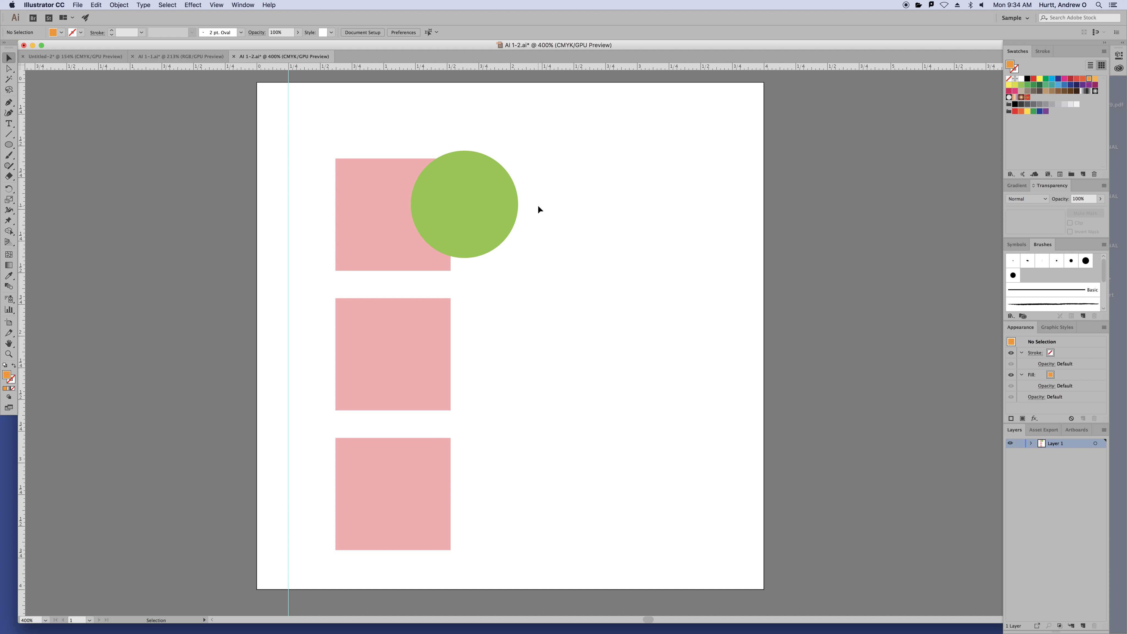
Paste the orange star back behind the green circle with Paste in Back (Cmd+B)
left_click(455, 225)
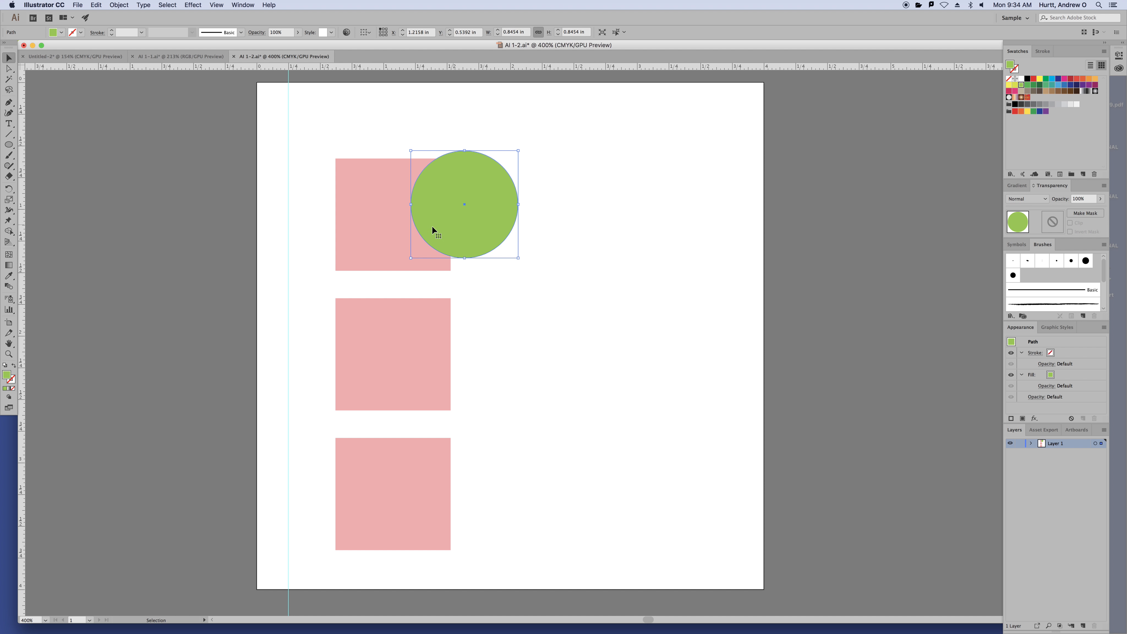
key("a")
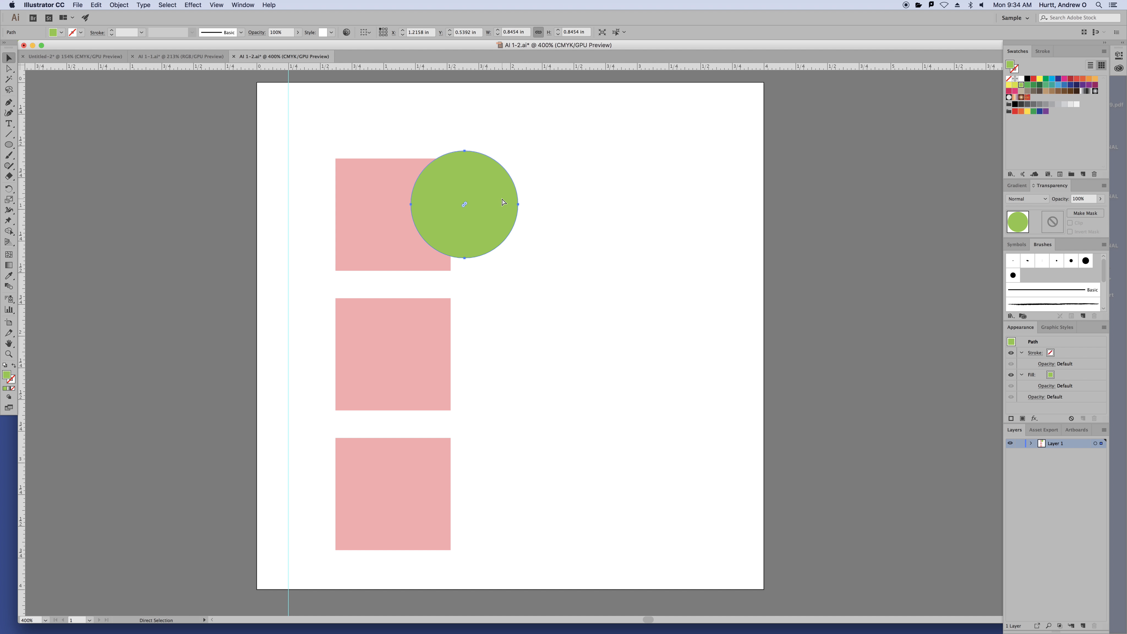
left_click(120, 5)
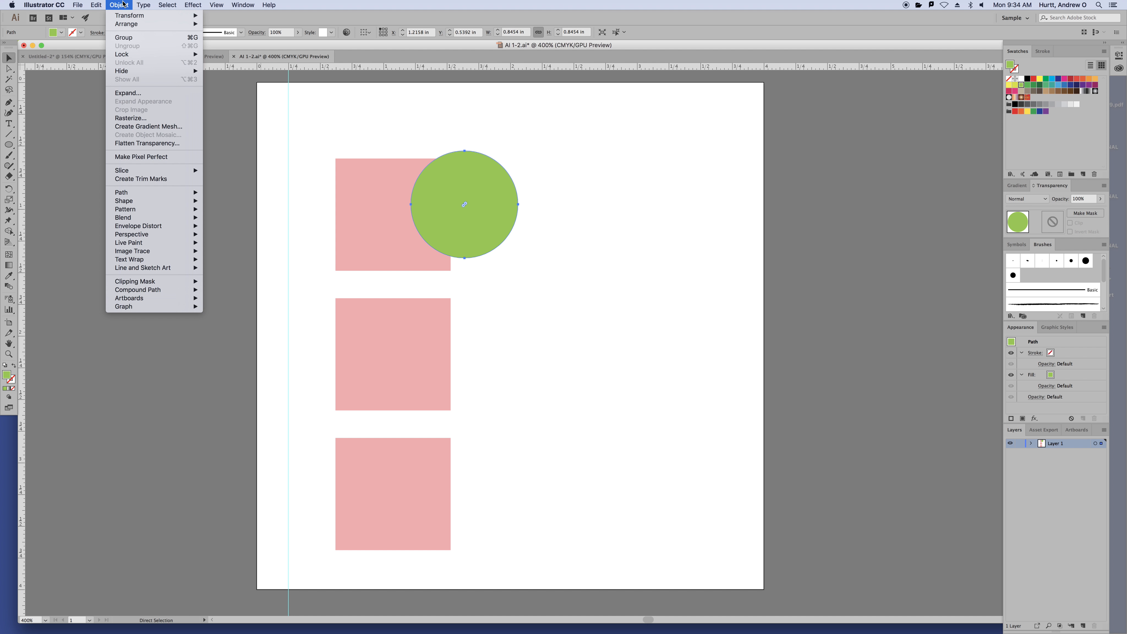
mouse_move(102, 6)
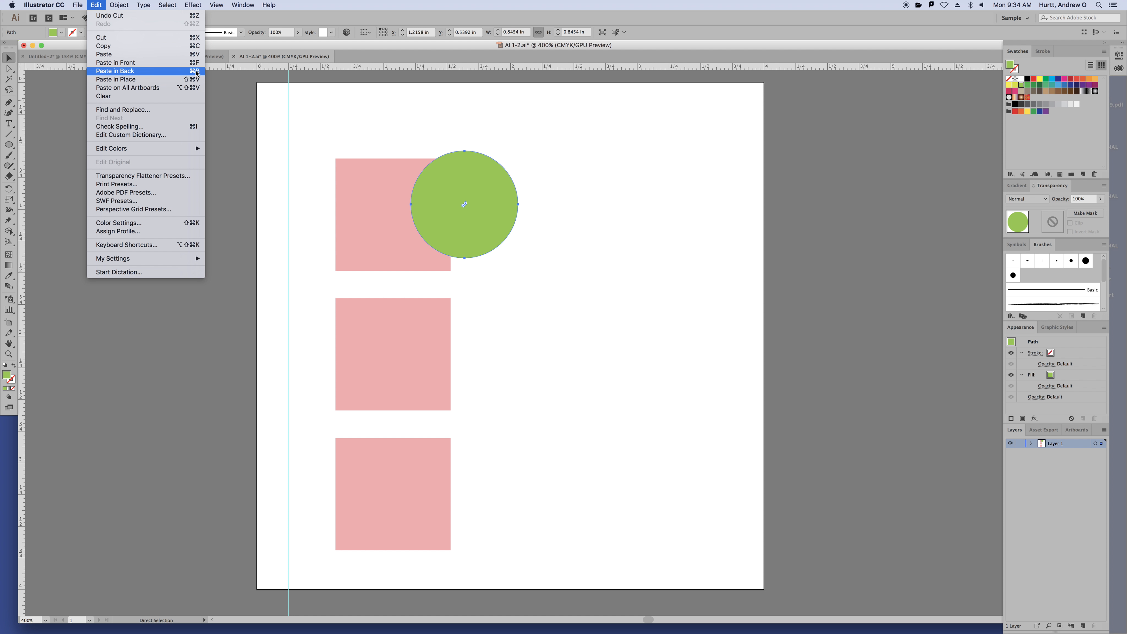
left_click(493, 131)
key("super+b")
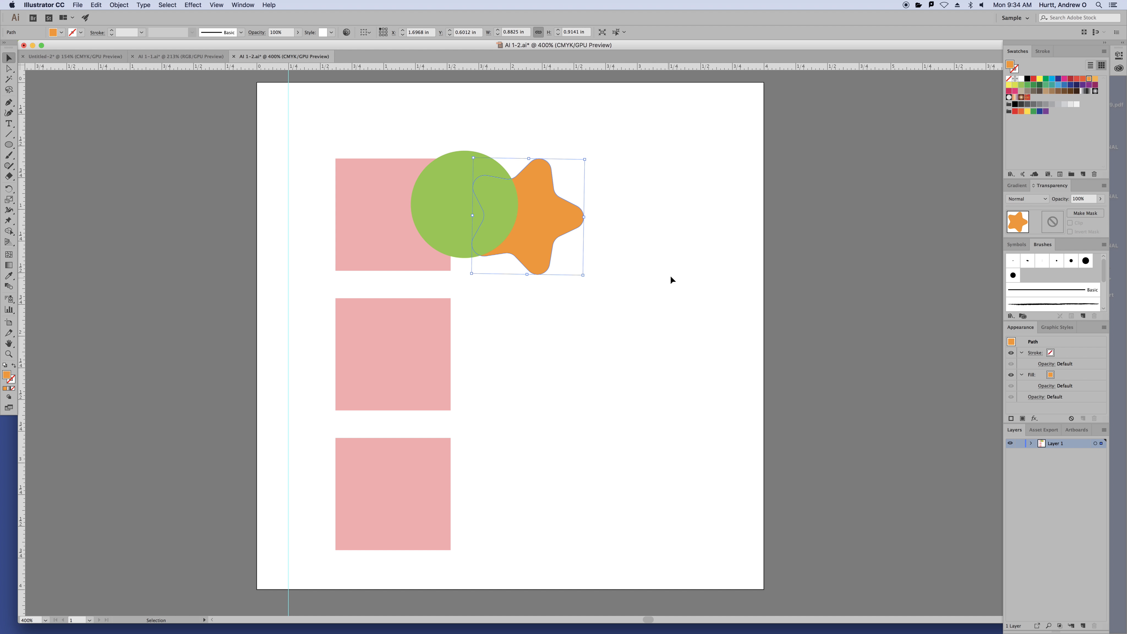
left_click(672, 279)
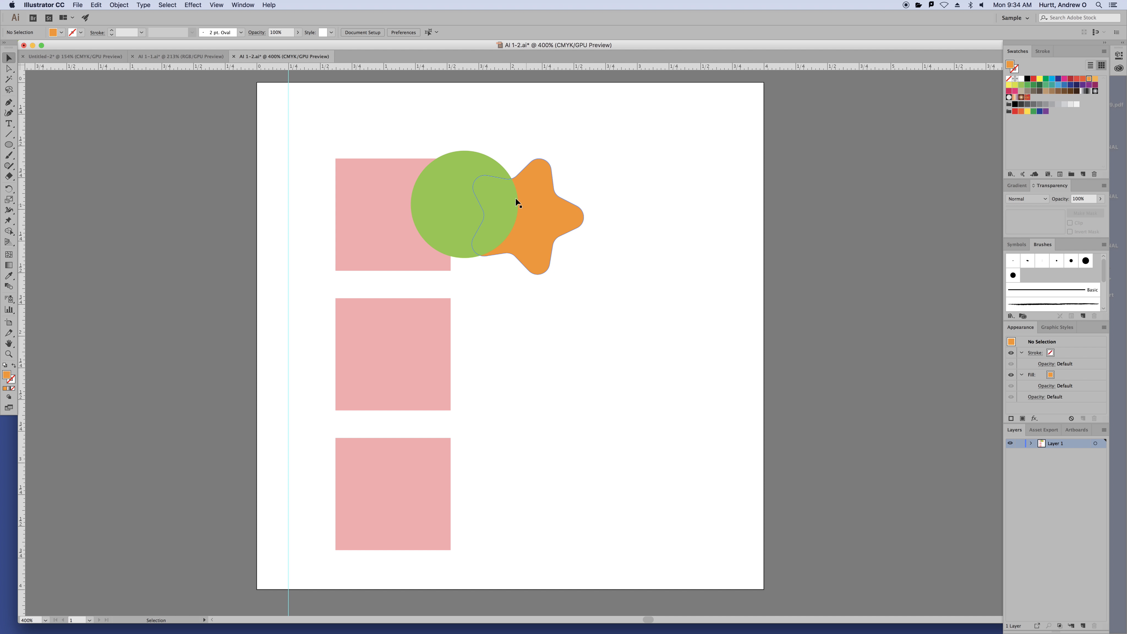
Delete the star, then the circle and star together, restoring each with undo, and zoom out
left_click(558, 226)
key("Delete")
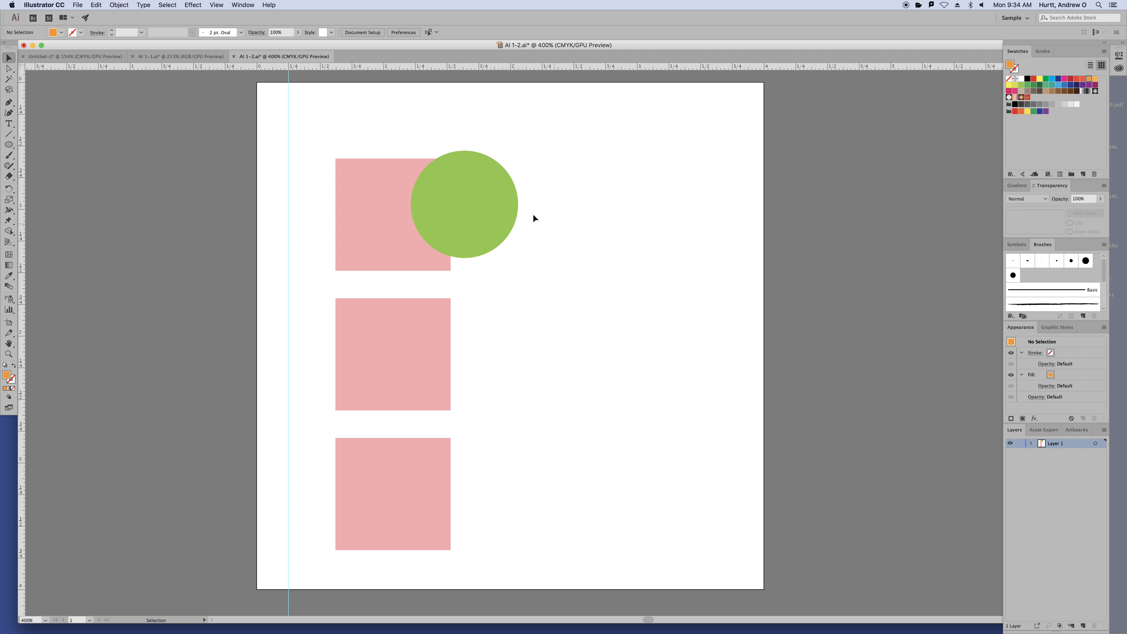
left_click(499, 205)
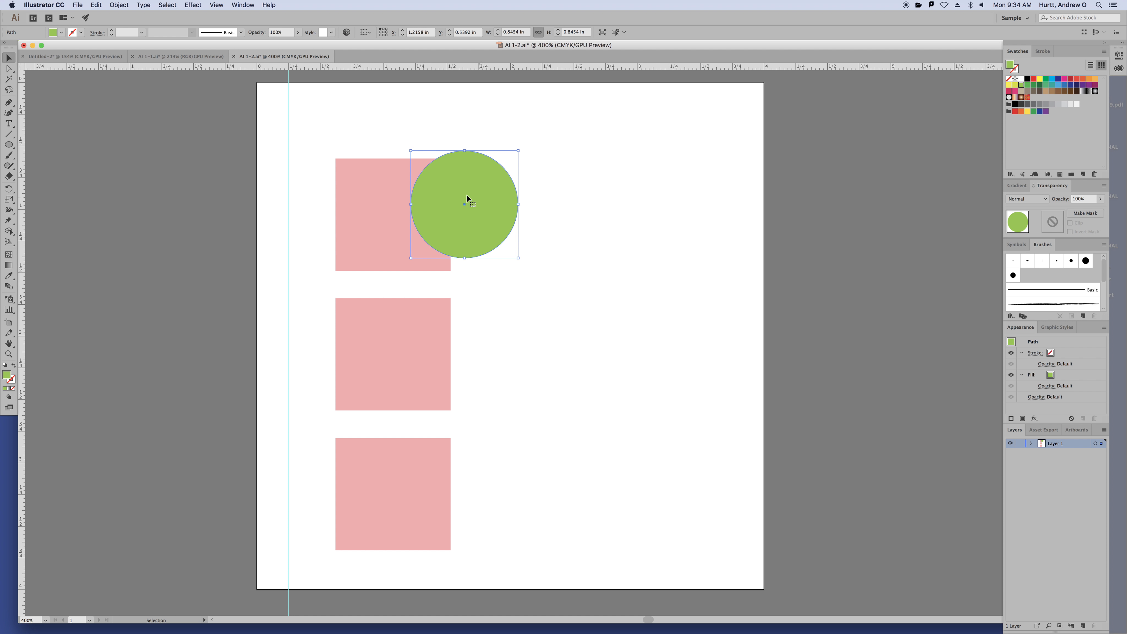
key("super+z")
key("super+z")
key("super+z")
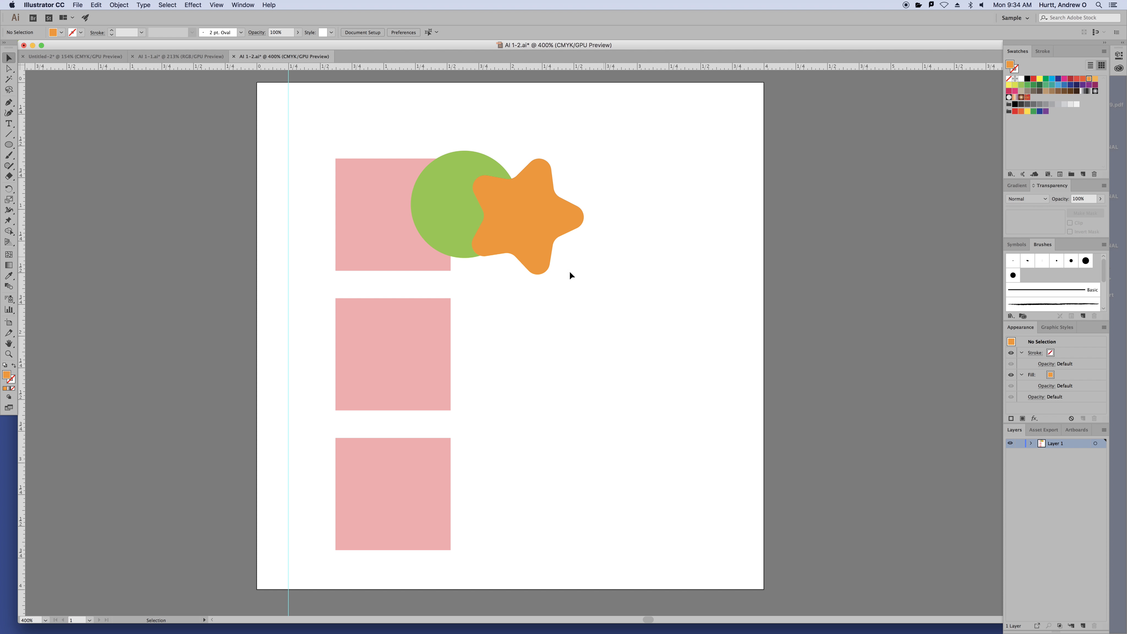
left_click_drag(528, 284, 467, 207)
key("Delete")
left_click(416, 244)
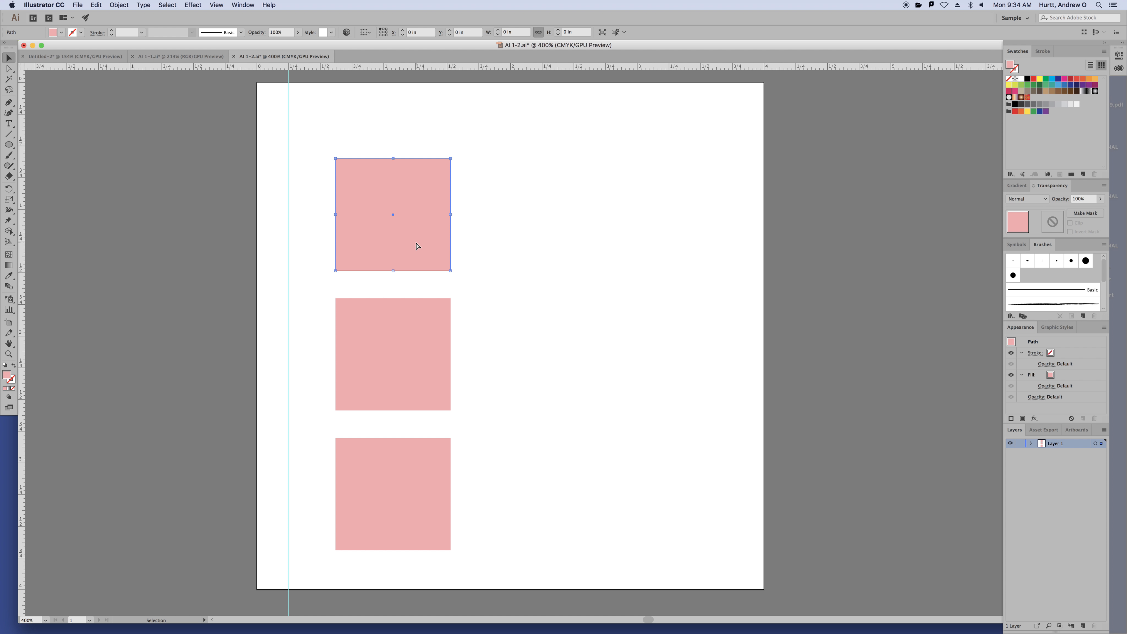
key("super+z")
key("super+z")
key("super+z")
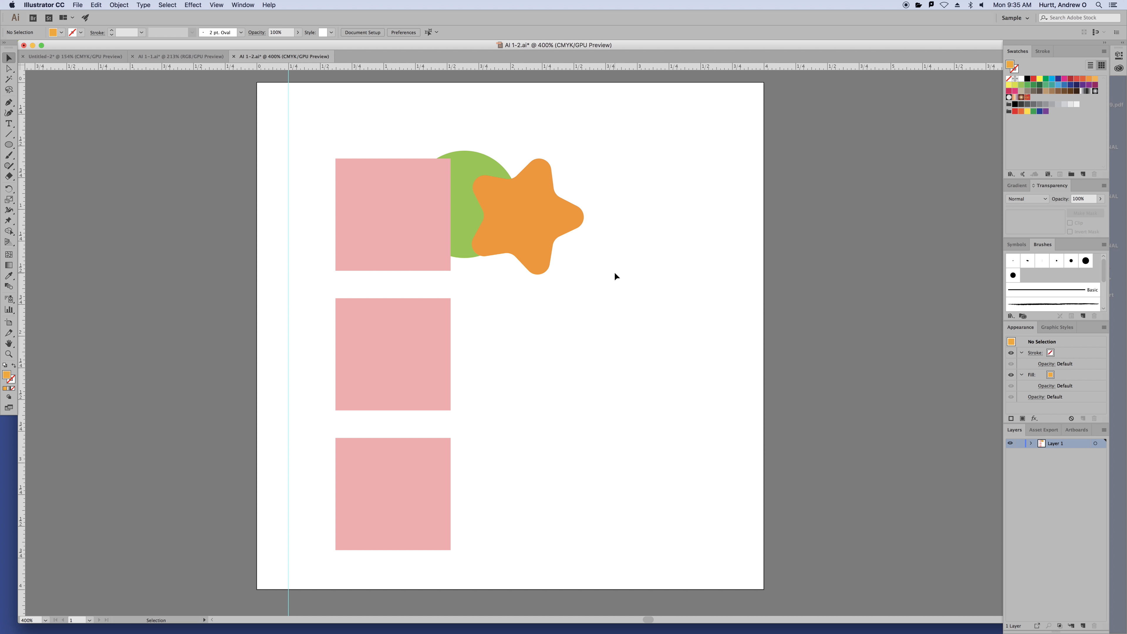
key("super+minus")
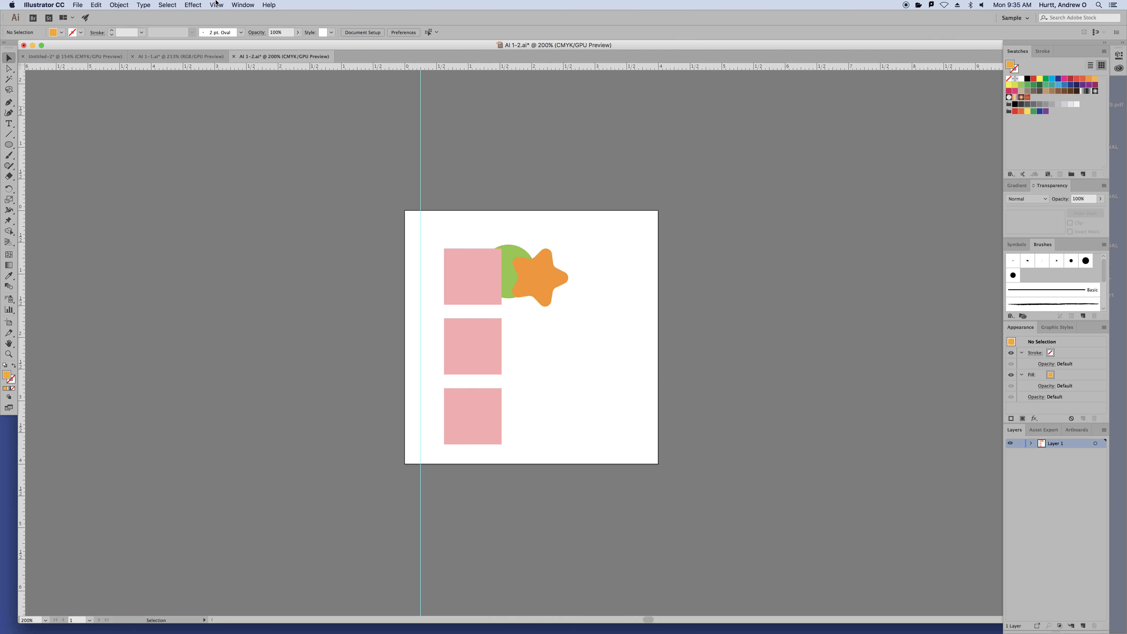
Remove the vertical guide with View > Guides > Clear Guides
left_click(201, 5)
left_click(219, 138)
left_click(222, 8)
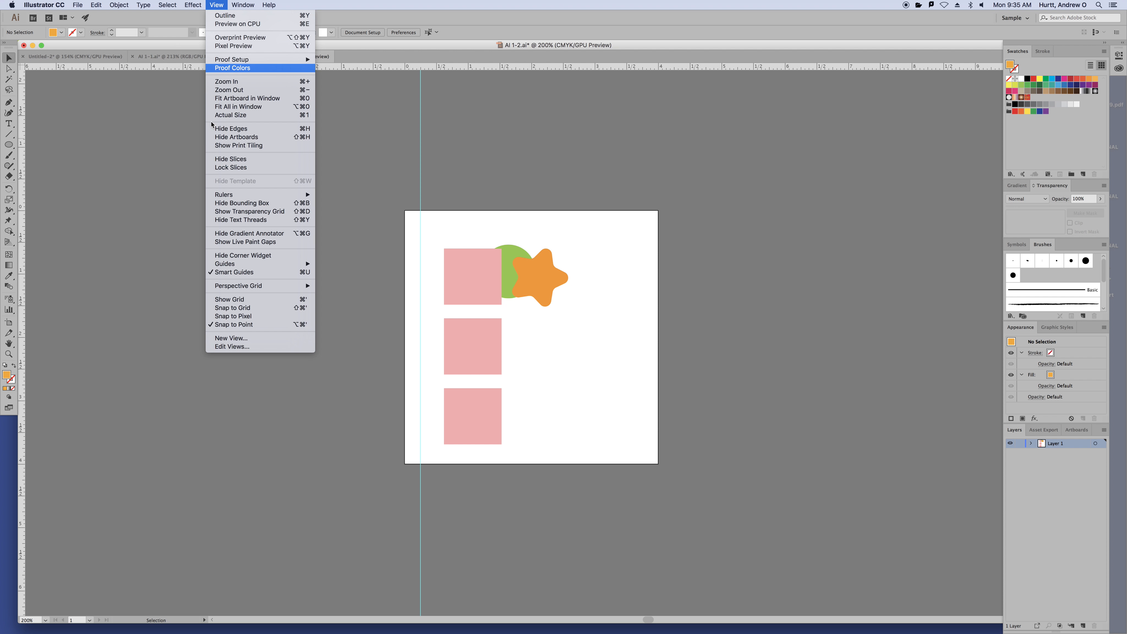
mouse_move(242, 265)
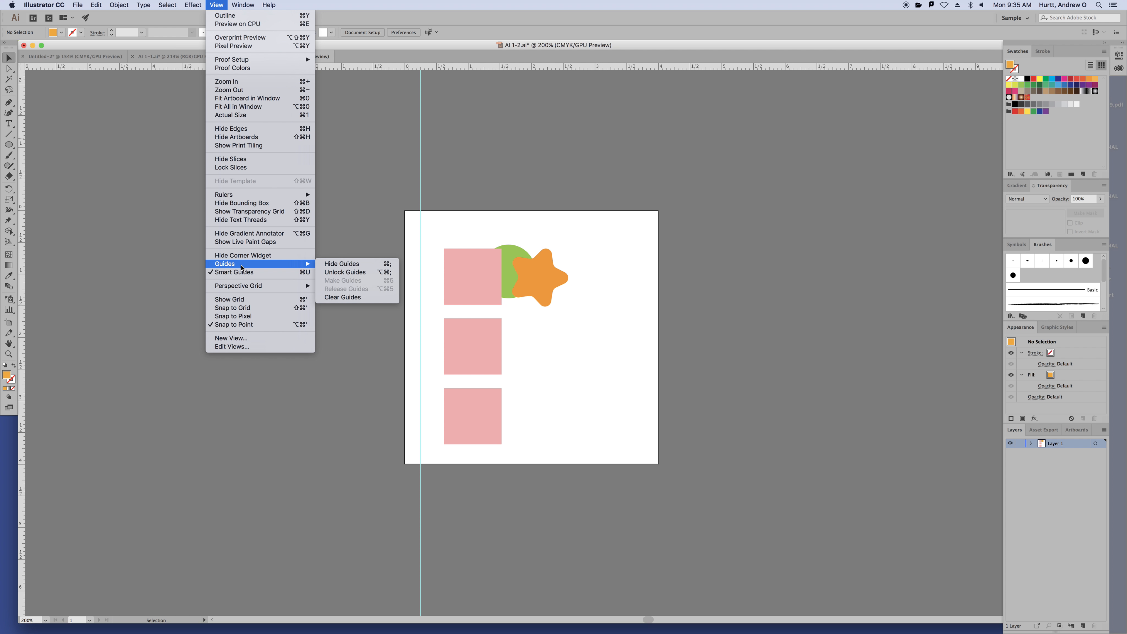
left_click(343, 297)
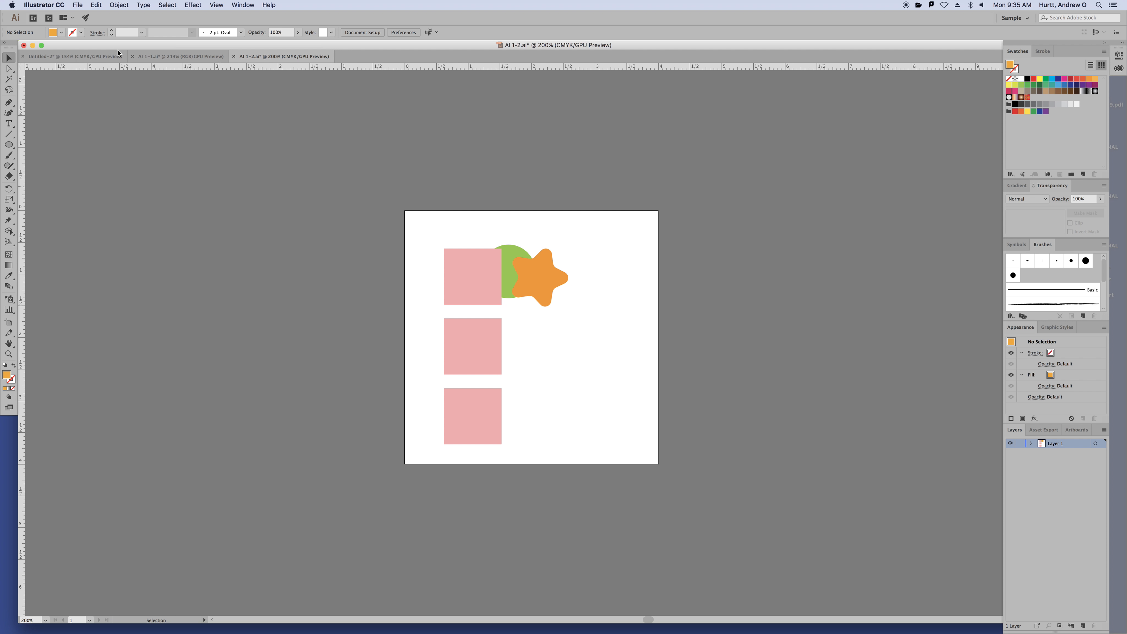
left_click_drag(362, 218, 178, 166)
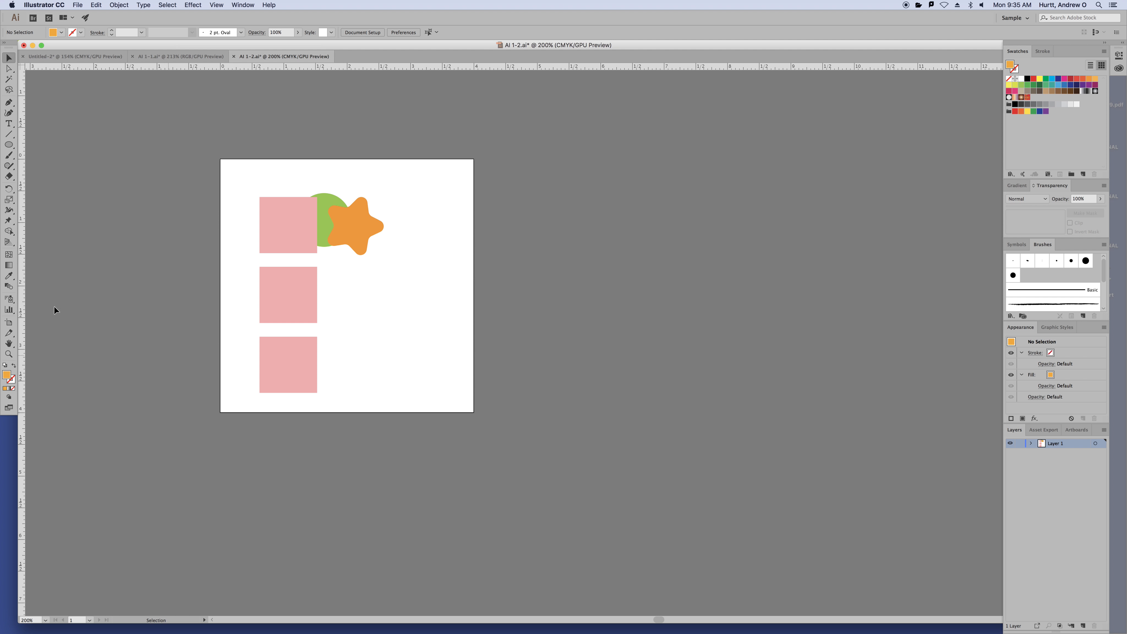
Add a second artboard, try resizing it to Letter, then undo and delete it
left_click(8, 326)
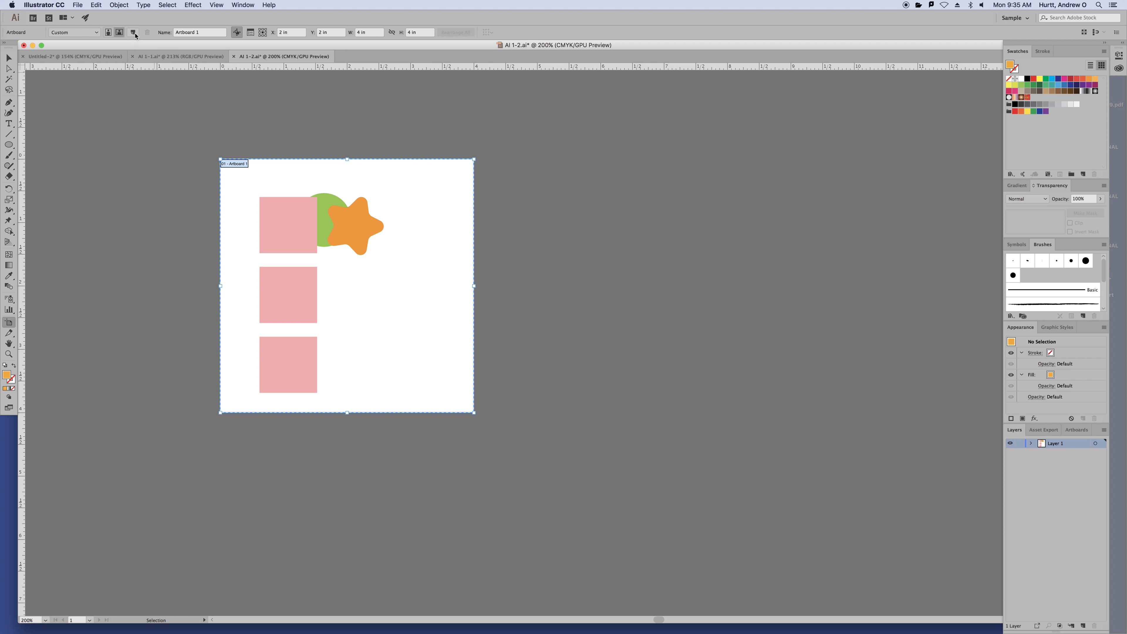
left_click(77, 32)
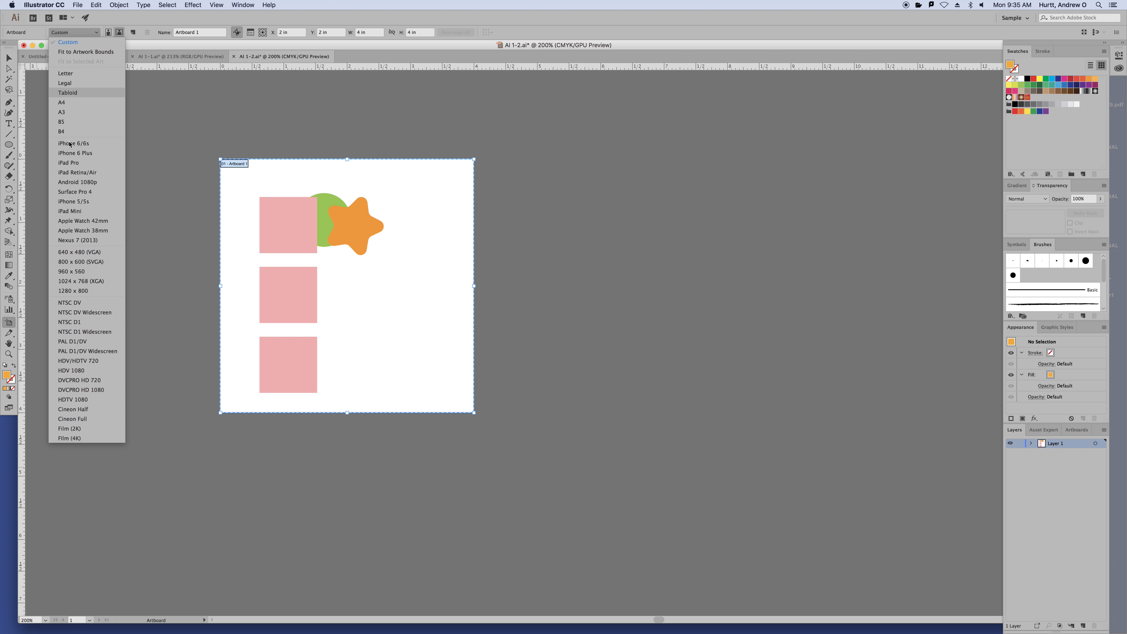
left_click(141, 18)
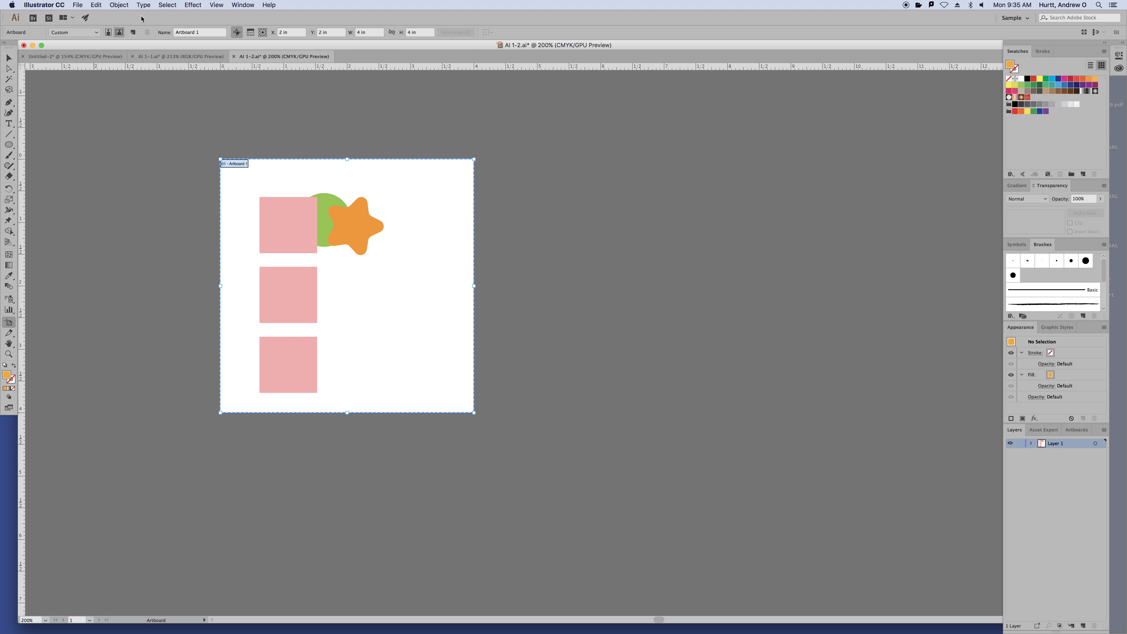
left_click(133, 33)
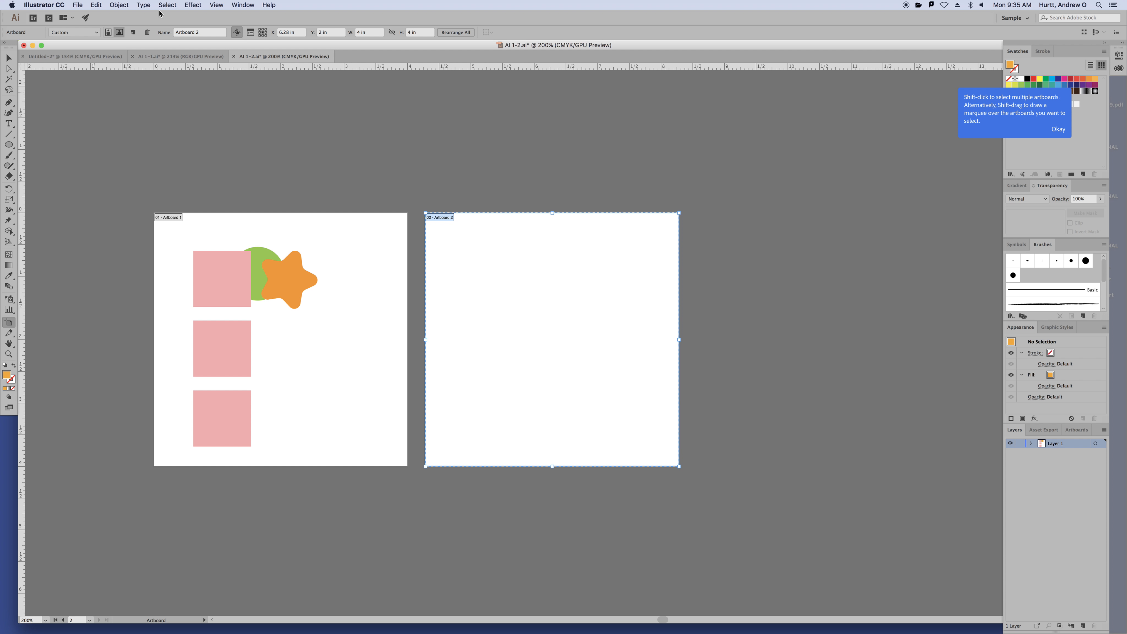
left_click(1058, 129)
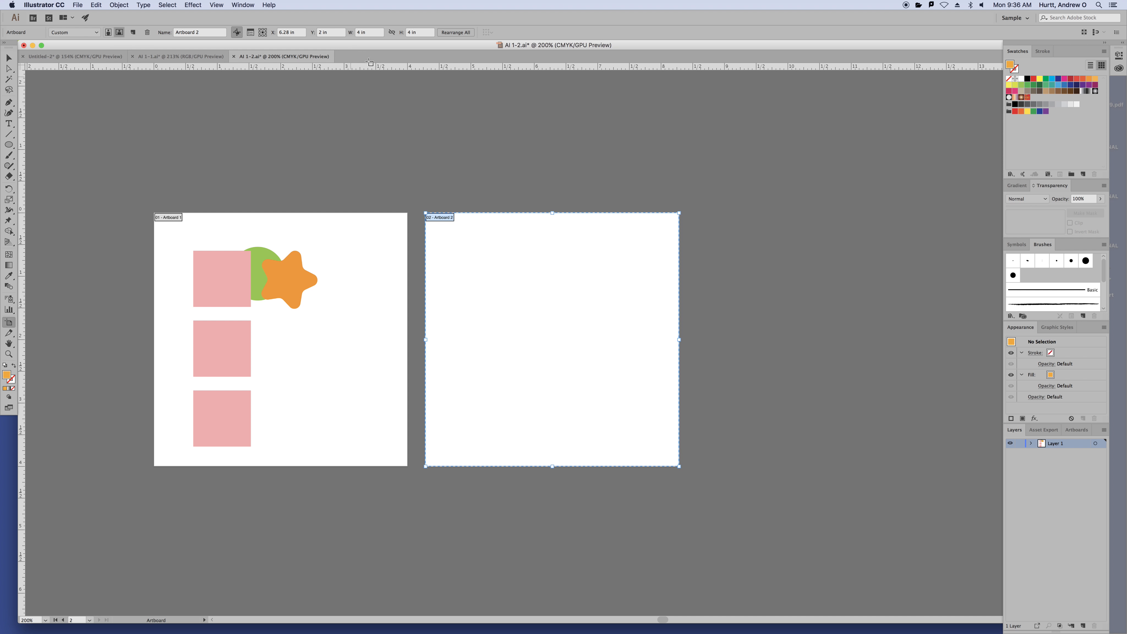
left_click(95, 32)
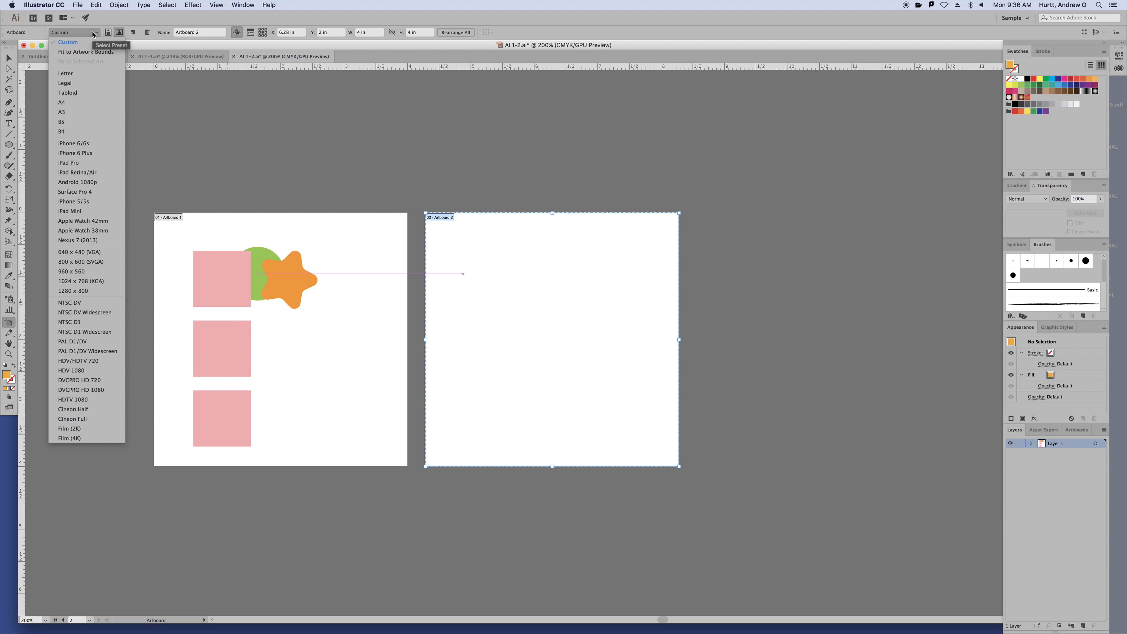
left_click(93, 73)
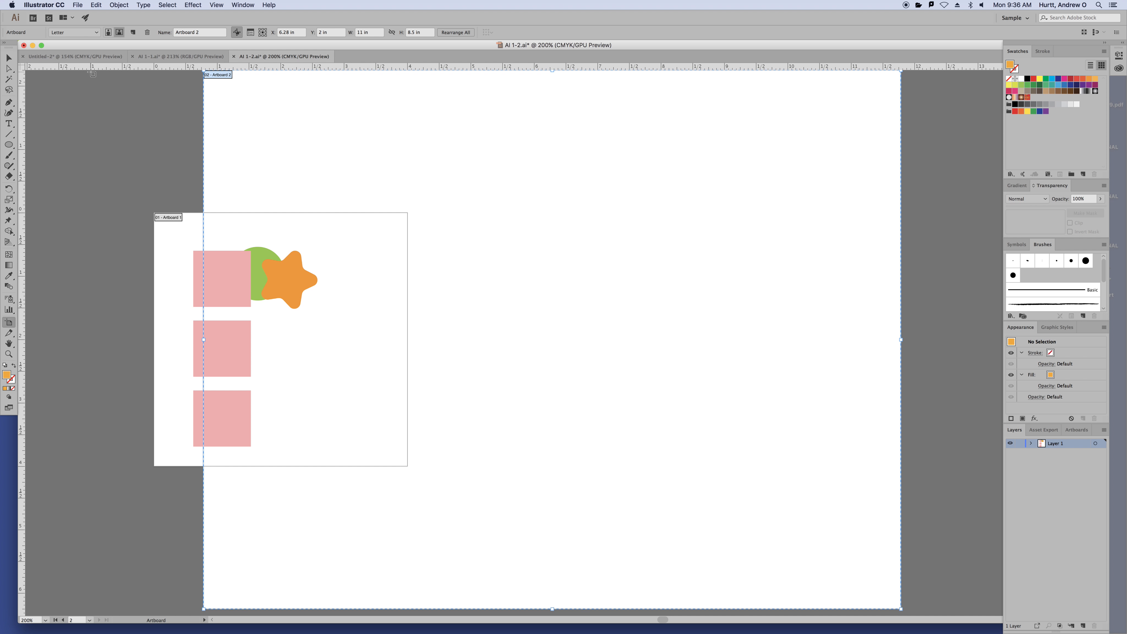
key("super+z")
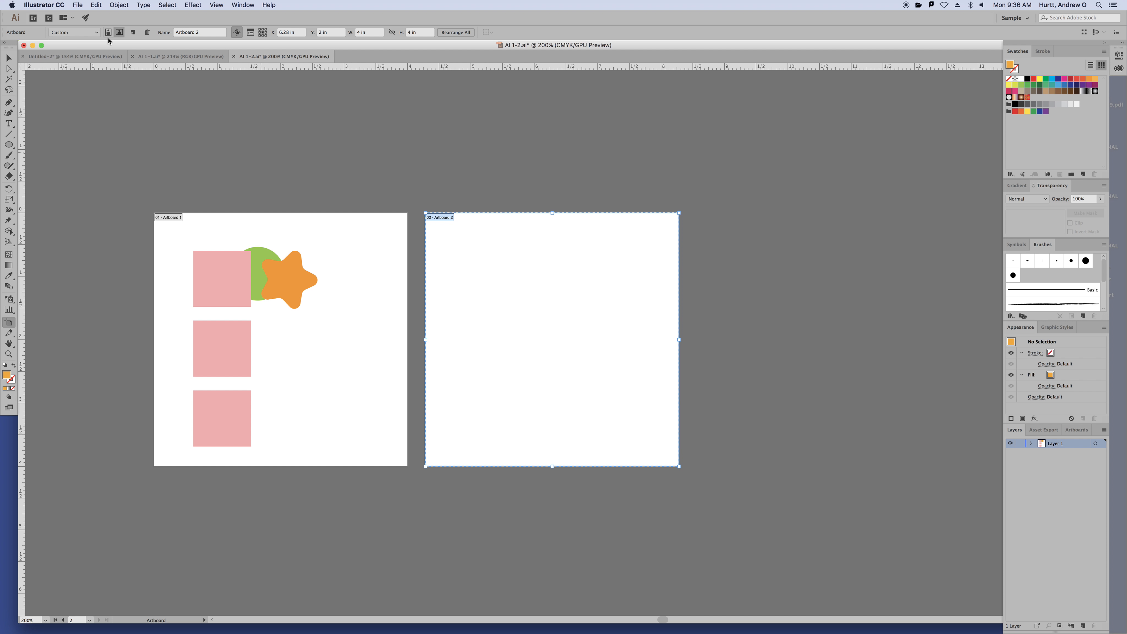
left_click(147, 32)
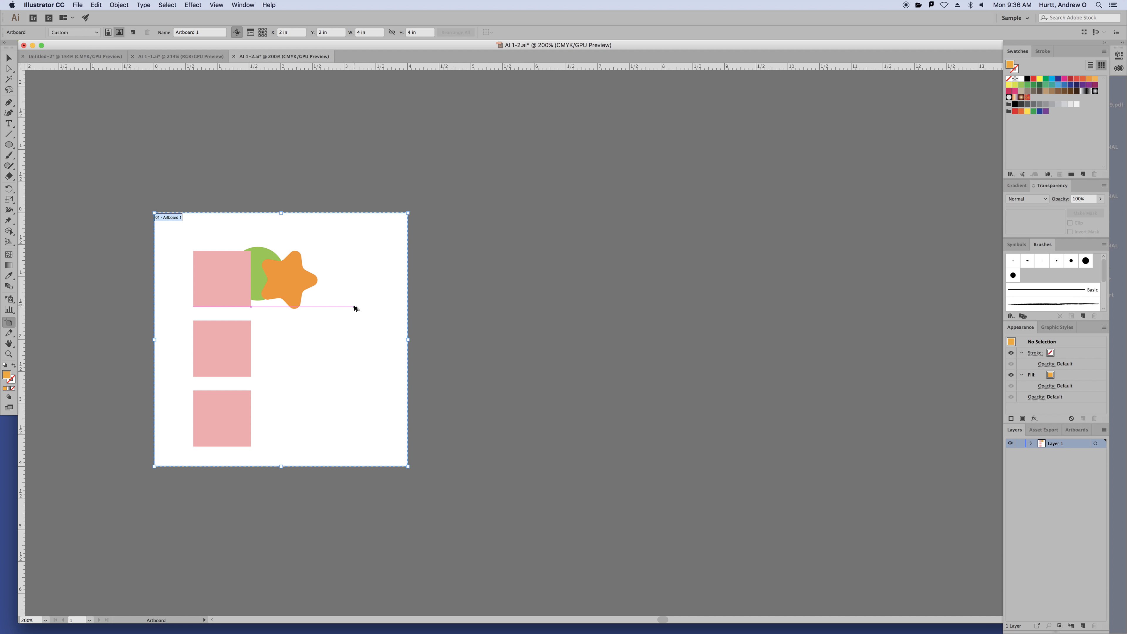
Add a new blank 4 x 4 in artboard to the right of the first, after undoing a duplicate
left_click_drag(354, 309, 646, 333)
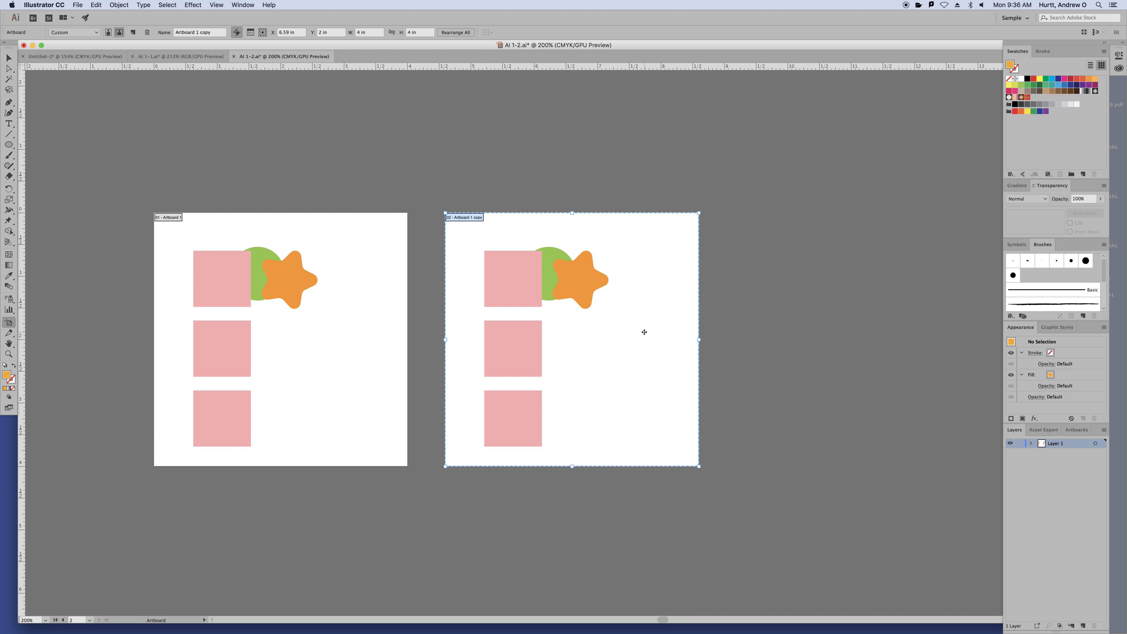
key("super+z")
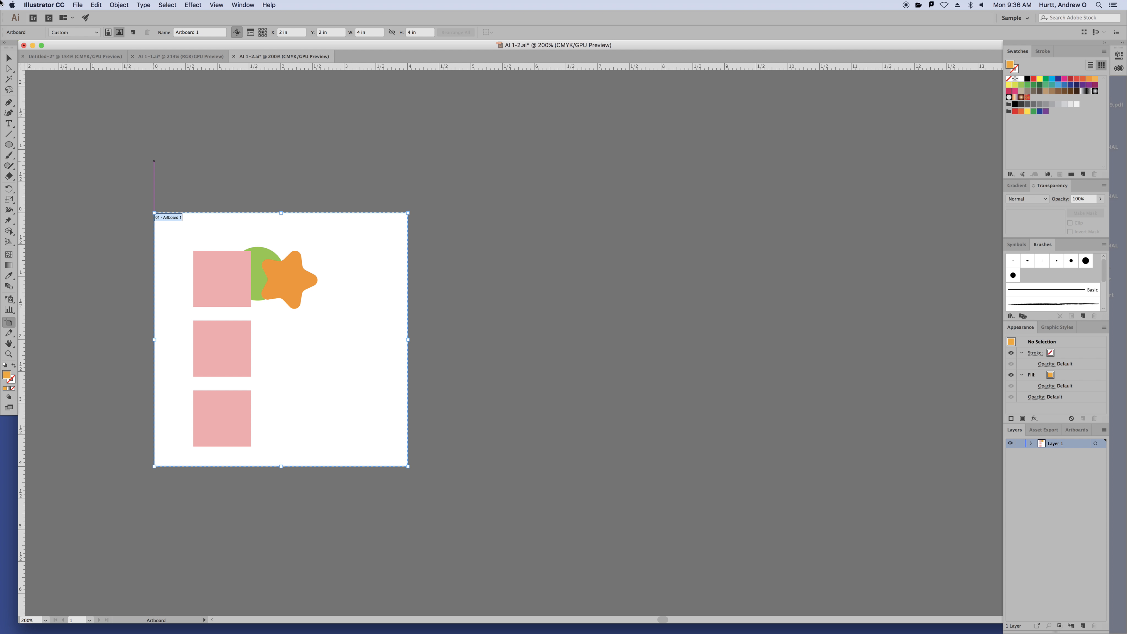
left_click(132, 32)
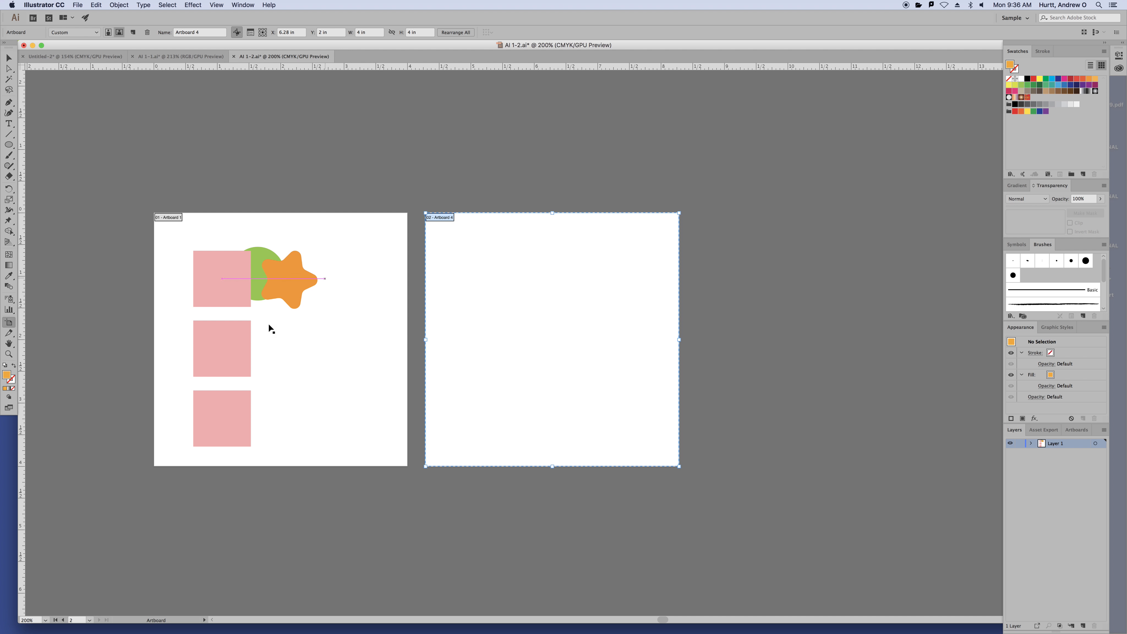
left_click(9, 60)
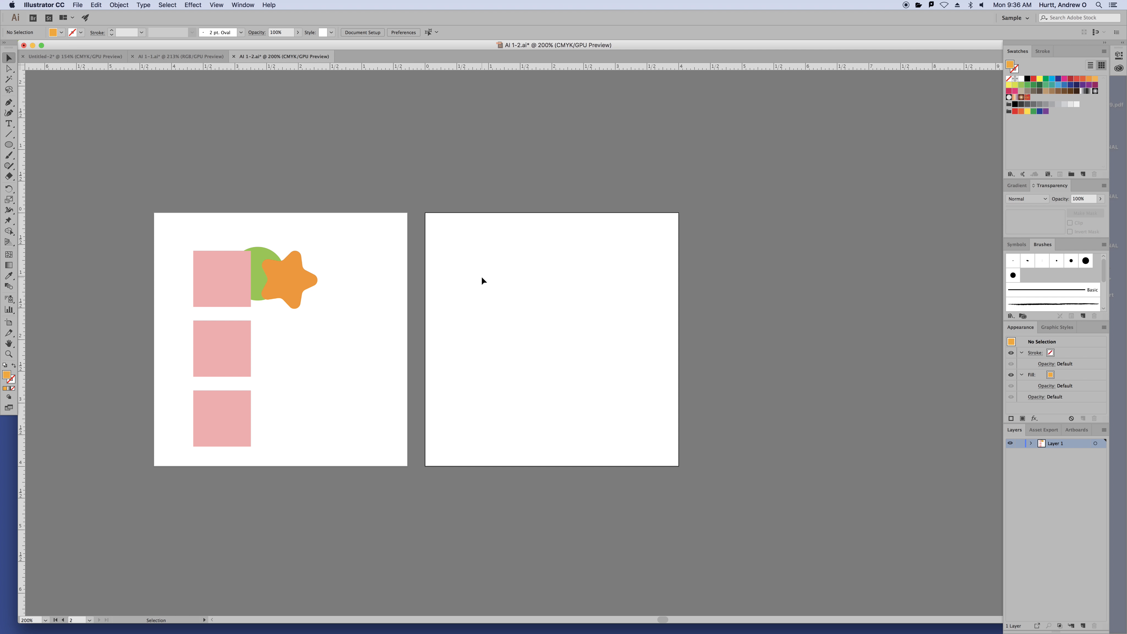
Select the orange star and fit both artboards in a widened canvas view
left_click(291, 286)
key("super+equal")
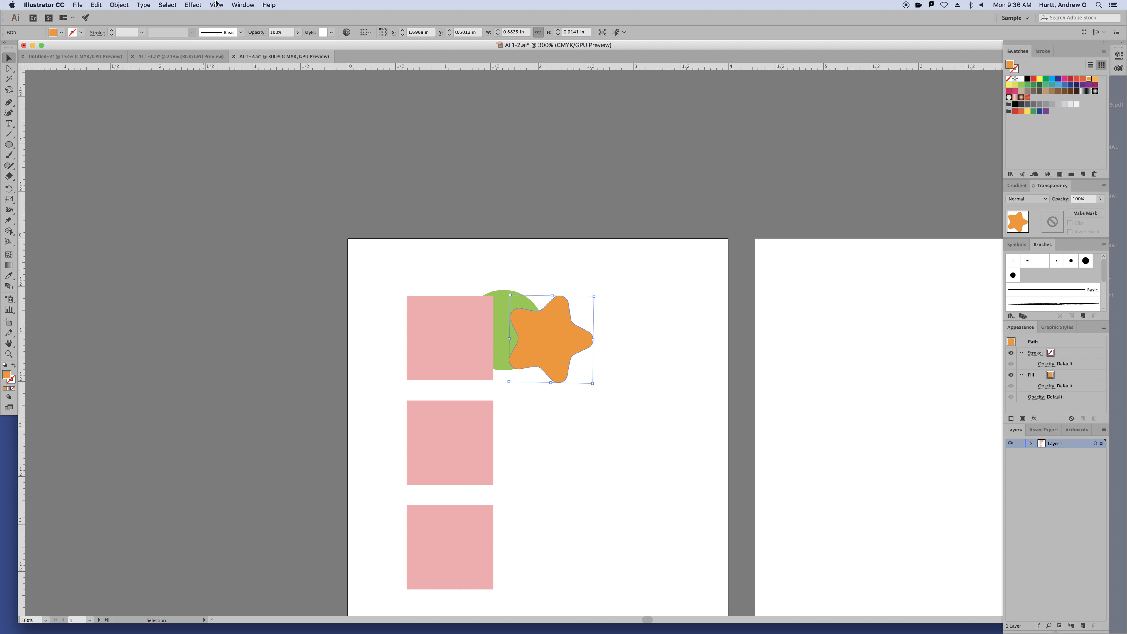
left_click(216, 5)
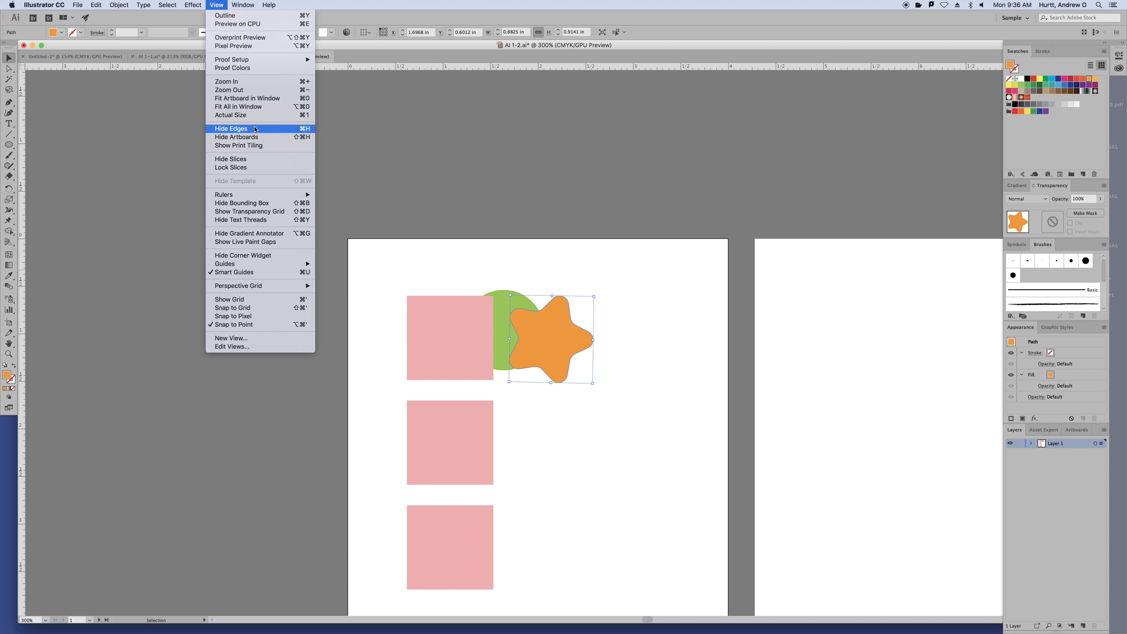
left_click(253, 107)
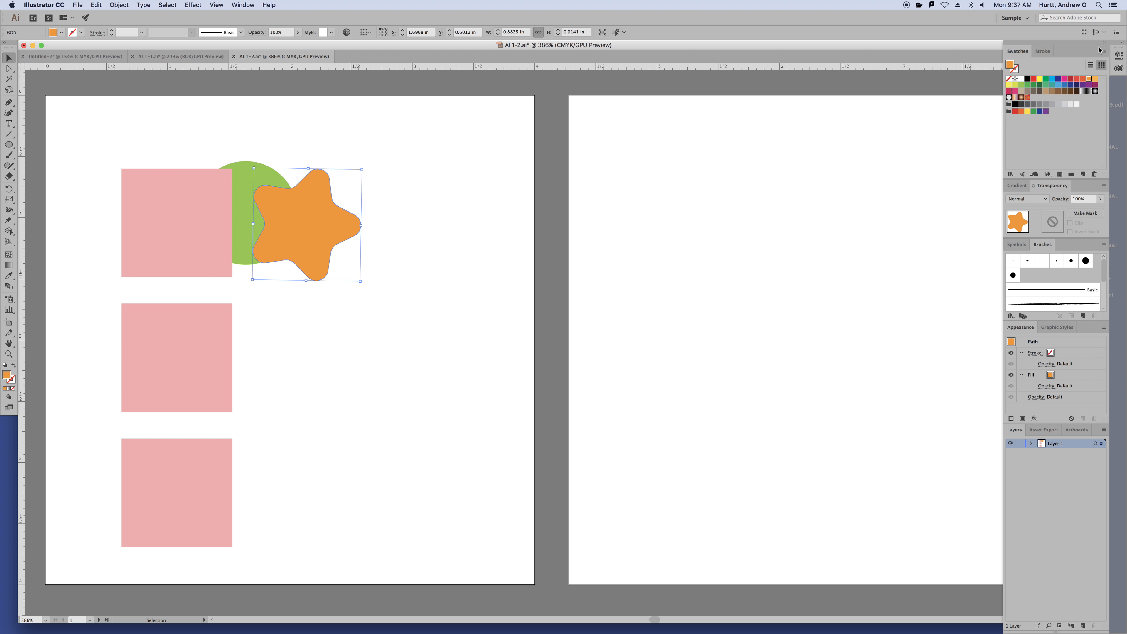
left_click(1104, 42)
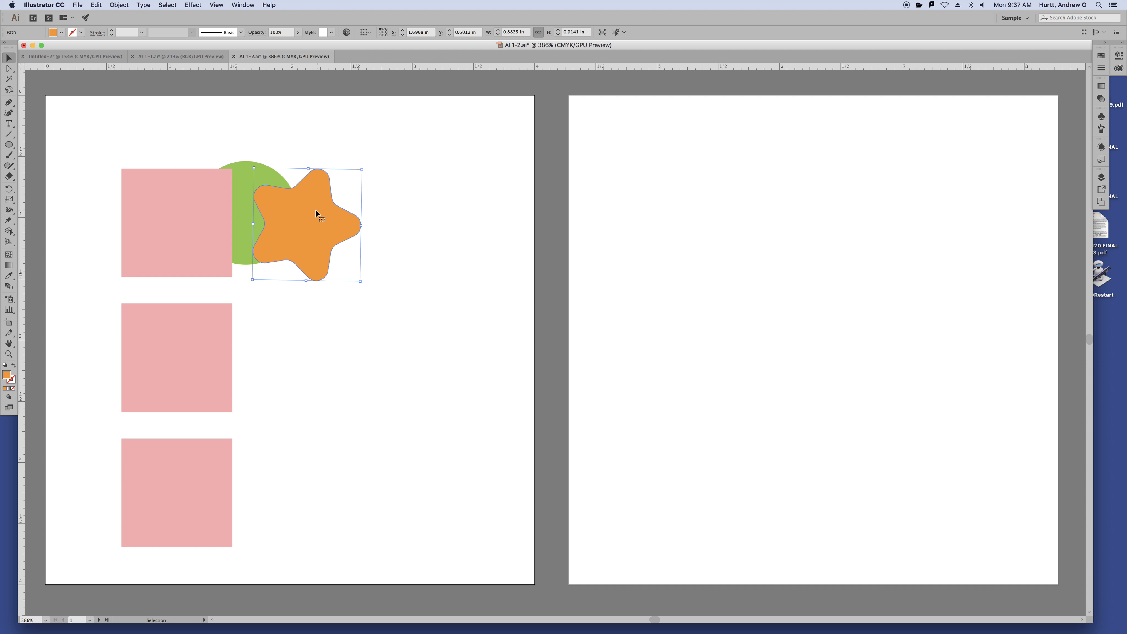
Copy the orange star and make artboard 2 the active artboard
key("super+c")
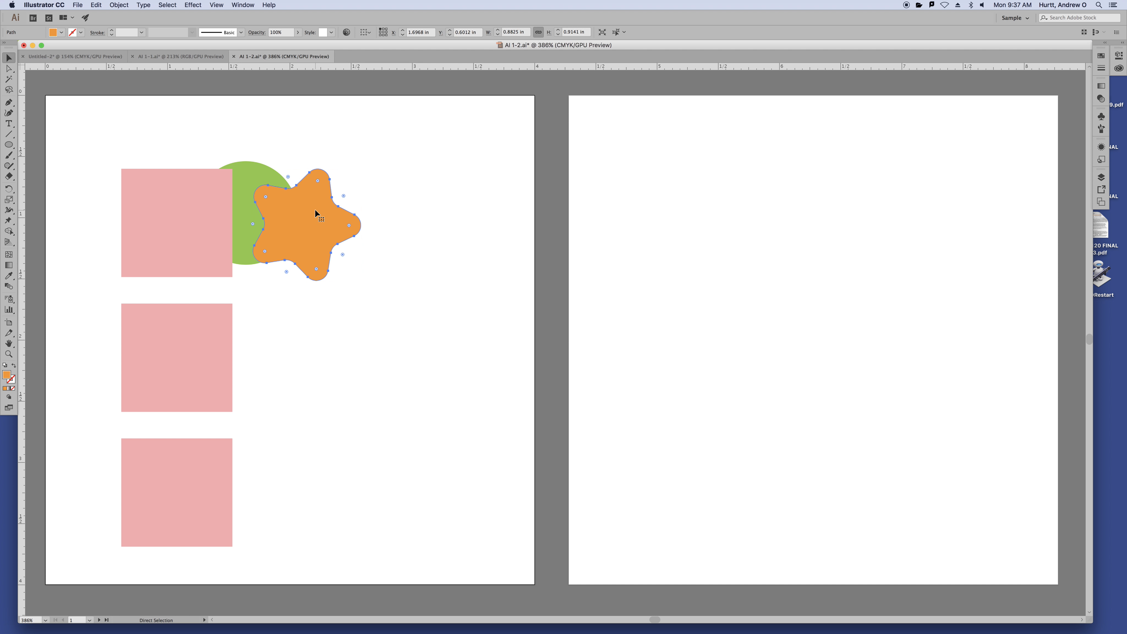
key("a")
left_click(98, 6)
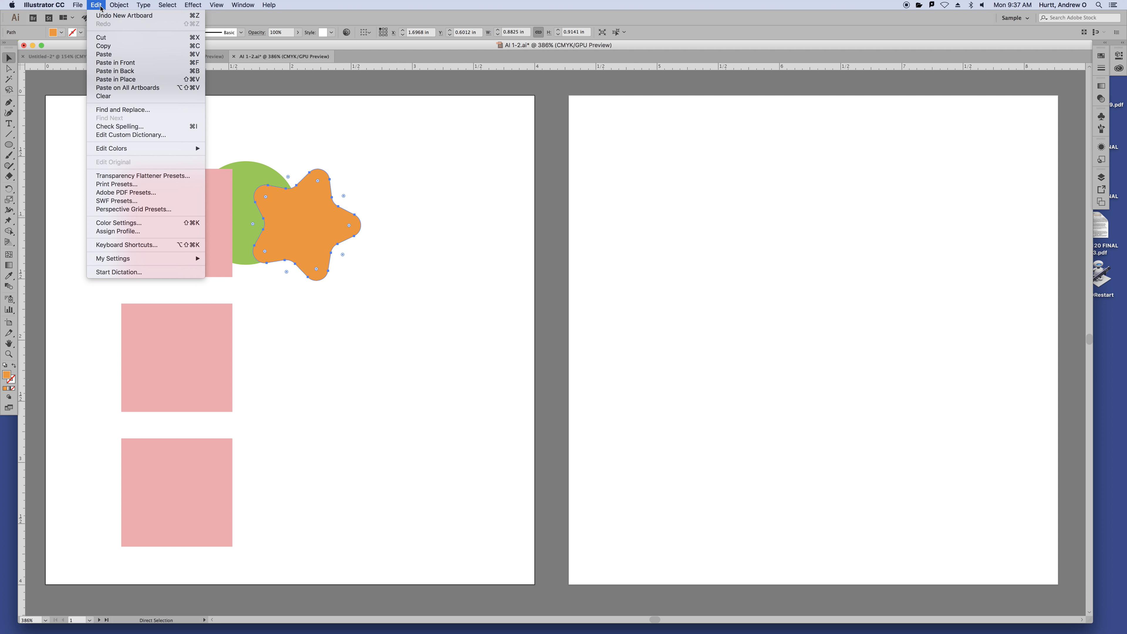
left_click(395, 185)
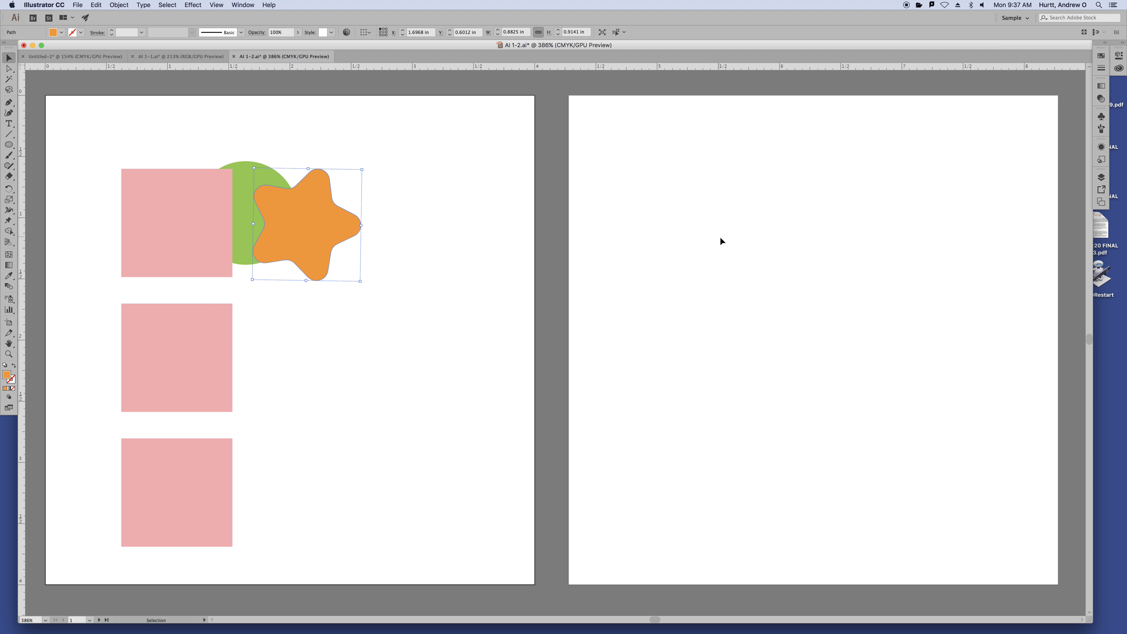
left_click(721, 237)
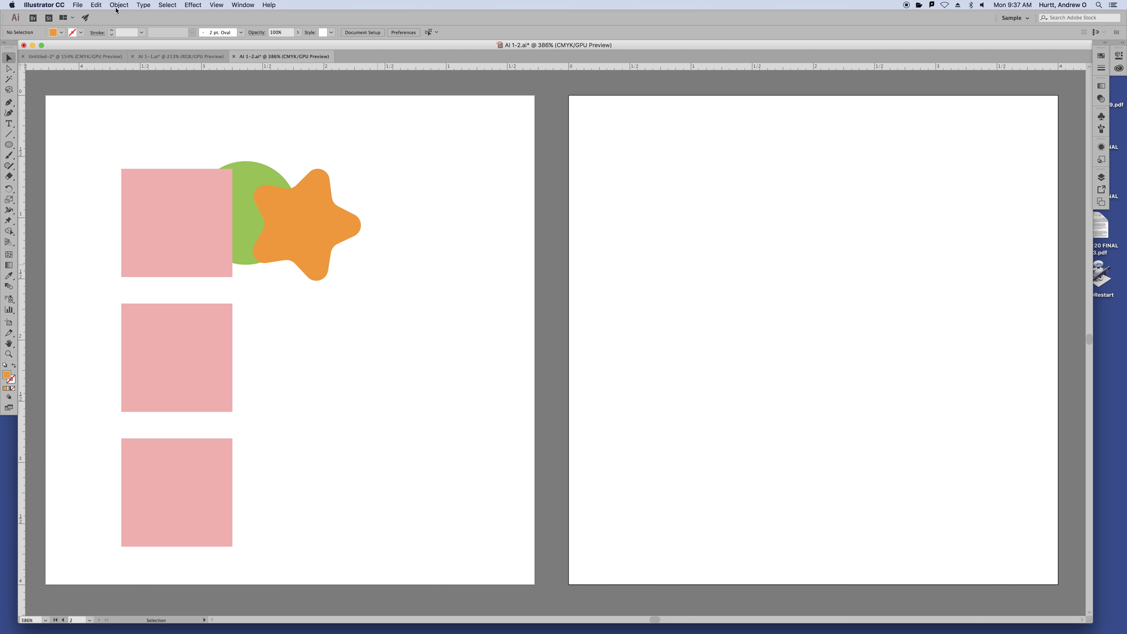
Paste the star in place on artboard 2 and select the copy
left_click(96, 6)
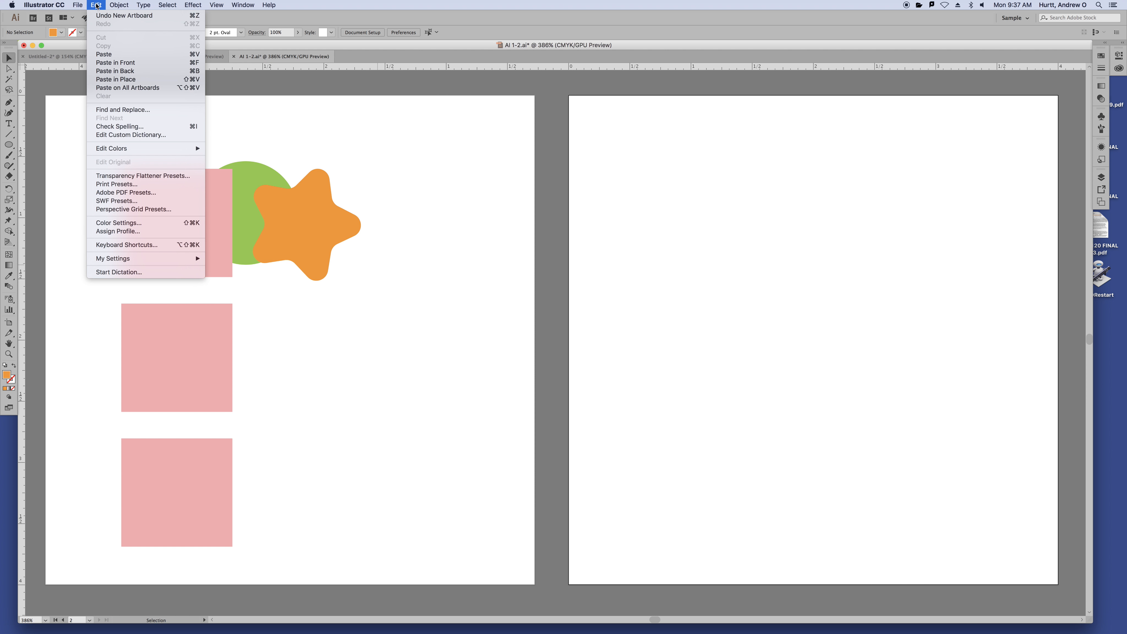
left_click(113, 80)
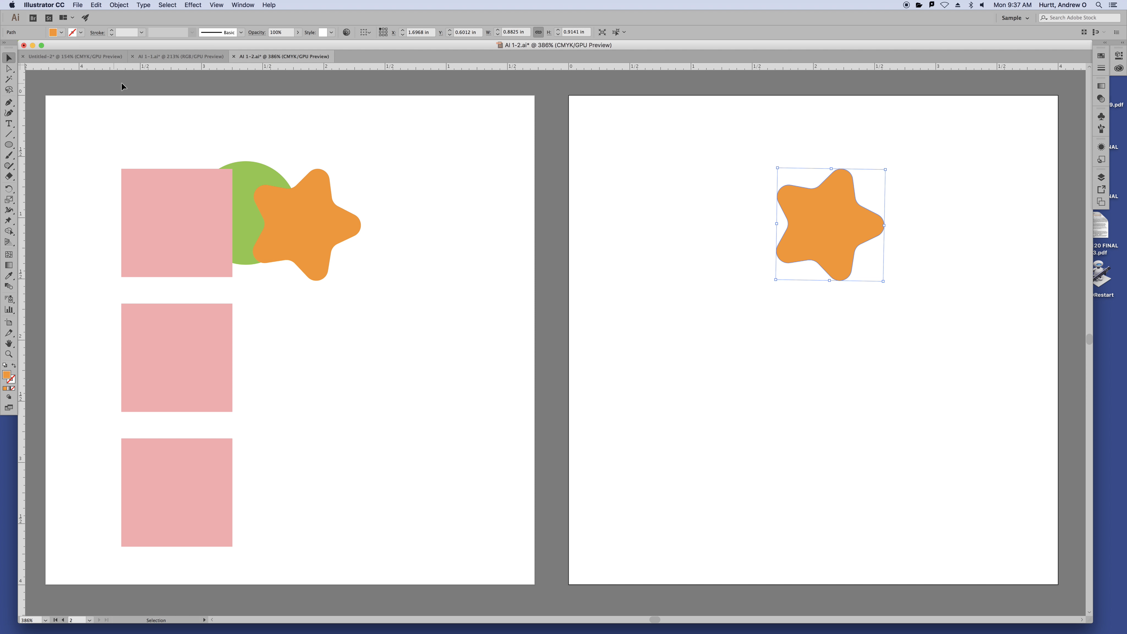
left_click(722, 156)
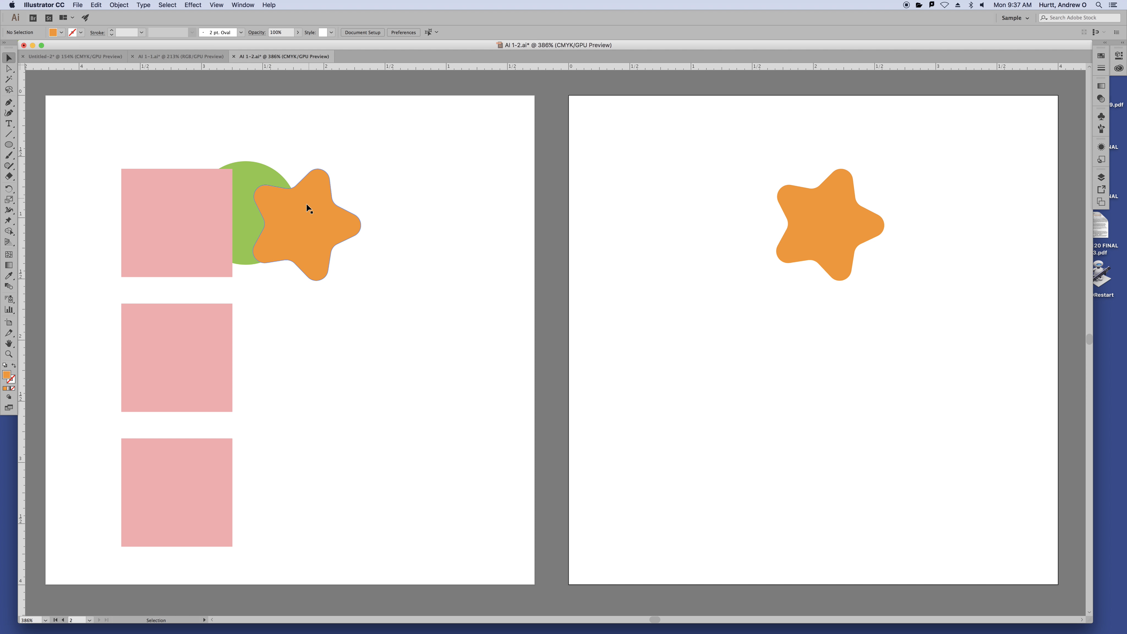
left_click(804, 225)
Delete the star copy and move the original star to artboard 1's top-left over the top square
key("Delete")
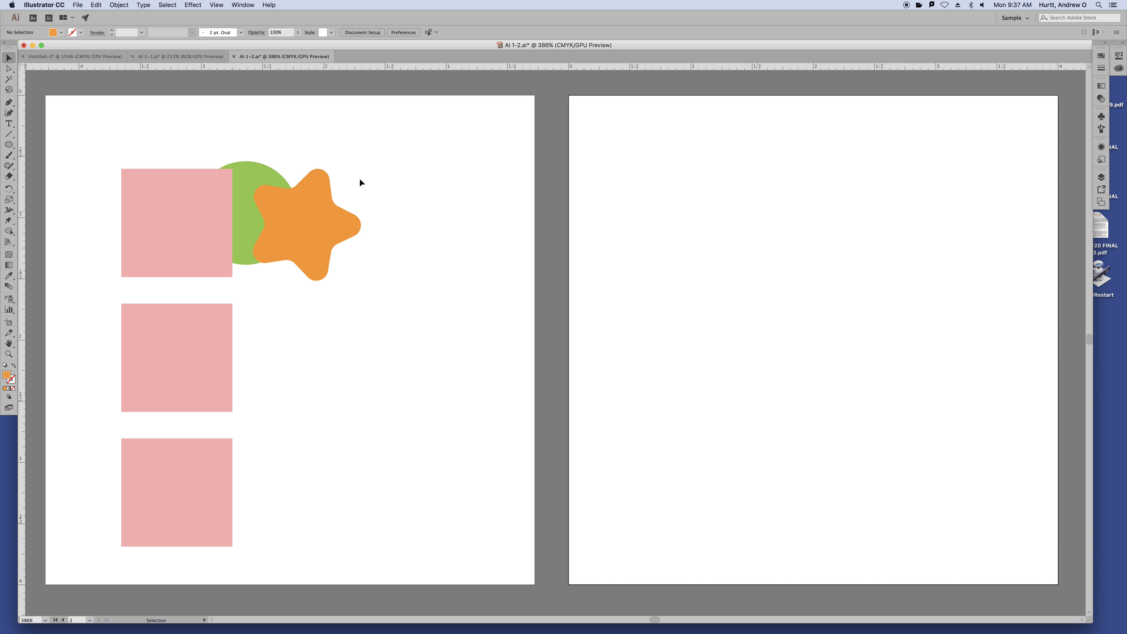
left_click_drag(293, 227, 136, 169)
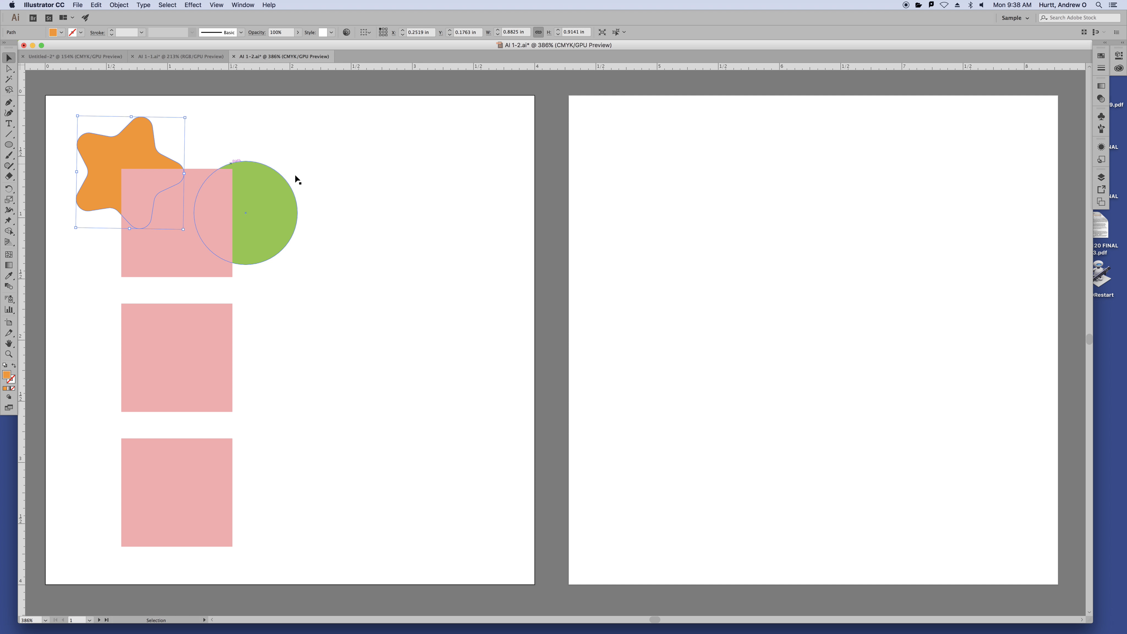
left_click(344, 185)
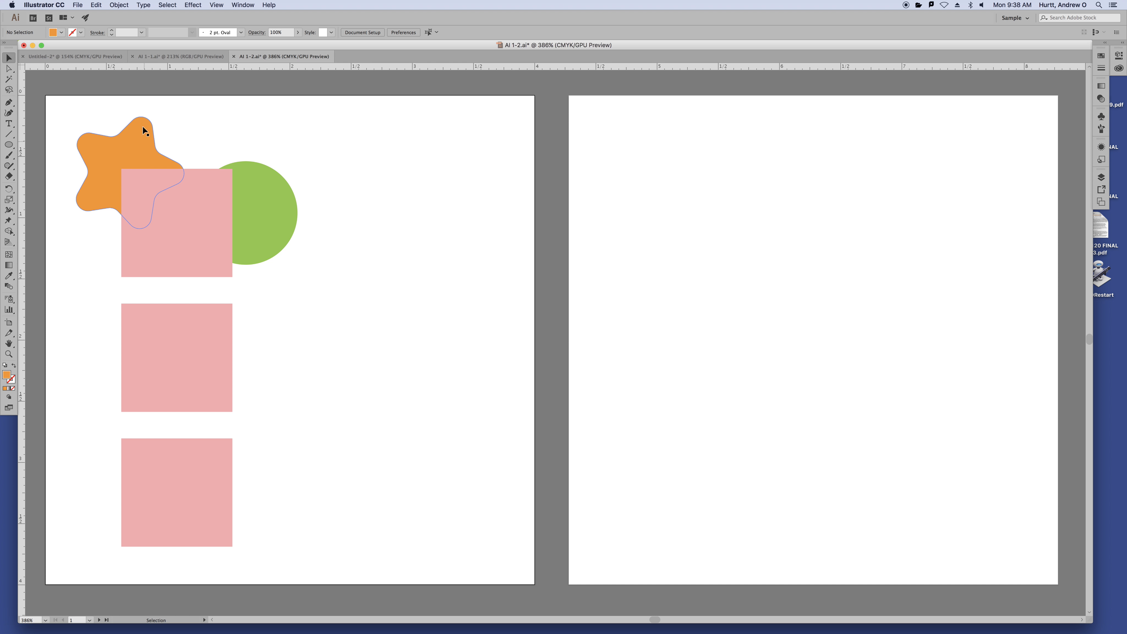
left_click(140, 154)
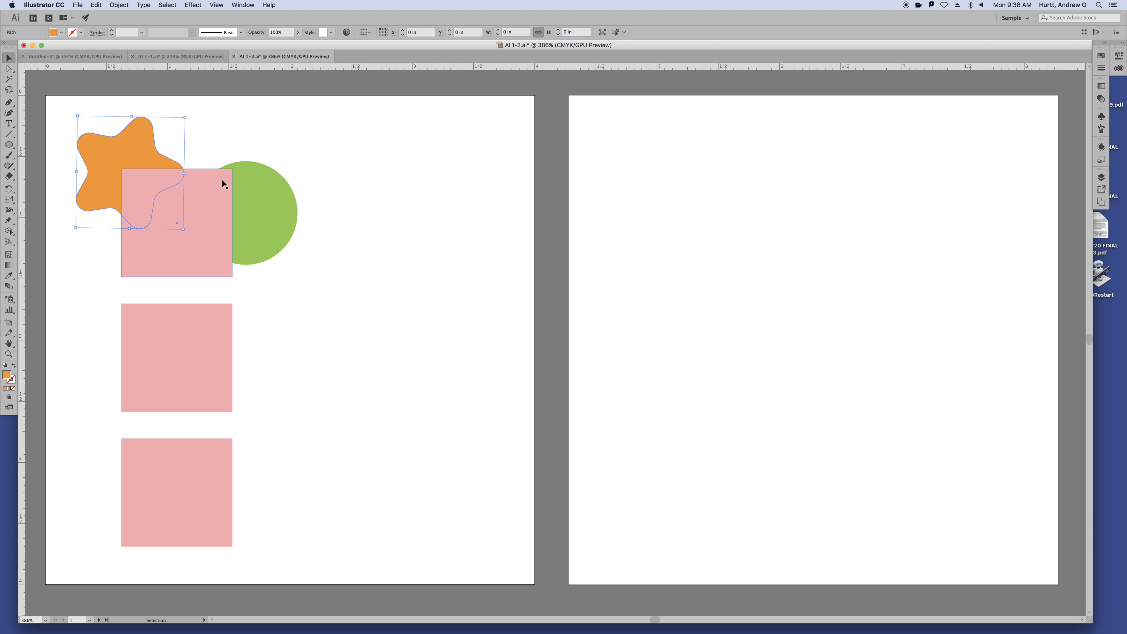
Paste the star in place on artboard 2 and verify its position at X 0.2519 in, Y 0.1763 in
left_click(709, 234)
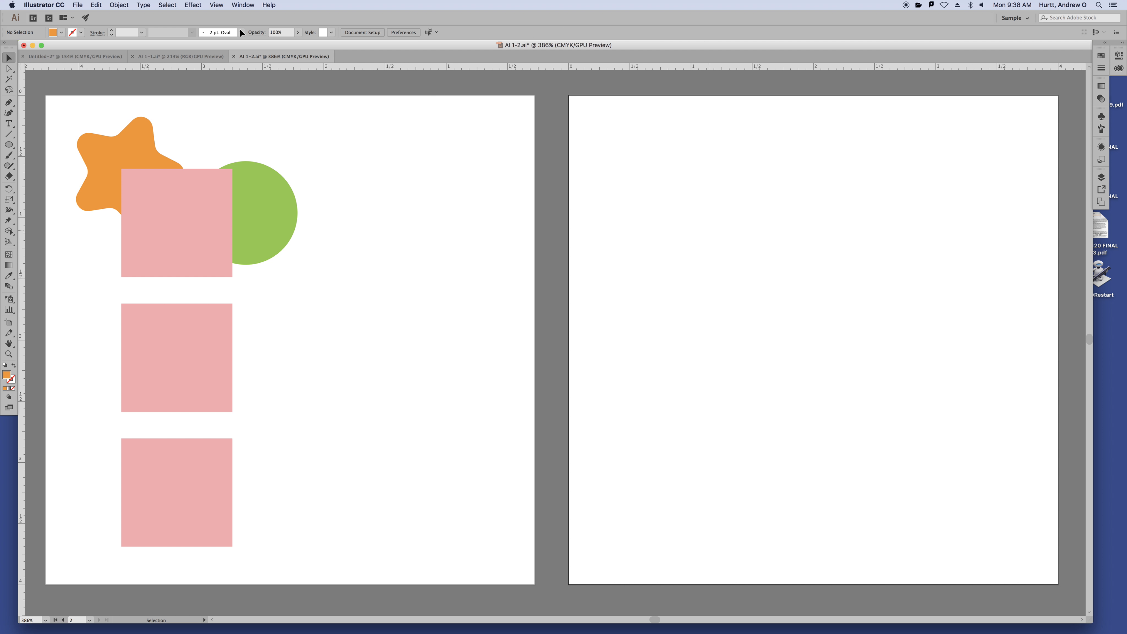
left_click(118, 7)
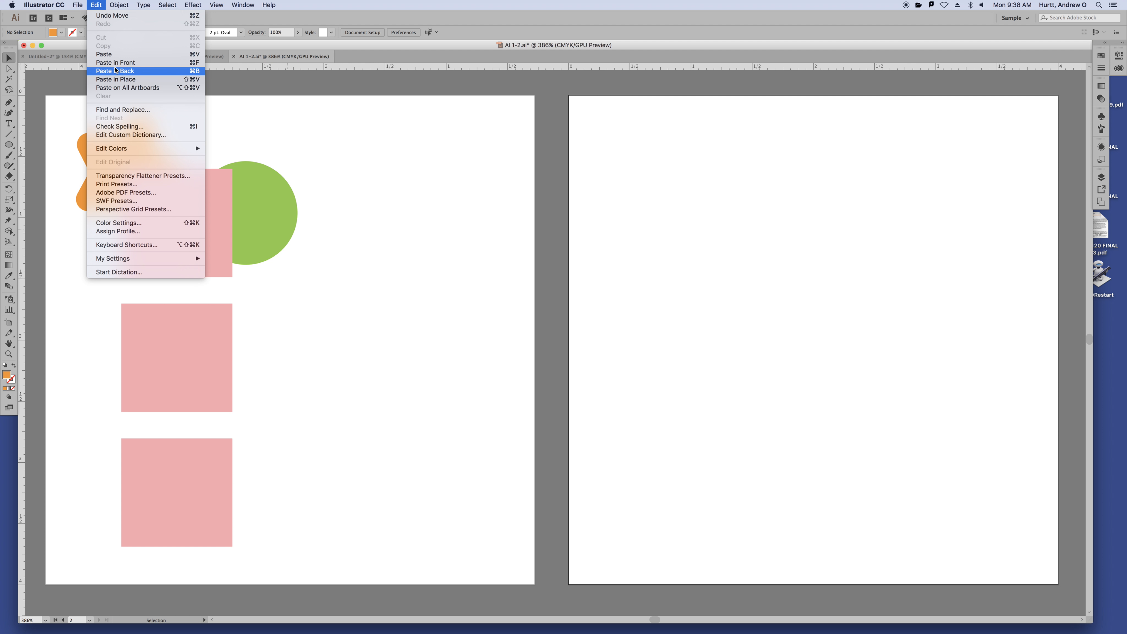
left_click(115, 79)
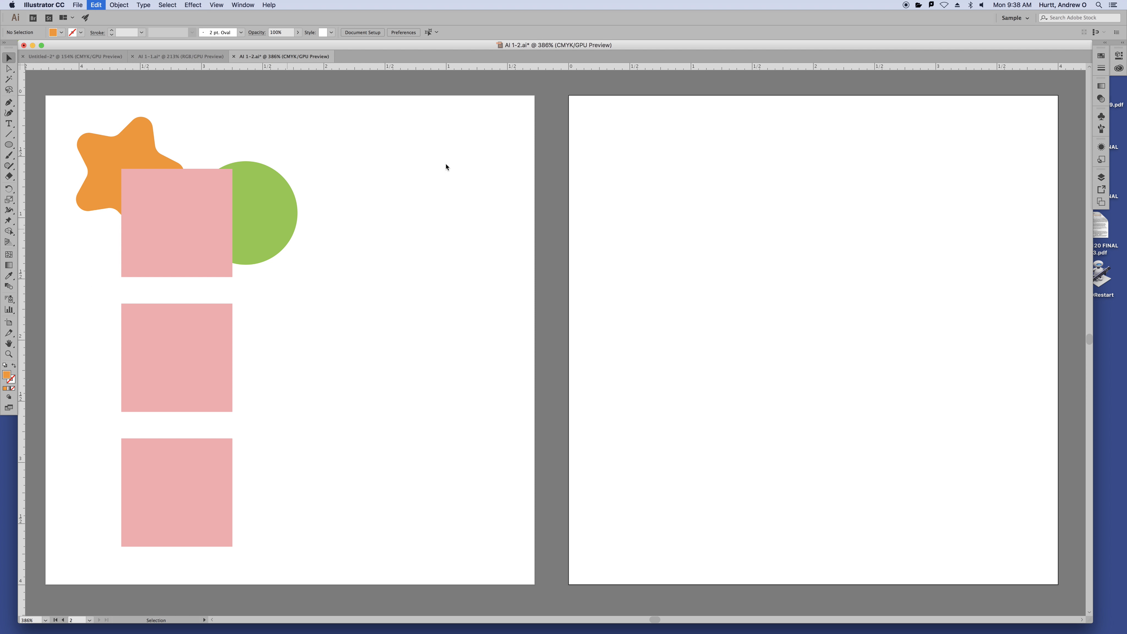
left_click(852, 200)
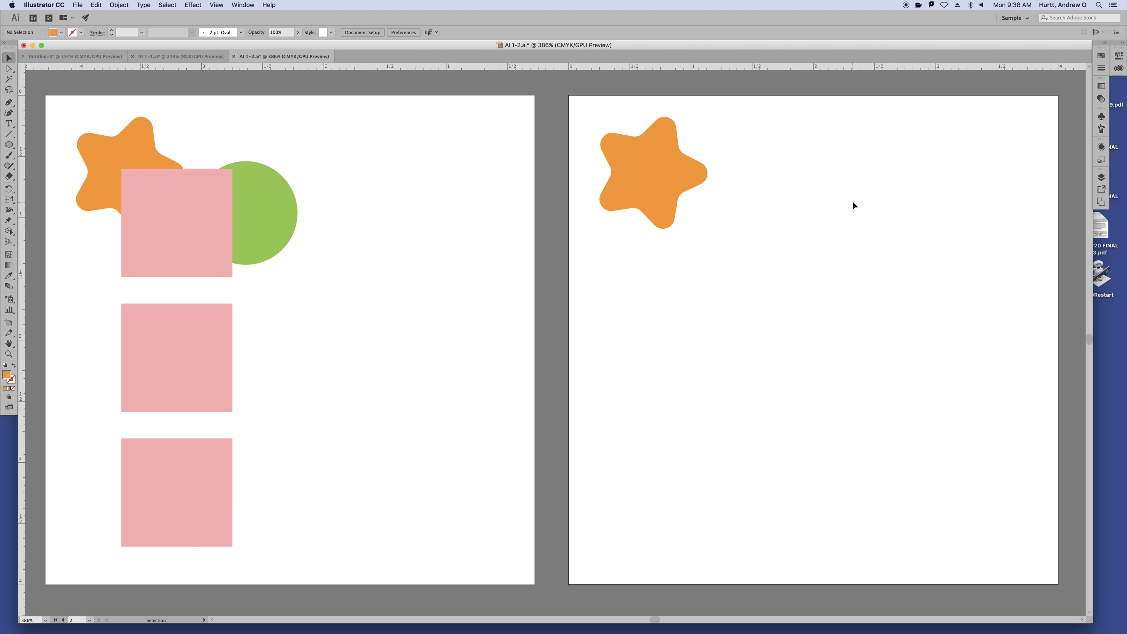
key("a")
key("super+minus")
key("super+minus")
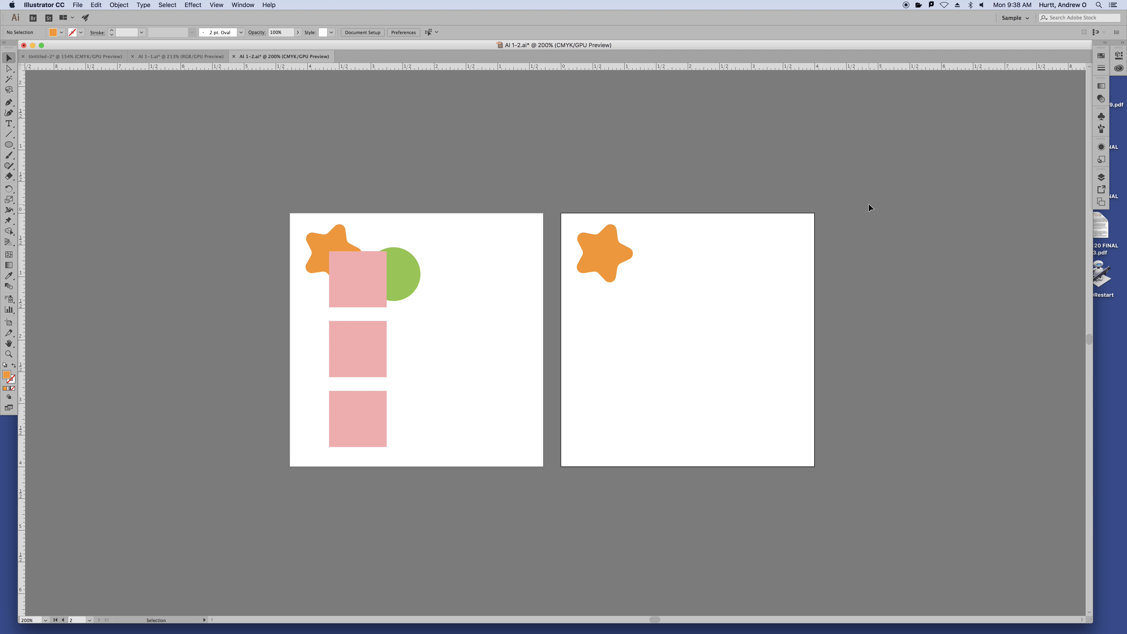
left_click(620, 244)
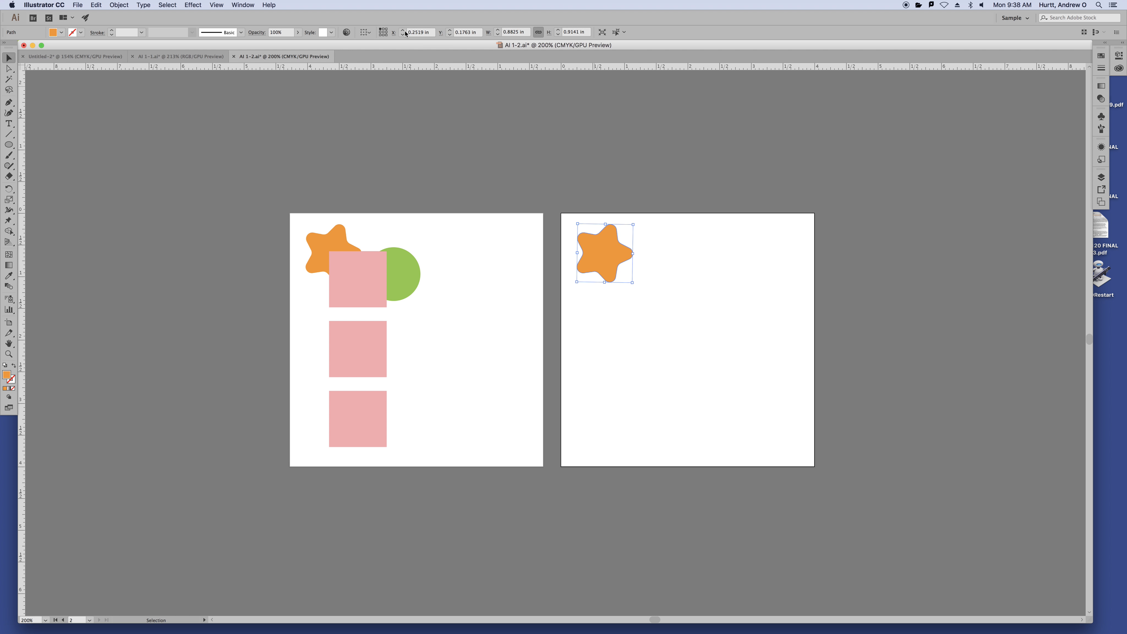
left_click(471, 32)
Copy the middle pink square and Paste in Place onto artboard 2 at its matching position
left_click(369, 359)
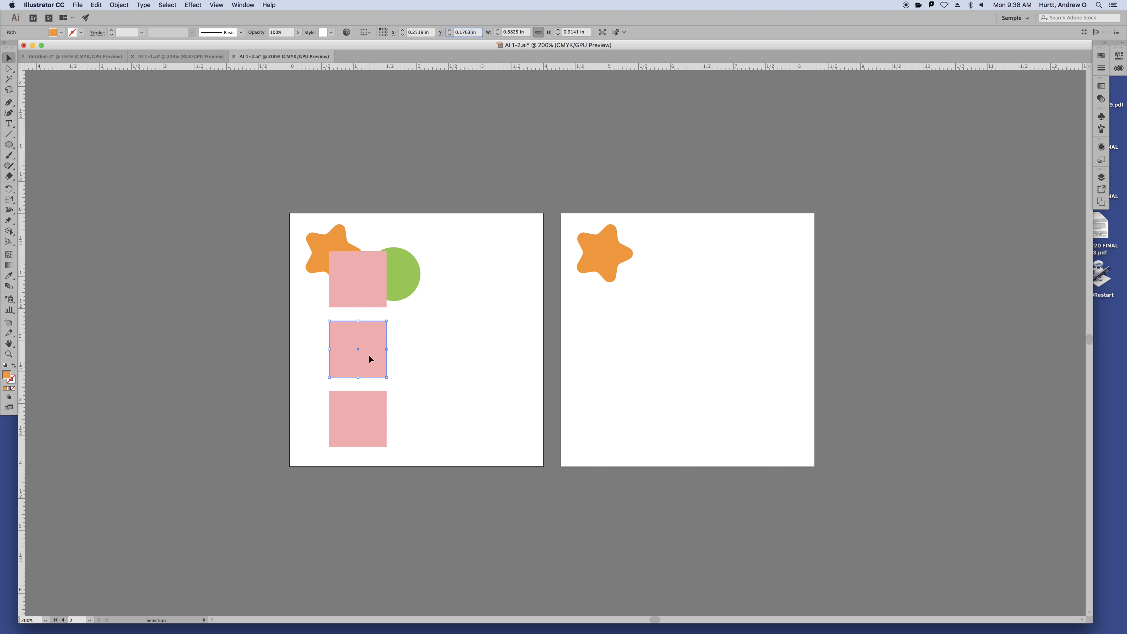
left_click(740, 377)
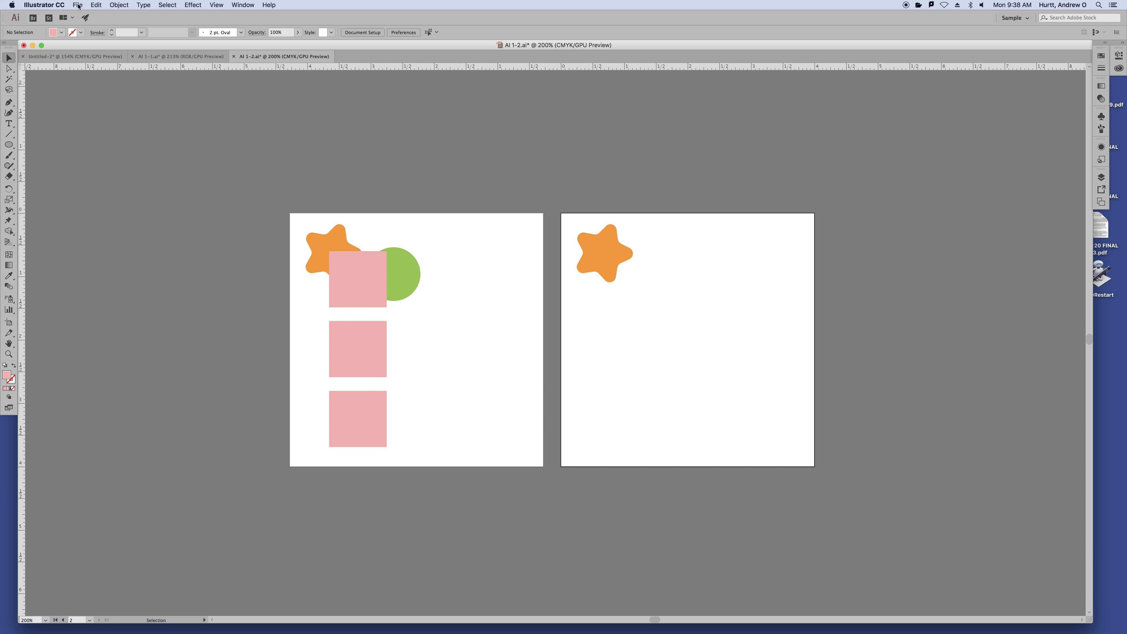
left_click(96, 5)
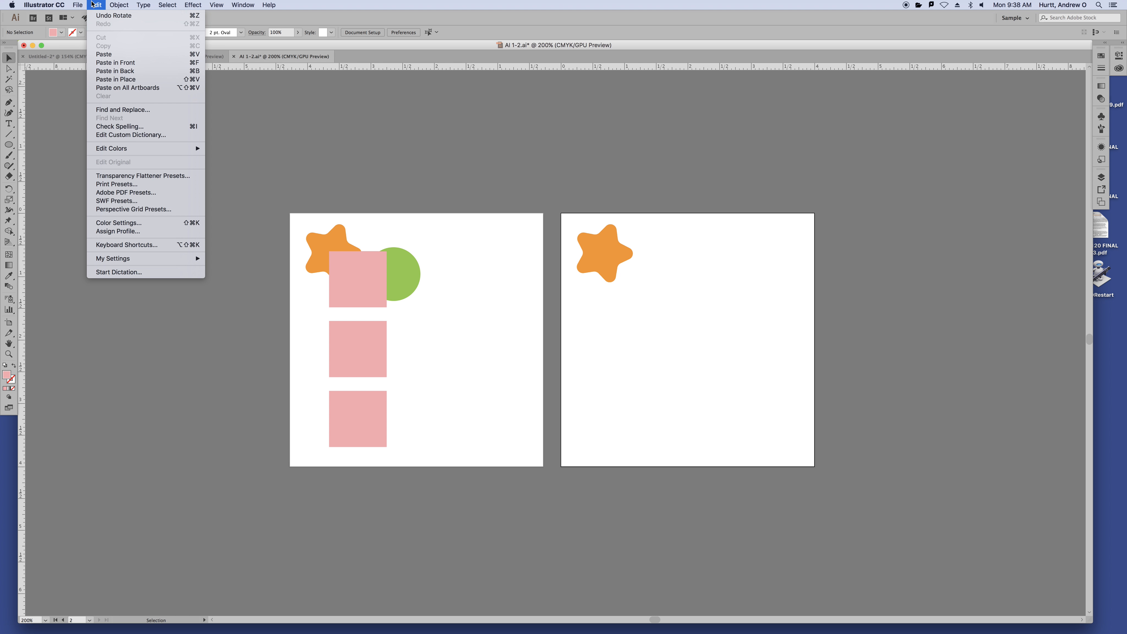
left_click(102, 80)
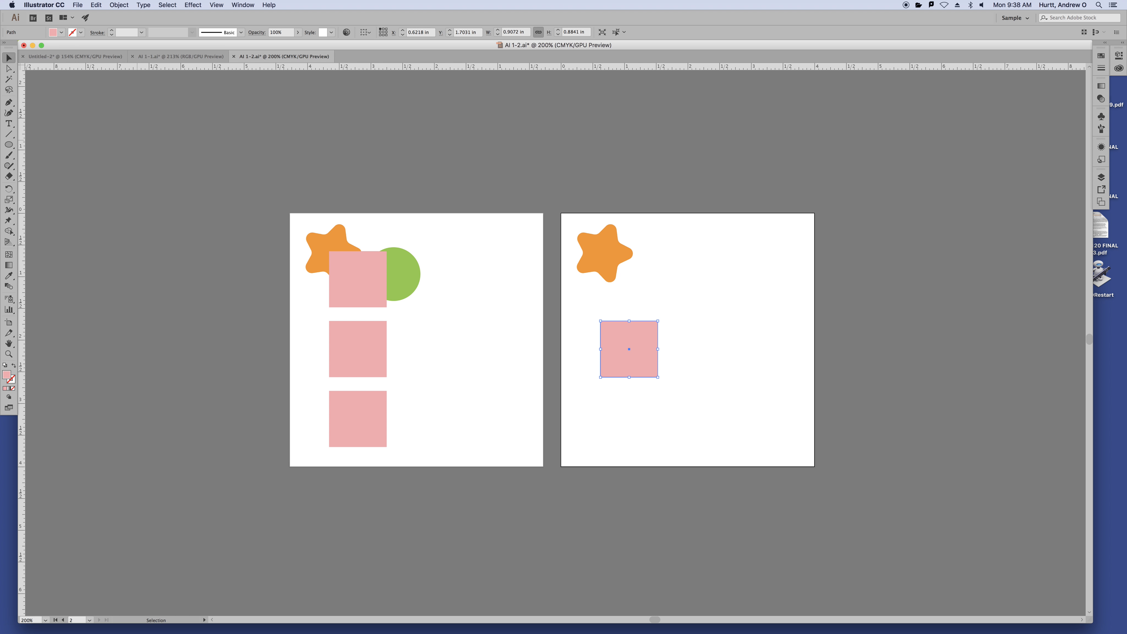
Deselect the pasted square and zoom and pan so both artboards are centred in view
left_click(468, 250)
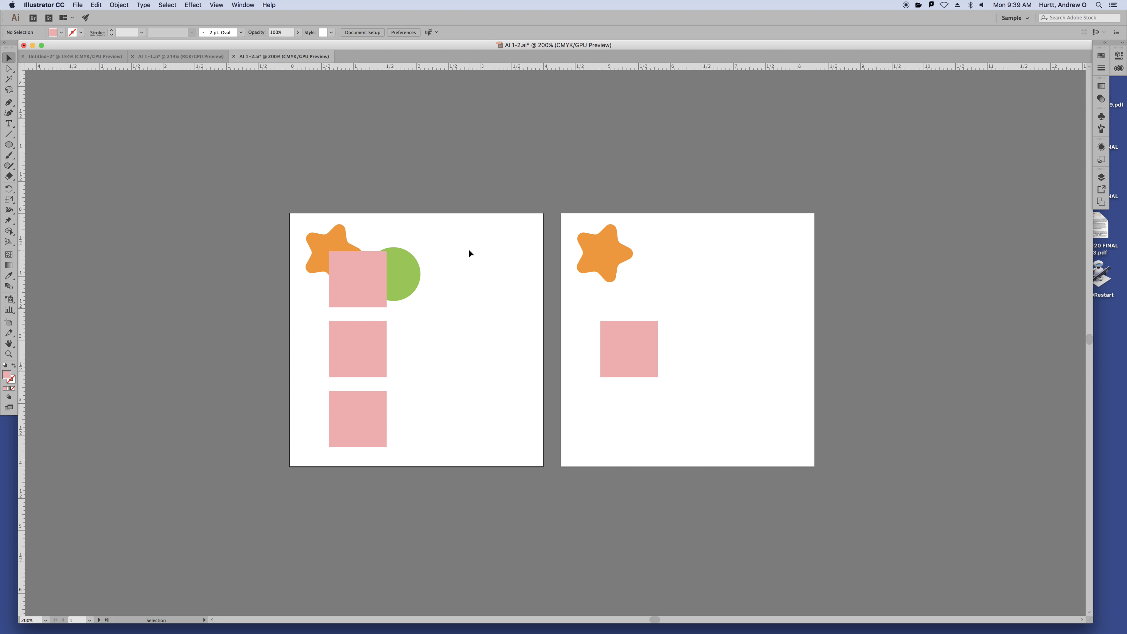
key("super+equal")
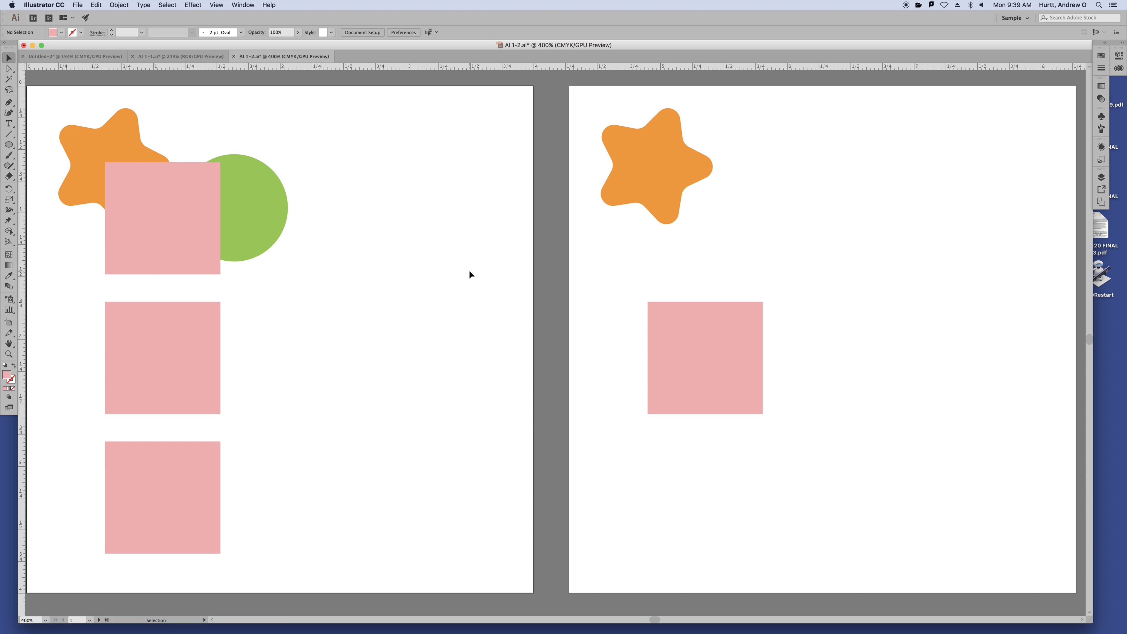
key("super+minus")
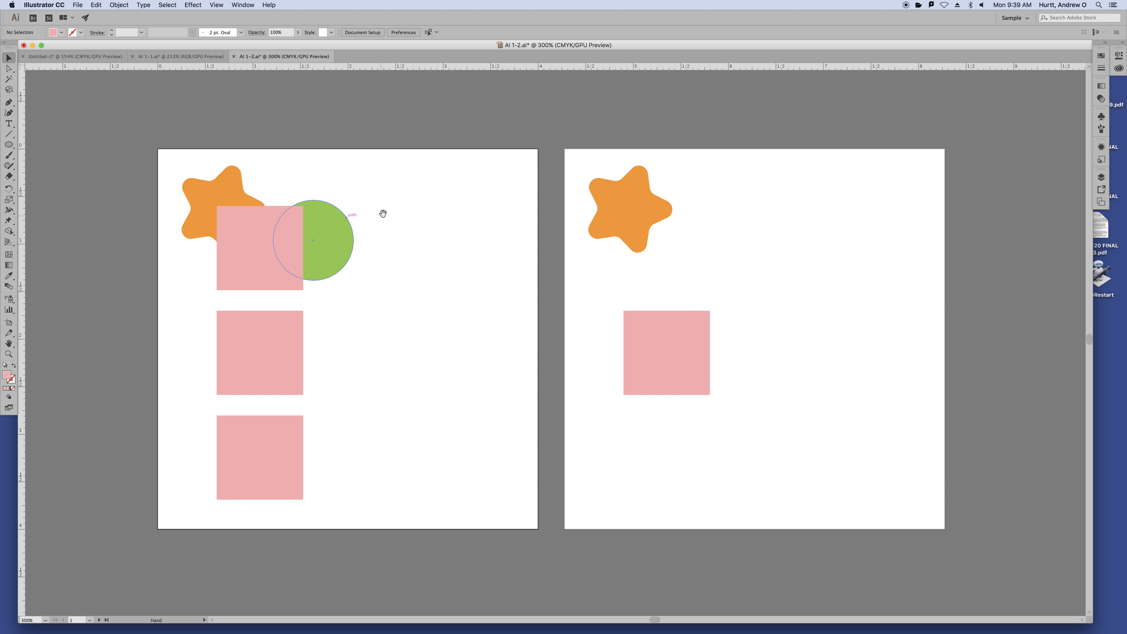
left_click_drag(383, 213, 424, 176)
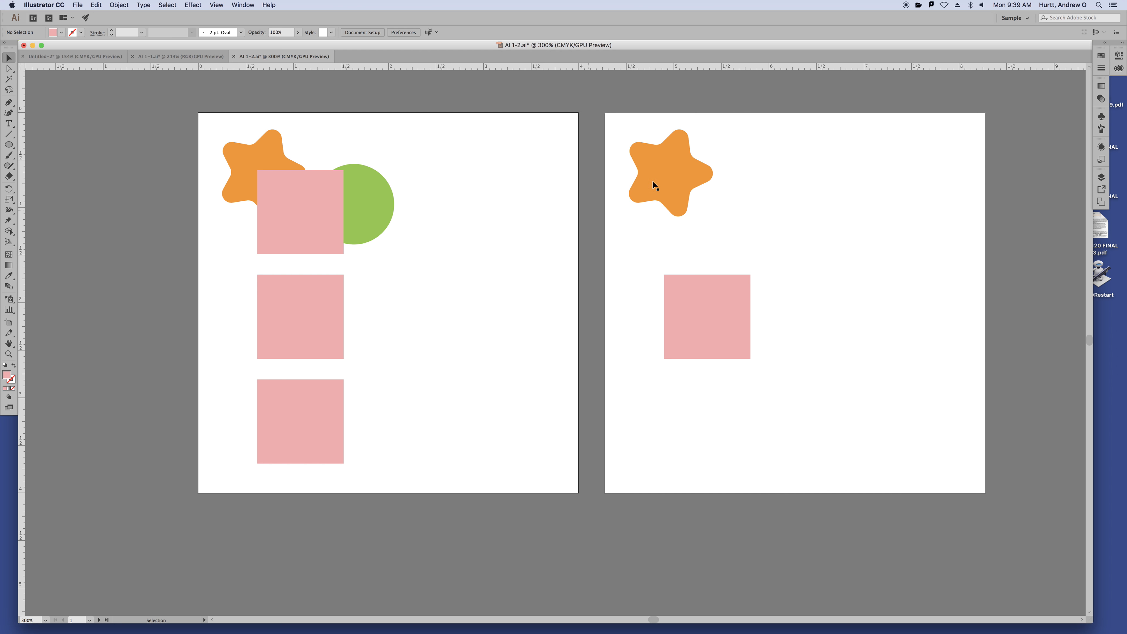
Select the orange star on artboard 2 and bring up the Reflect dialog
left_click(677, 169)
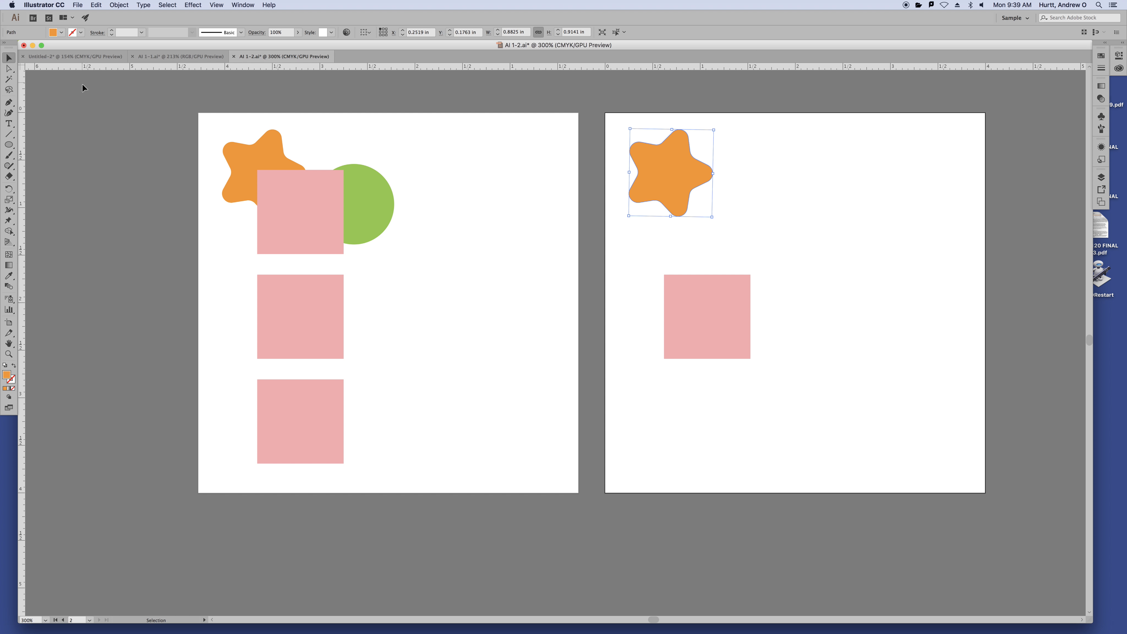
left_click(119, 5)
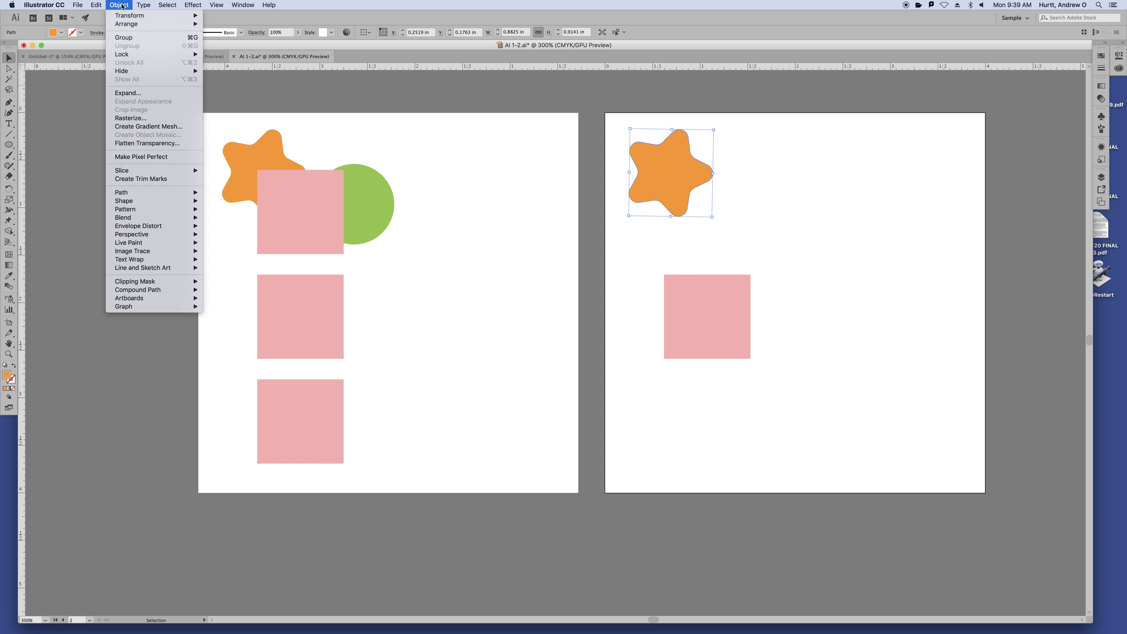
mouse_move(120, 15)
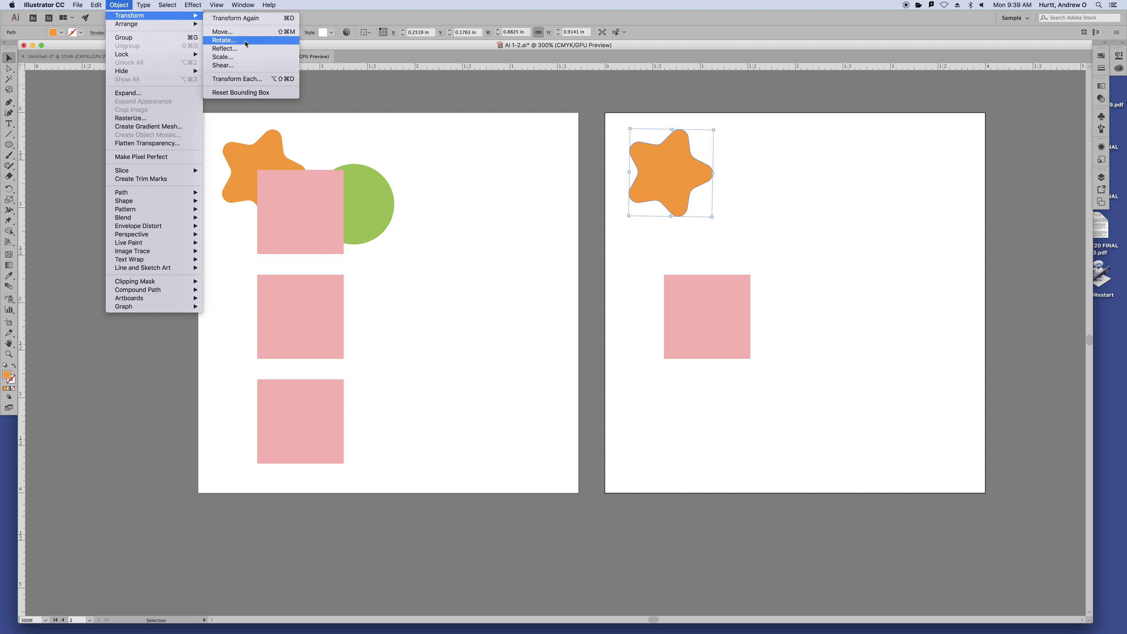
left_click(249, 48)
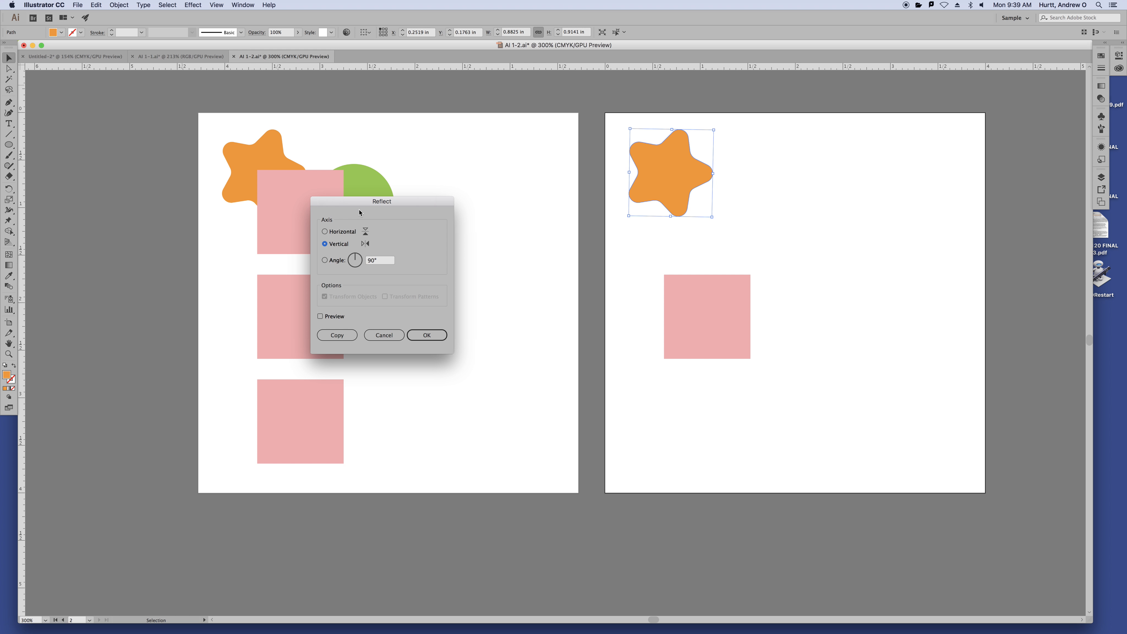
Preview horizontal versus vertical reflections, then apply a Vertical-axis reflection to the star
left_click(321, 317)
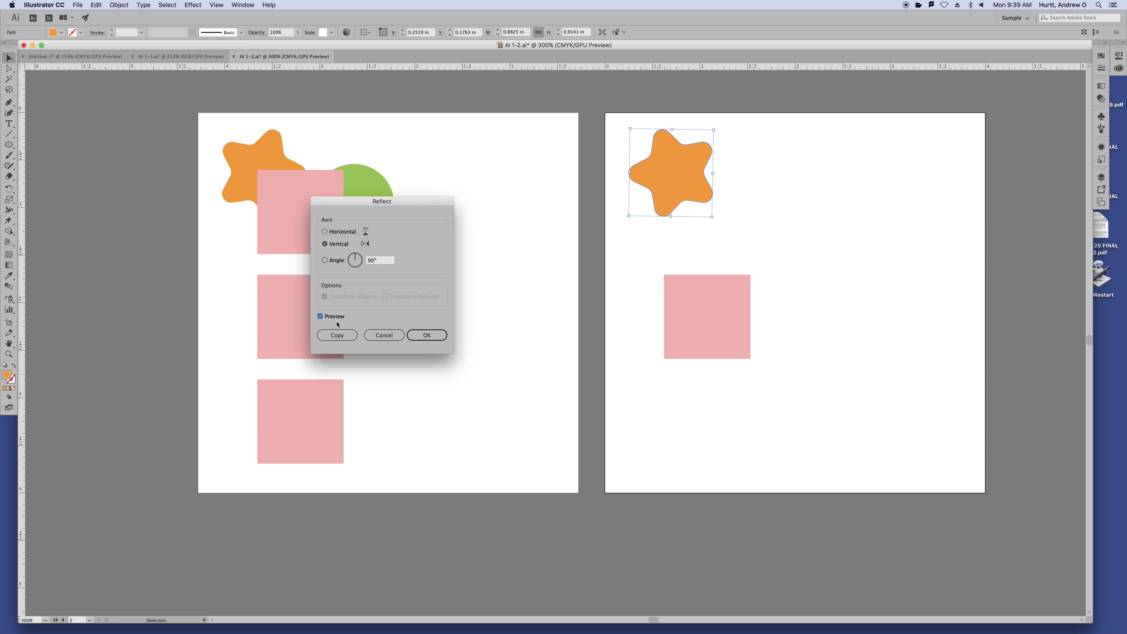
left_click(321, 317)
left_click(320, 317)
left_click(342, 232)
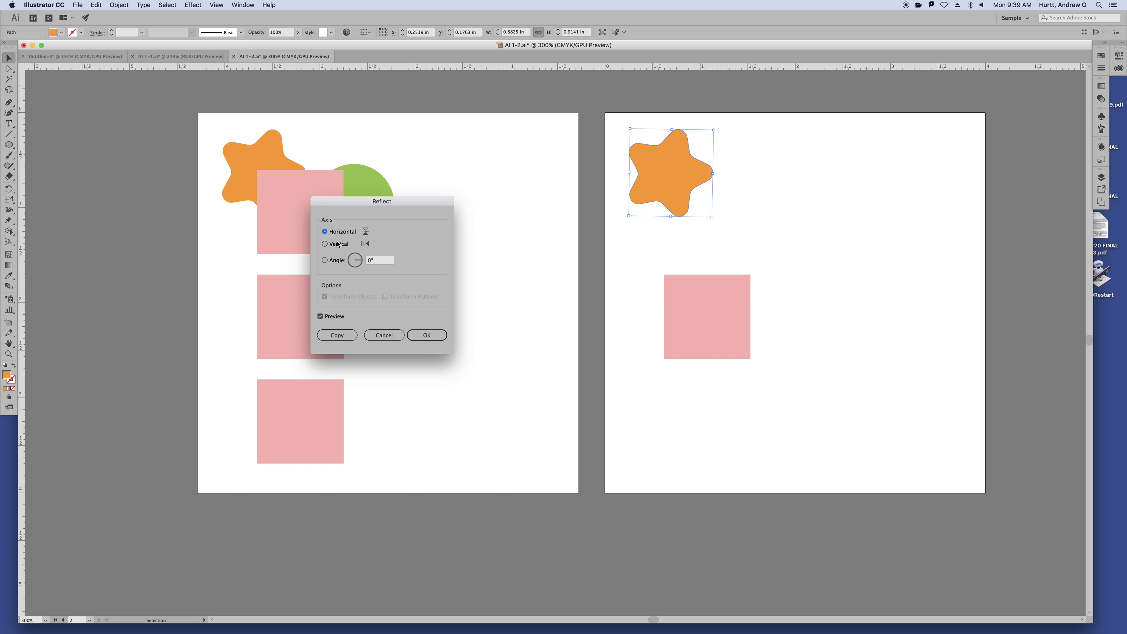
left_click(338, 245)
left_click(339, 233)
left_click(338, 247)
left_click(338, 234)
left_click(328, 245)
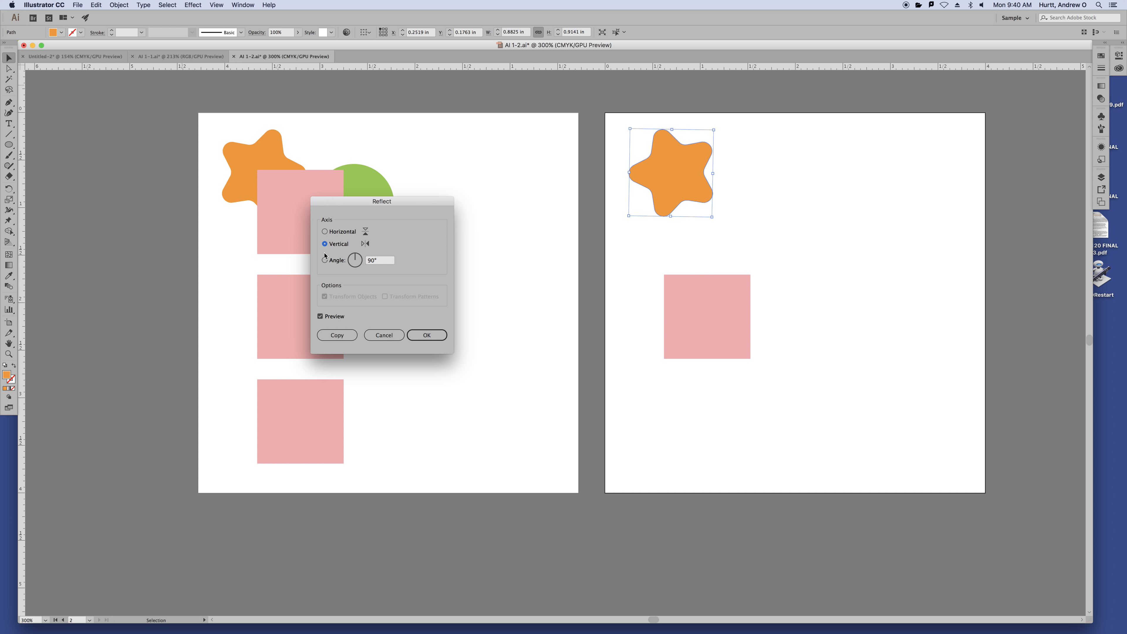
left_click(320, 316)
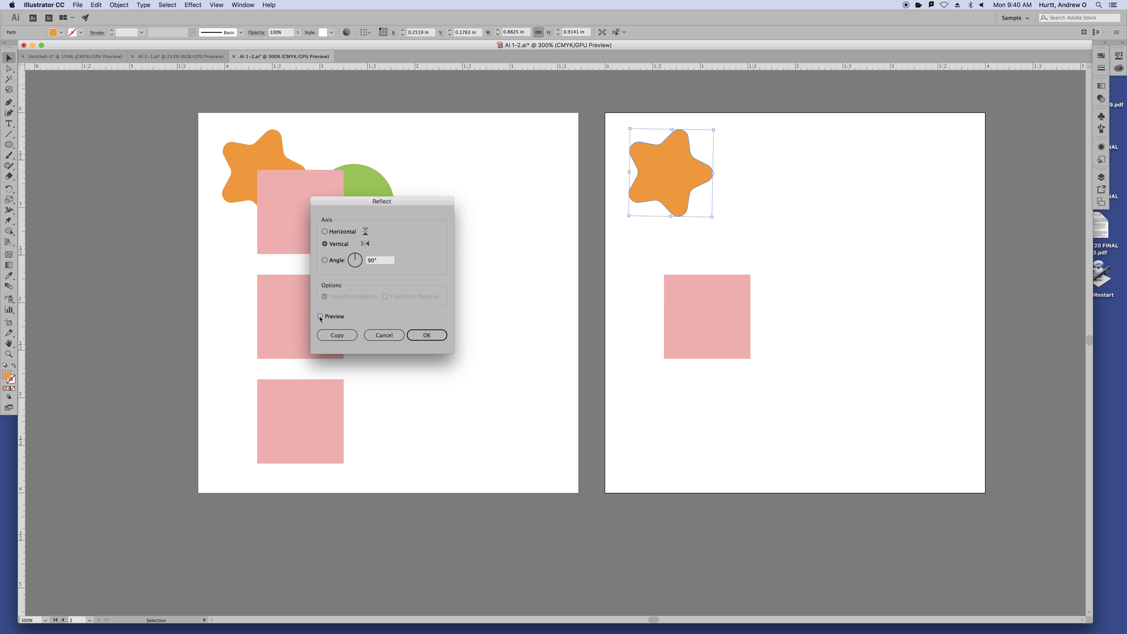
left_click(321, 317)
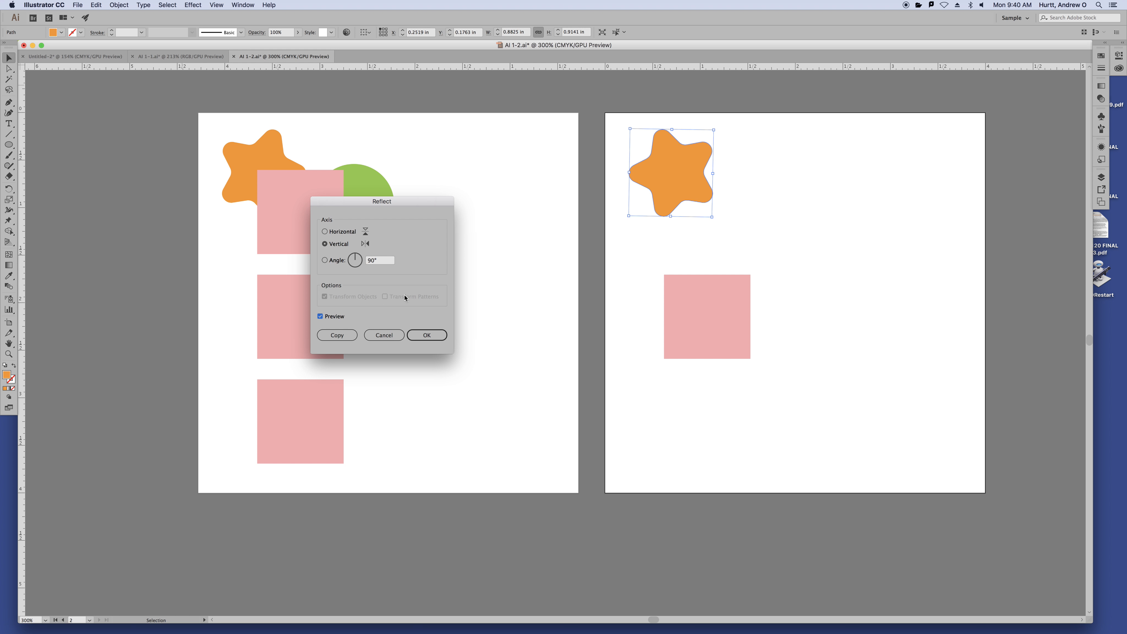
left_click(426, 336)
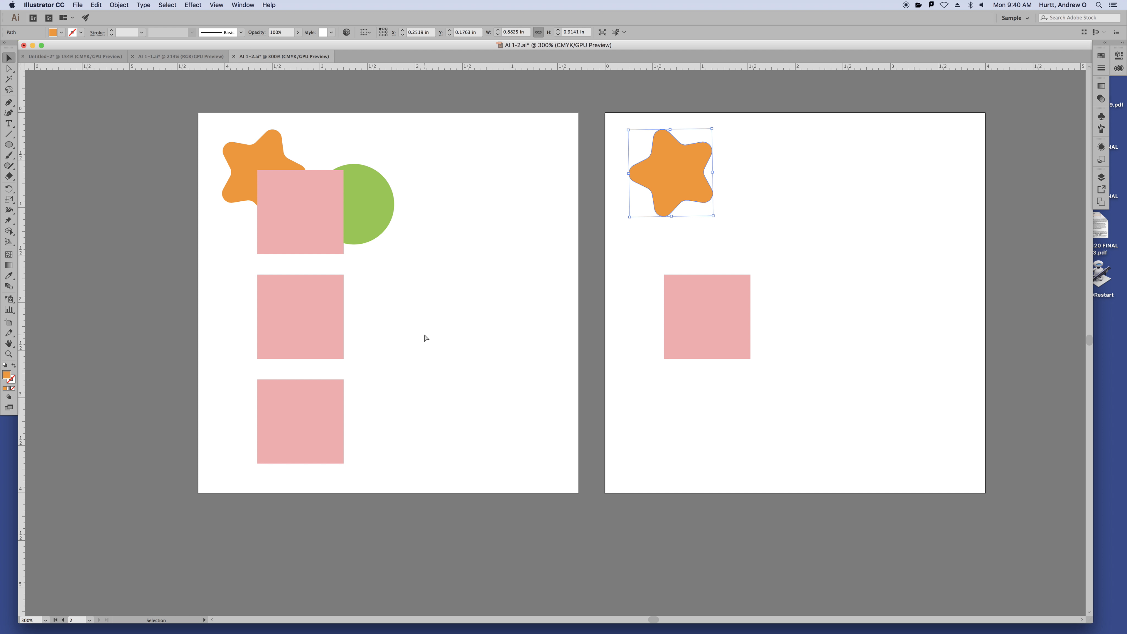
Undo the flip and add a vertically reflected copy over the star, forming a flower
key("super+z")
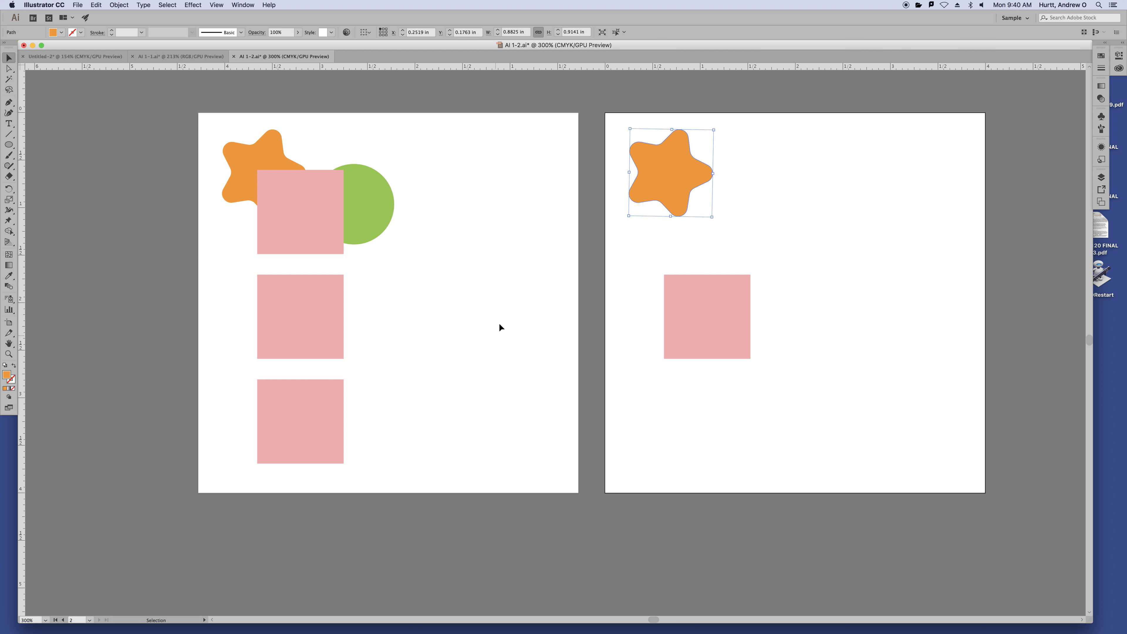
left_click(143, 5)
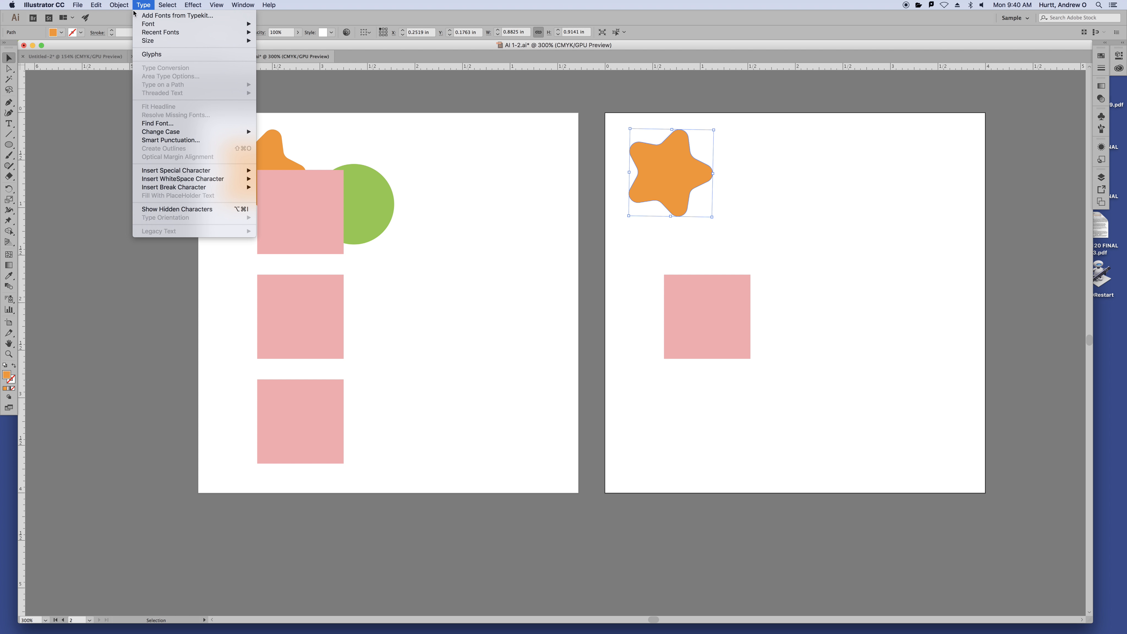
mouse_move(110, 4)
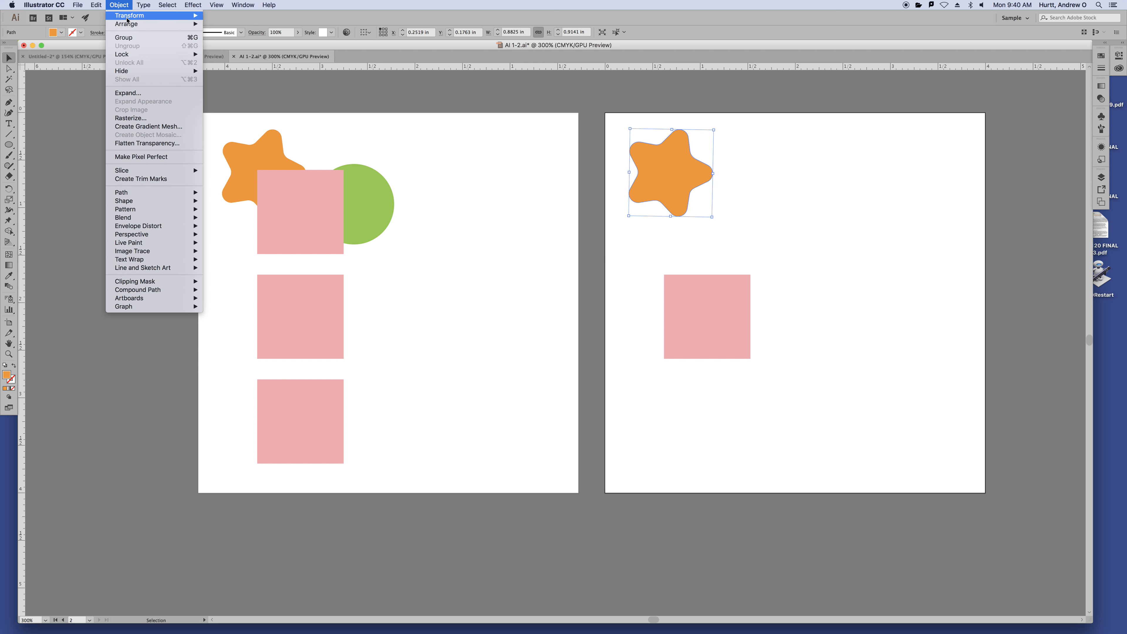
mouse_move(129, 25)
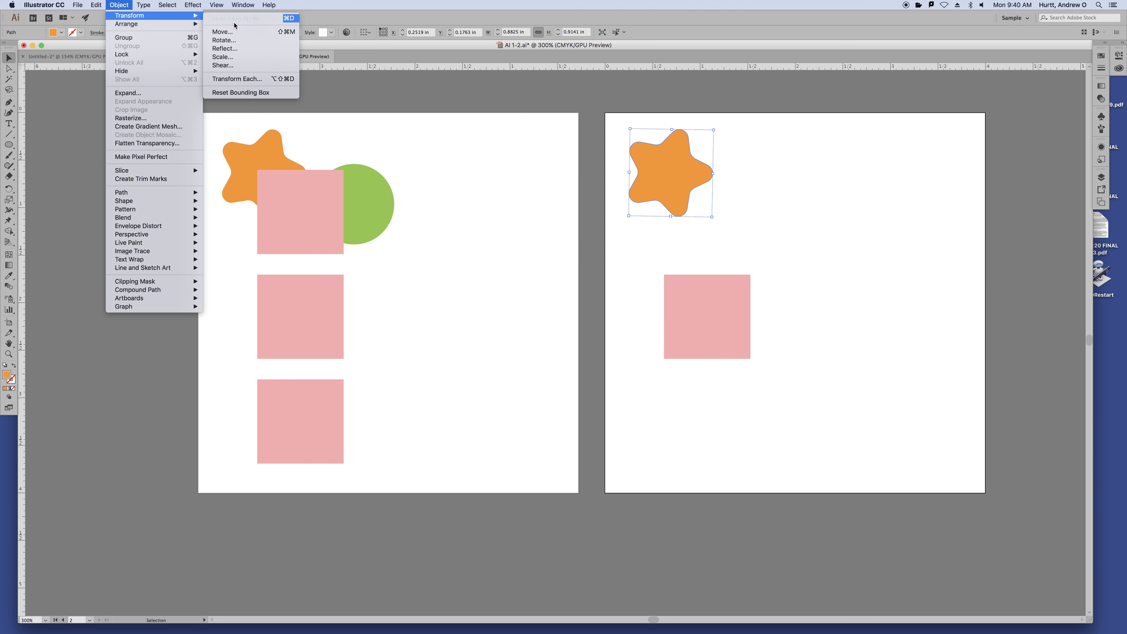
left_click(232, 50)
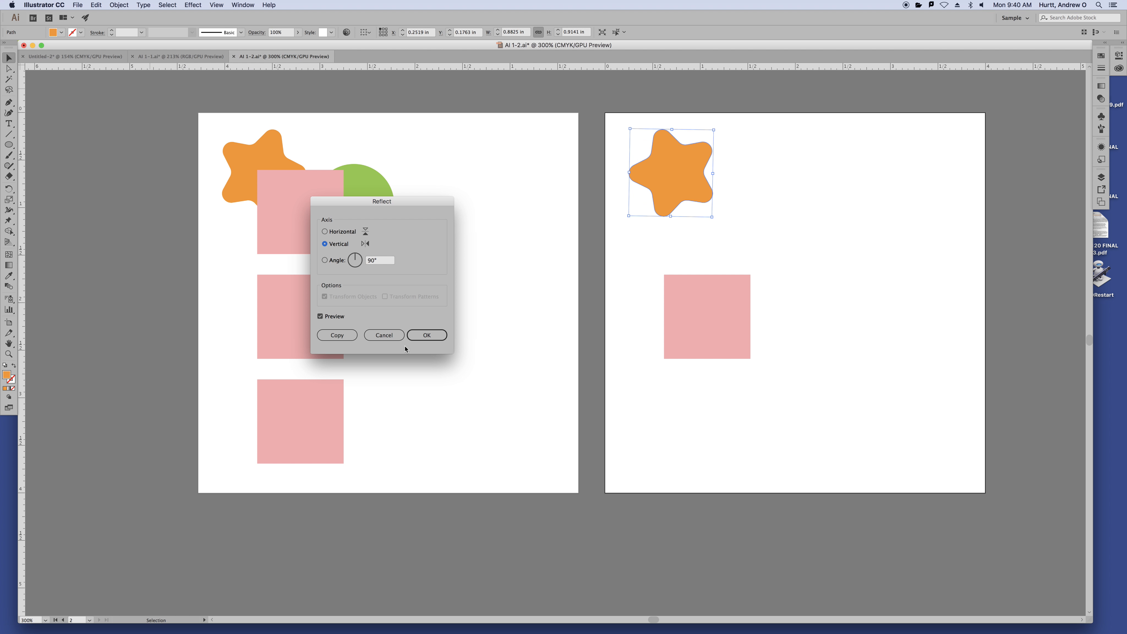
left_click(347, 339)
left_click(337, 335)
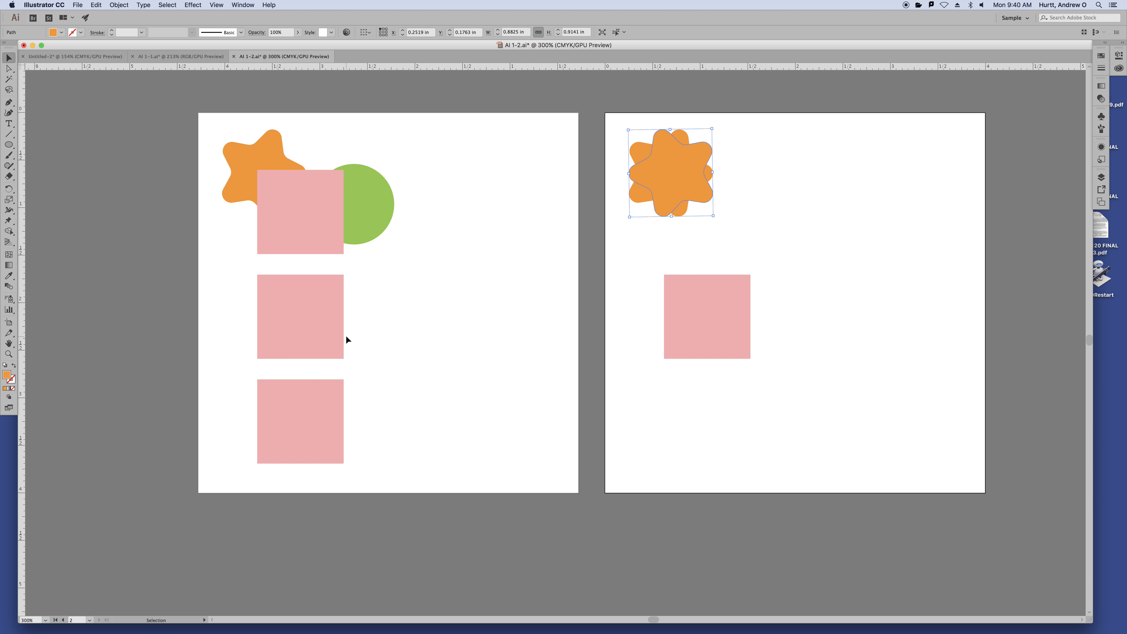
left_click(983, 327)
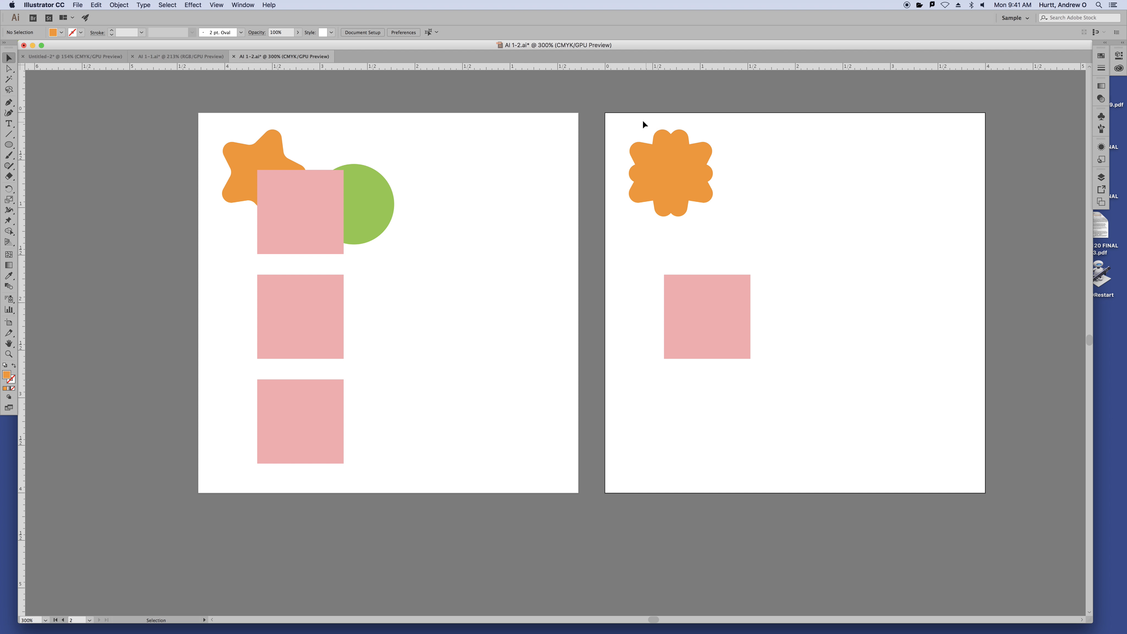
Apply Transform Again to the orange flower shape to repeat the last transformation
left_click(661, 164)
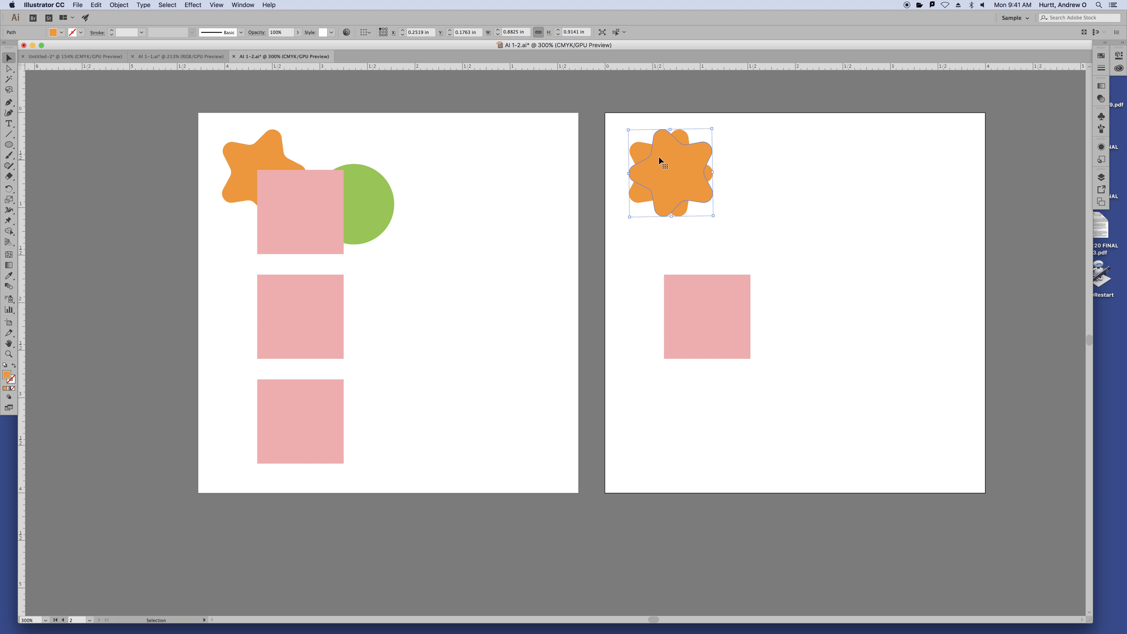
left_click(122, 5)
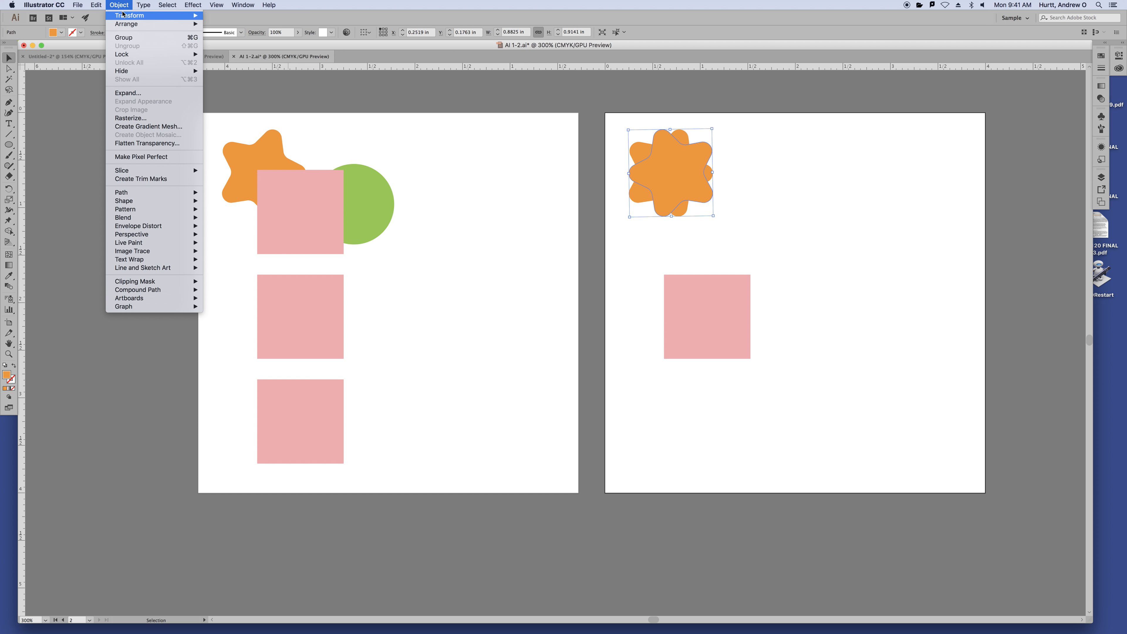
mouse_move(123, 17)
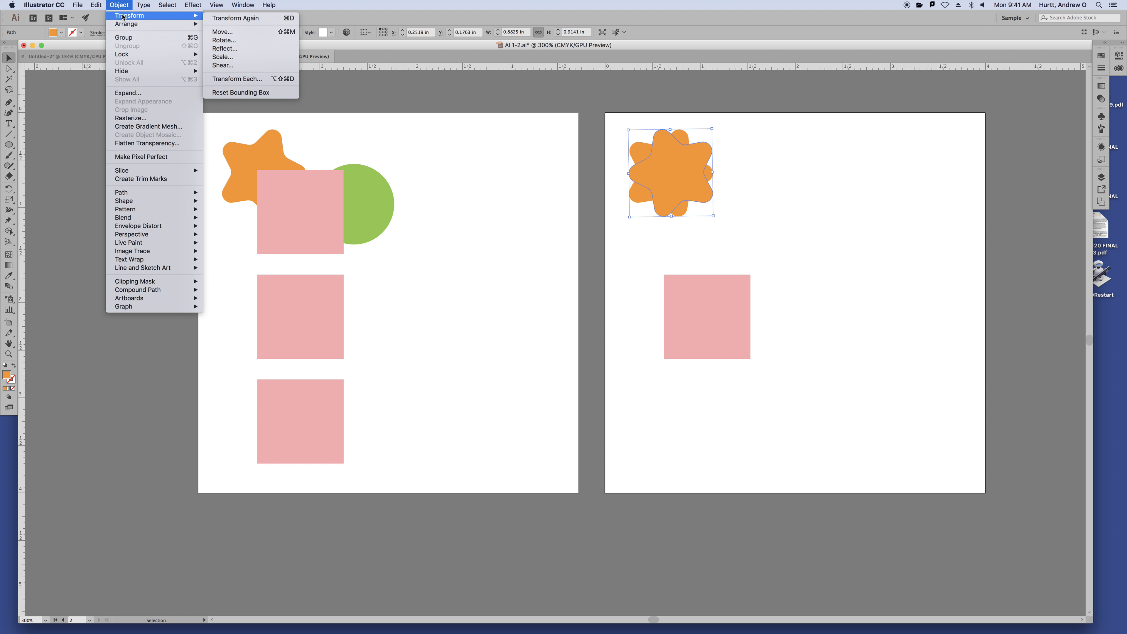
left_click(250, 20)
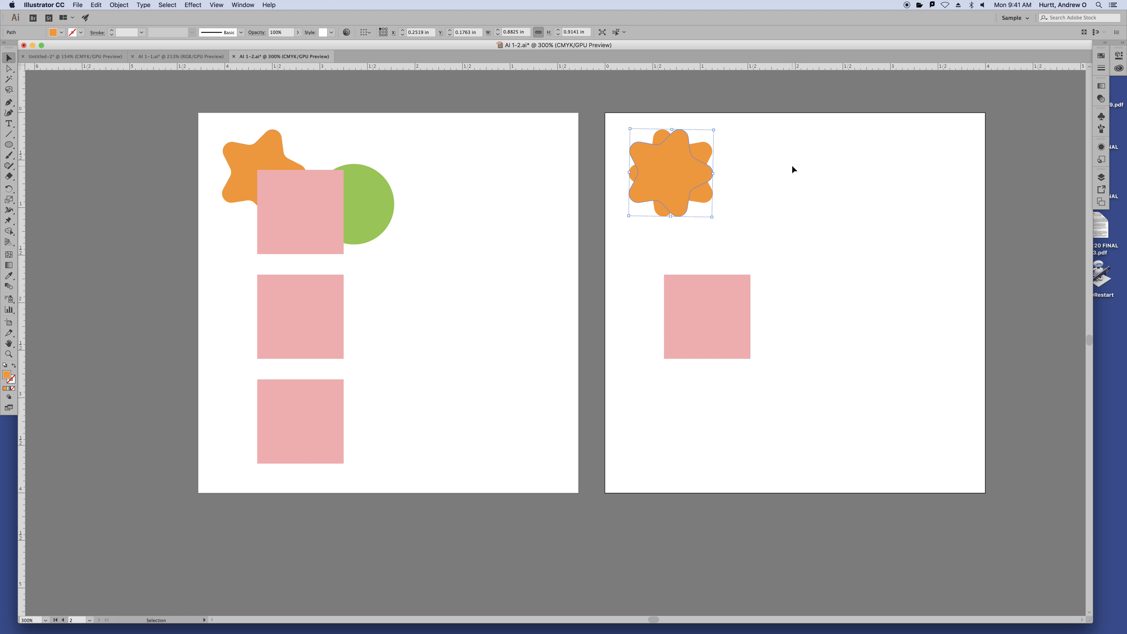
Drag star copies out of the flower, moving one onto the left artboard
key("a")
key("v")
left_click_drag(651, 172, 849, 186)
left_click_drag(684, 179, 553, 170)
left_click(678, 172)
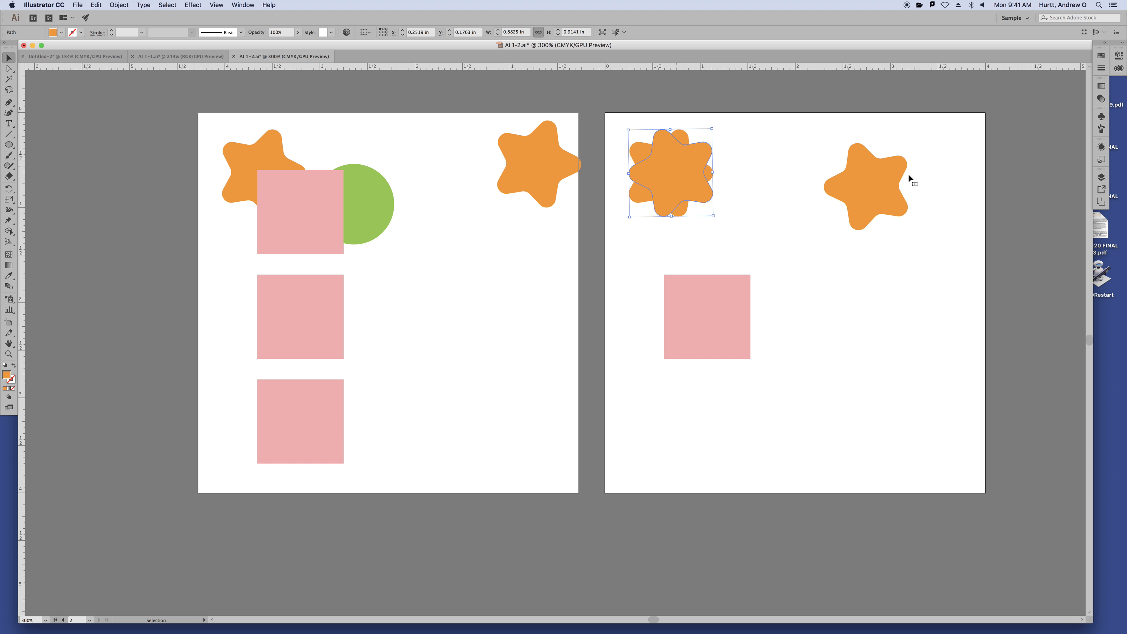
Marquee-select the three stars, excluding the green circle, delete them, and select the pink square
left_click_drag(948, 145, 375, 195)
left_click(641, 190)
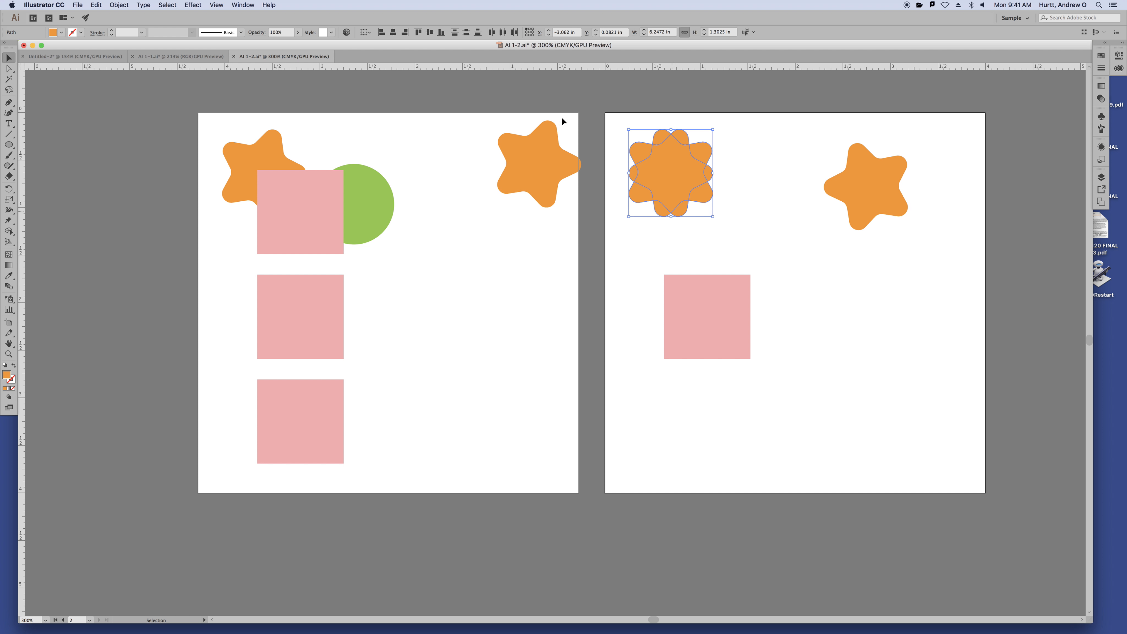
left_click(532, 102)
left_click_drag(490, 101, 914, 230)
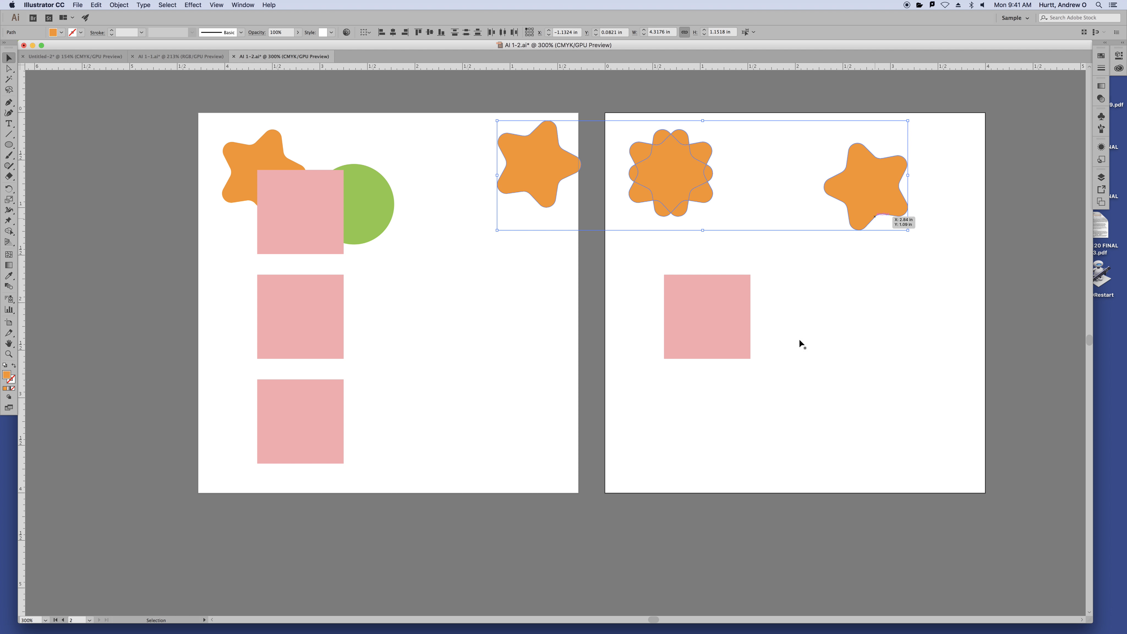
key("Delete")
left_click(710, 322)
Swap the square's fill to stroke, scale it up around its centre, and fit artboard 2
left_click(14, 366)
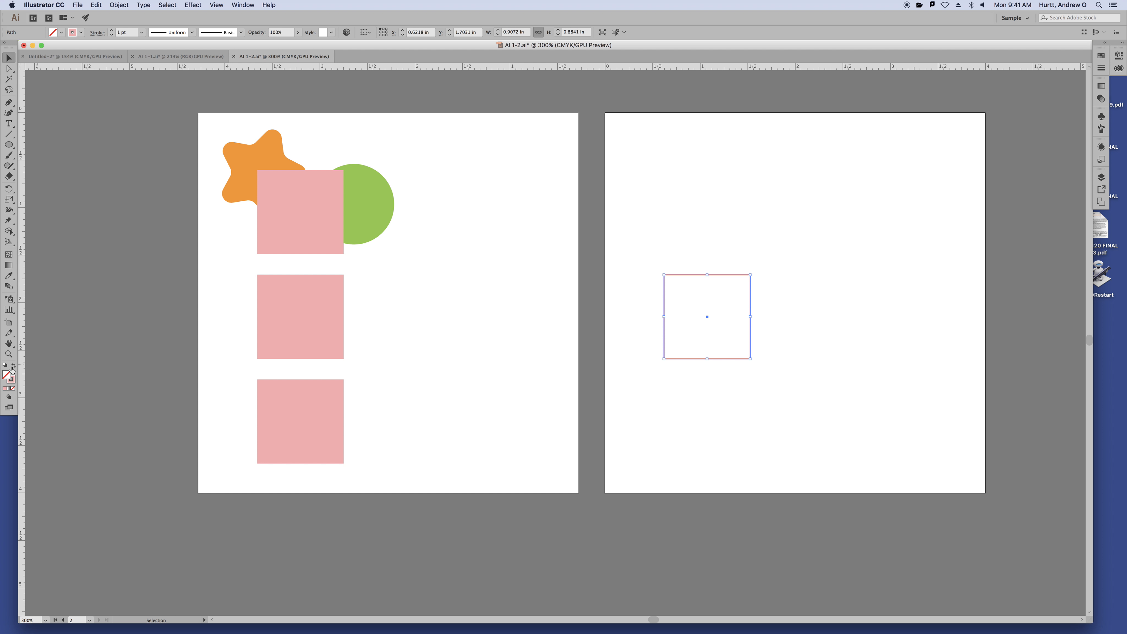
left_click_drag(749, 276, 863, 240)
key("super+0")
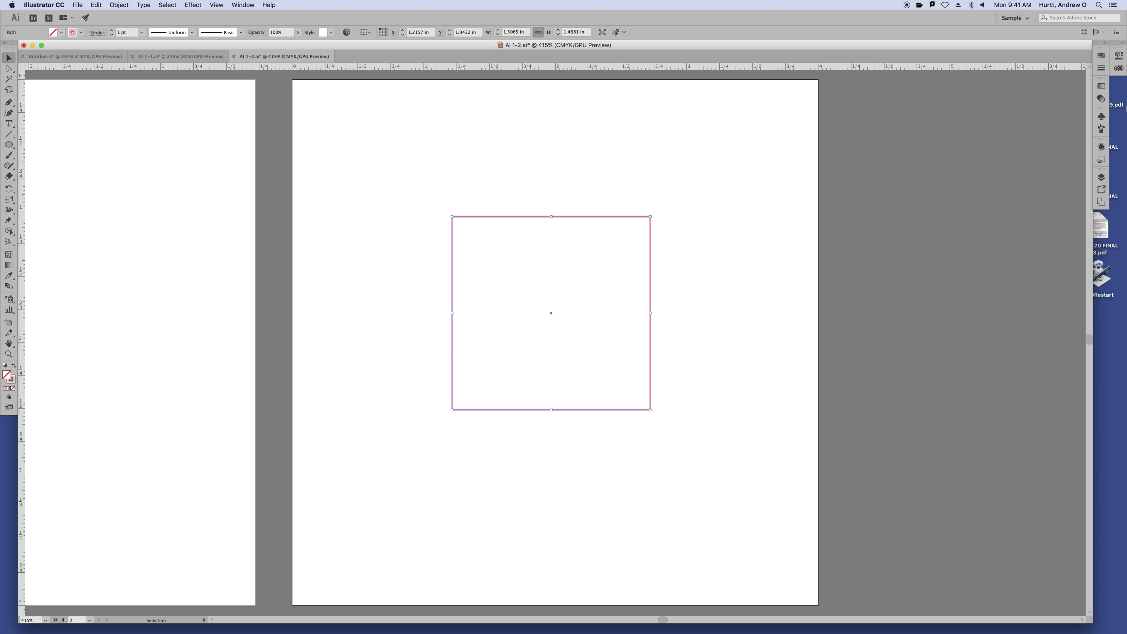
left_click(1103, 55)
Give the unfilled square a black stroke and reselect it
left_click(80, 32)
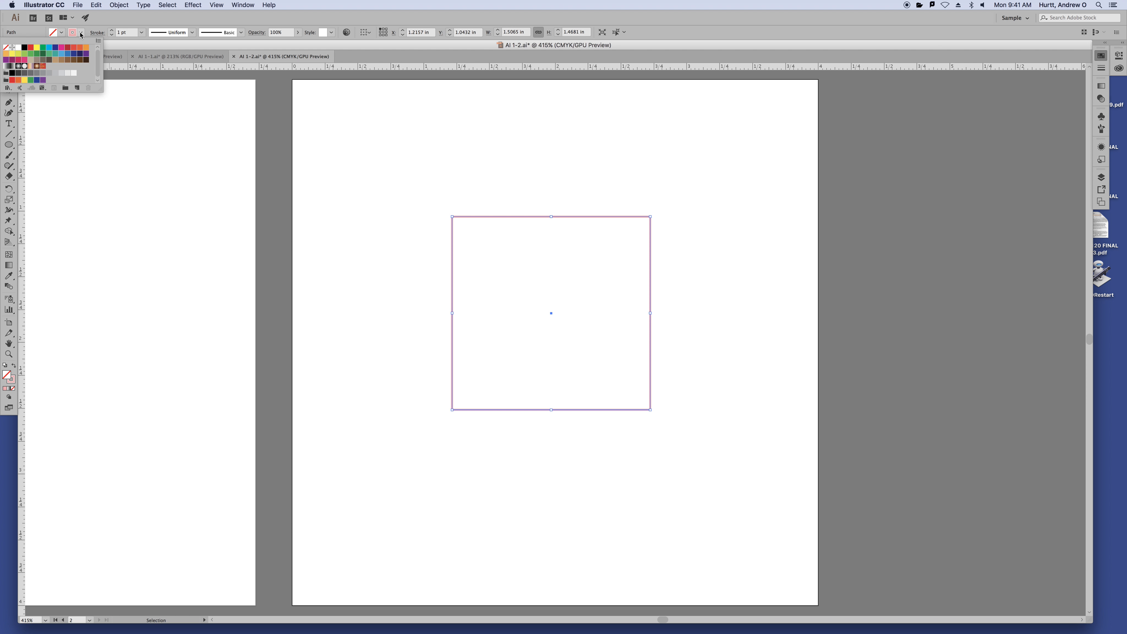
left_click(24, 47)
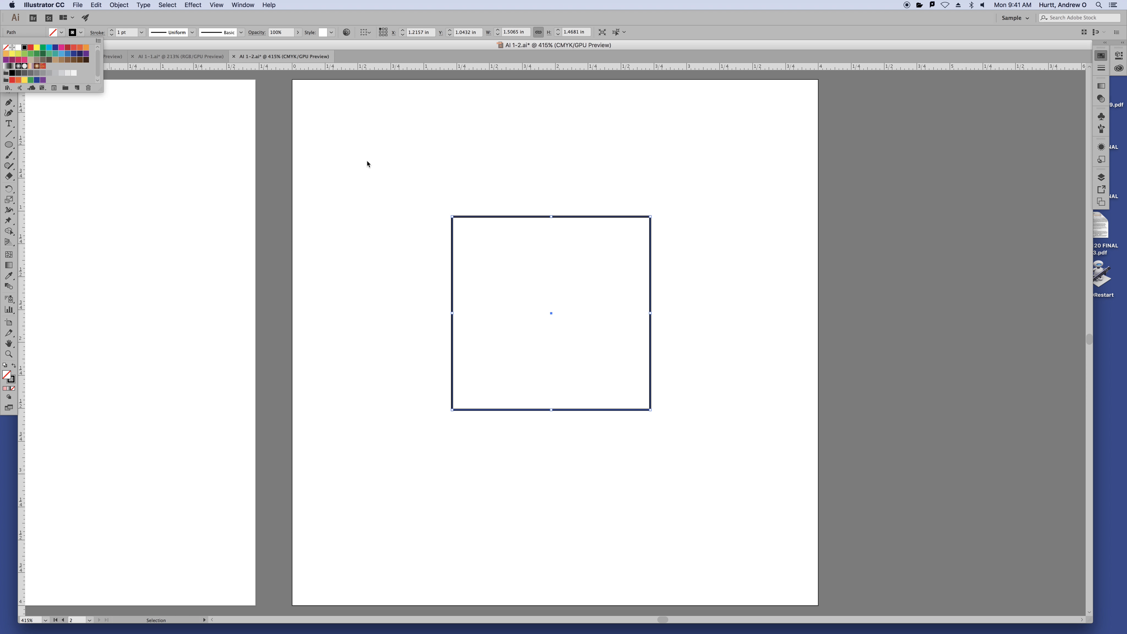
left_click(375, 161)
left_click(383, 158)
left_click(632, 339)
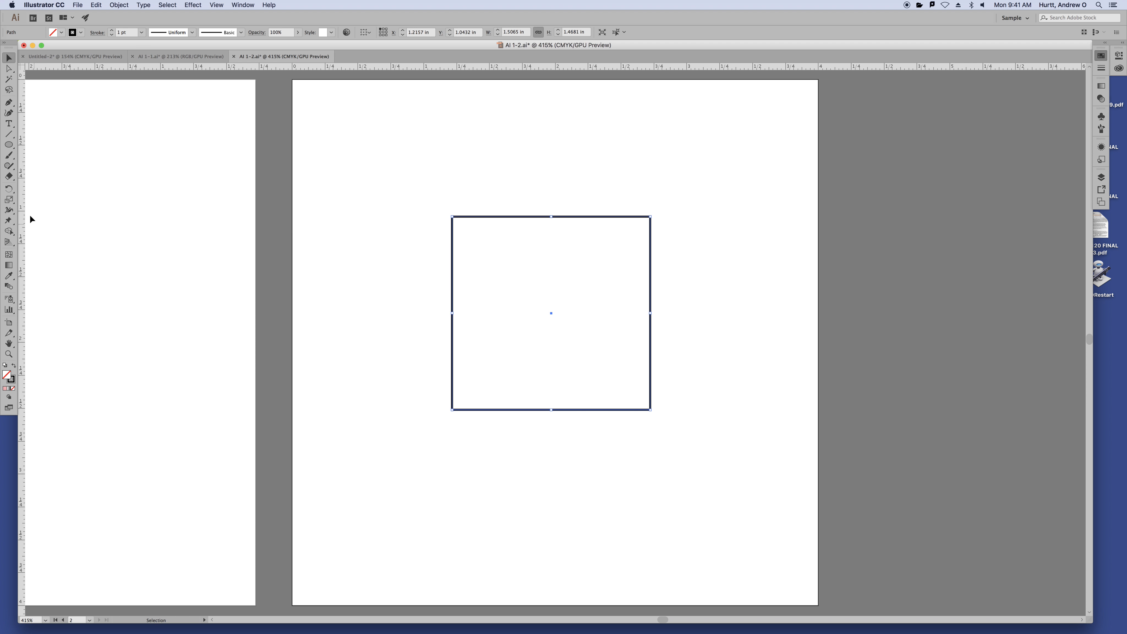
left_click(119, 5)
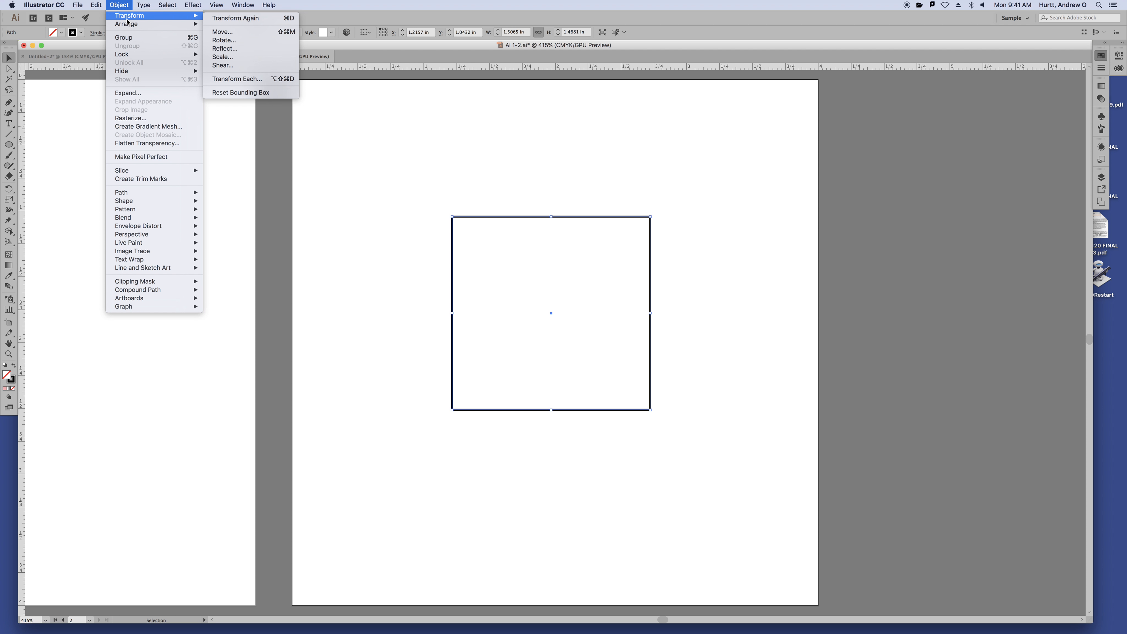
Rotate a copy of the square by 15° using the Rotate dialog
mouse_move(130, 23)
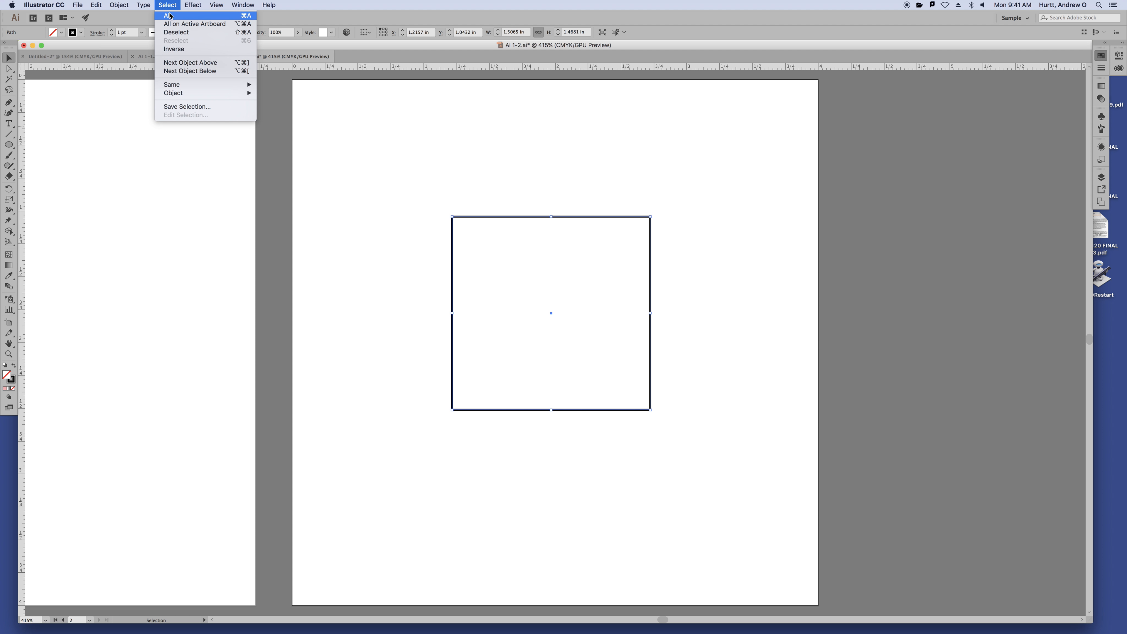
mouse_move(138, 2)
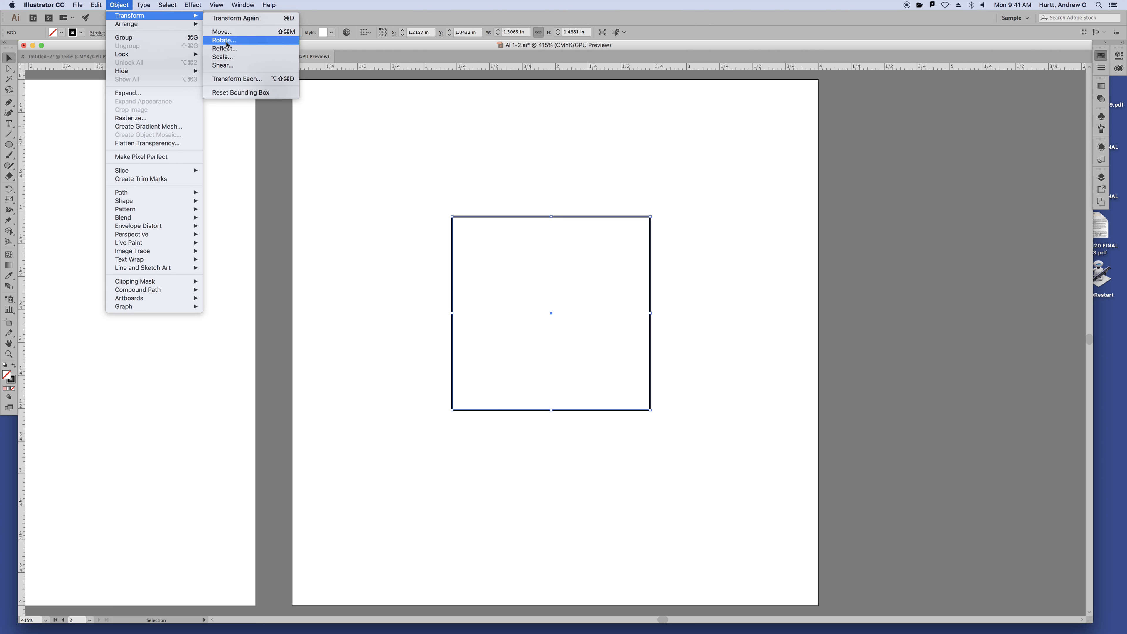
left_click(229, 41)
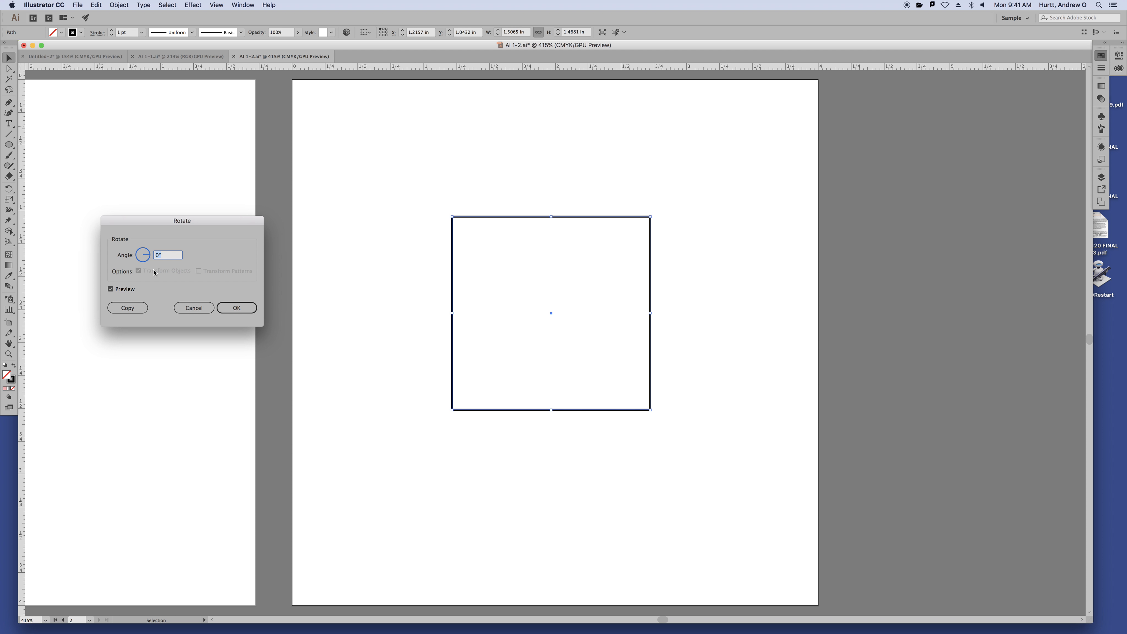
type("15")
key("Tab")
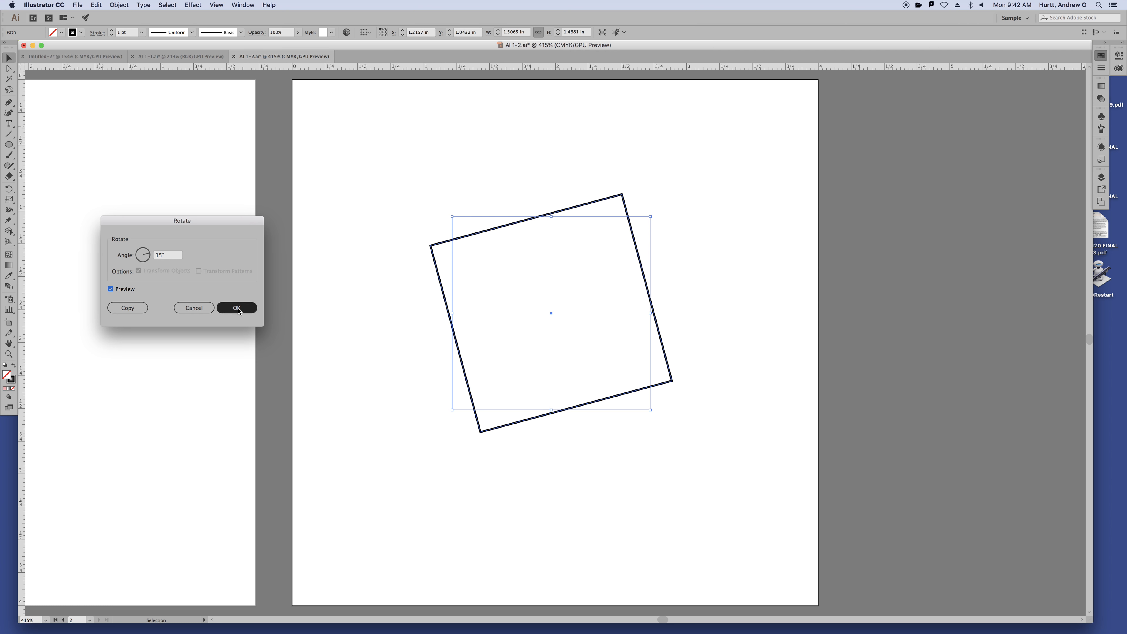
left_click(127, 308)
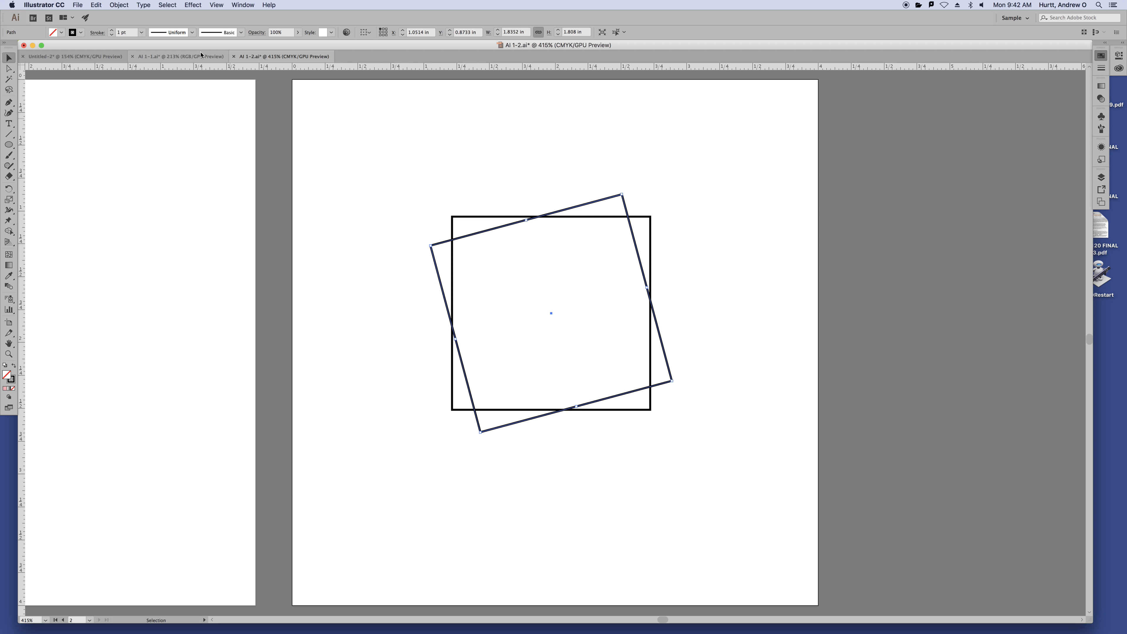
Repeat the 15° rotated copy three more times with Cmd+D, then deselect
key("super+d")
key("super+d")
key("super+d")
key("super+d")
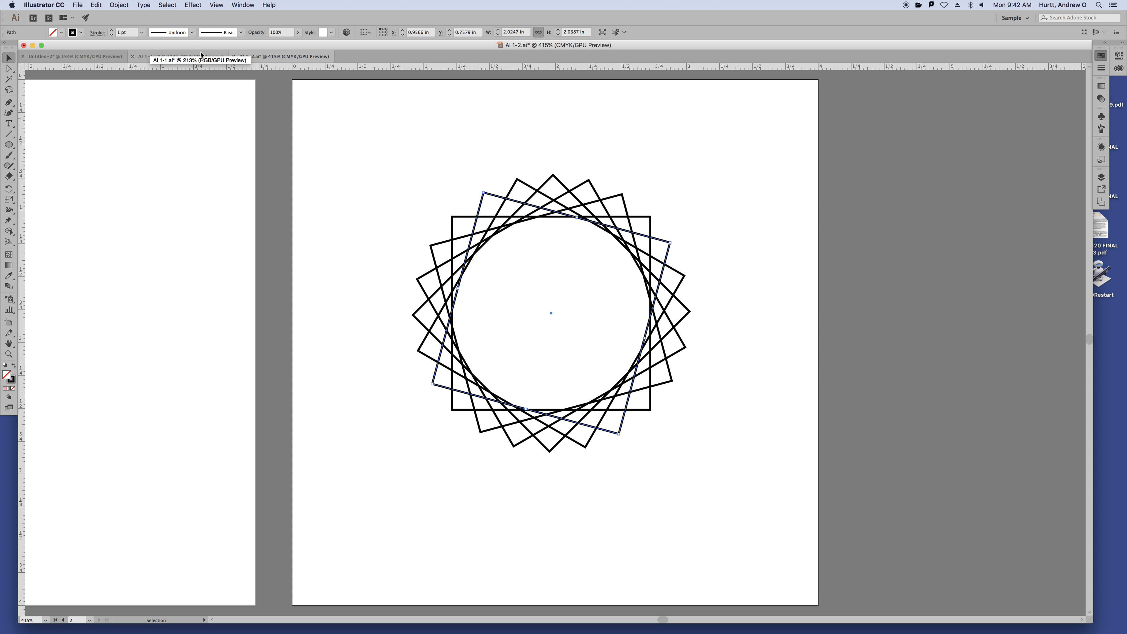
key("super+d")
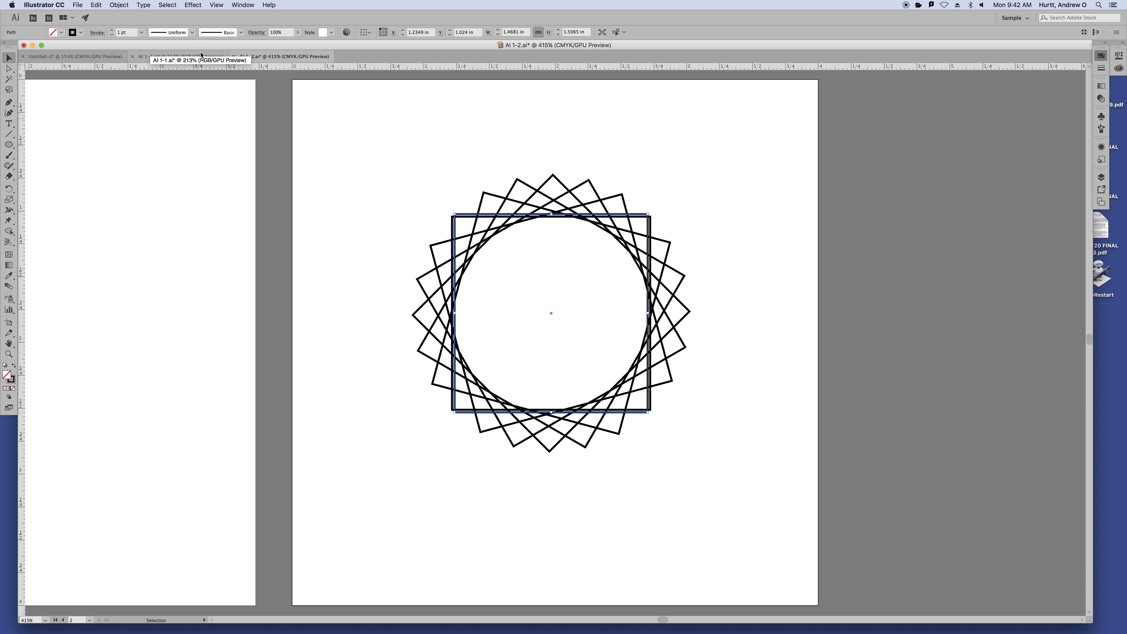
key("super+d")
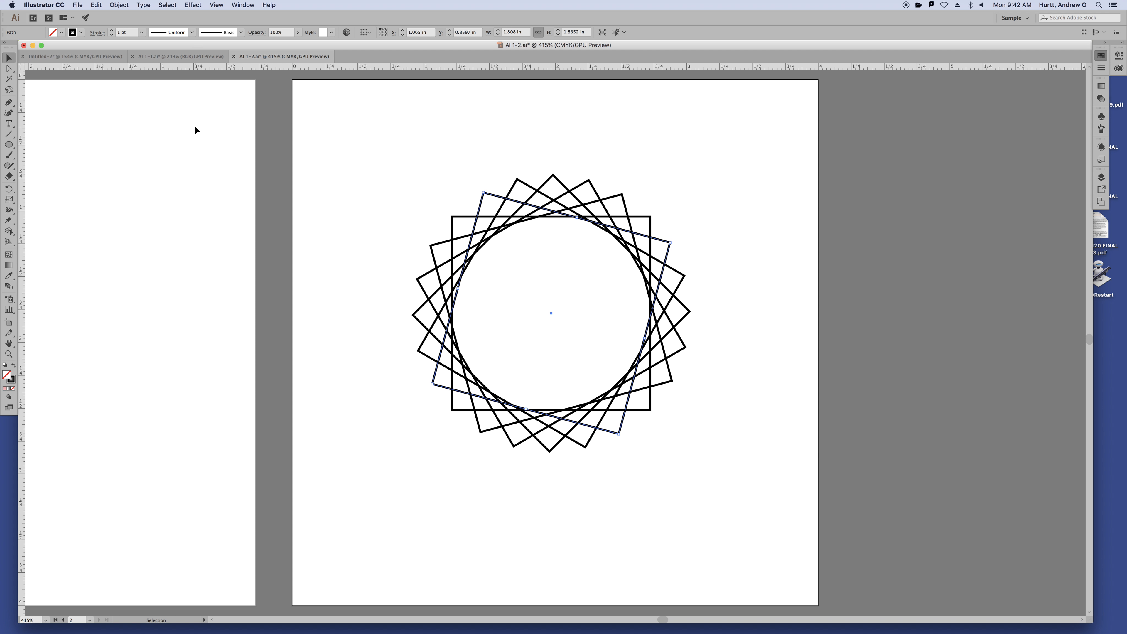
left_click(414, 142)
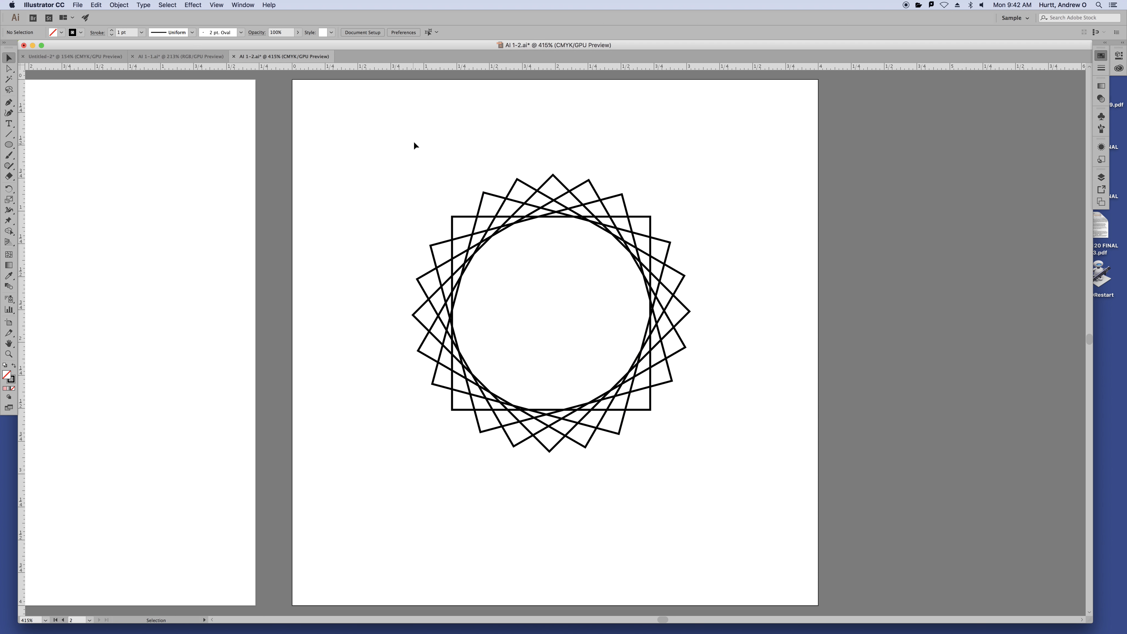